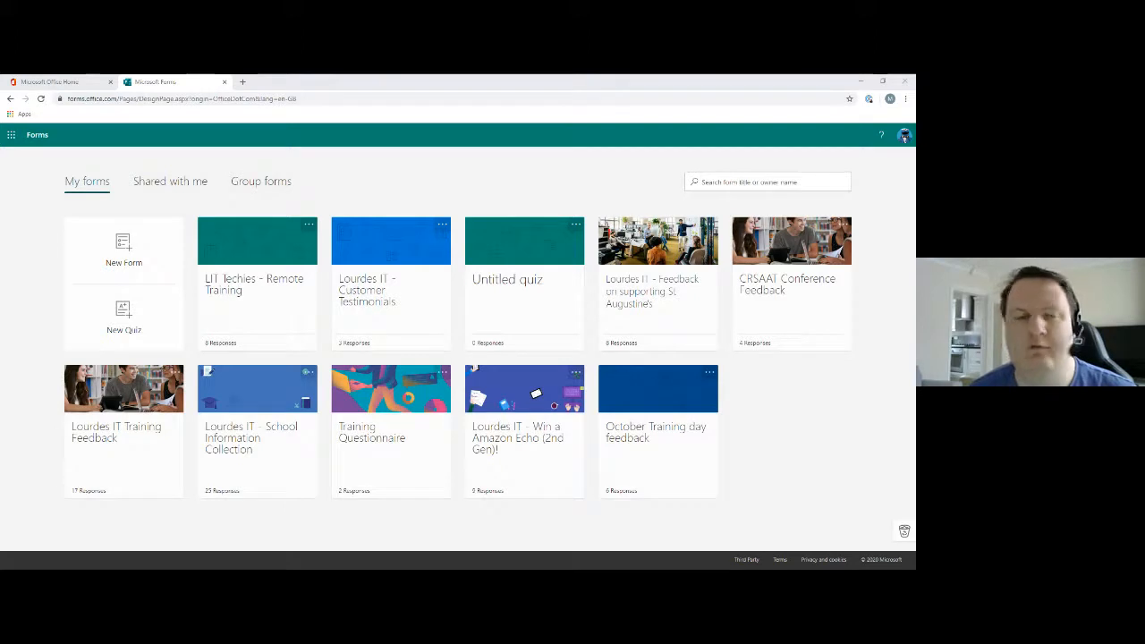
Step: Go to the Office 365 home page through the app launcher and open Forms from there
{"action": "left_click", "coordinate": [9, 141]}
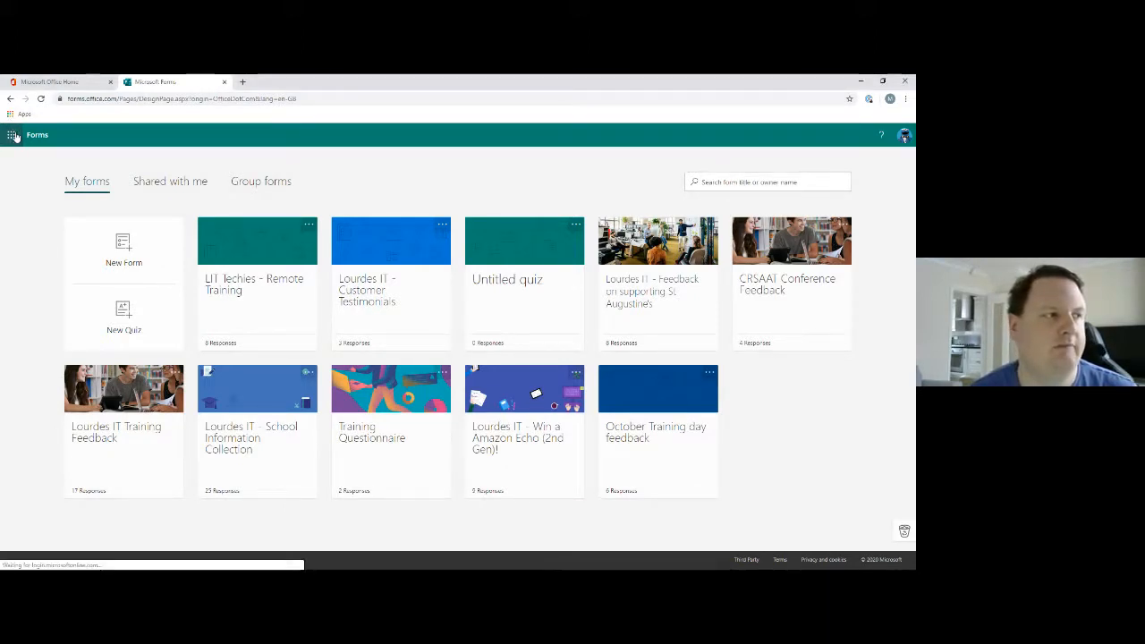
{"action": "left_click", "coordinate": [12, 136]}
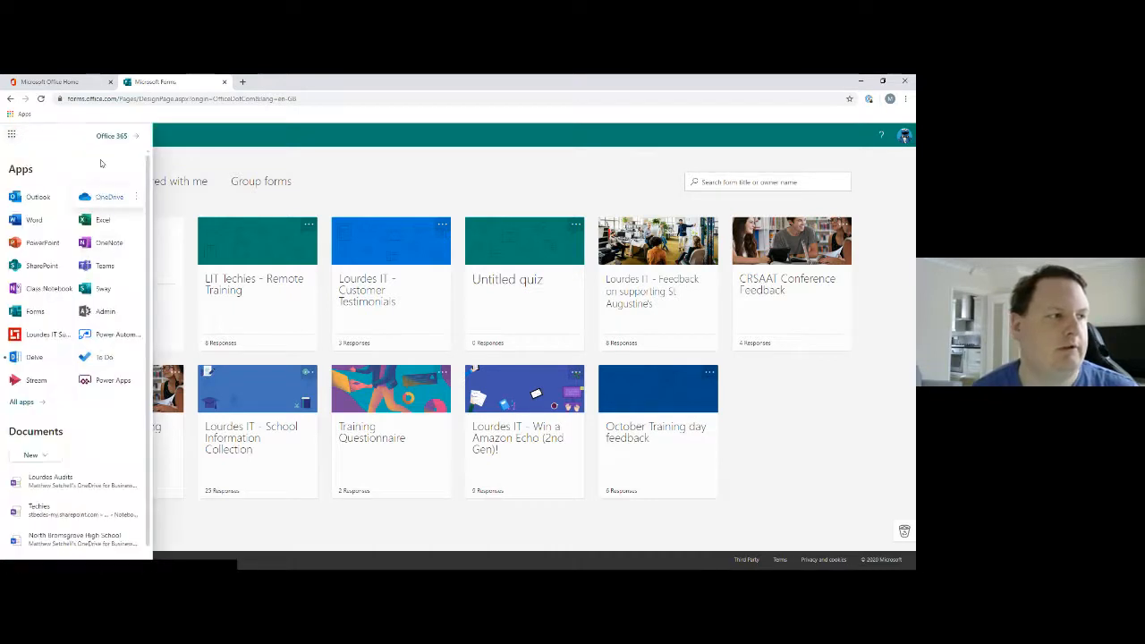
{"action": "left_click", "coordinate": [119, 136]}
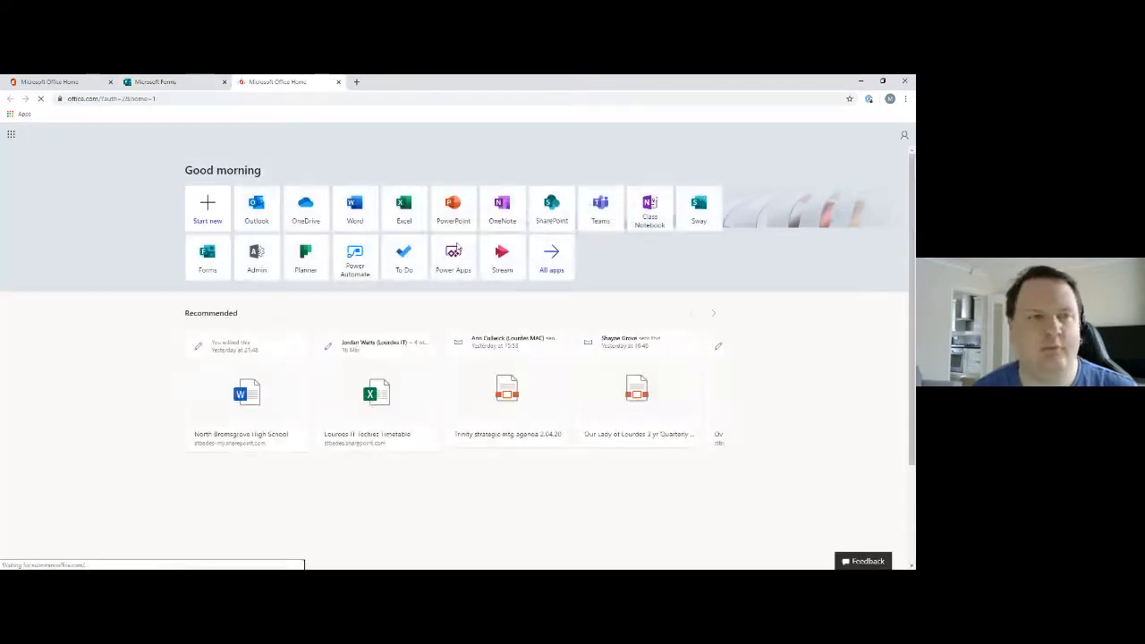
{"action": "left_click", "coordinate": [214, 259]}
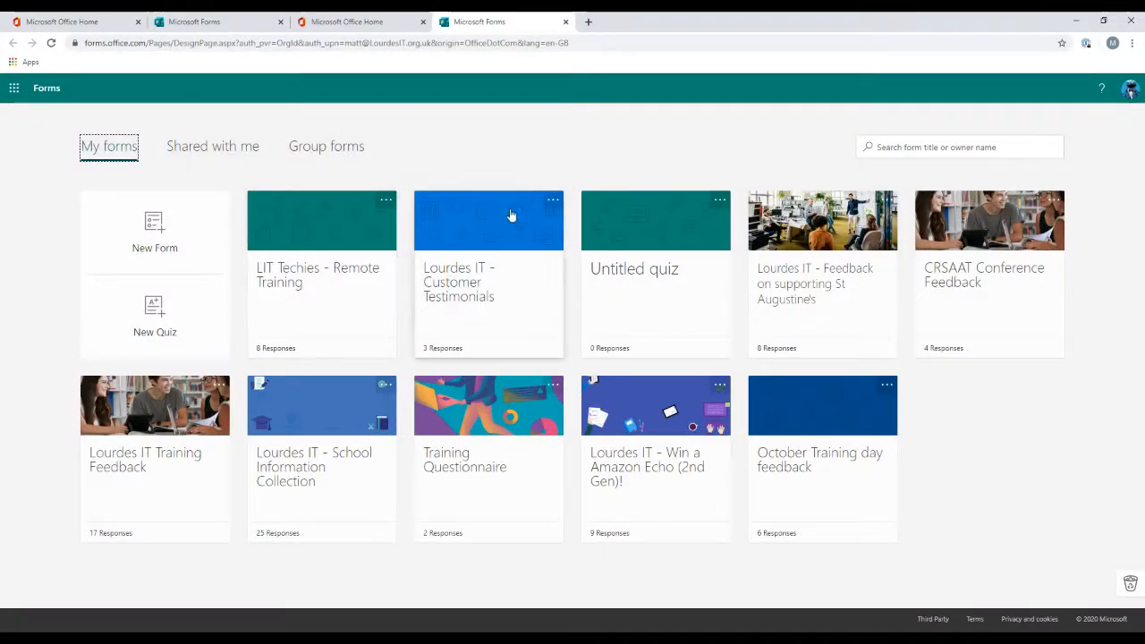
Step: Open the LIT Techies - Remote Training form, view its responses summary, and return to the forms list
{"action": "left_click", "coordinate": [331, 242]}
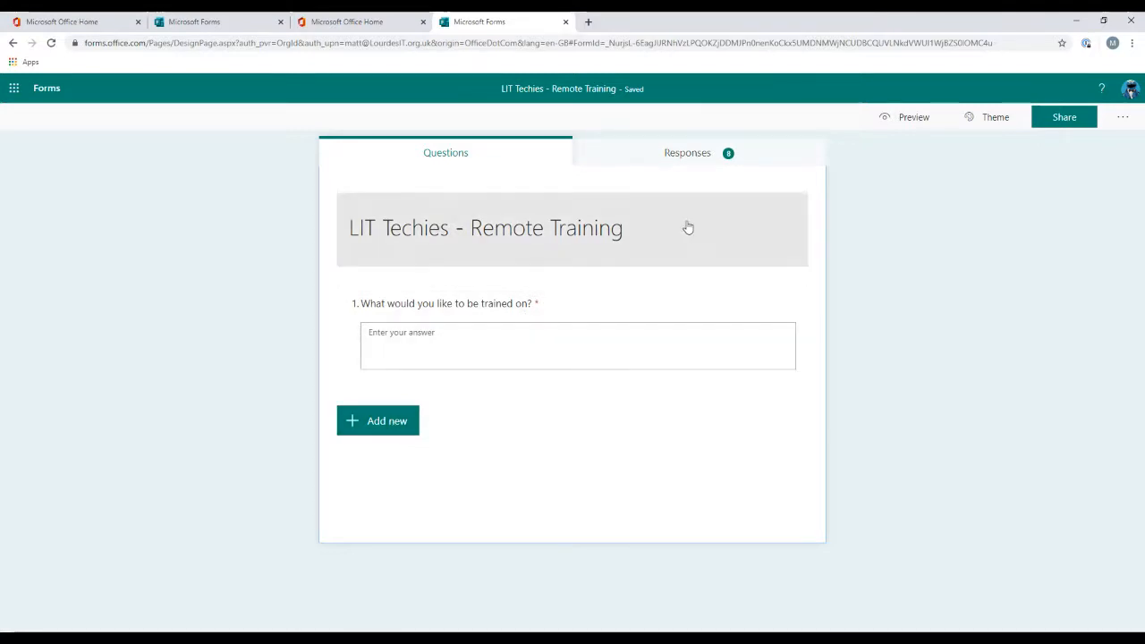
{"action": "left_click", "coordinate": [692, 157]}
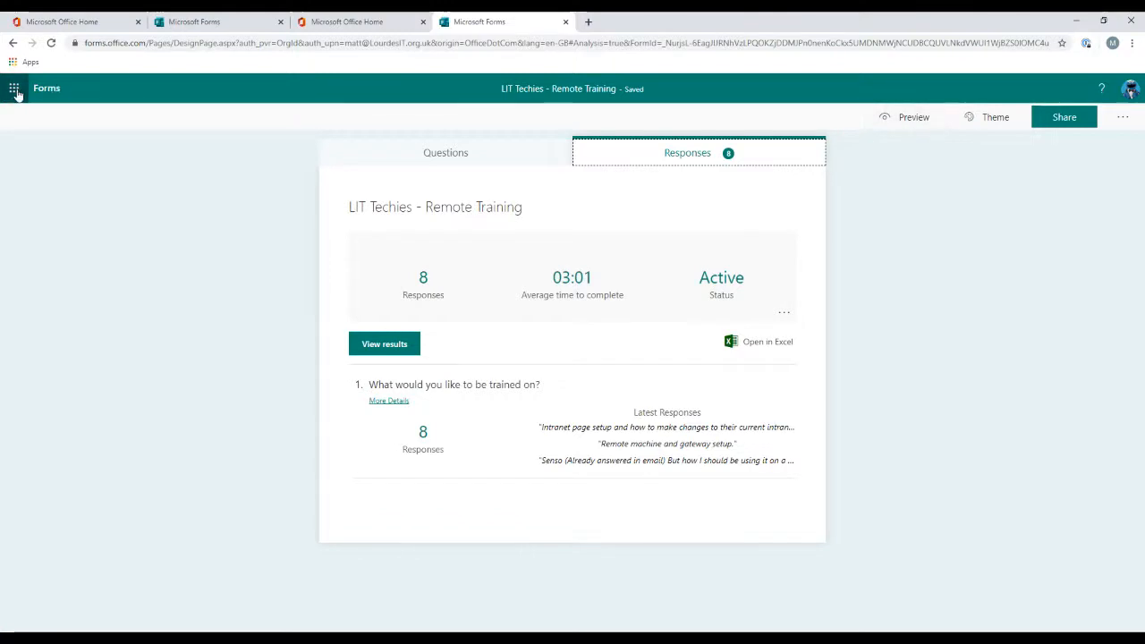
{"action": "left_click", "coordinate": [44, 93]}
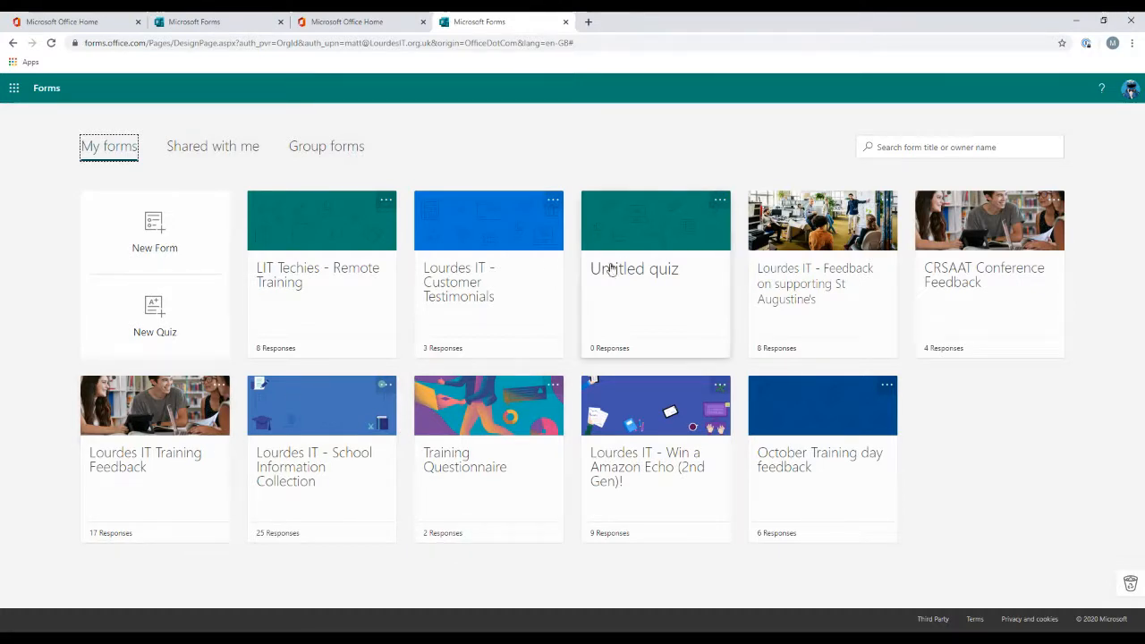
{"action": "left_click", "coordinate": [386, 205]}
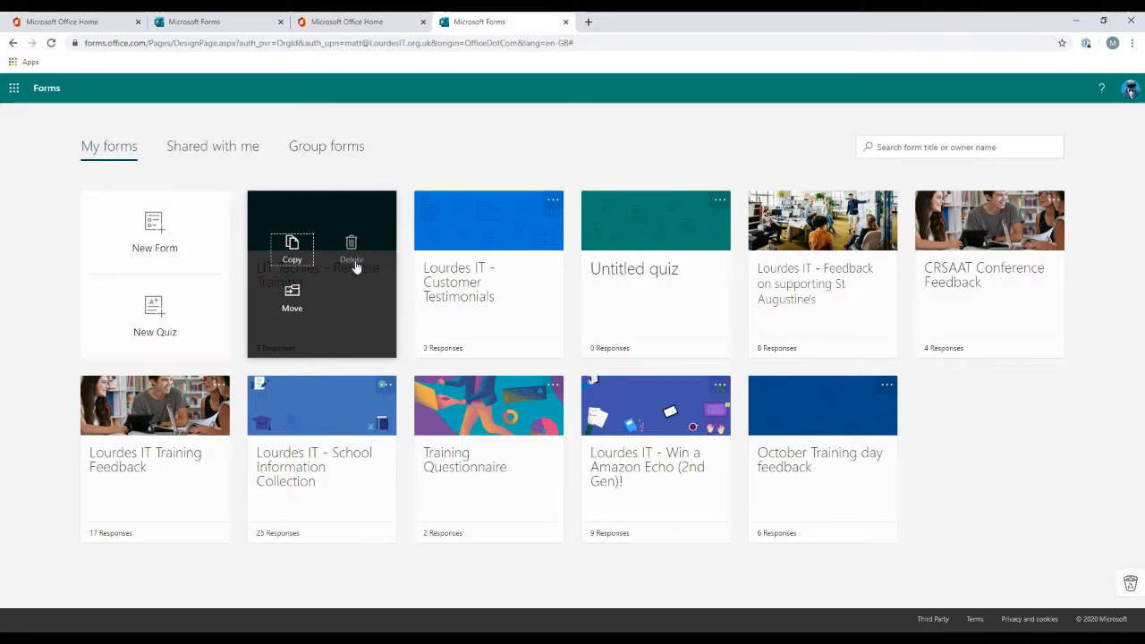
{"action": "left_click", "coordinate": [291, 297]}
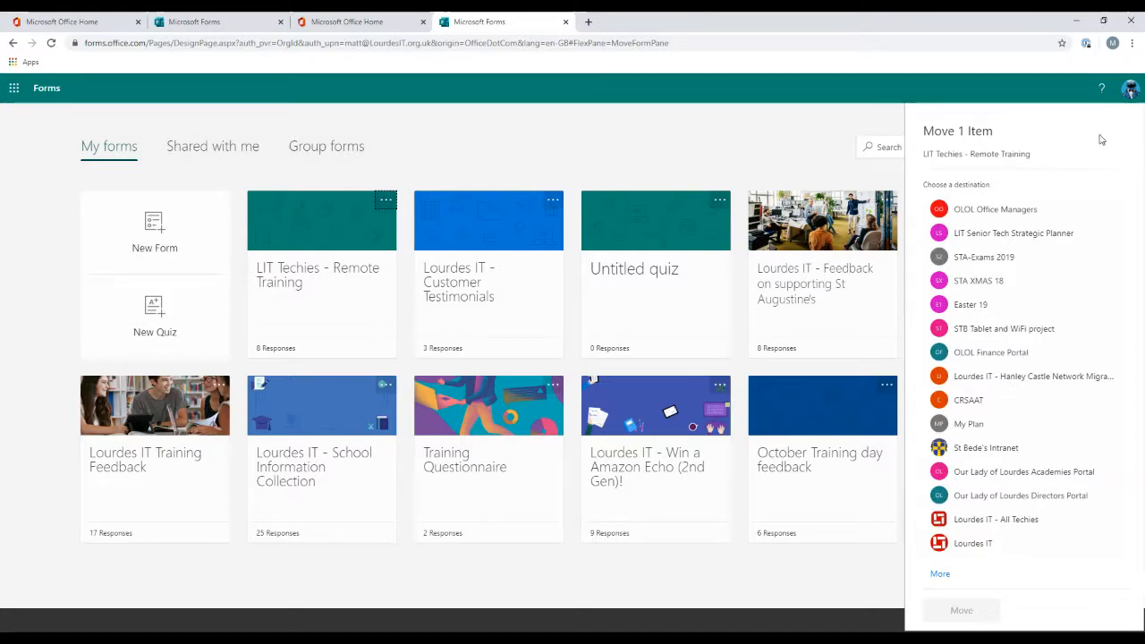
{"action": "left_click", "coordinate": [708, 144]}
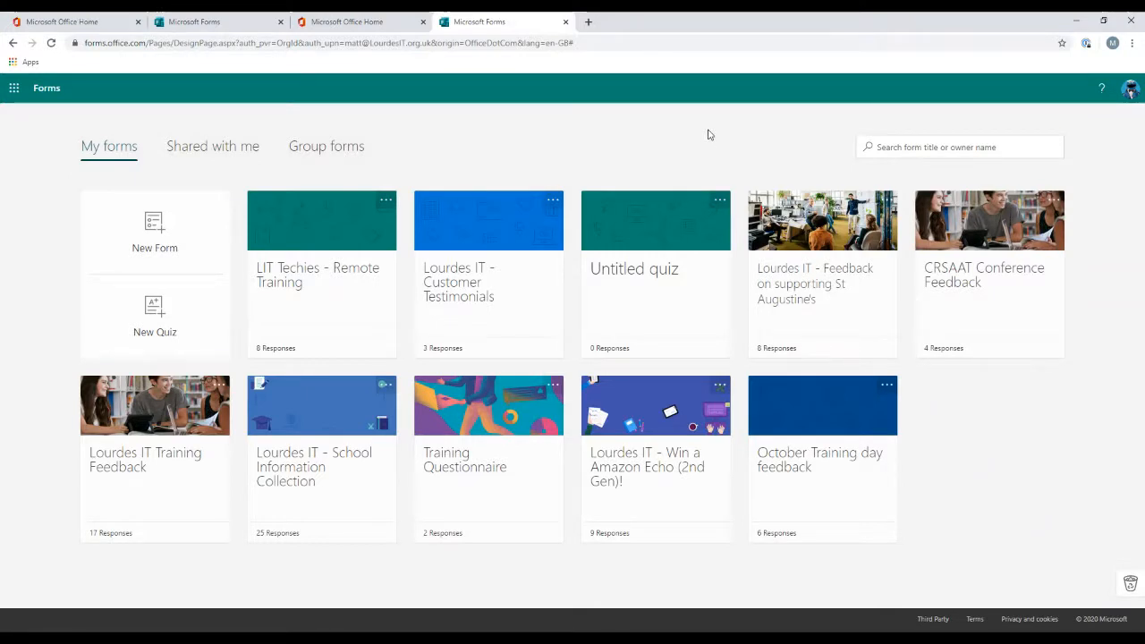
Step: Browse the Shared with me and Group forms lists before returning to My forms
{"action": "left_click", "coordinate": [226, 147]}
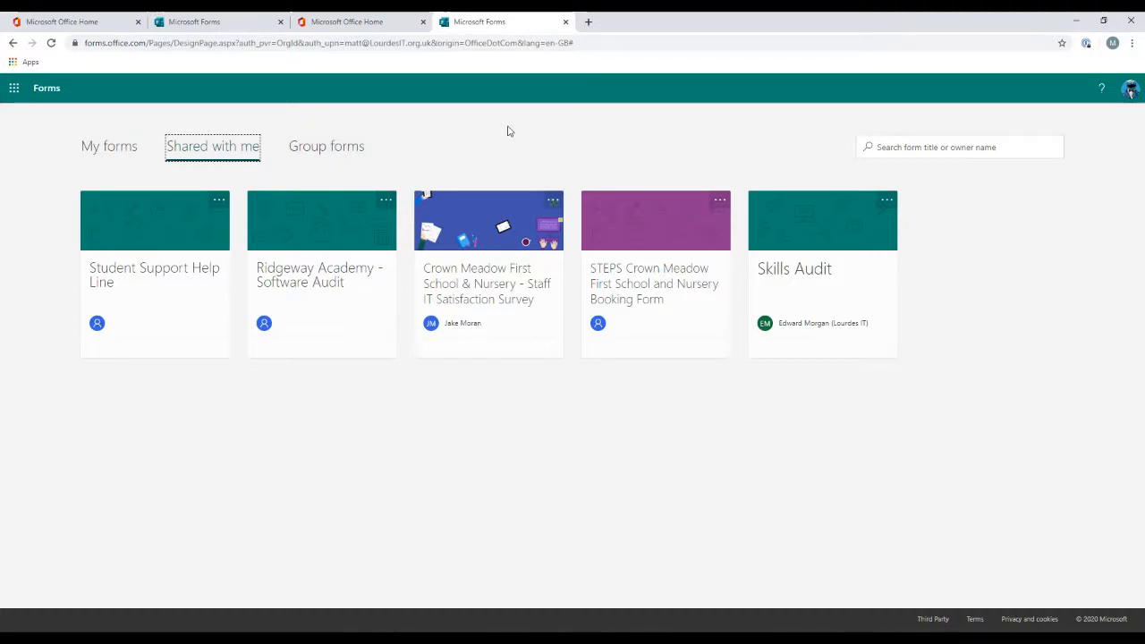
{"action": "left_click", "coordinate": [313, 149]}
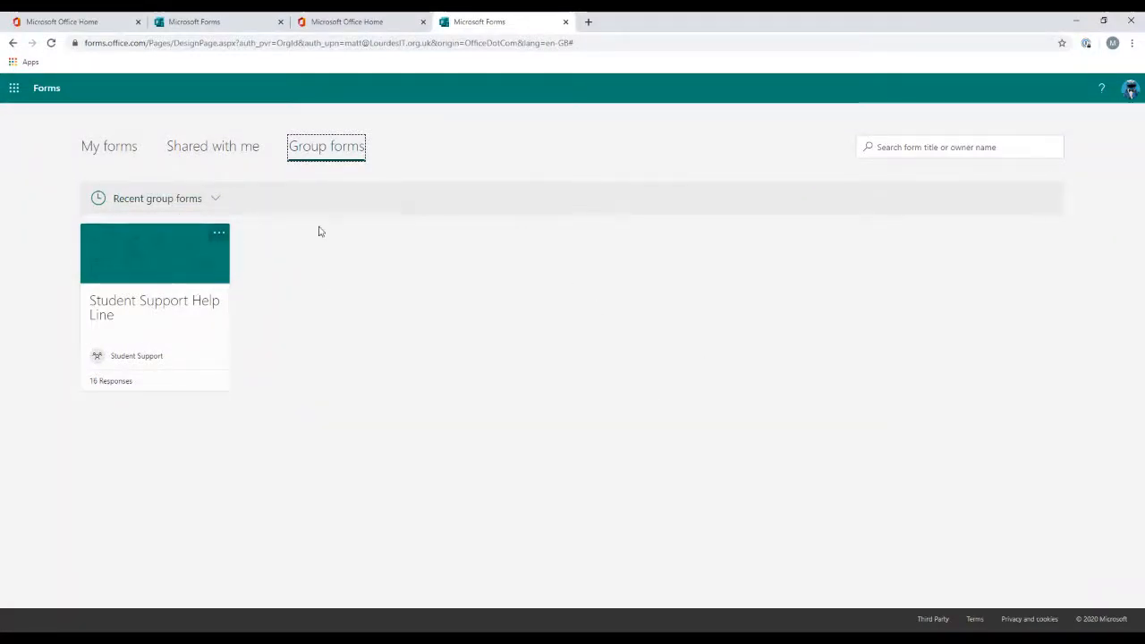
{"action": "left_click", "coordinate": [108, 150]}
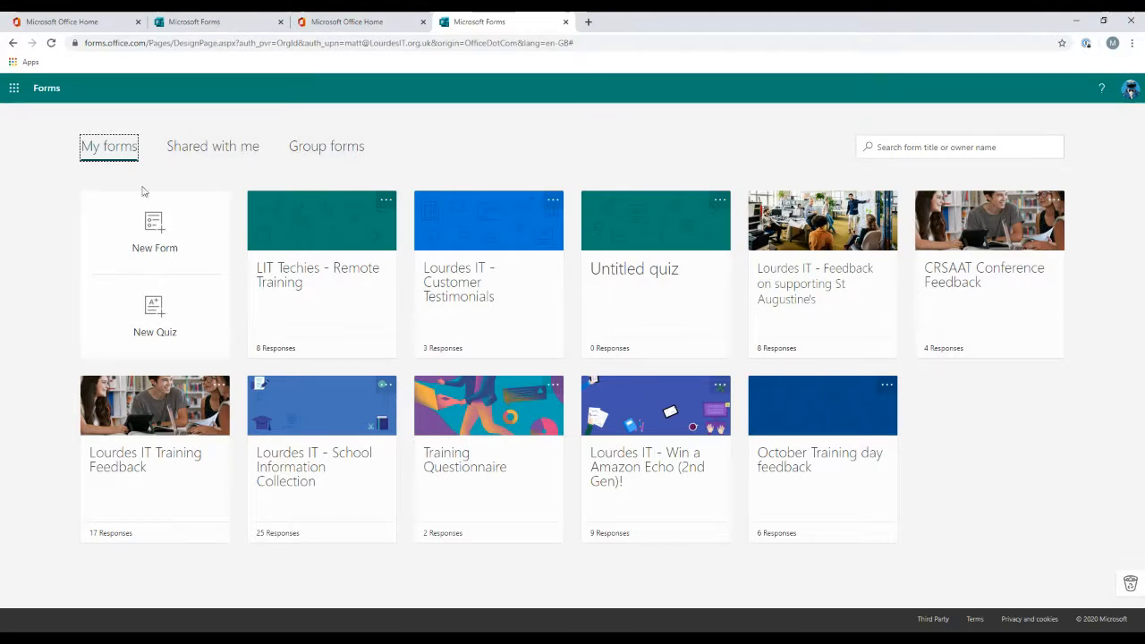
Step: Create a new form and title it "What is your favourite takeaway/meal"
{"action": "left_click", "coordinate": [156, 231]}
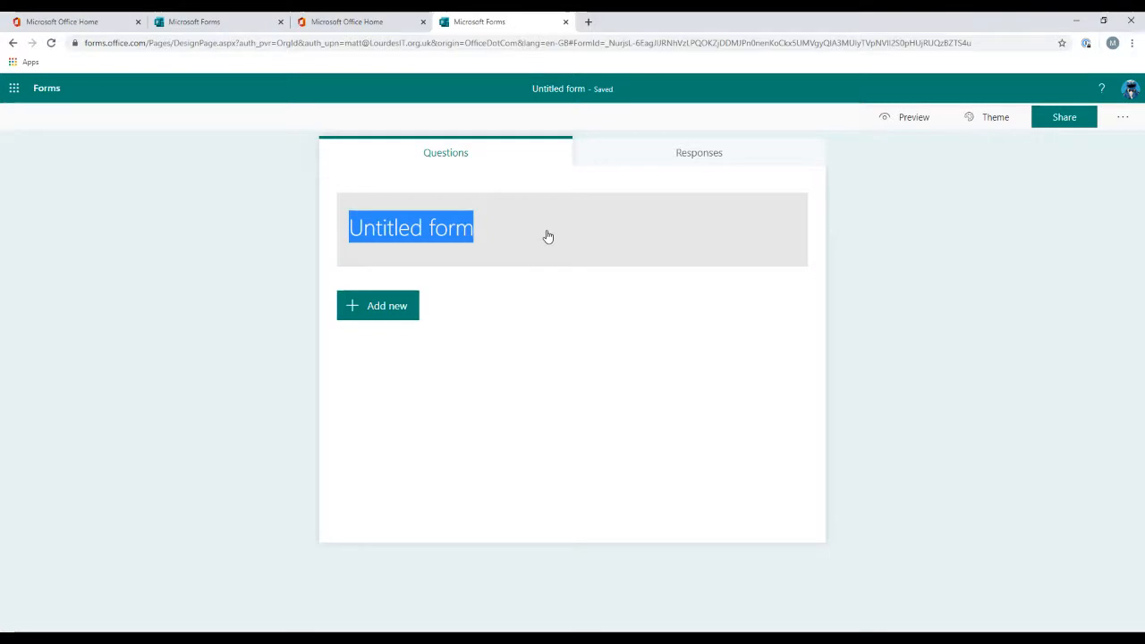
{"action": "left_click", "coordinate": [462, 233]}
{"action": "left_click_drag", "start_coordinate": [464, 220], "coordinate": [307, 217]}
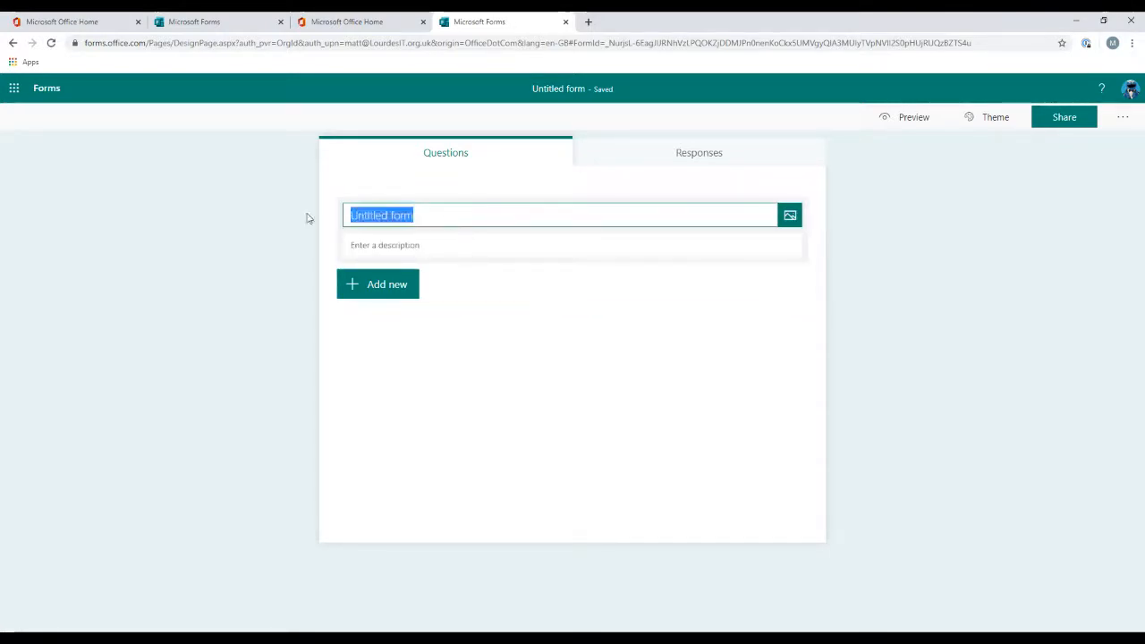
{"action": "type", "text": "Feedback :"}
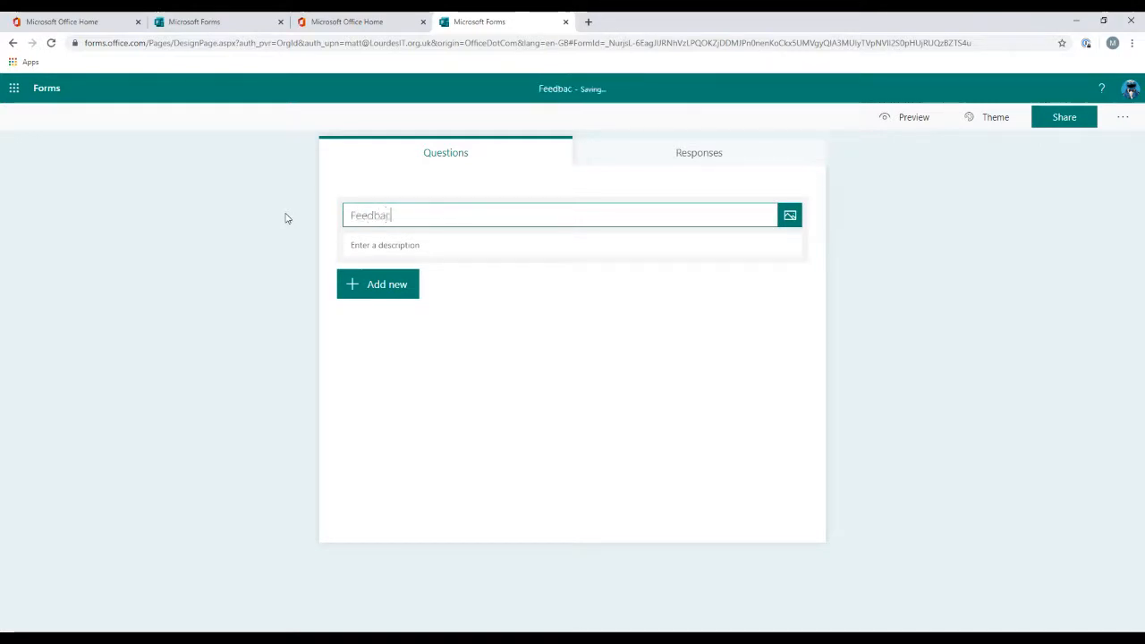
{"action": "key", "text": "BackSpace"}
{"action": "key", "text": "BackSpace"}
{"action": "key", "text": "BackSpace"}
{"action": "key", "text": "BackSpace"}
{"action": "key", "text": "BackSpace"}
{"action": "key", "text": "BackSpace"}
{"action": "key", "text": "BackSpace"}
{"action": "key", "text": "BackSpace"}
{"action": "key", "text": "BackSpace"}
{"action": "key", "text": "BackSpace"}
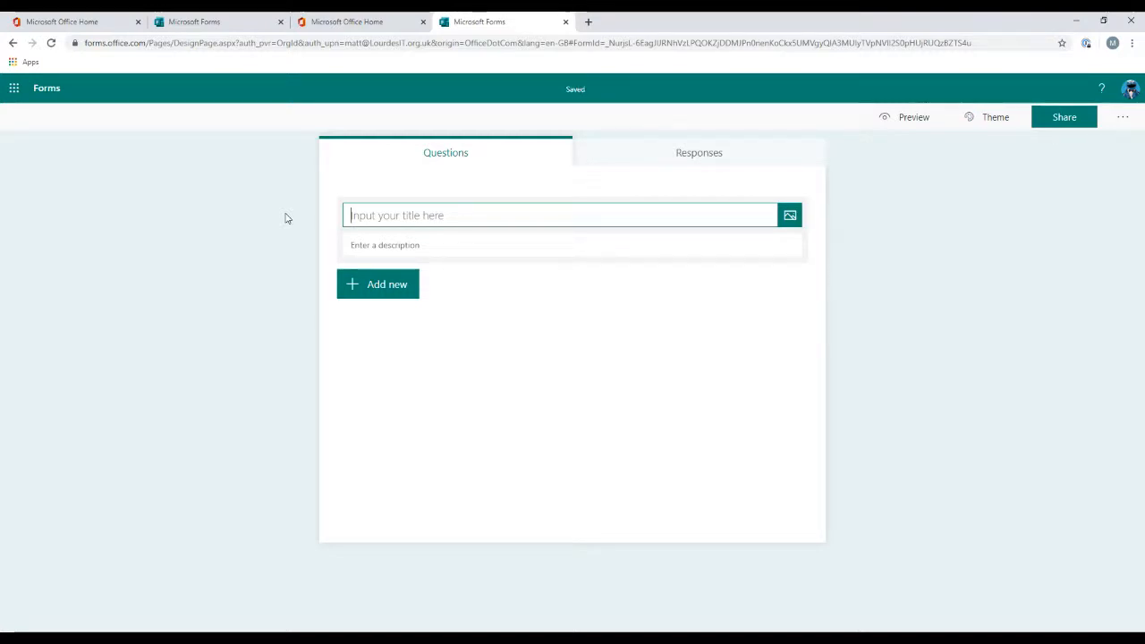
{"action": "type", "text": "What is your "}
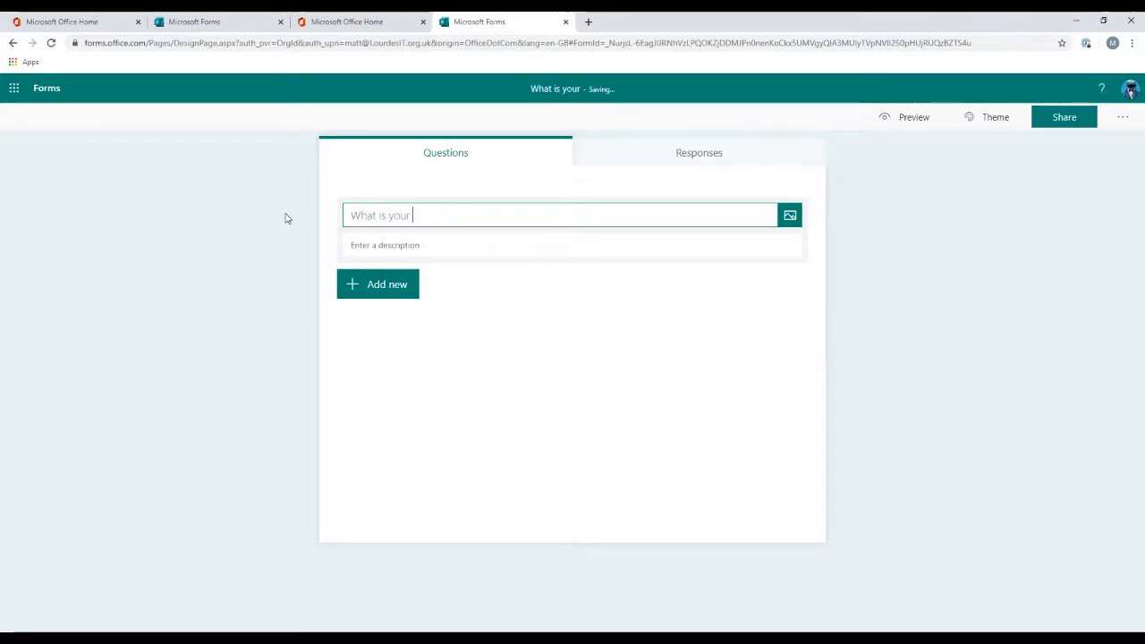
{"action": "type", "text": "favourite"}
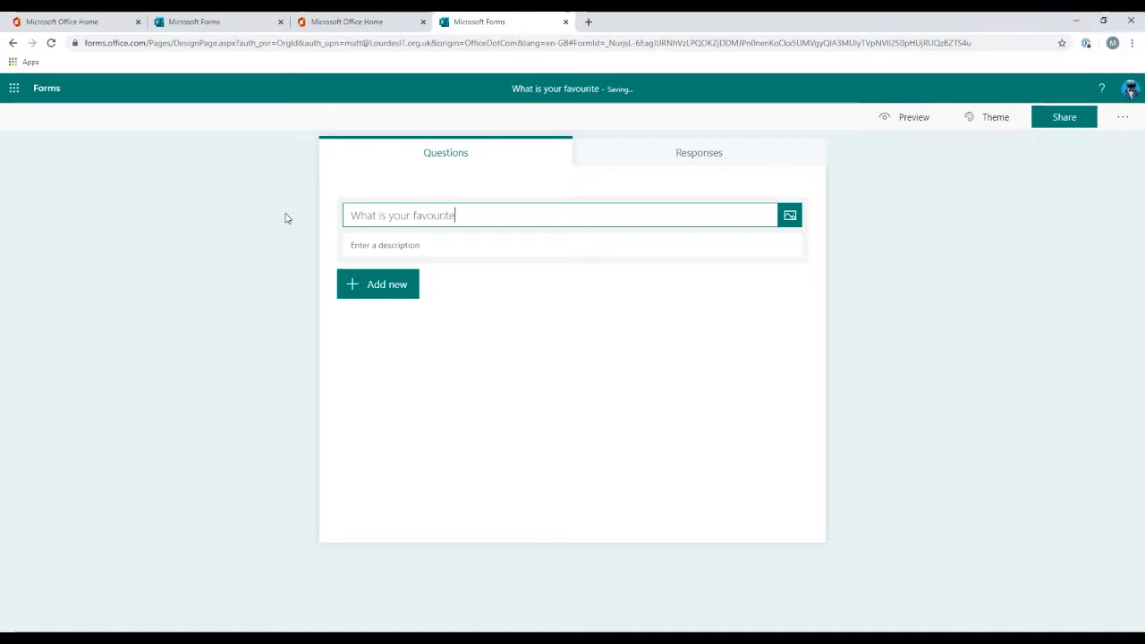
{"action": "type", "text": " takeaway"}
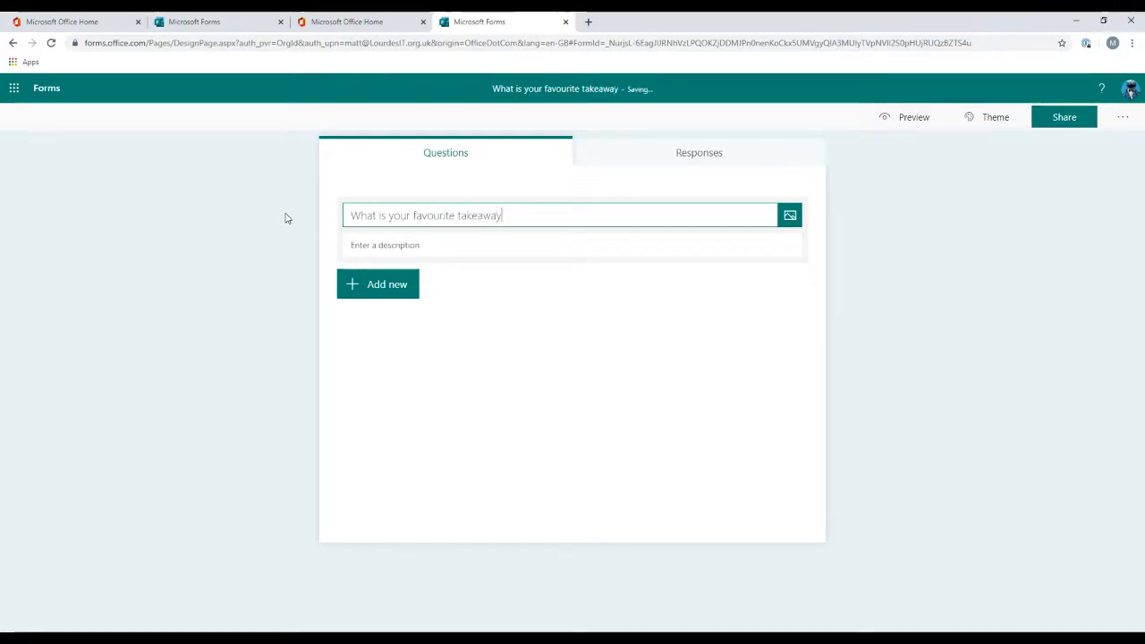
{"action": "type", "text": "/meal"}
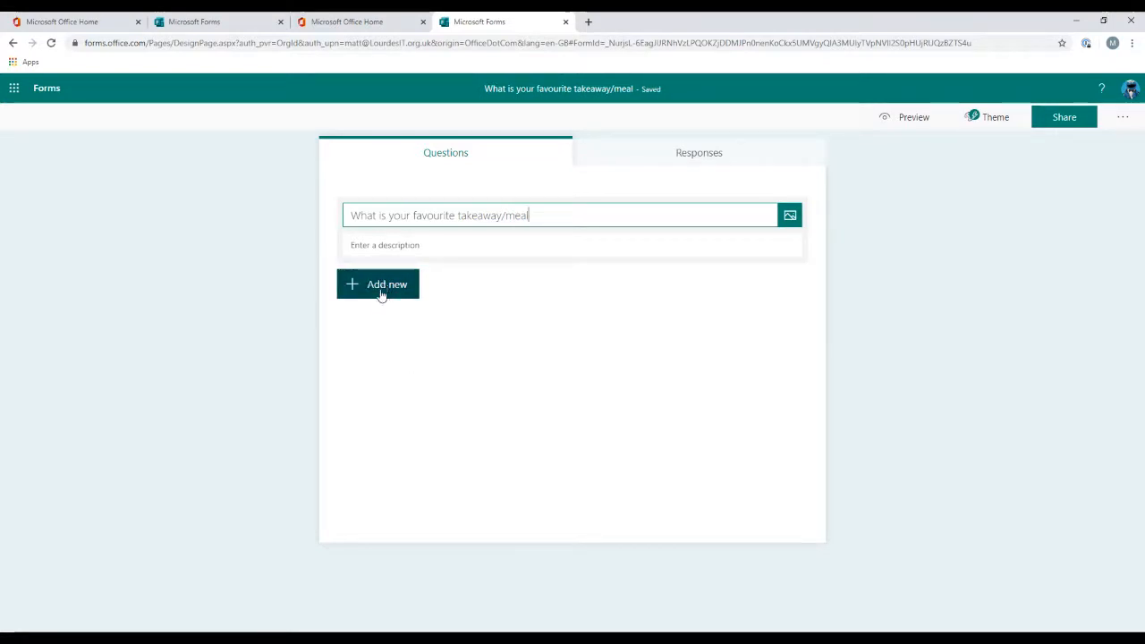
Step: Enter the form description "Please let us know what your favourite treat is"
{"action": "left_click", "coordinate": [473, 245]}
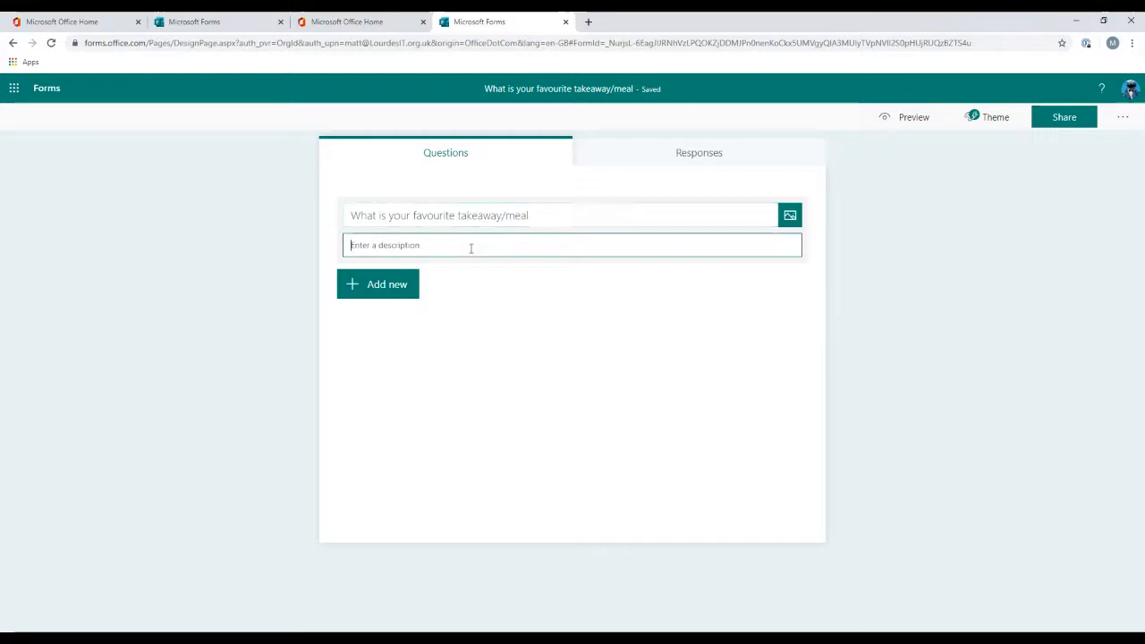
{"action": "type", "text": "P"}
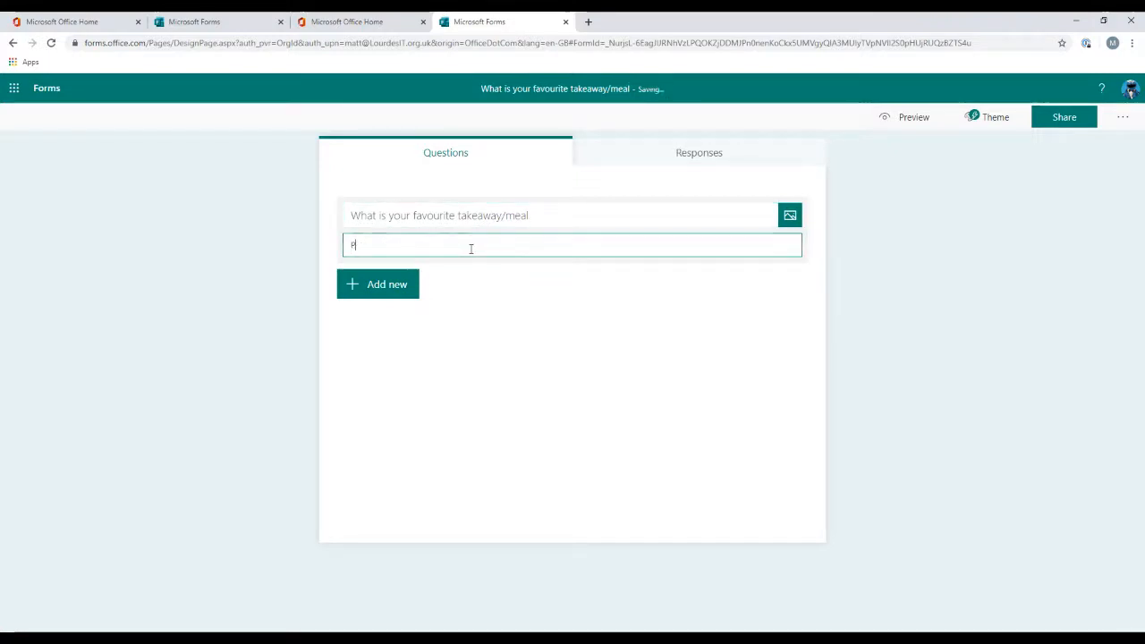
{"action": "type", "text": "lease let us know what your favourite trea"}
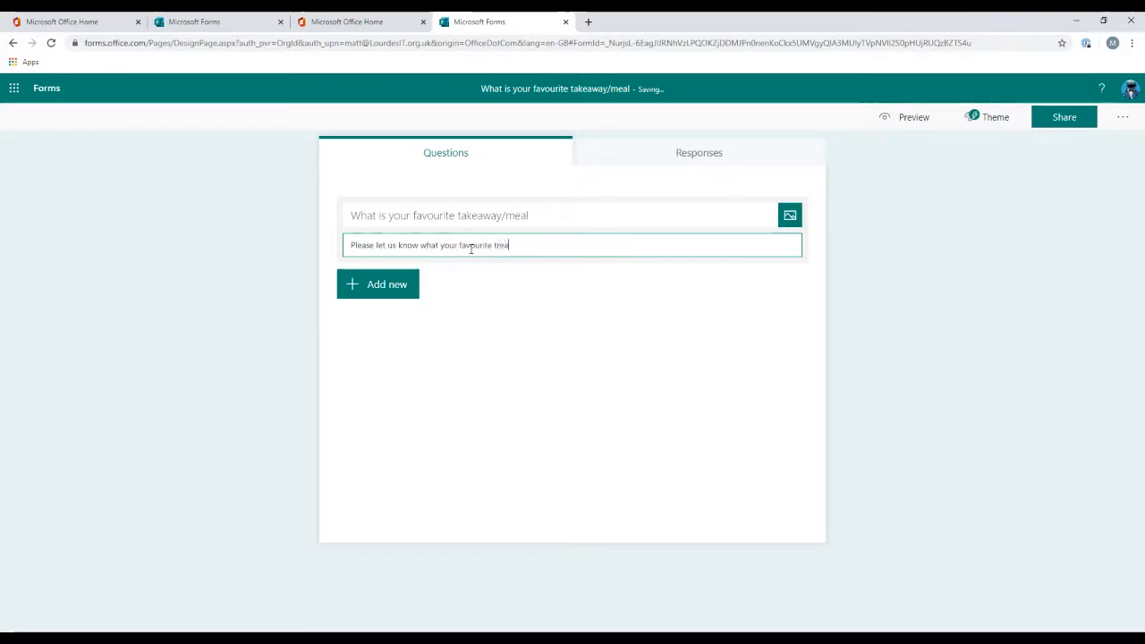
{"action": "type", "text": "t is"}
{"action": "left_click", "coordinate": [524, 304]}
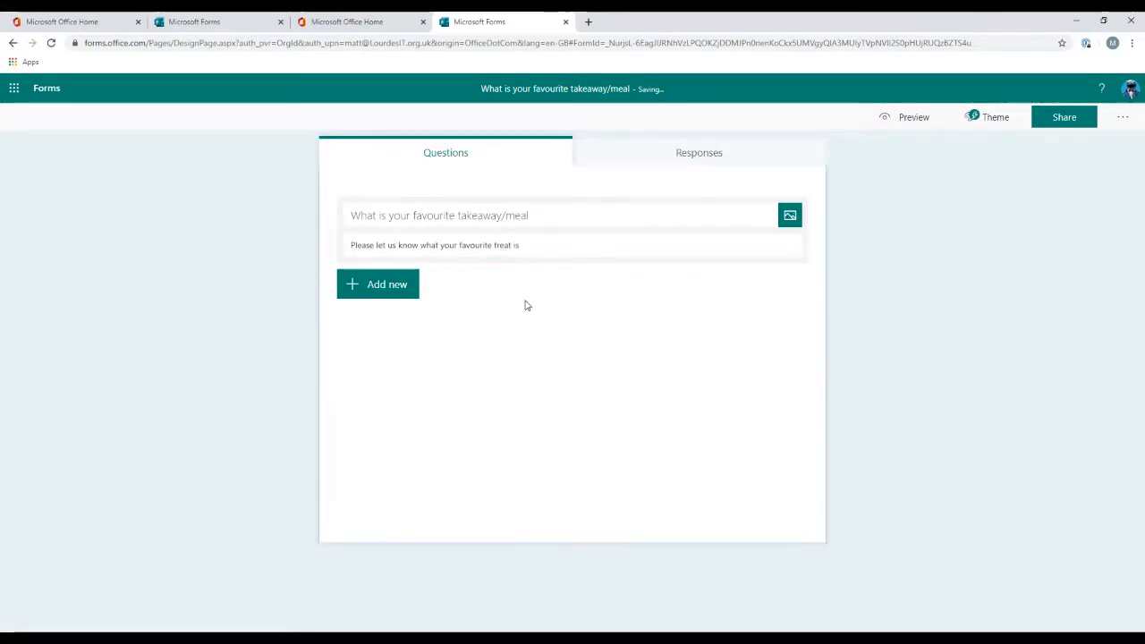
Step: Search Bing images for "food" and add the fried eggs on toast picture to the form header
{"action": "left_click", "coordinate": [790, 215]}
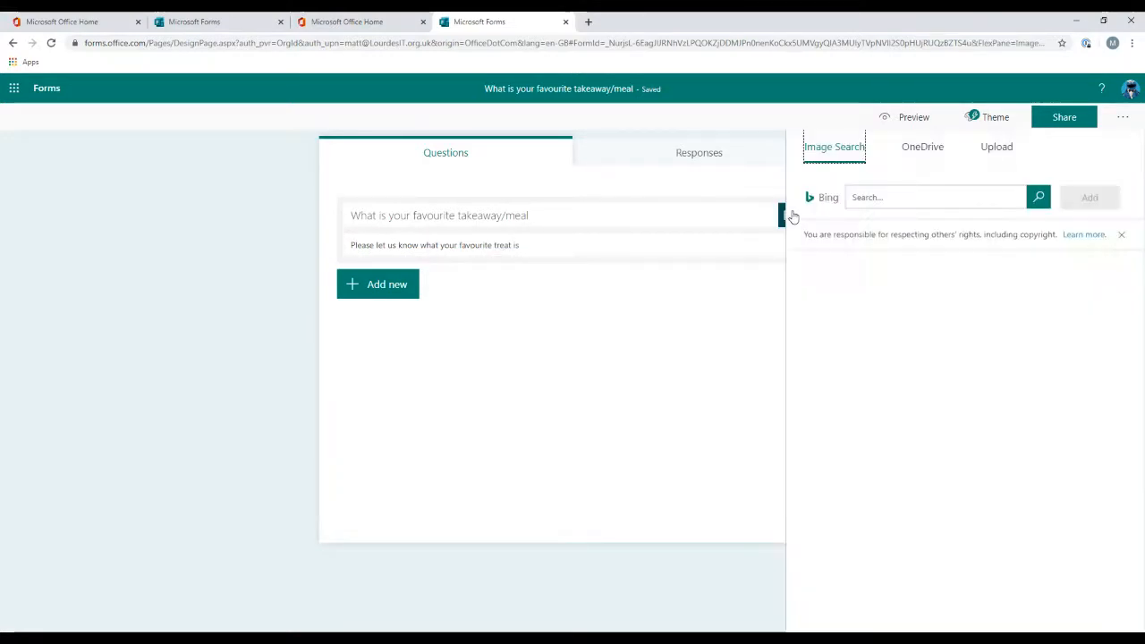
{"action": "left_click", "coordinate": [875, 197]}
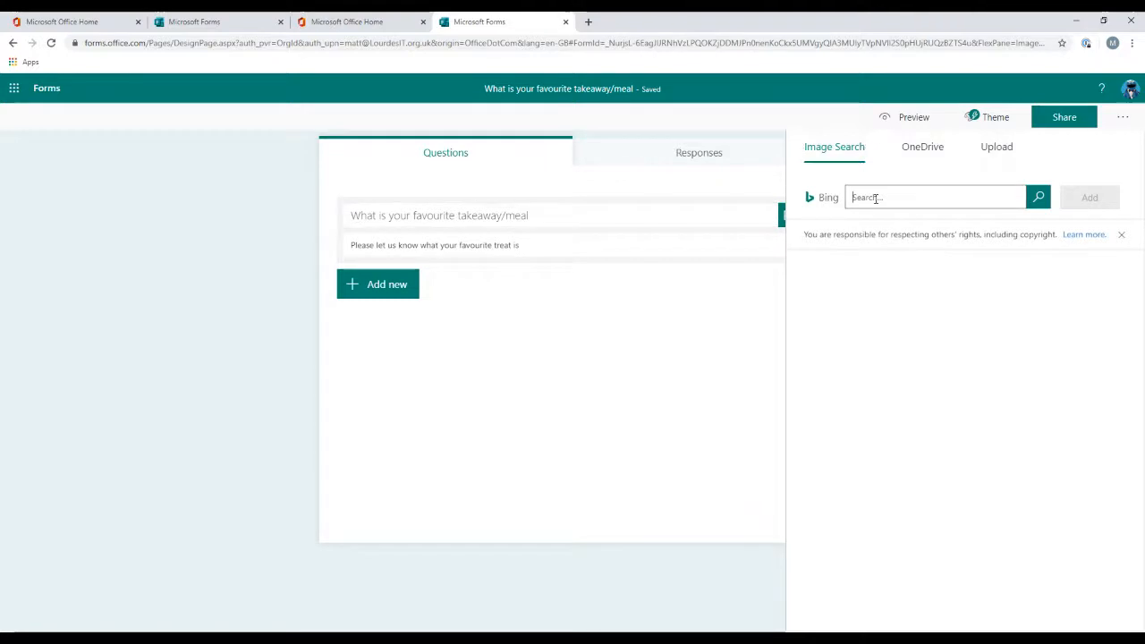
{"action": "type", "text": "food"}
{"action": "key", "text": "Return"}
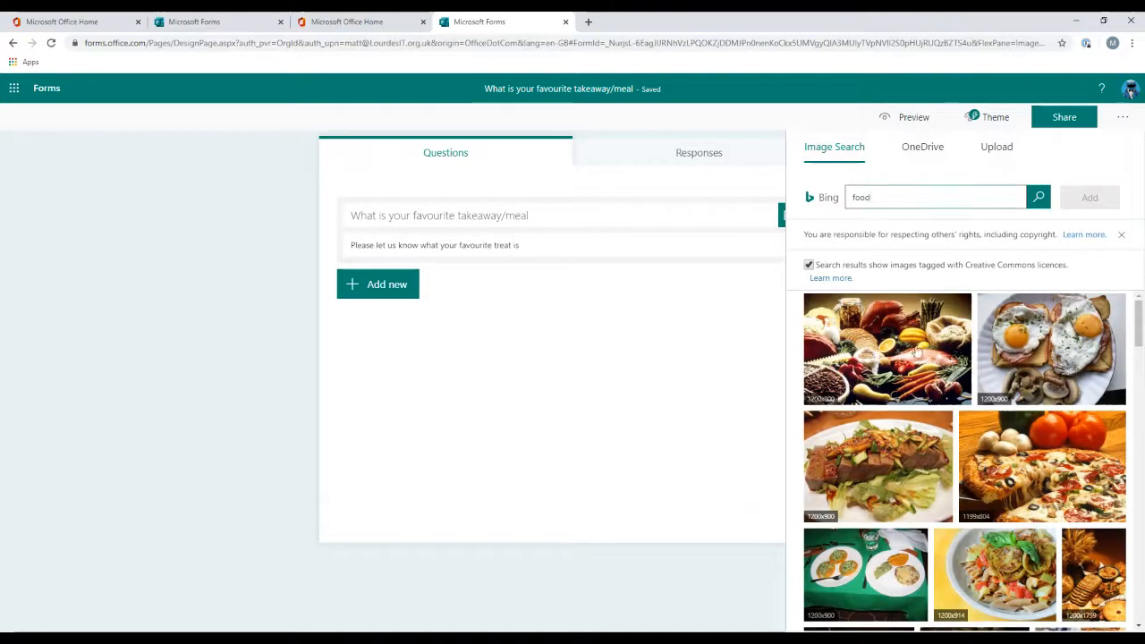
{"action": "left_click", "coordinate": [1077, 349]}
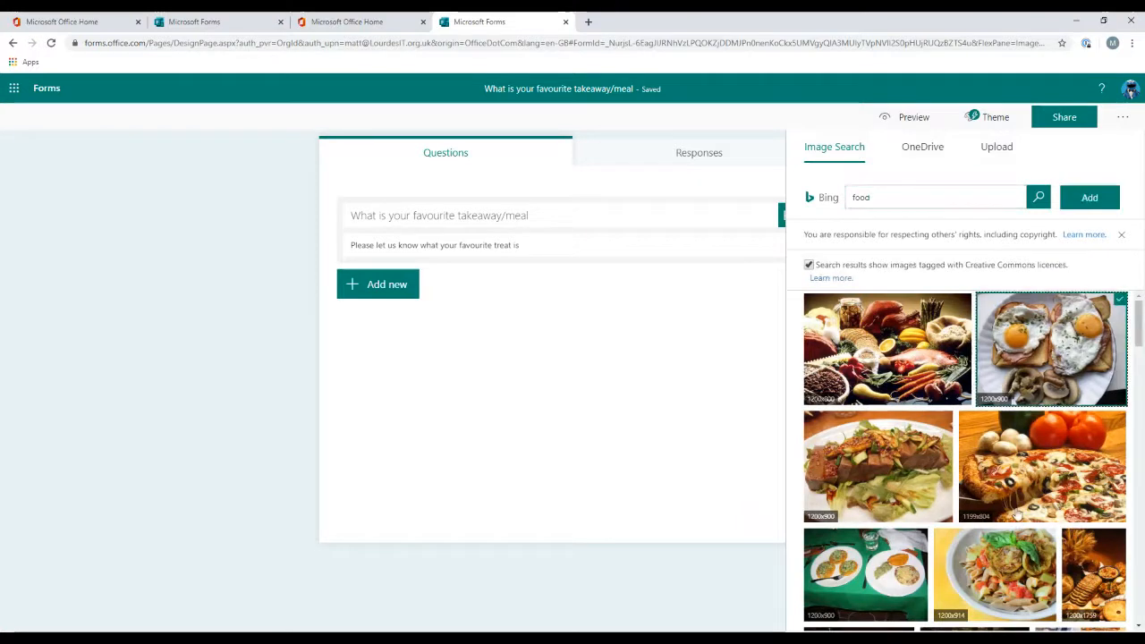
{"action": "left_click", "coordinate": [1089, 198]}
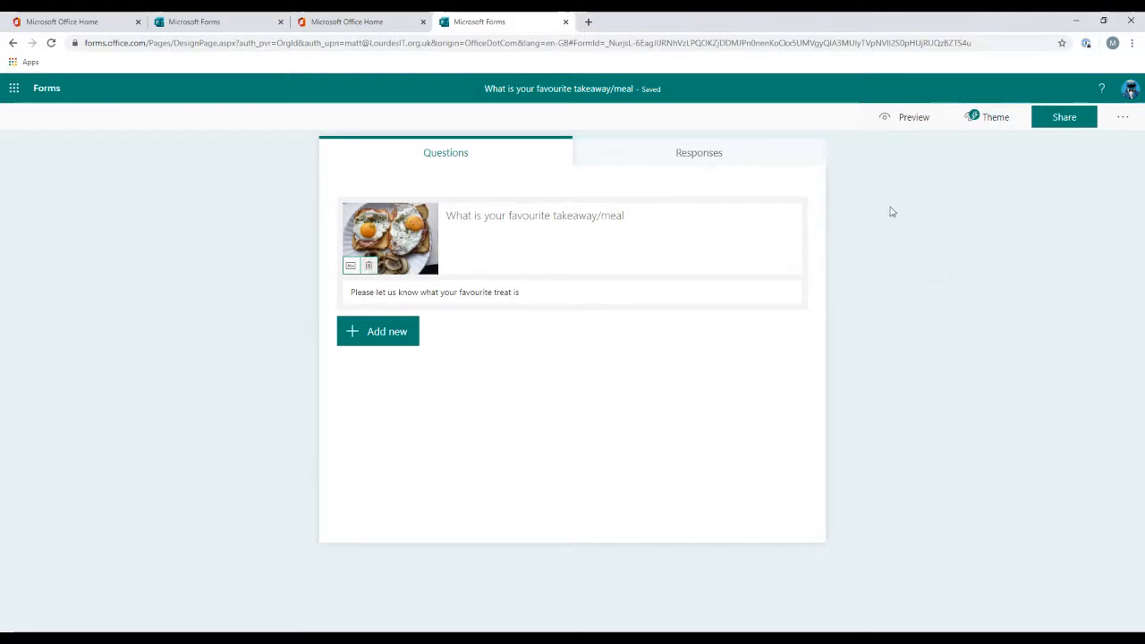
Step: Set the header image's alternative text to Breakfast
{"action": "left_click", "coordinate": [349, 268]}
{"action": "type", "text": "Steak"}
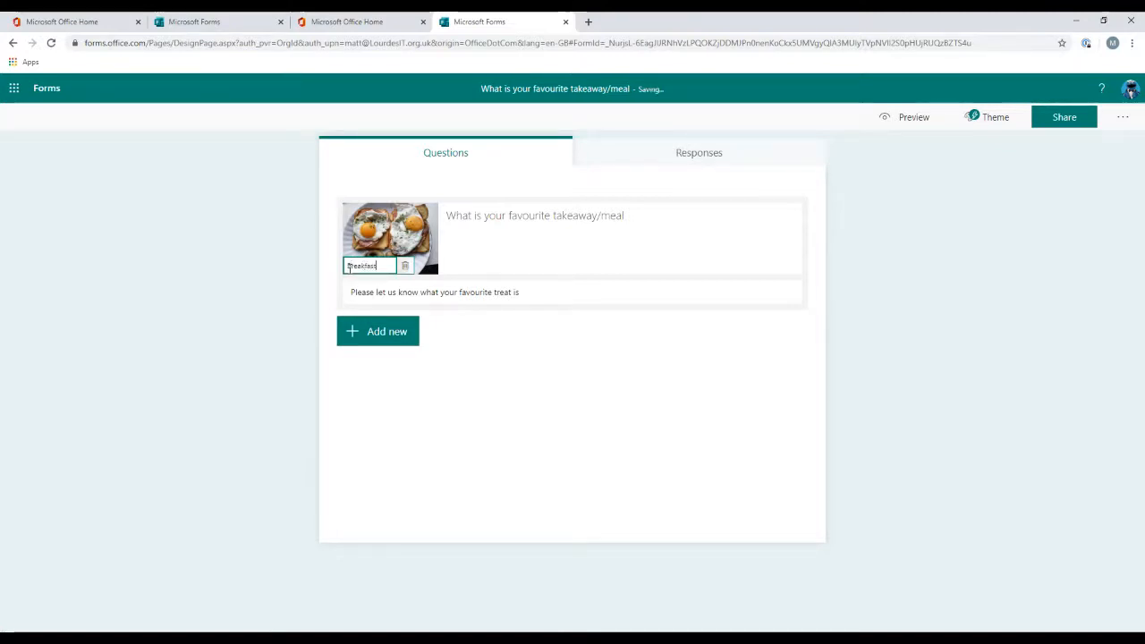
{"action": "left_click", "coordinate": [617, 379]}
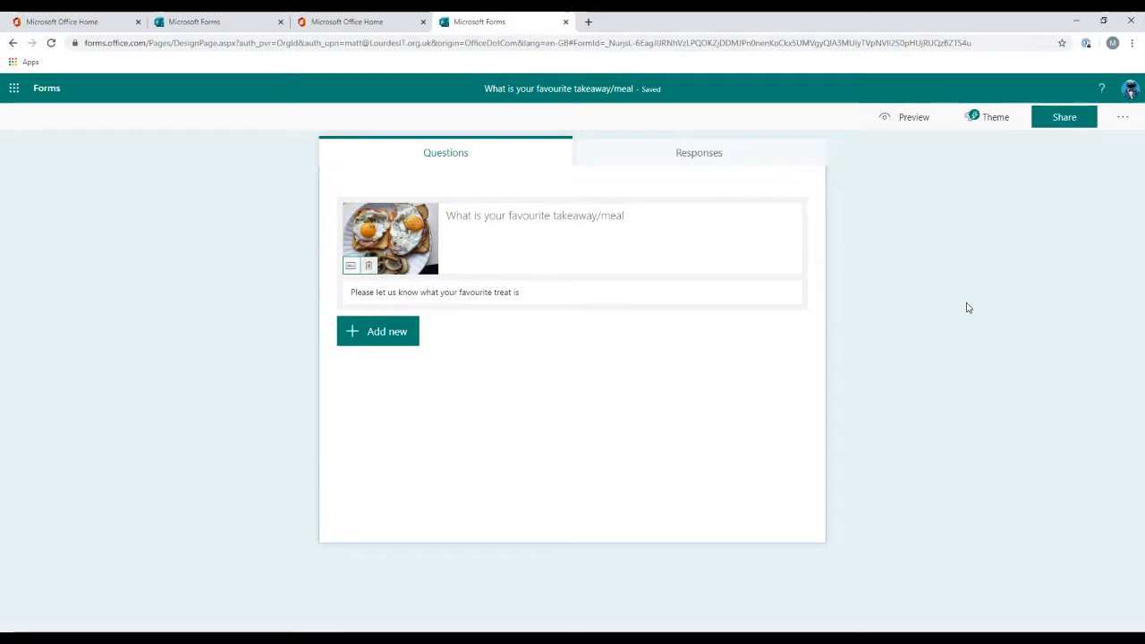
Step: Preview the form in mobile and computer layouts
{"action": "left_click", "coordinate": [920, 122]}
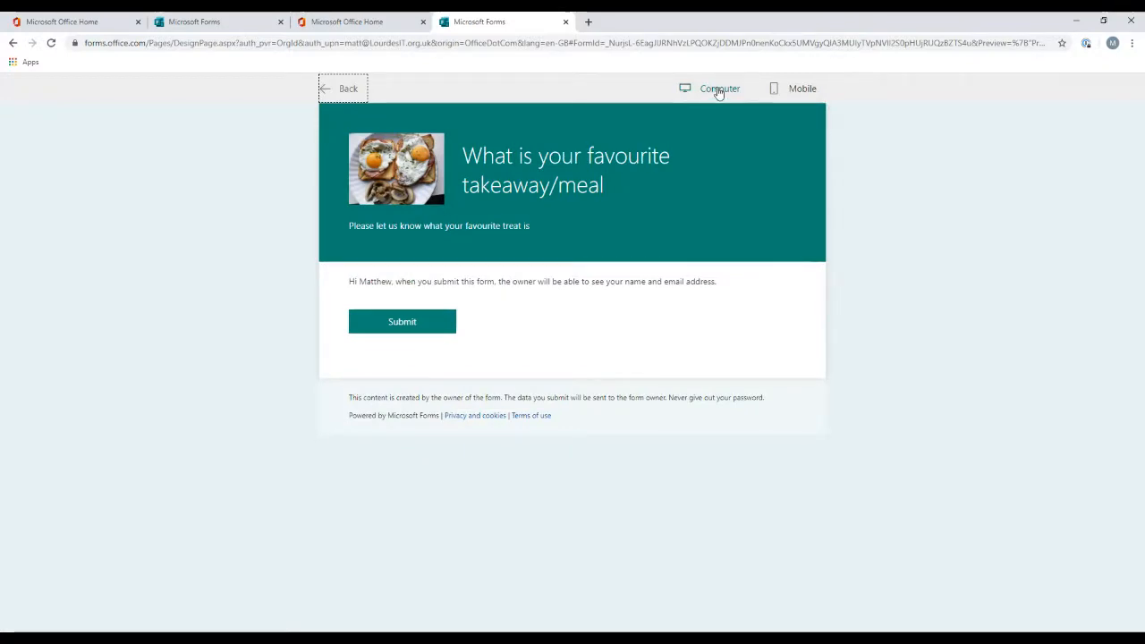
{"action": "left_click", "coordinate": [792, 90]}
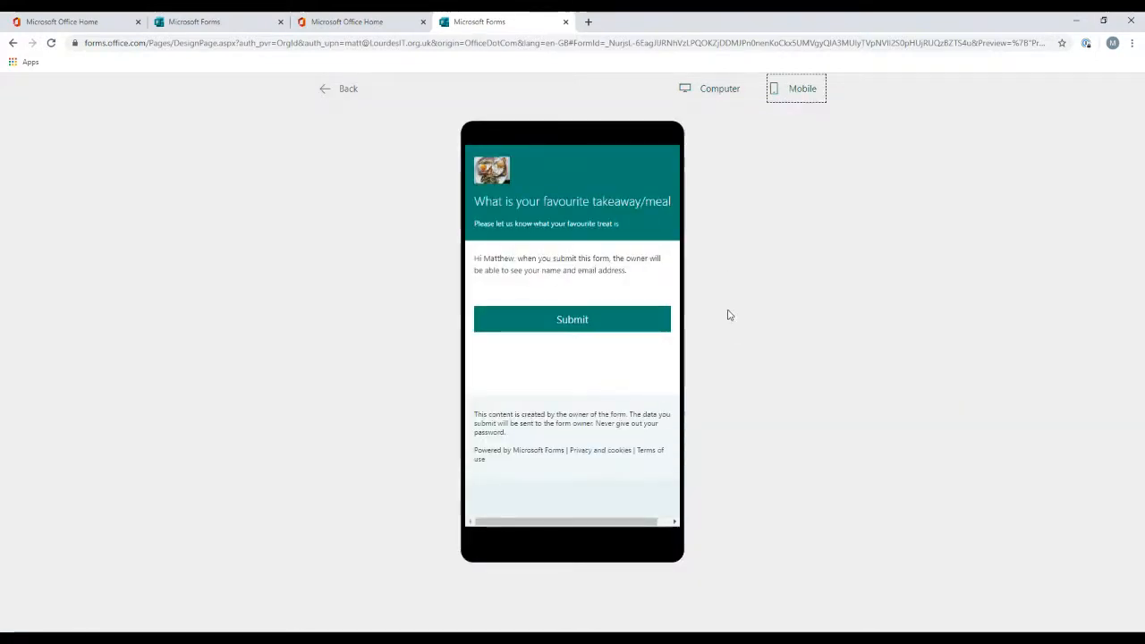
{"action": "left_click", "coordinate": [724, 94]}
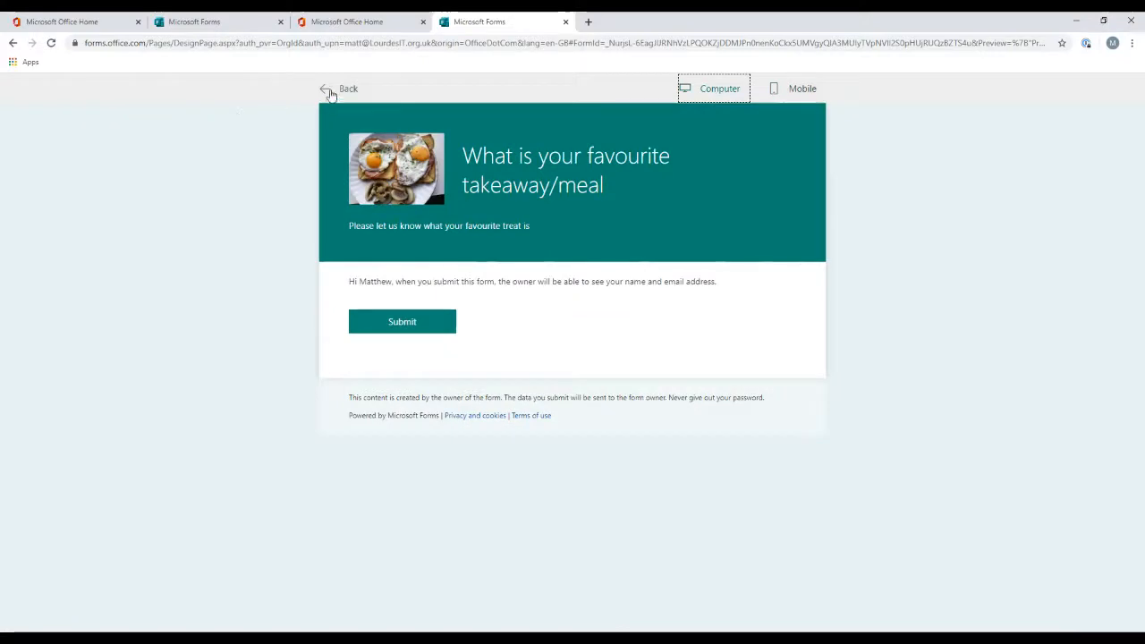
Step: Leave the preview and add the recommended "What's your name?" question to the form
{"action": "left_click", "coordinate": [329, 92]}
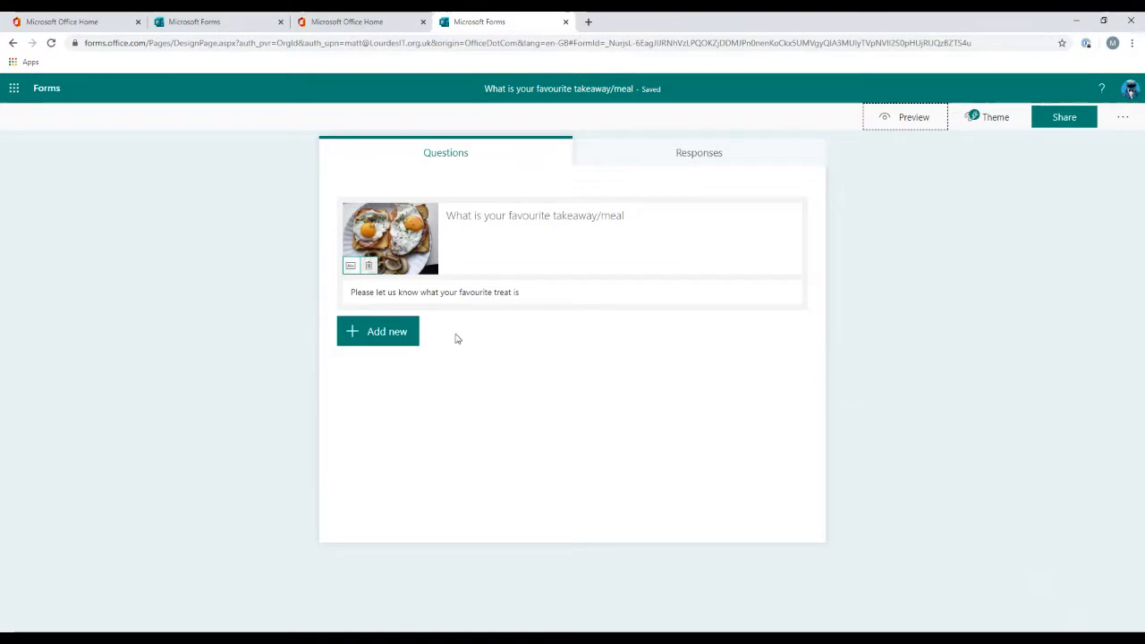
{"action": "left_click", "coordinate": [378, 337]}
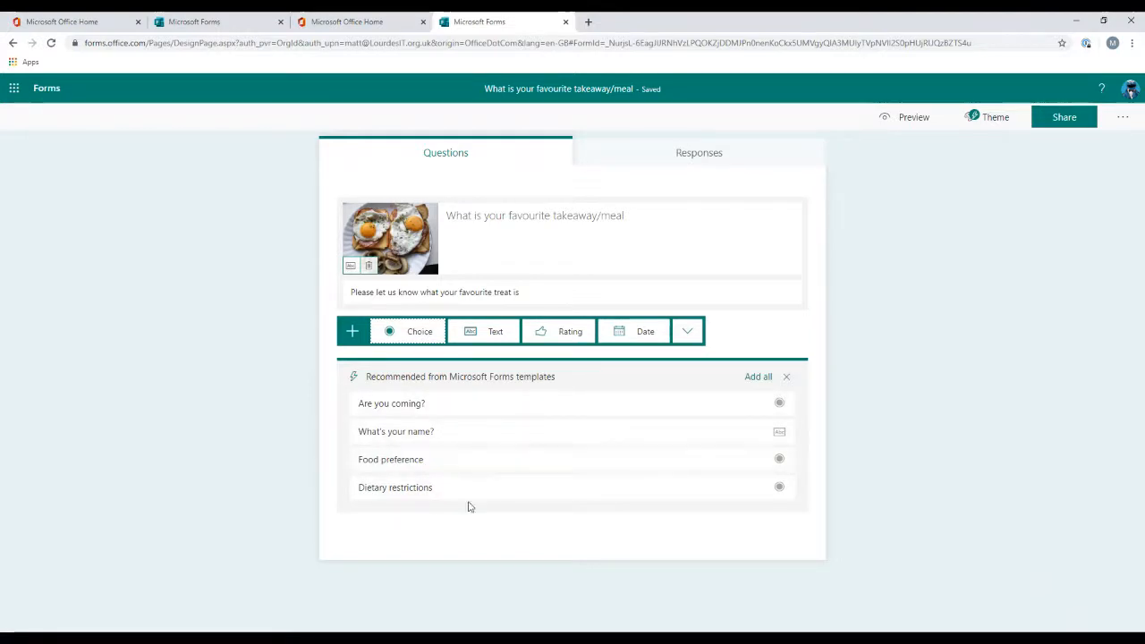
{"action": "left_click", "coordinate": [475, 440]}
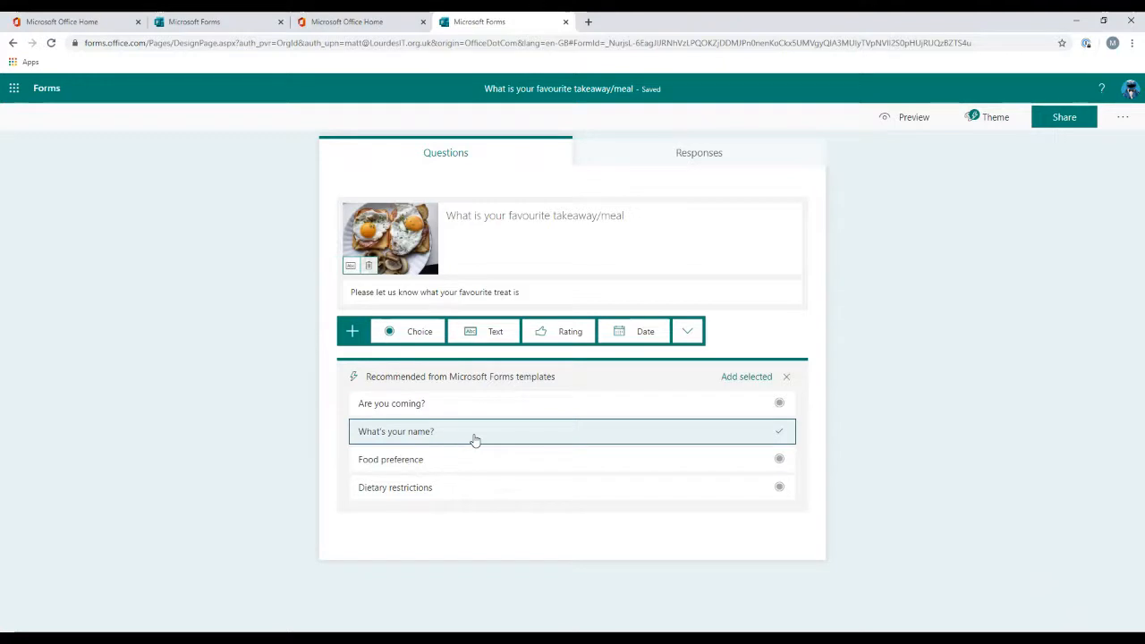
{"action": "left_click", "coordinate": [739, 382]}
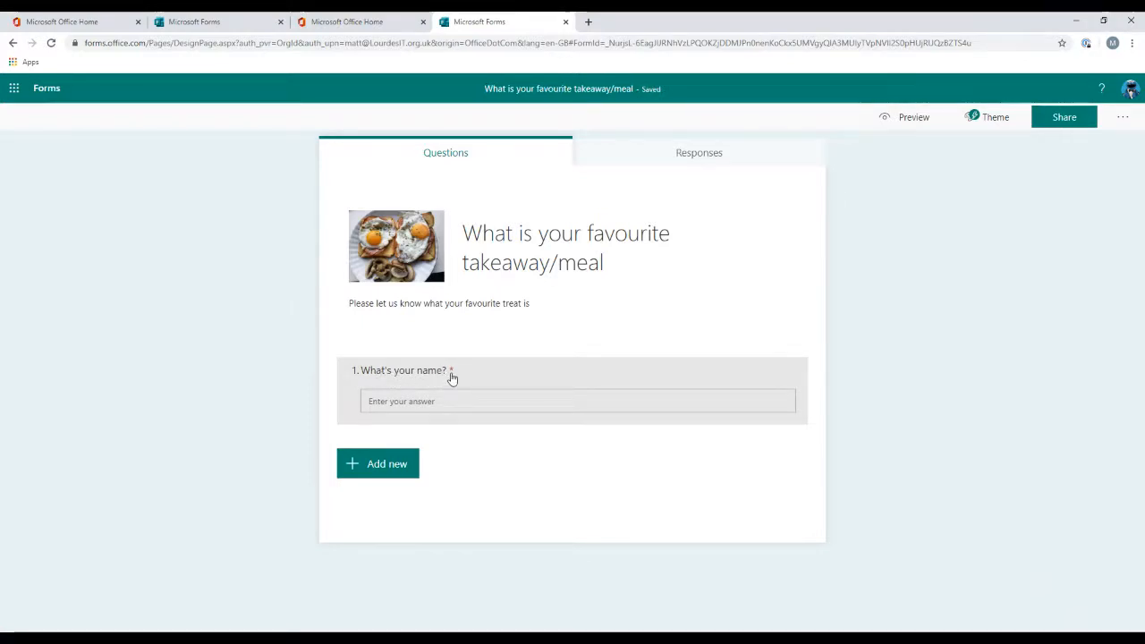
Step: Switch Long answer on and back off for the name question
{"action": "left_click", "coordinate": [513, 381]}
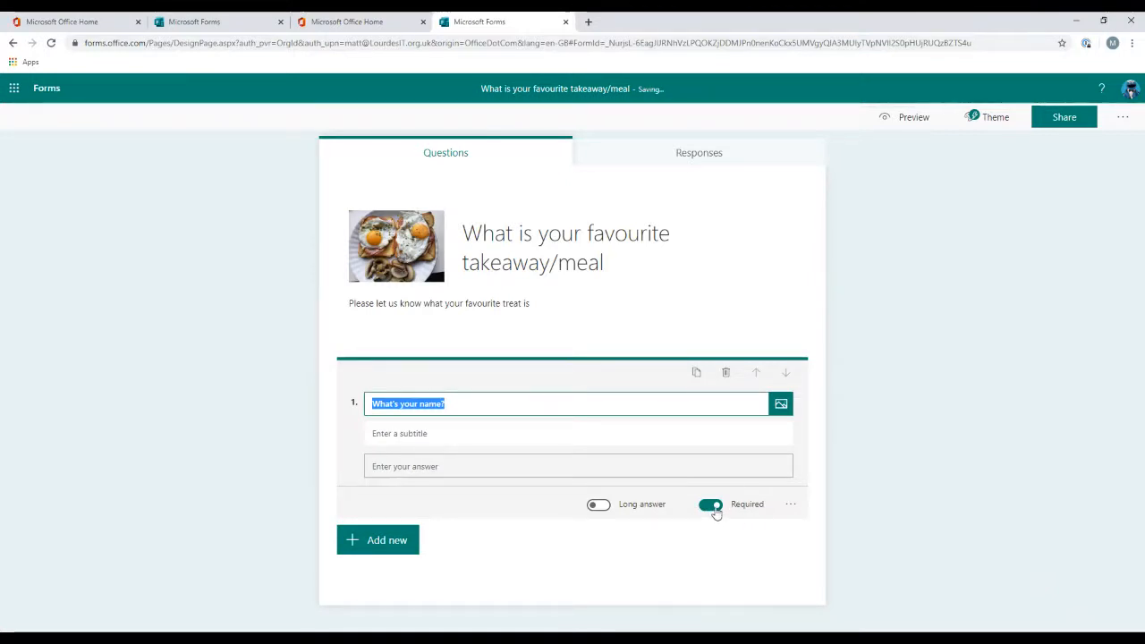
{"action": "left_click", "coordinate": [599, 507]}
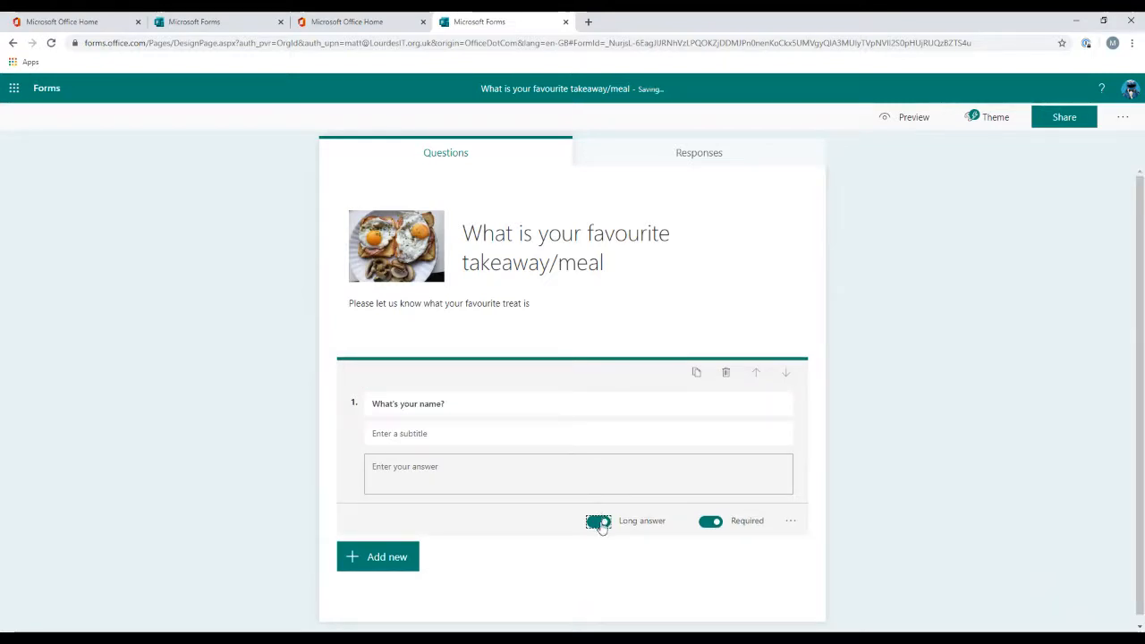
{"action": "left_click", "coordinate": [599, 522]}
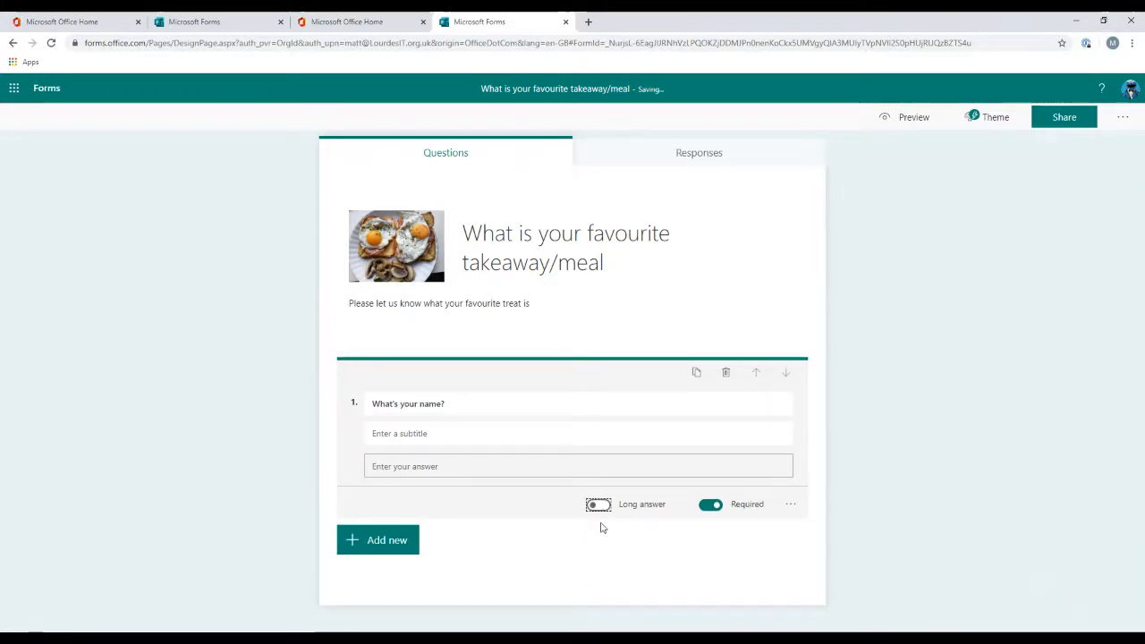
Step: Add a Number restriction to the name question
{"action": "left_click", "coordinate": [788, 508]}
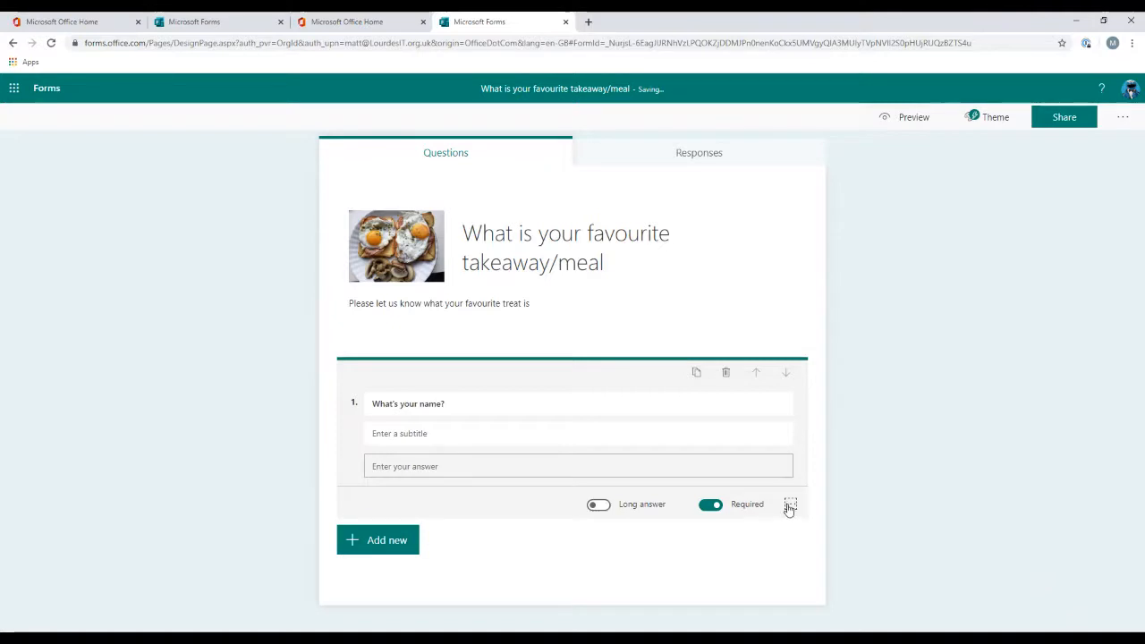
{"action": "left_click", "coordinate": [792, 510]}
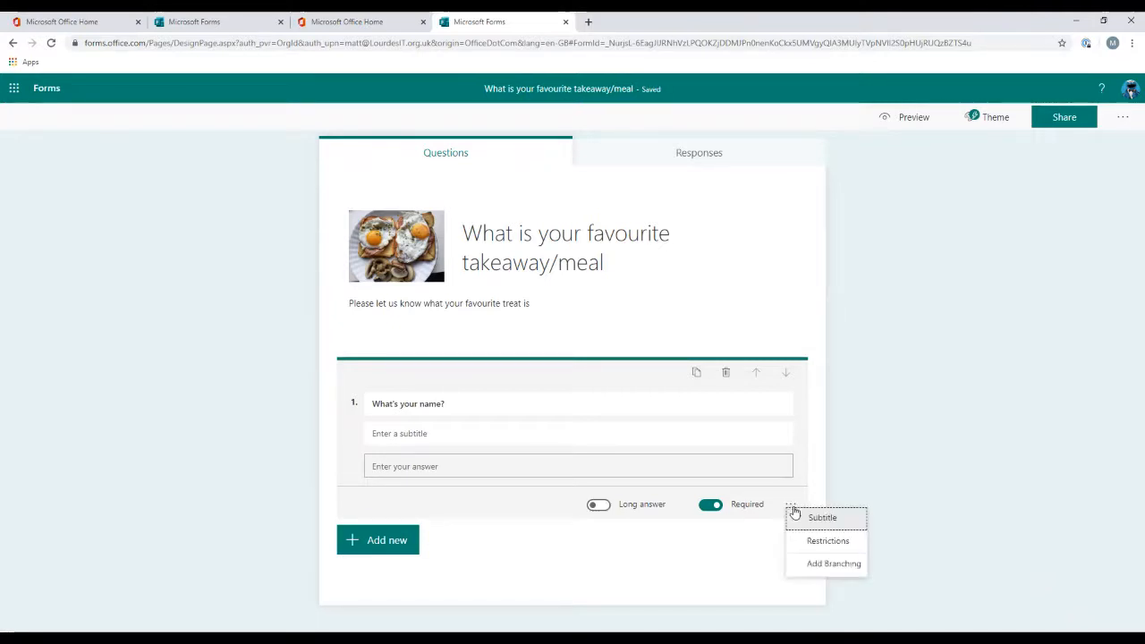
{"action": "left_click", "coordinate": [826, 541]}
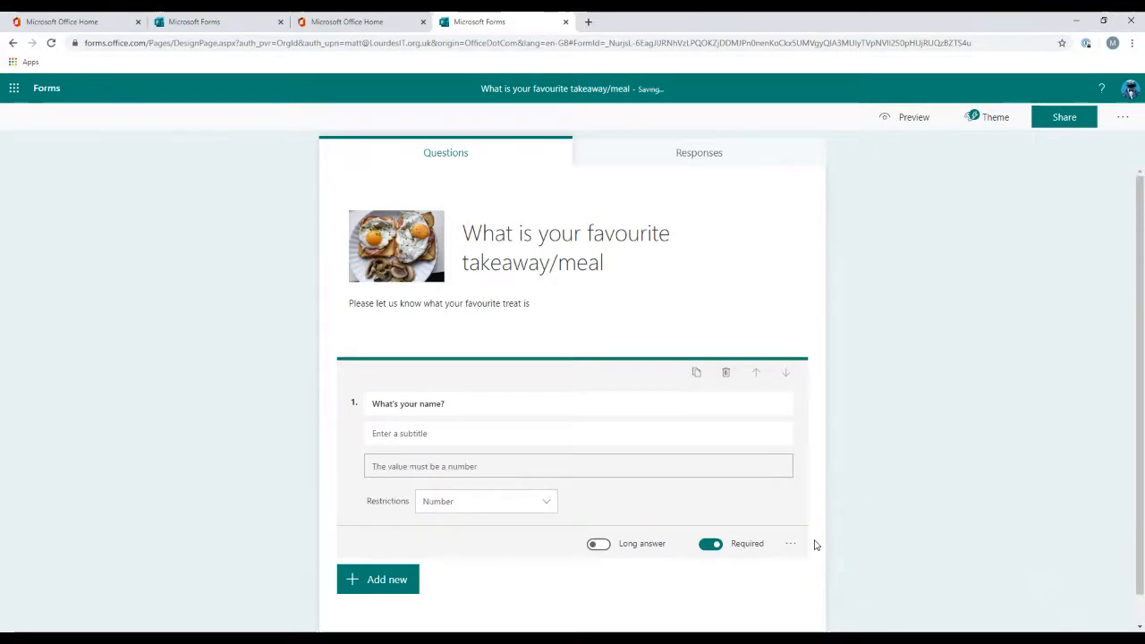
Step: Browse the available restriction types for the name question
{"action": "left_click", "coordinate": [525, 501]}
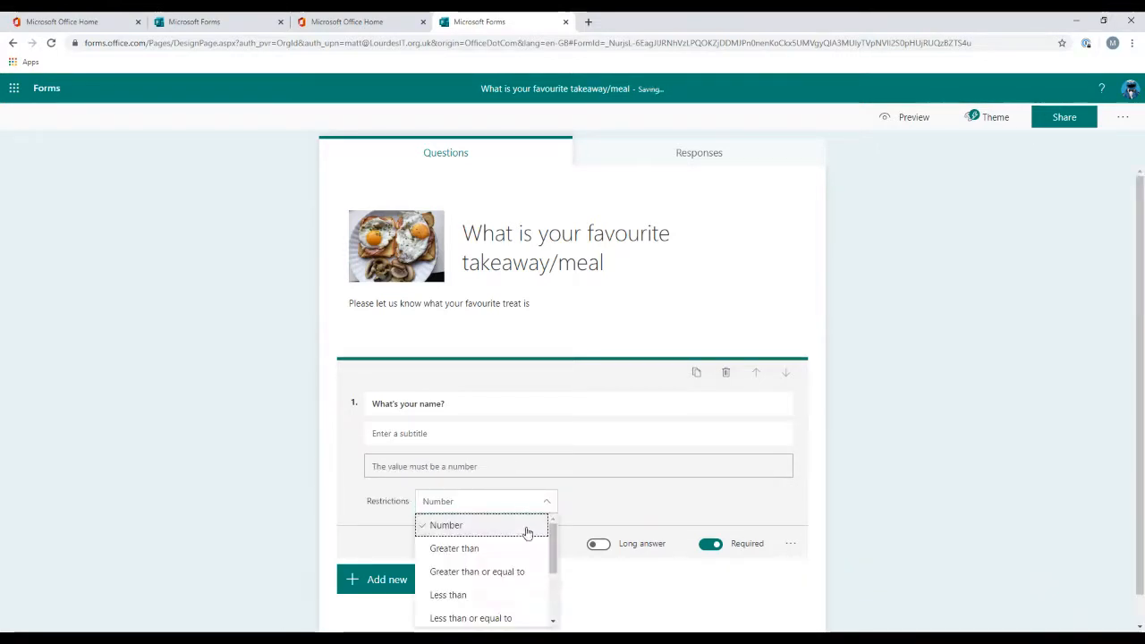
{"action": "scroll", "coordinate": [526, 531], "scroll_direction": "down", "scroll_amount": 3}
{"action": "scroll", "coordinate": [525, 537], "scroll_direction": "up", "scroll_amount": 3}
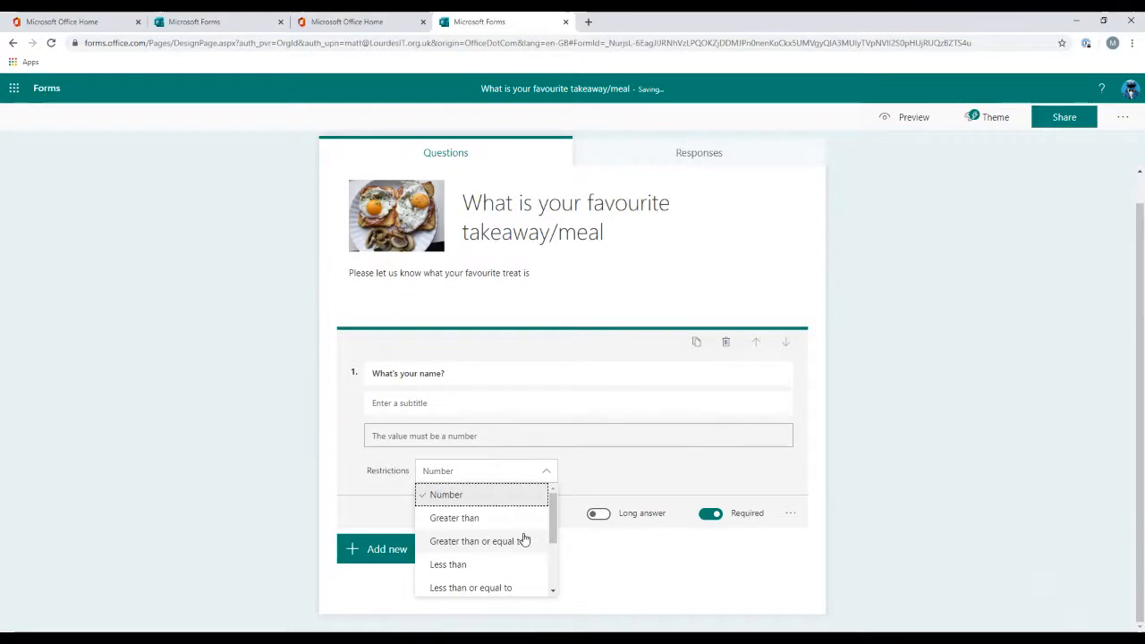
{"action": "scroll", "coordinate": [525, 538], "scroll_direction": "up", "scroll_amount": 1}
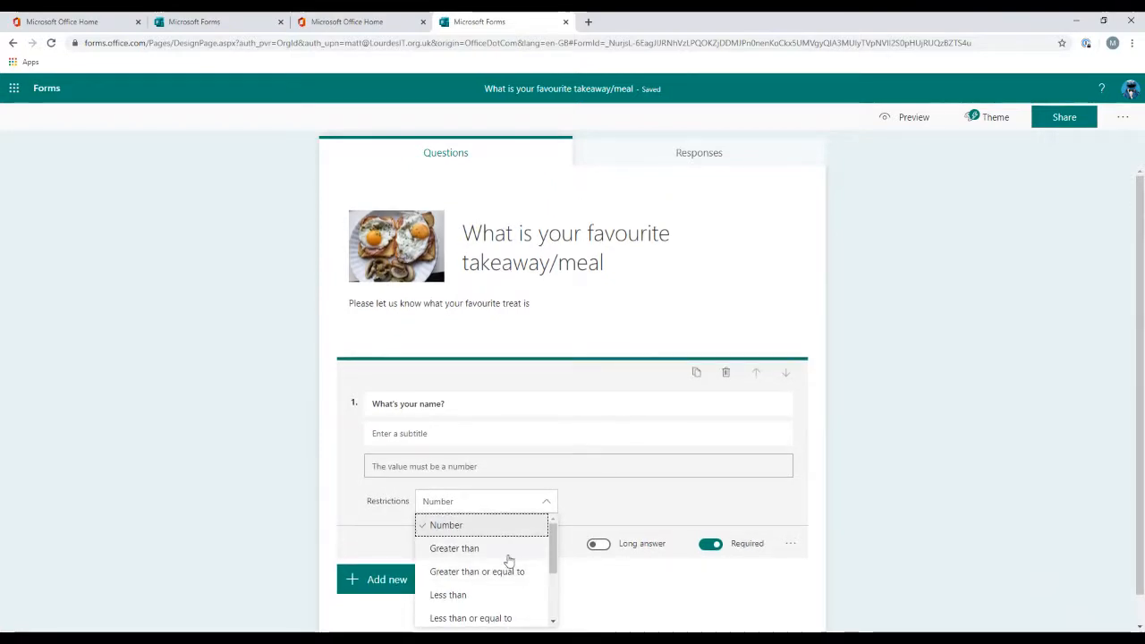
{"action": "scroll", "coordinate": [506, 586], "scroll_direction": "down", "scroll_amount": 2}
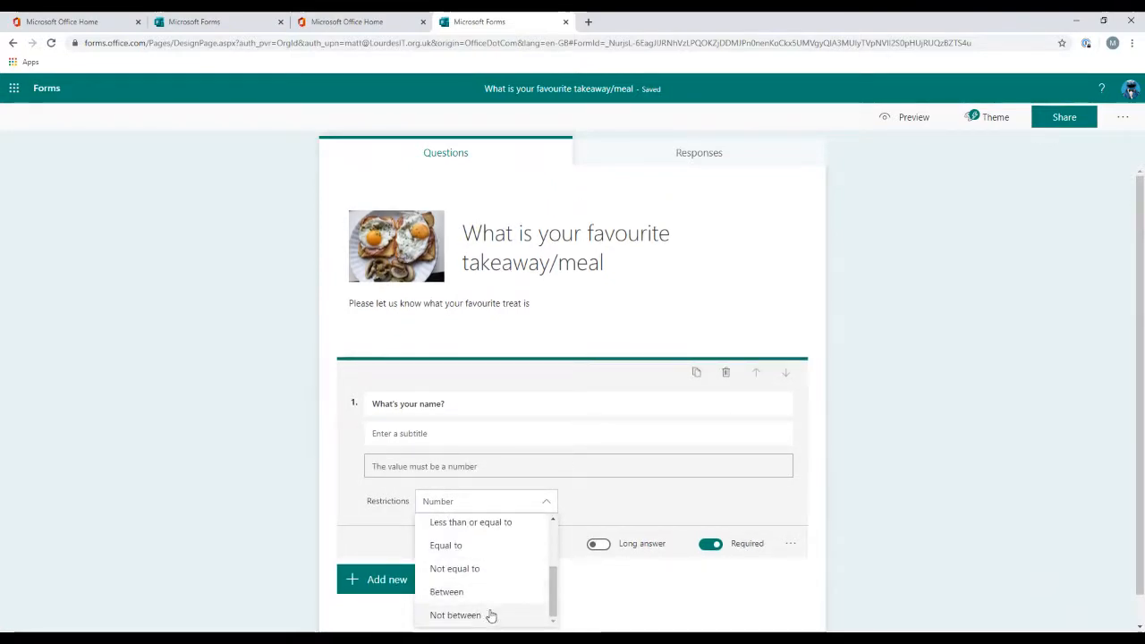
{"action": "scroll", "coordinate": [490, 613], "scroll_direction": "down", "scroll_amount": 1}
{"action": "left_click", "coordinate": [672, 478]}
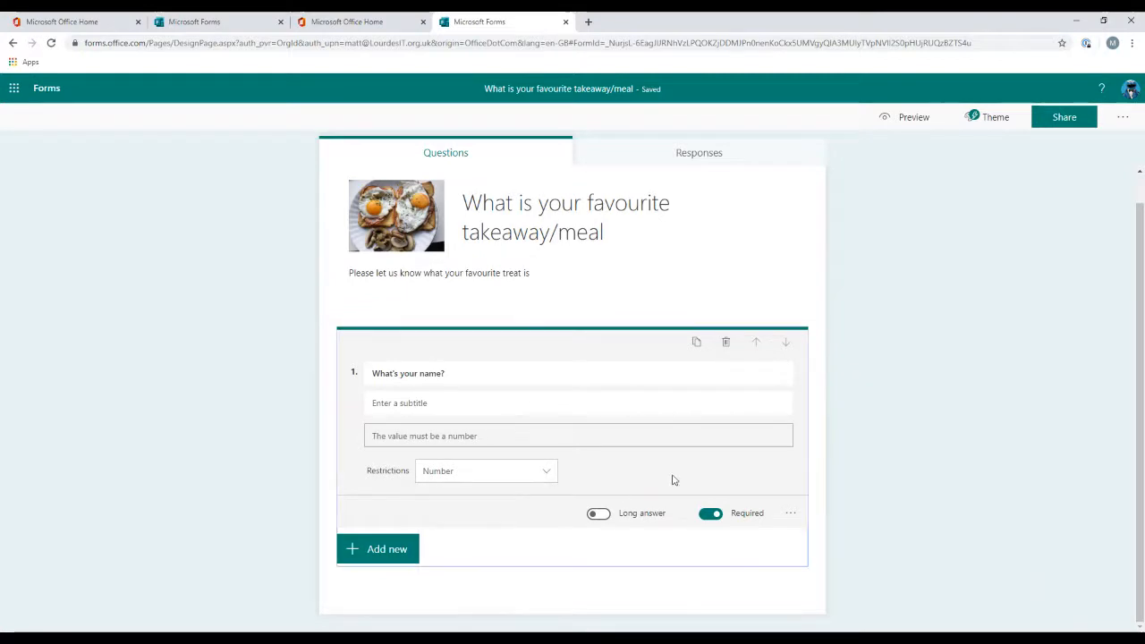
Step: Open the branching options for the name question, review the Go to choices and return to the form
{"action": "left_click", "coordinate": [789, 516]}
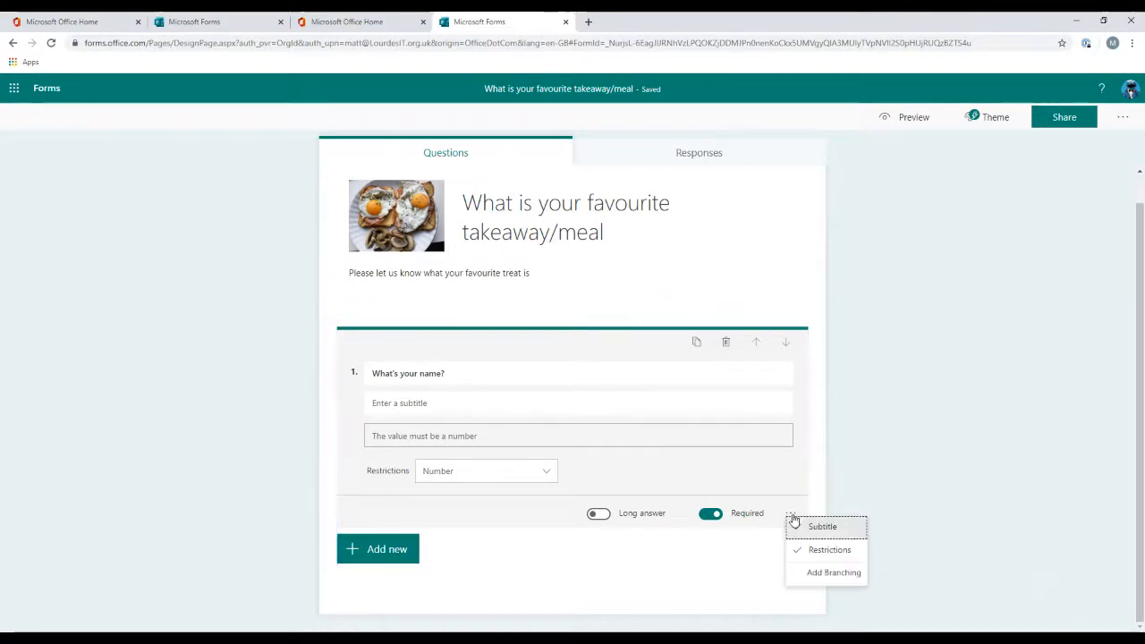
{"action": "left_click", "coordinate": [800, 573]}
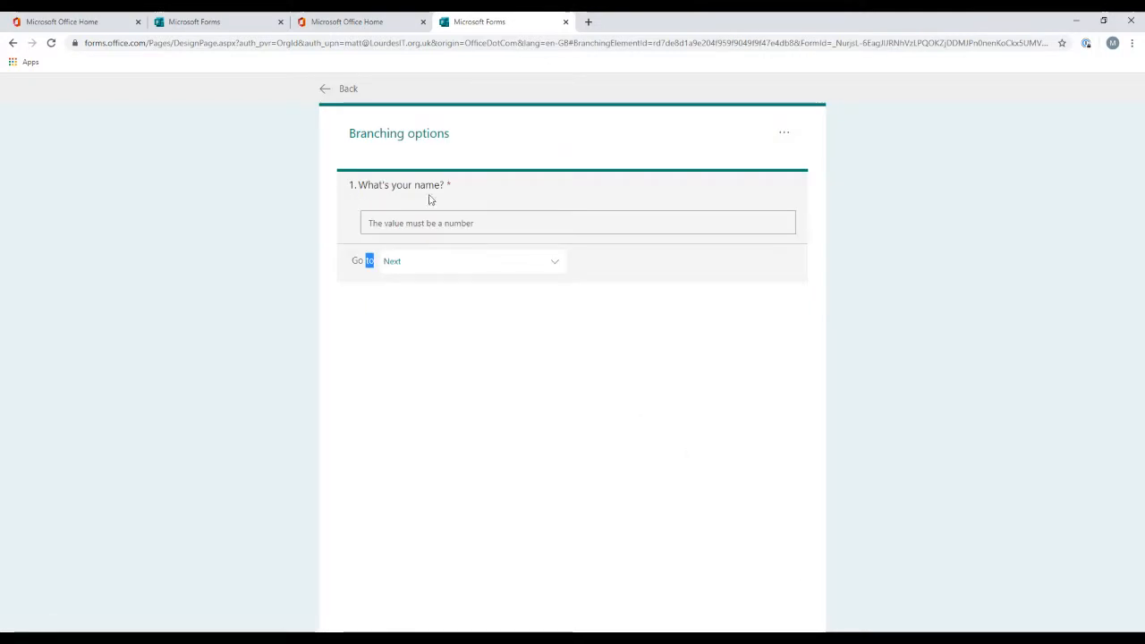
{"action": "left_click", "coordinate": [556, 268]}
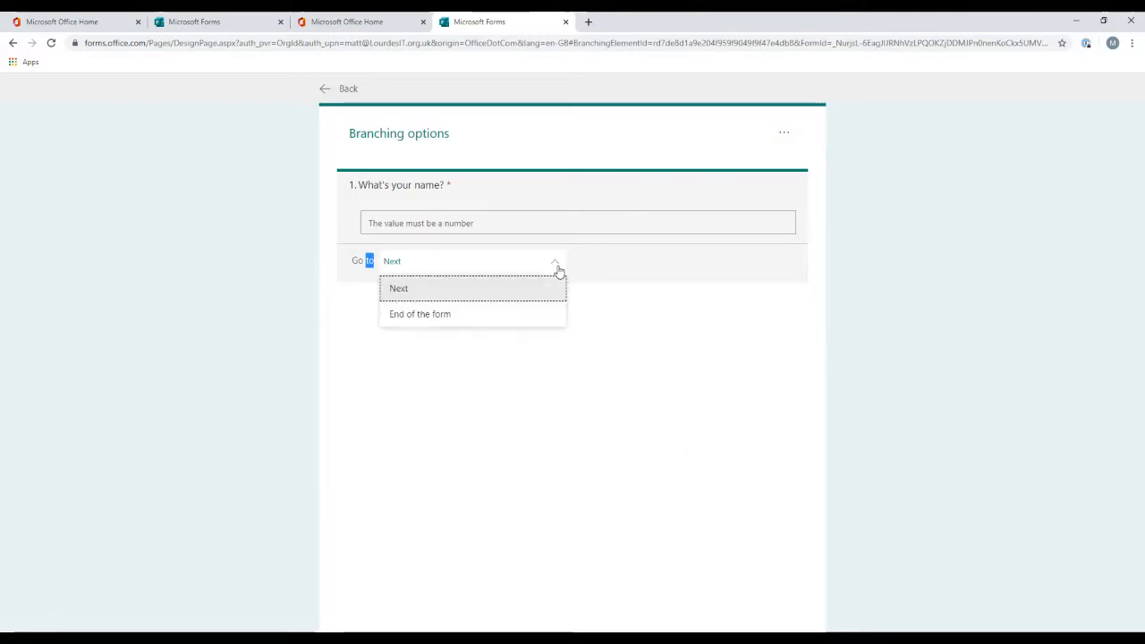
{"action": "left_click", "coordinate": [556, 268]}
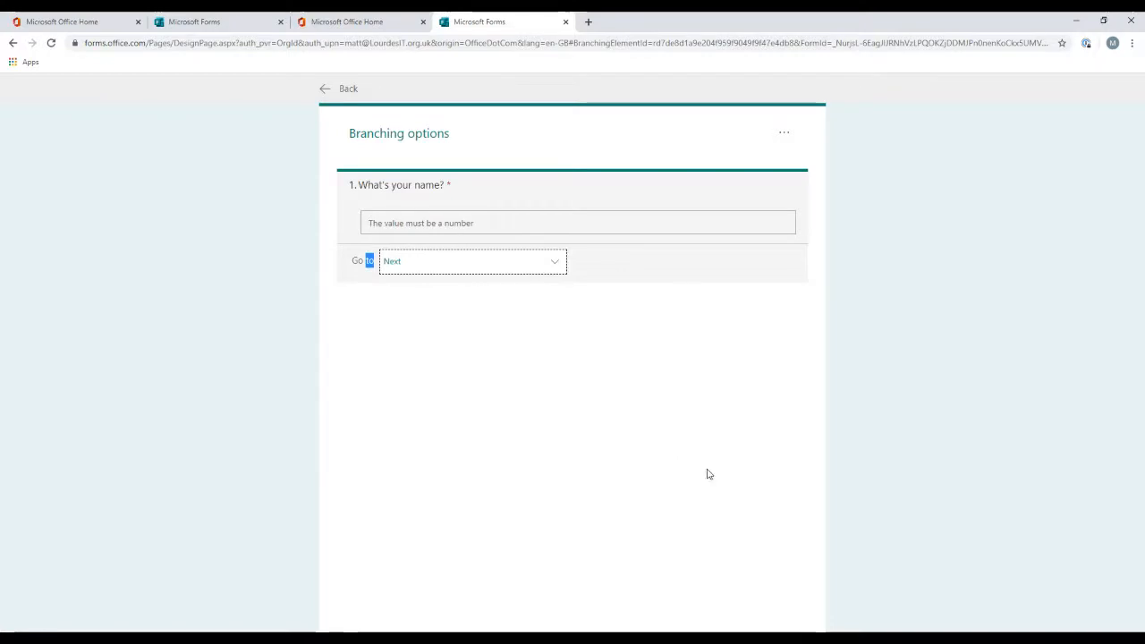
{"action": "left_click", "coordinate": [324, 91]}
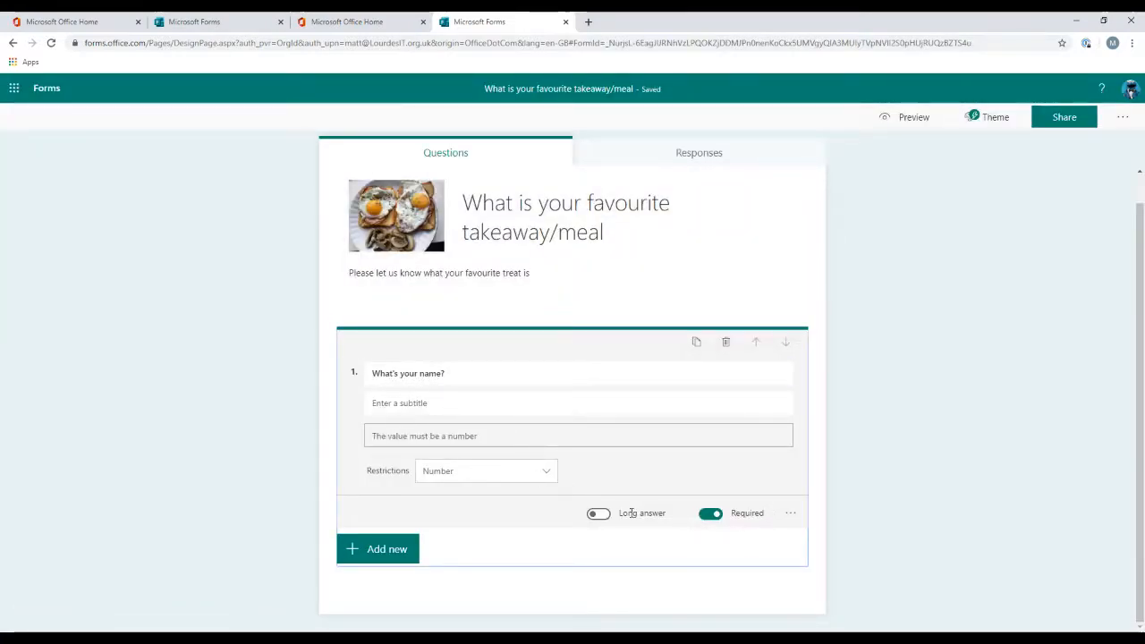
Step: Remove the restriction from the name question
{"action": "left_click", "coordinate": [791, 512]}
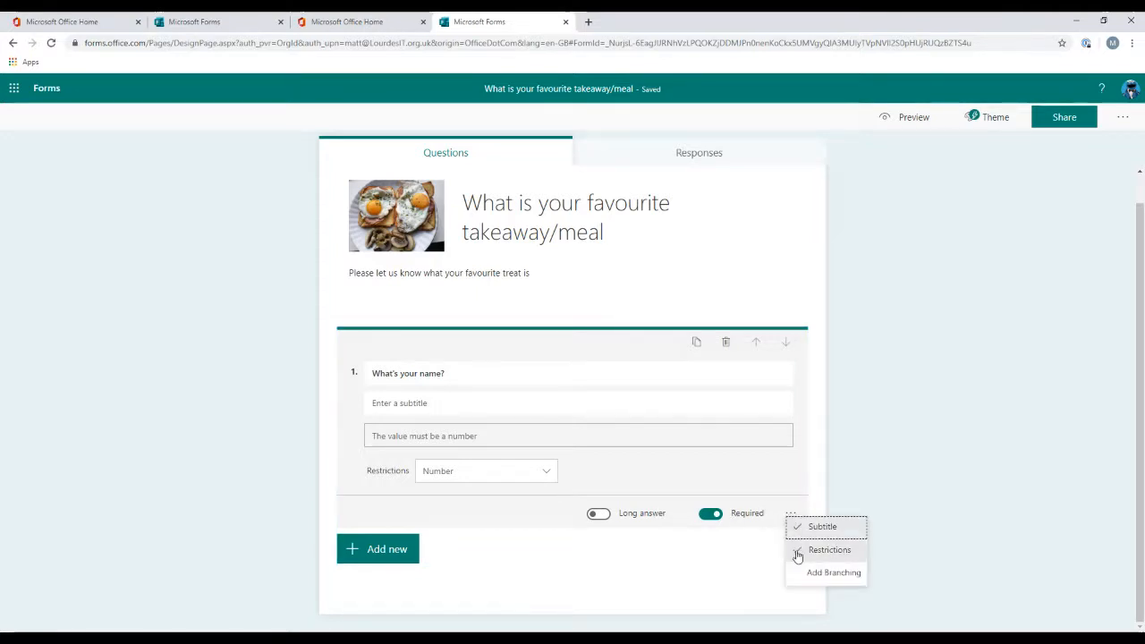
{"action": "left_click", "coordinate": [797, 550]}
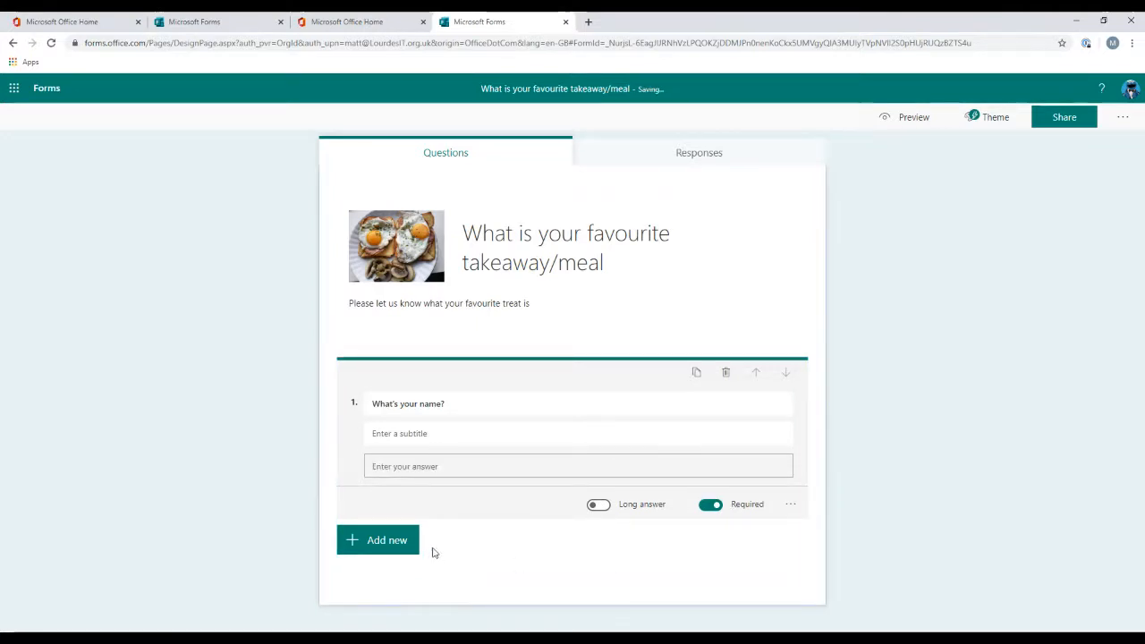
Step: Add a choice question titled "What is your favourite?"
{"action": "left_click", "coordinate": [387, 541]}
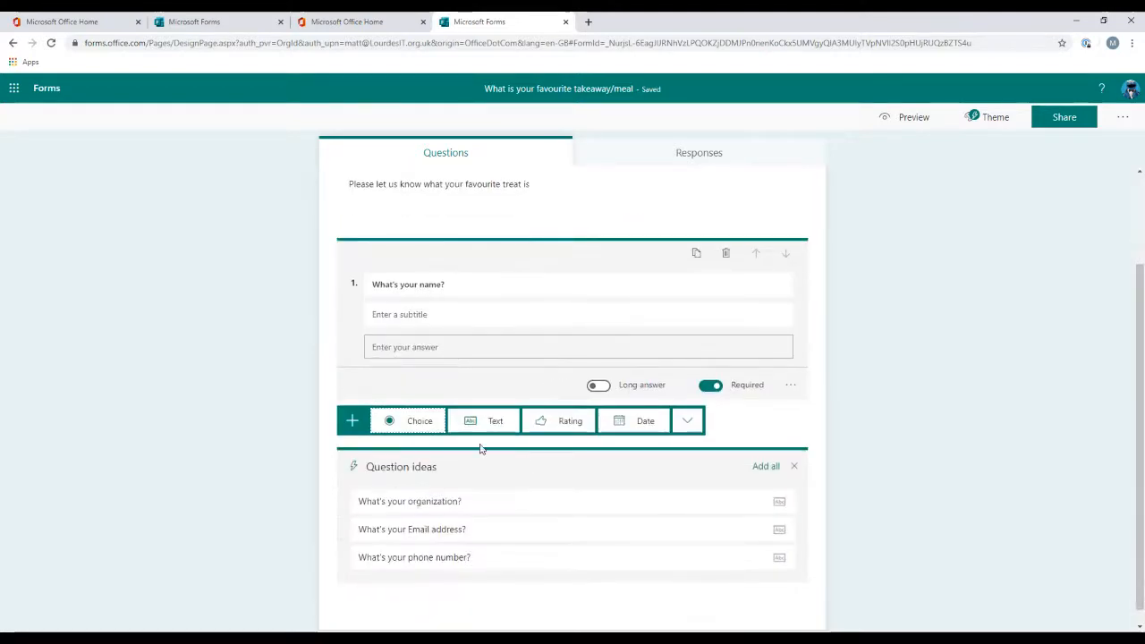
{"action": "left_click", "coordinate": [410, 422]}
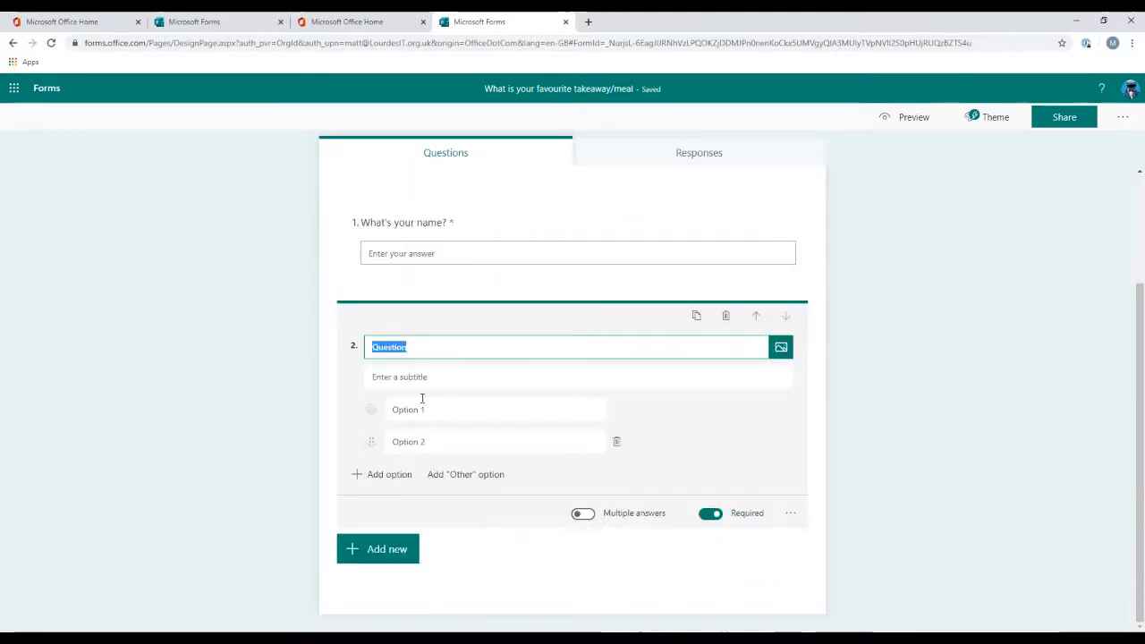
{"action": "type", "text": "W"}
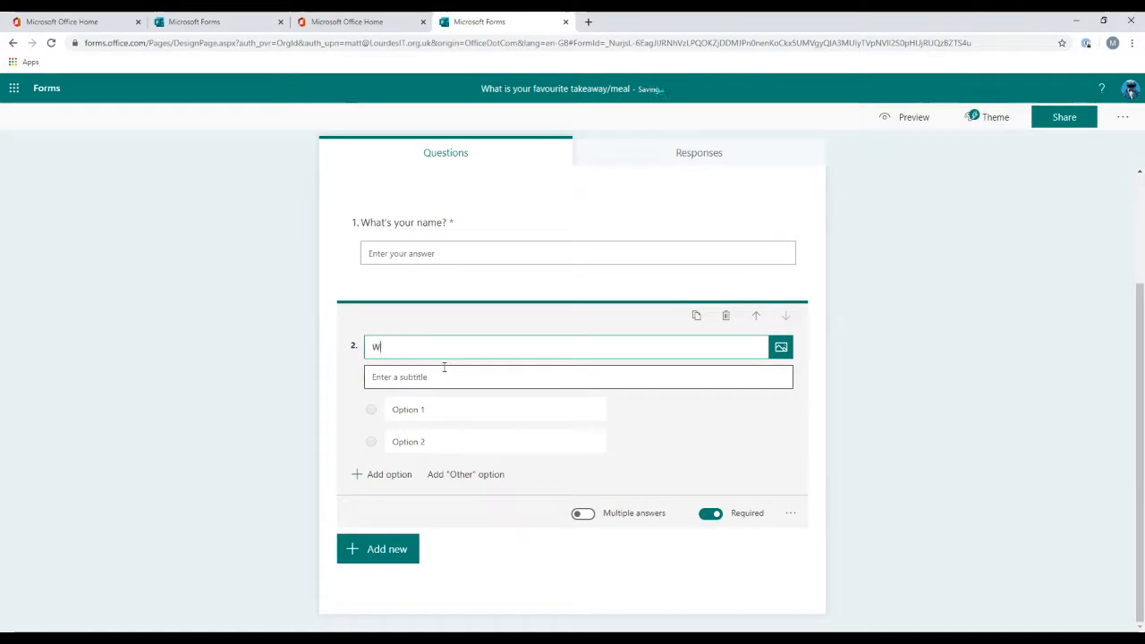
{"action": "type", "text": "hat is your favourite?"}
Step: Set the first two answer options to Indian and Chinese
{"action": "left_click", "coordinate": [448, 405]}
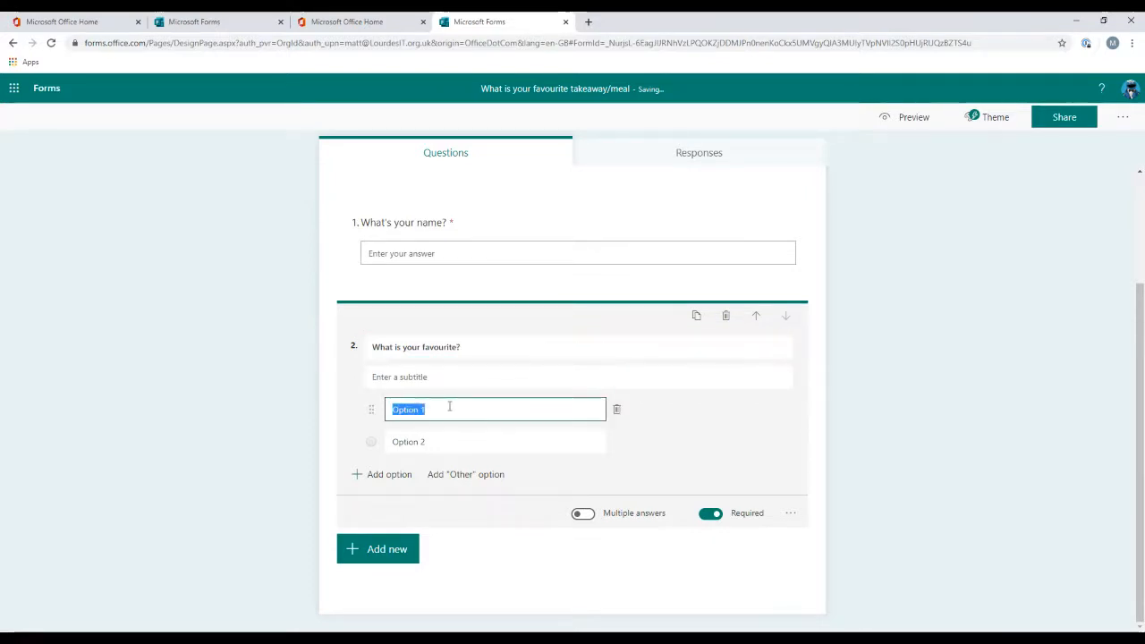
{"action": "type", "text": "Indian"}
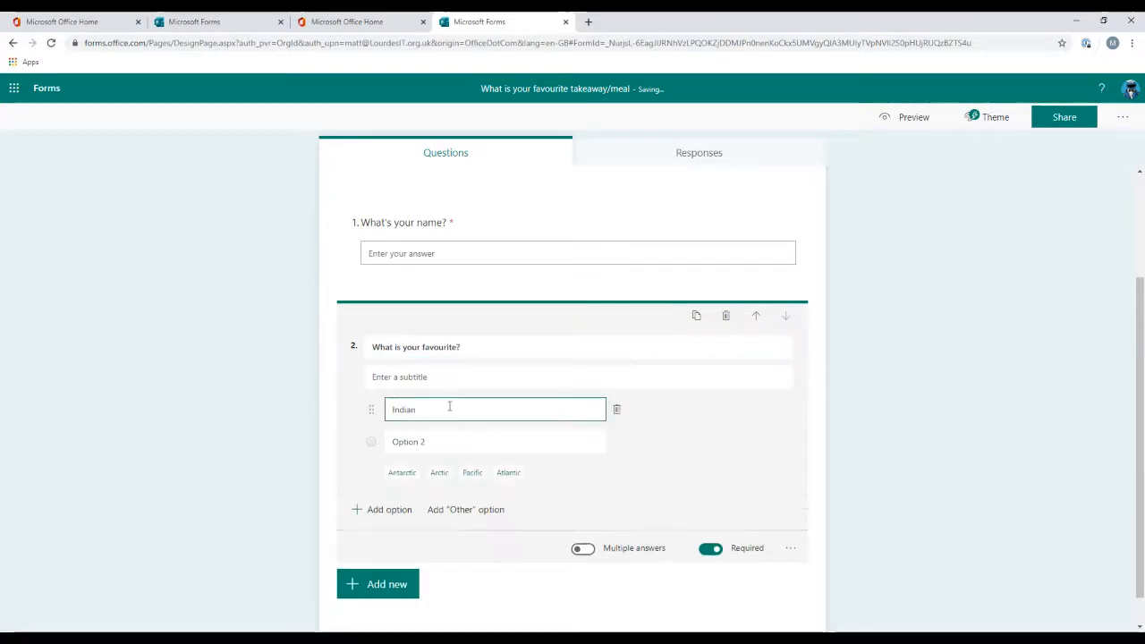
{"action": "left_click", "coordinate": [453, 443]}
{"action": "type", "text": "Curry"}
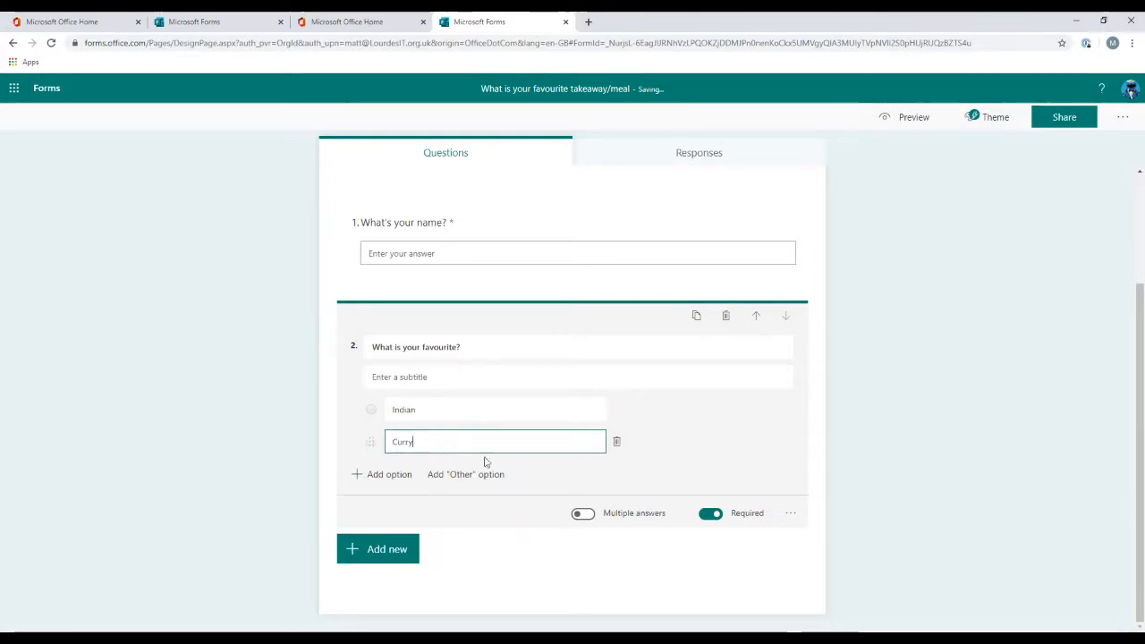
{"action": "left_click_drag", "start_coordinate": [451, 440], "coordinate": [348, 424]}
{"action": "type", "text": "Chine"}
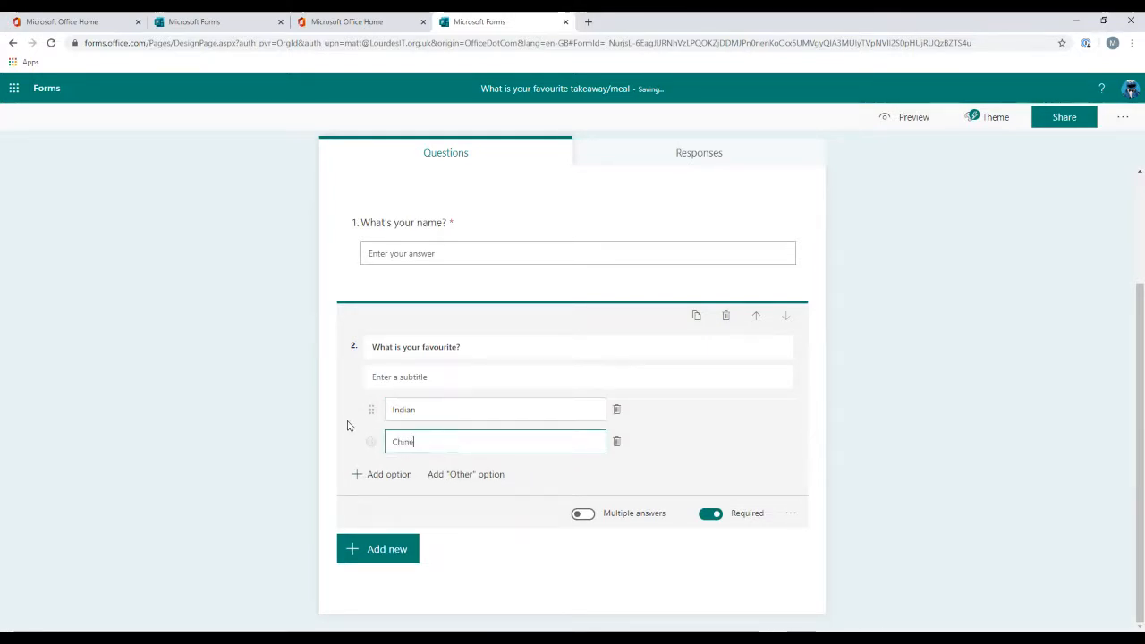
{"action": "type", "text": "se"}
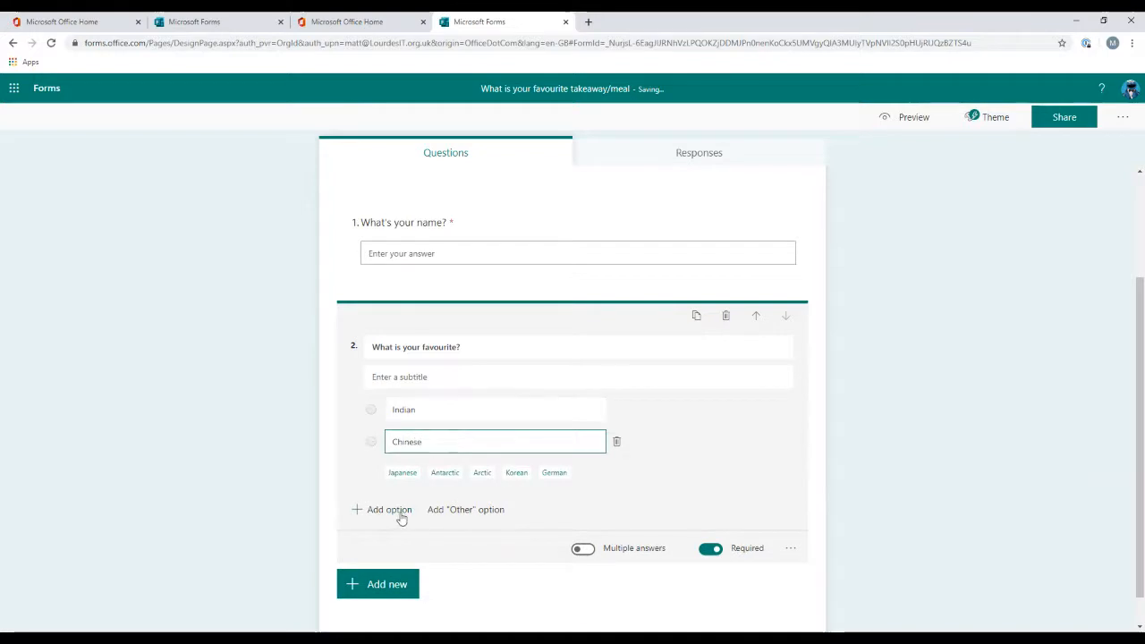
Step: Add the answer options Chips and Mcdonalds to the favourite question
{"action": "left_click", "coordinate": [399, 511]}
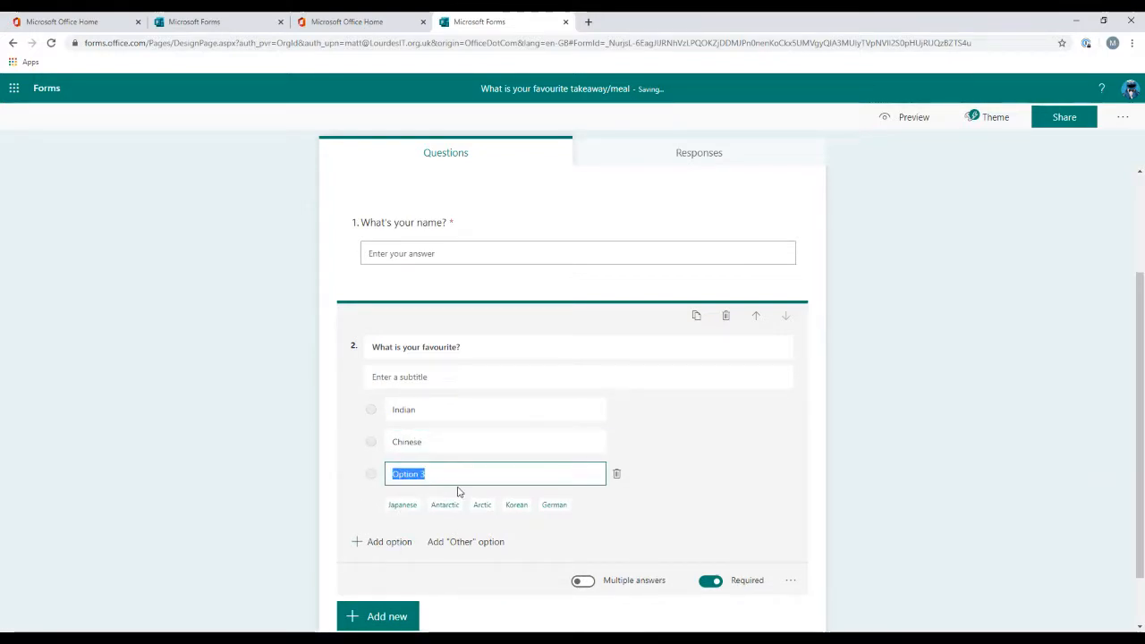
{"action": "type", "text": "Chips"}
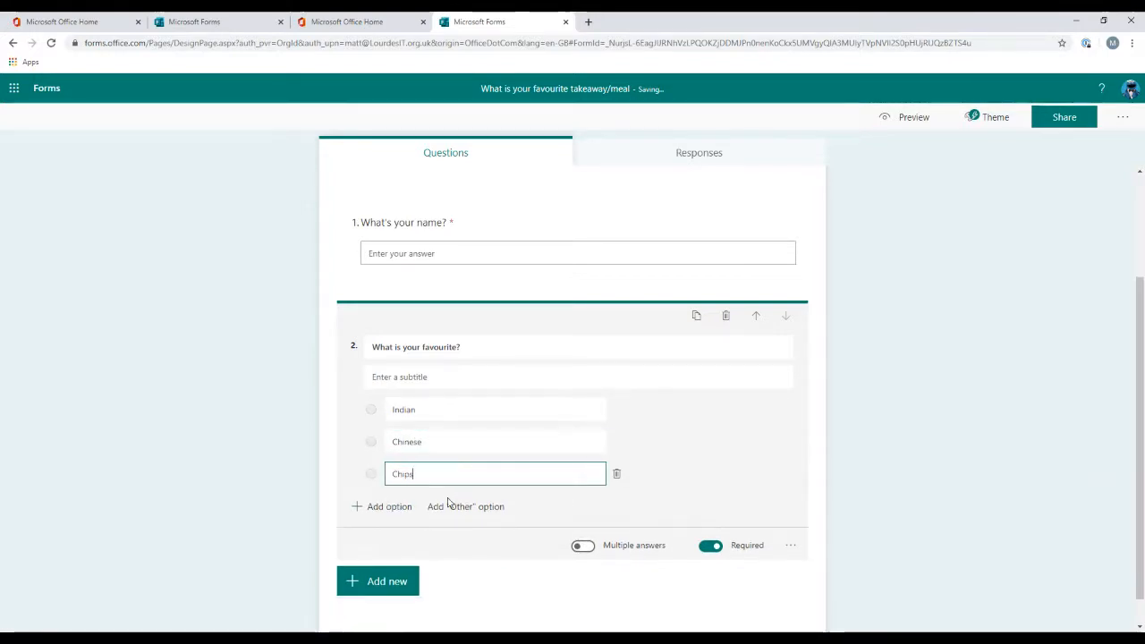
{"action": "left_click", "coordinate": [397, 508]}
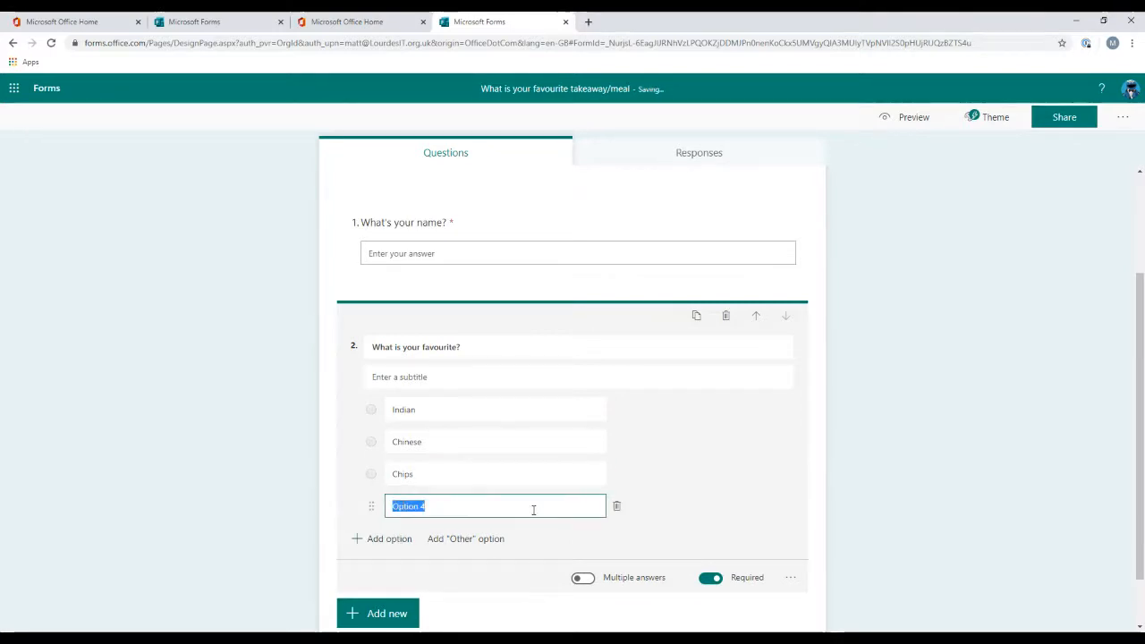
{"action": "type", "text": "Mcdonalds"}
{"action": "left_click", "coordinate": [242, 439]}
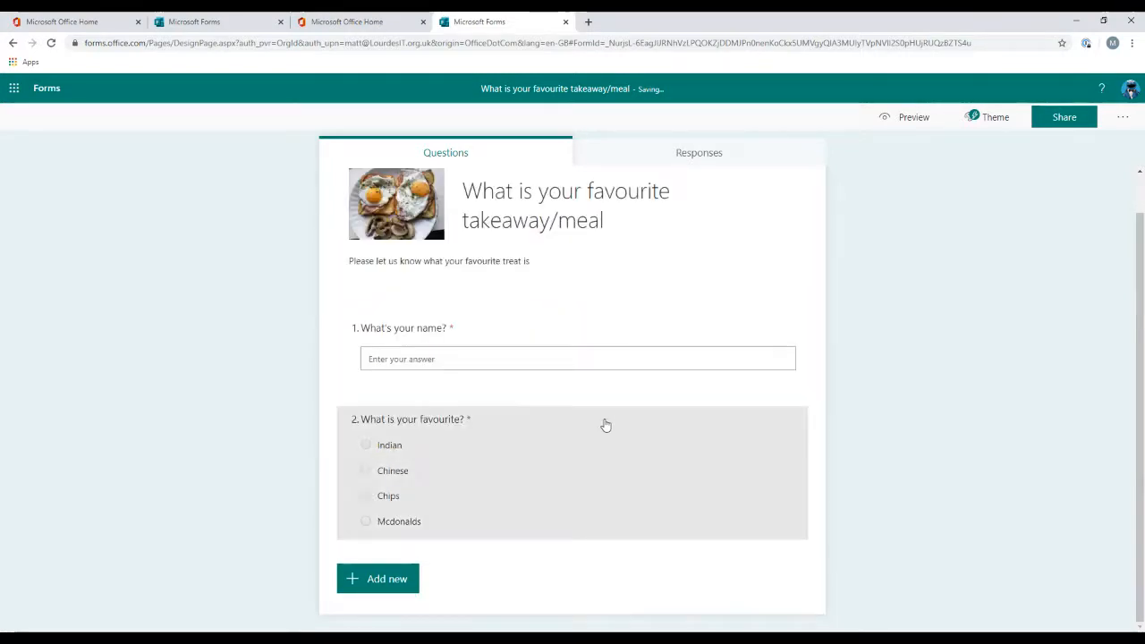
Step: Add an "Other" option to the favourite question and switch it to a drop-down list
{"action": "left_click", "coordinate": [527, 490]}
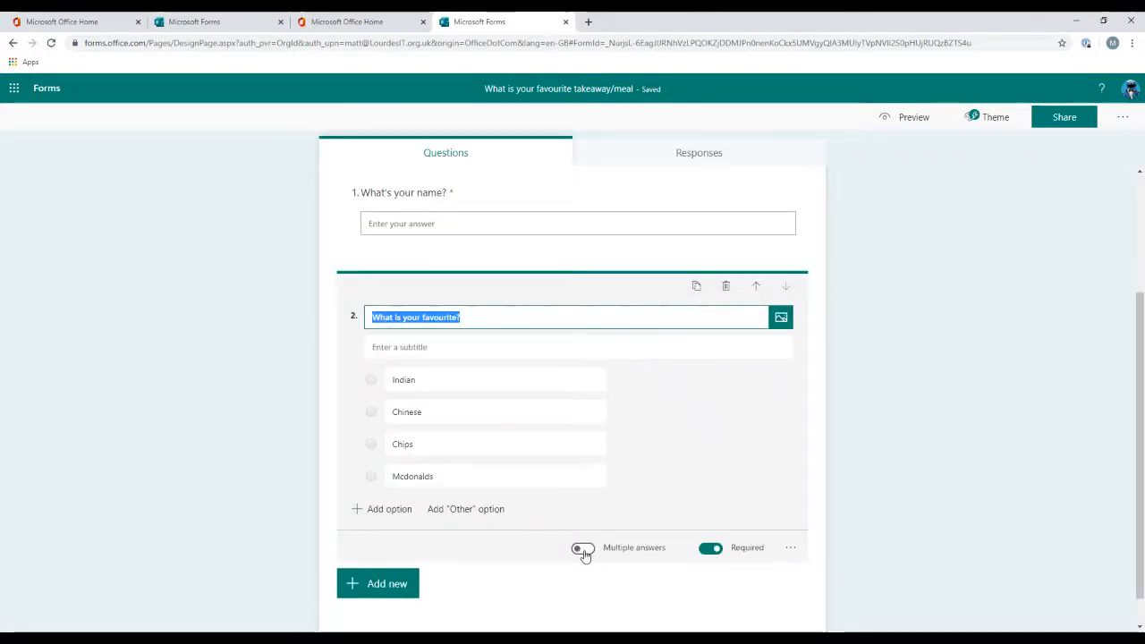
{"action": "left_click", "coordinate": [455, 510]}
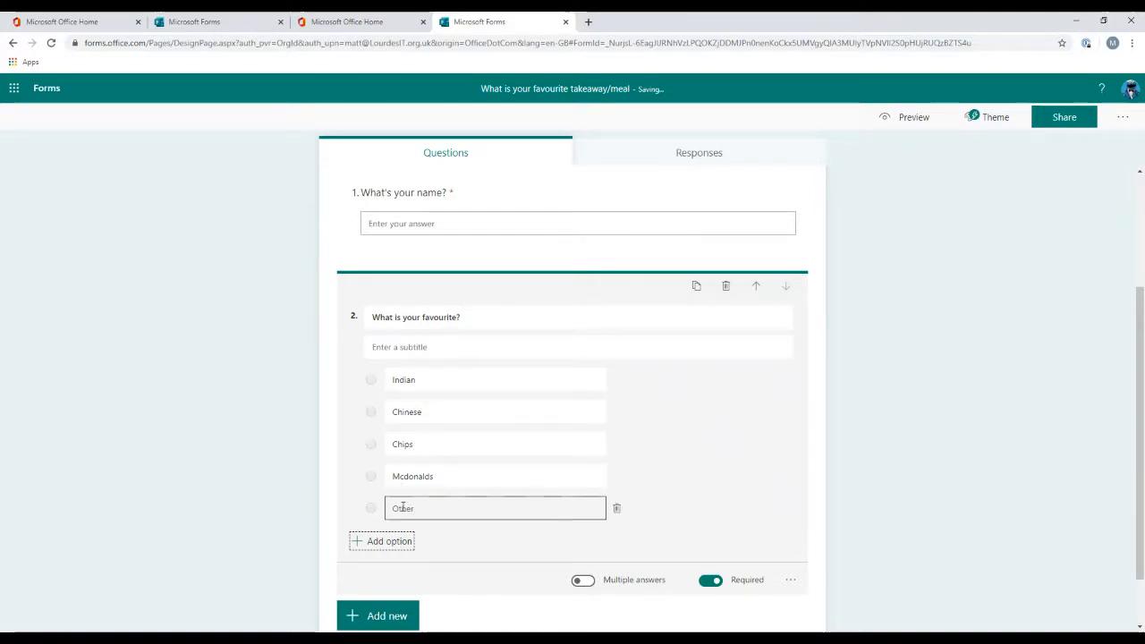
{"action": "left_click", "coordinate": [792, 582]}
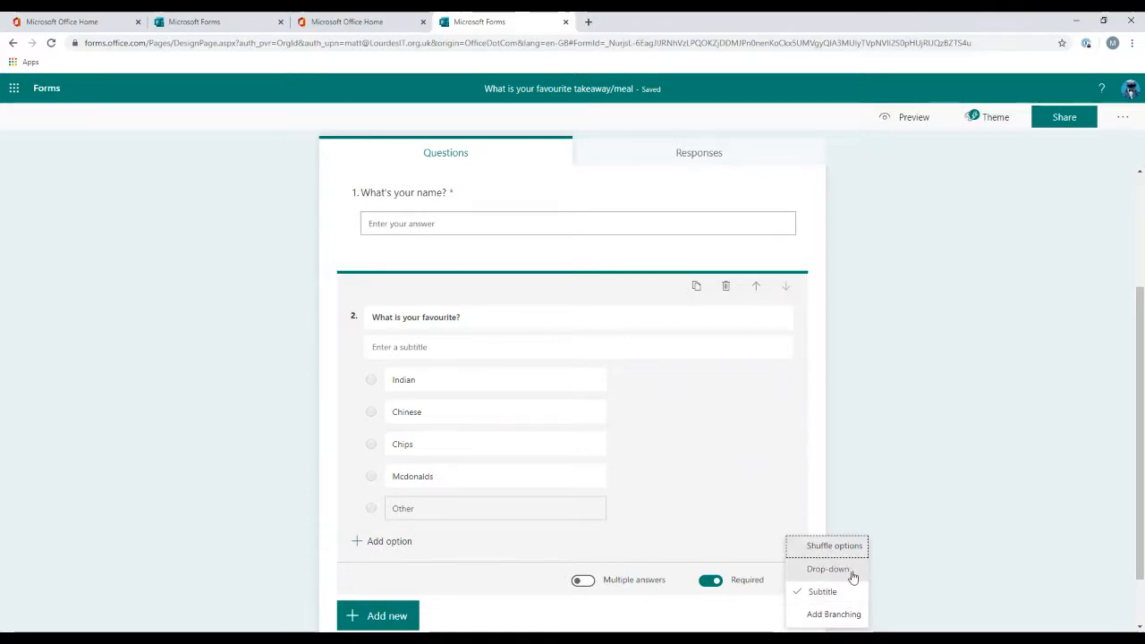
{"action": "left_click", "coordinate": [853, 577]}
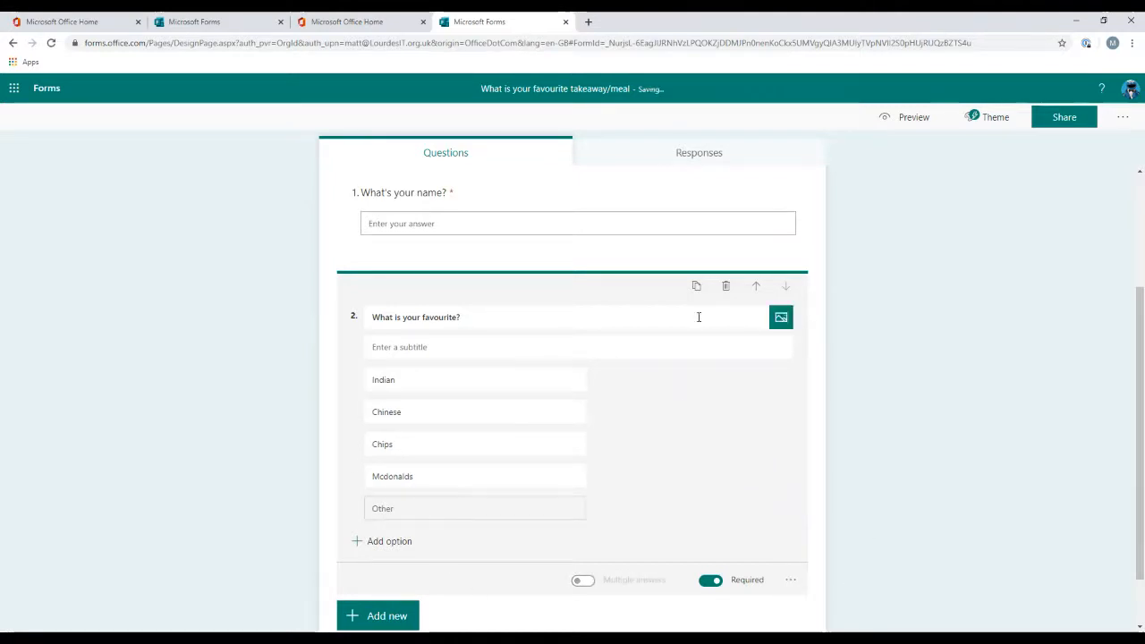
{"action": "left_click", "coordinate": [832, 324]}
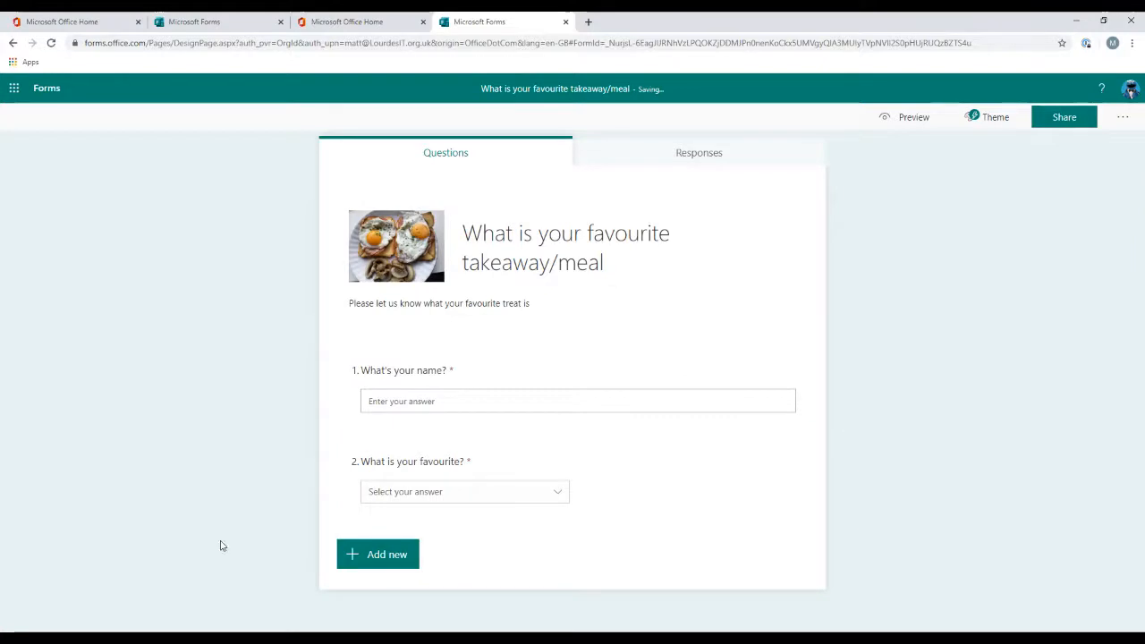
Step: Add a rating question titled "How would you rate your last takeaway"
{"action": "left_click", "coordinate": [396, 553]}
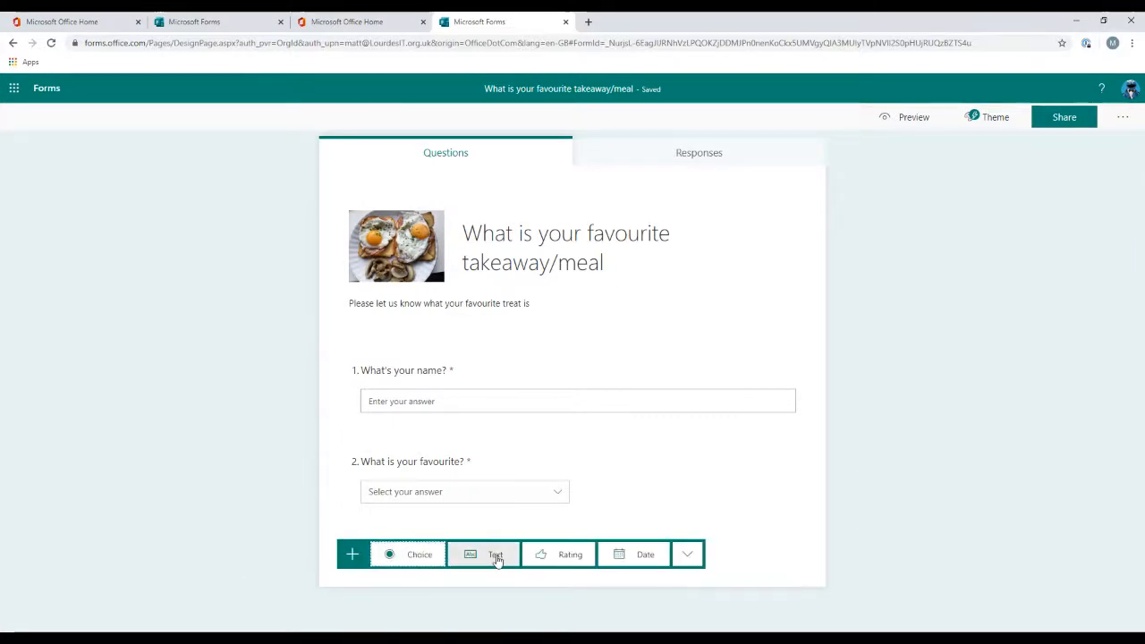
{"action": "left_click", "coordinate": [570, 556]}
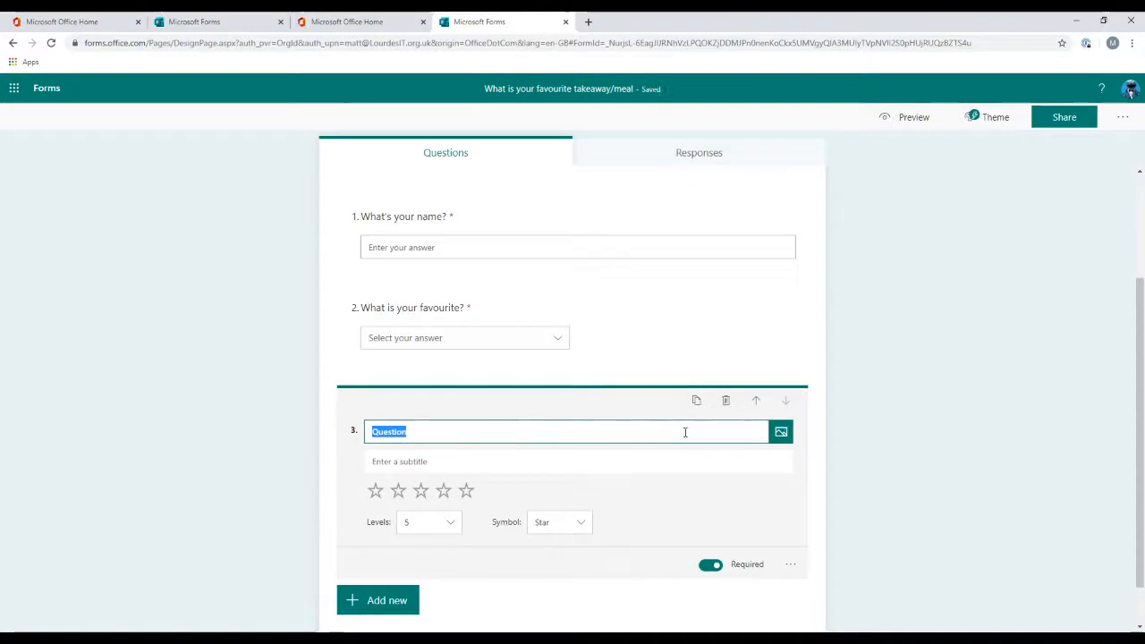
{"action": "type", "text": "How would"}
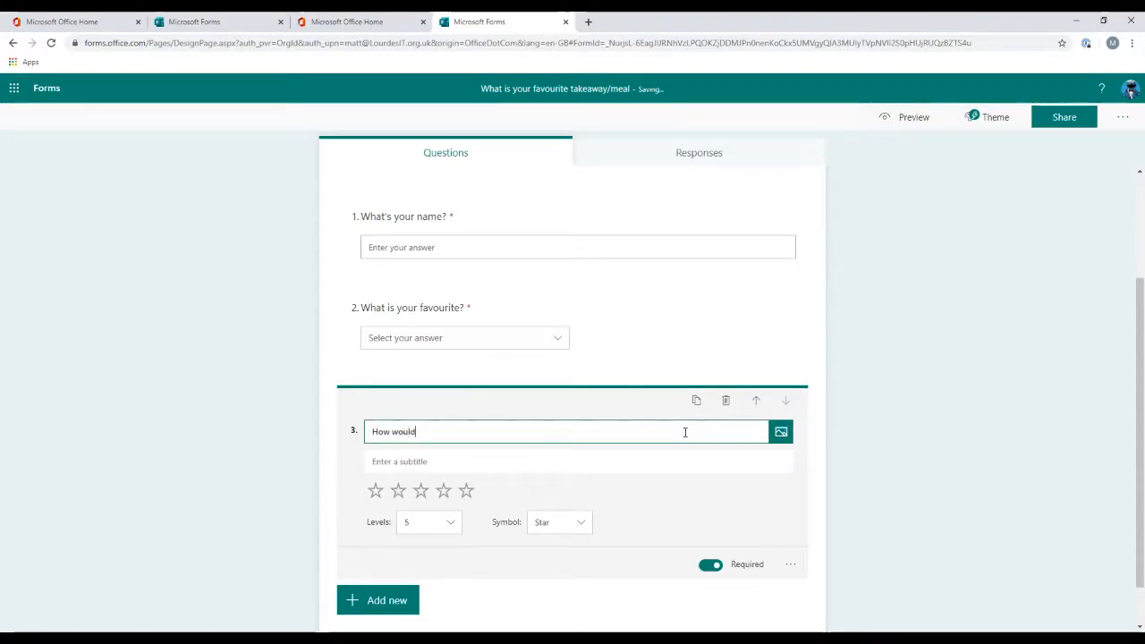
{"action": "type", "text": " you rate your last takeaw"}
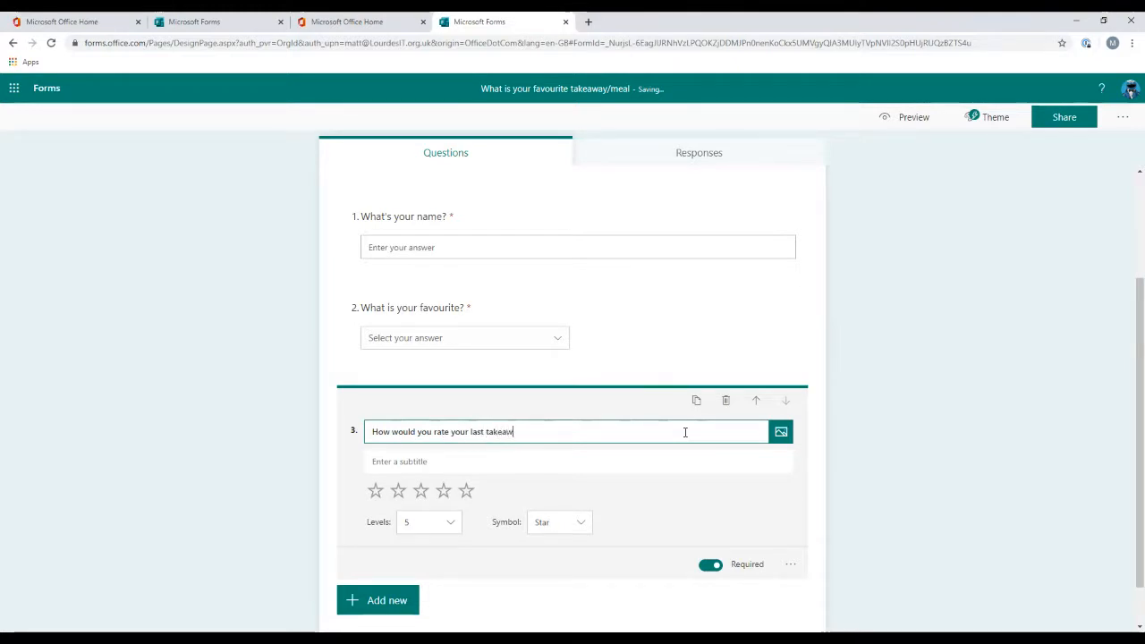
{"action": "type", "text": "ay"}
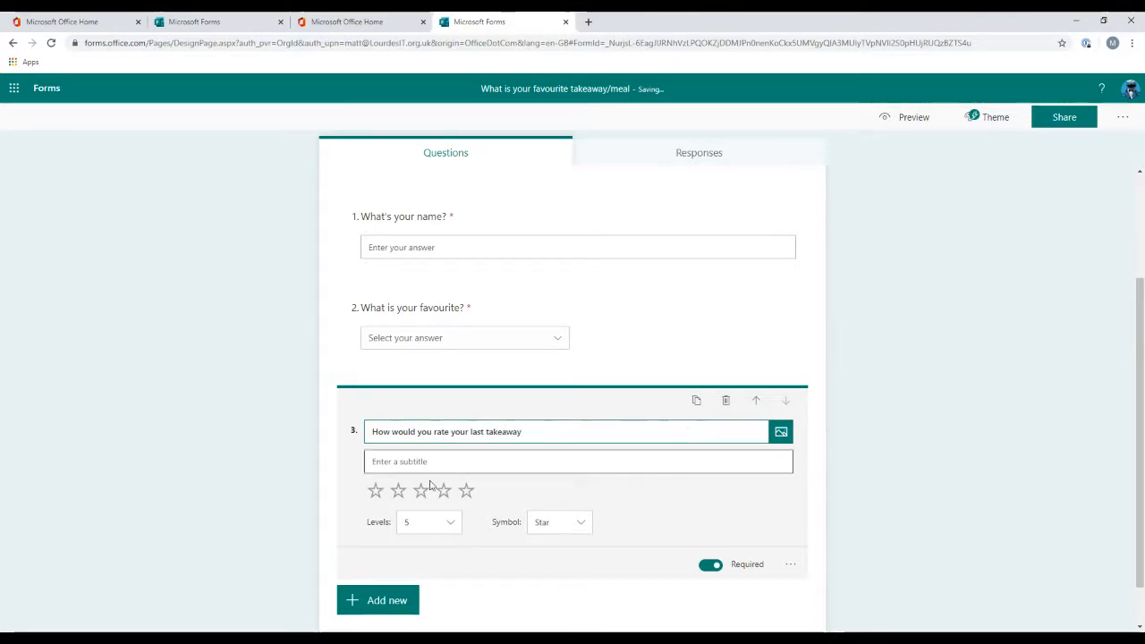
Step: Set the rating question's subtitle to "1 star means rubbish, 5 stars means amazing"
{"action": "left_click", "coordinate": [457, 462]}
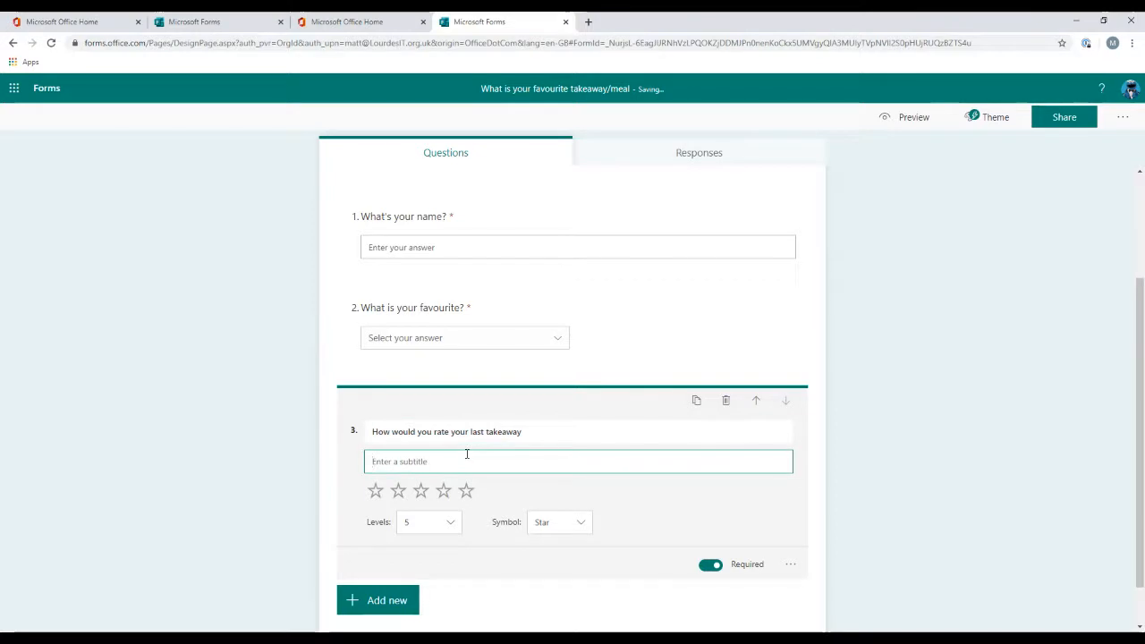
{"action": "type", "text": "1 star means ru"}
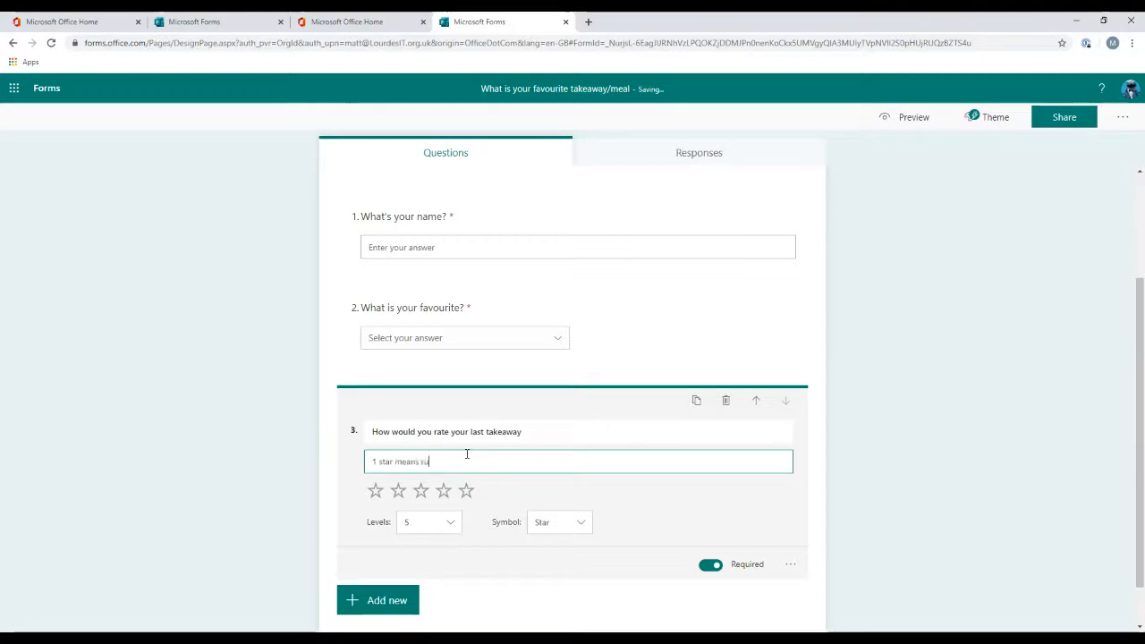
{"action": "type", "text": "bbish,"}
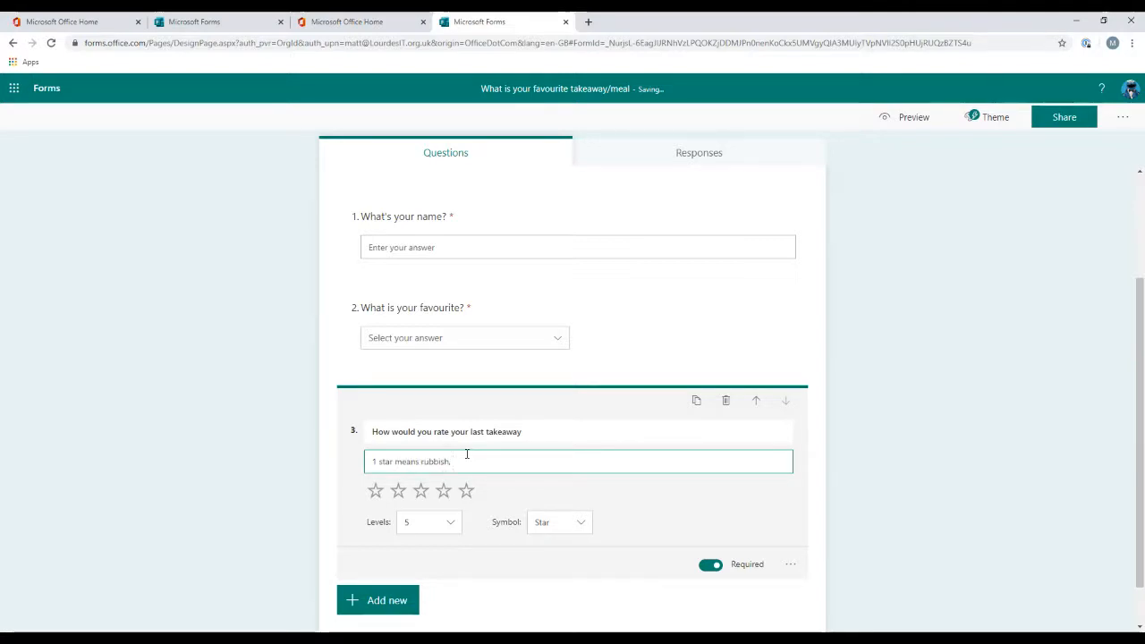
{"action": "type", "text": " 5 stars me"}
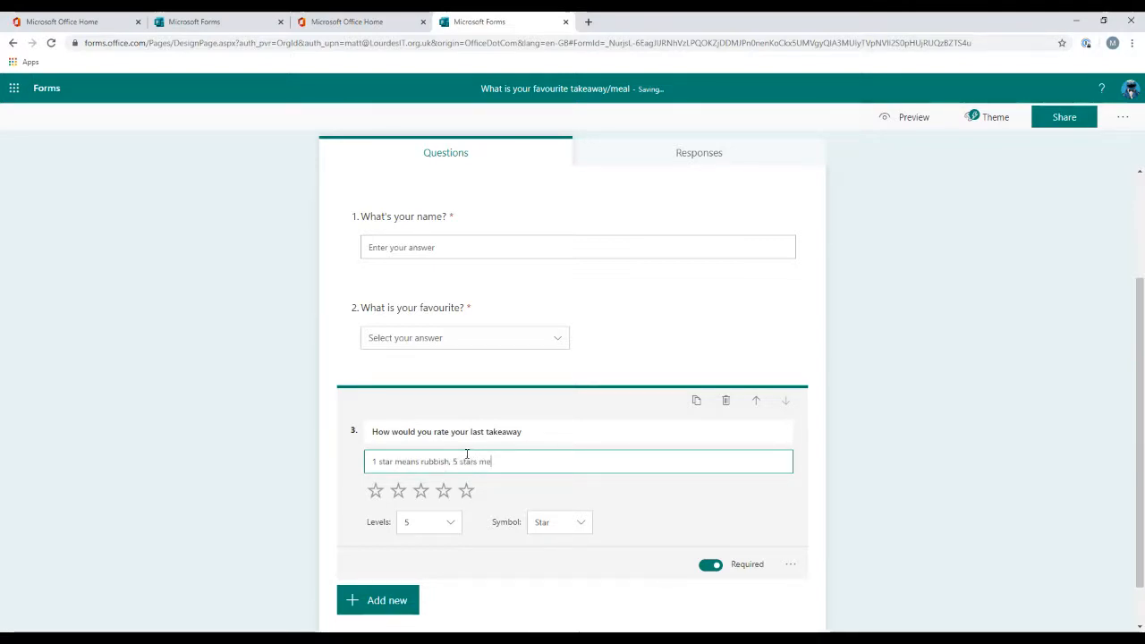
{"action": "type", "text": "ans ama"}
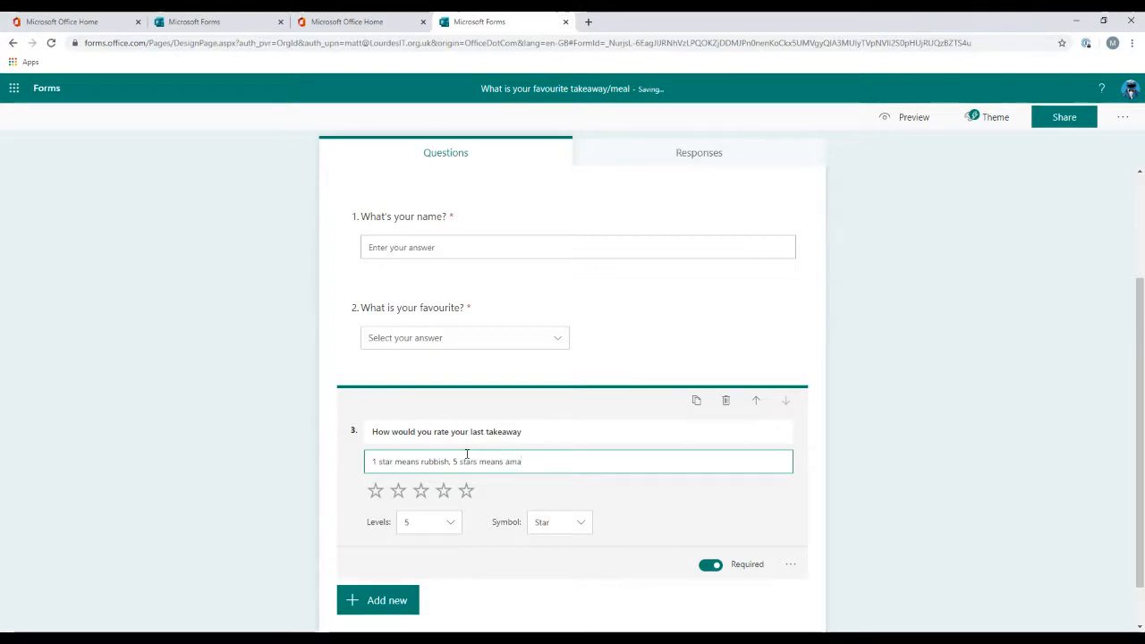
{"action": "type", "text": "zing"}
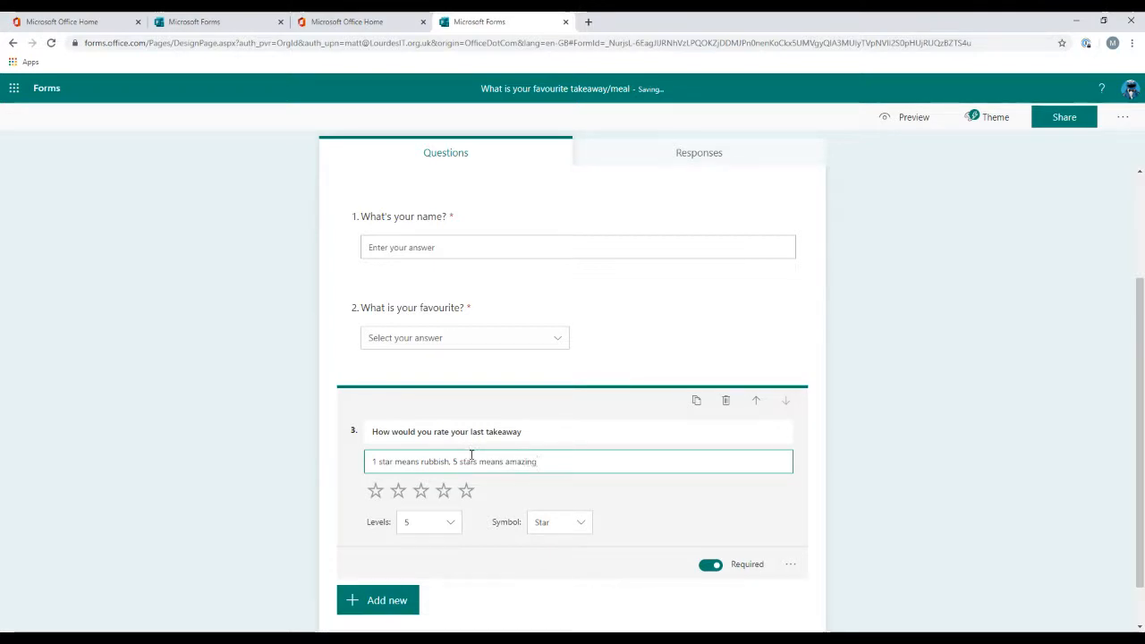
Step: Inspect the rating question's levels, symbol choices and extra settings
{"action": "left_click", "coordinate": [434, 528]}
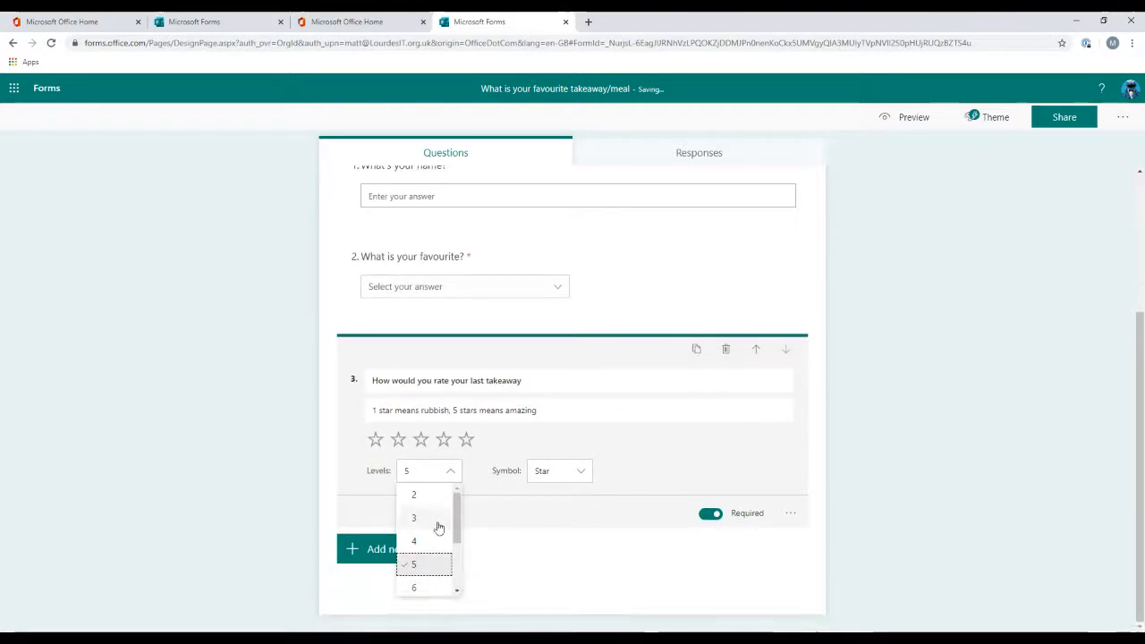
{"action": "scroll", "coordinate": [420, 528], "scroll_direction": "down", "scroll_amount": 2}
{"action": "left_click", "coordinate": [432, 505]}
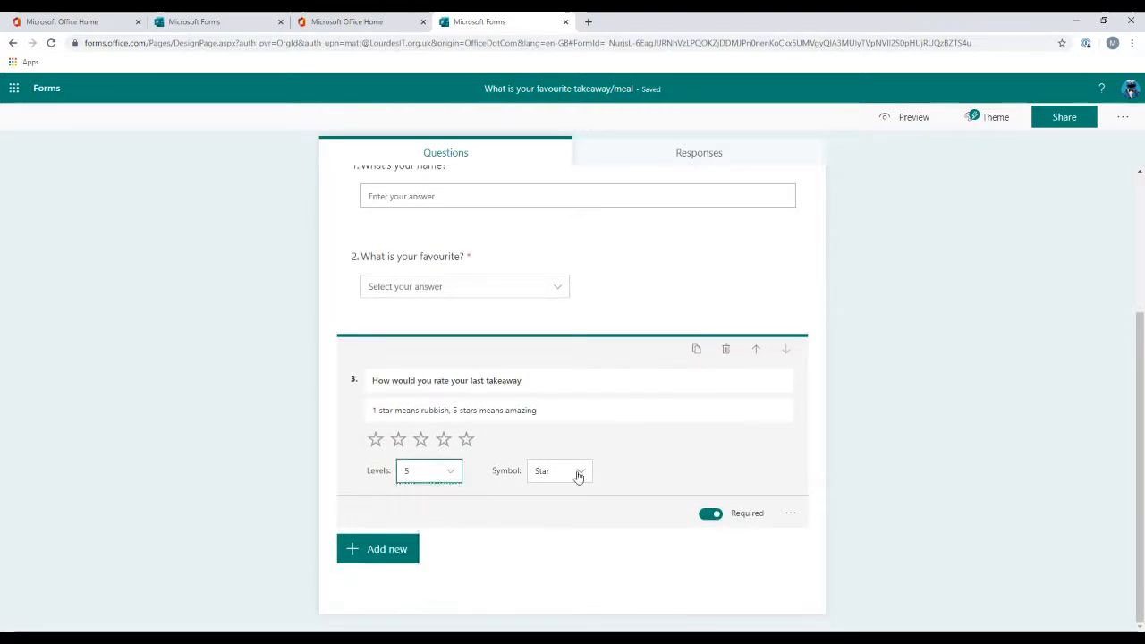
{"action": "left_click", "coordinate": [577, 475]}
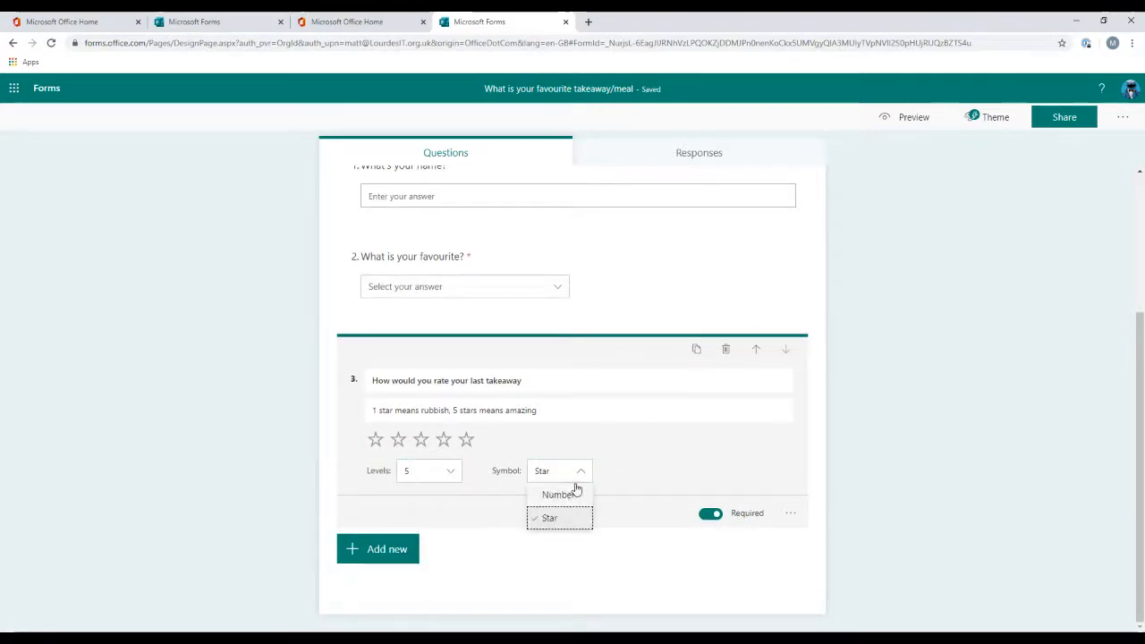
{"action": "left_click", "coordinate": [689, 466]}
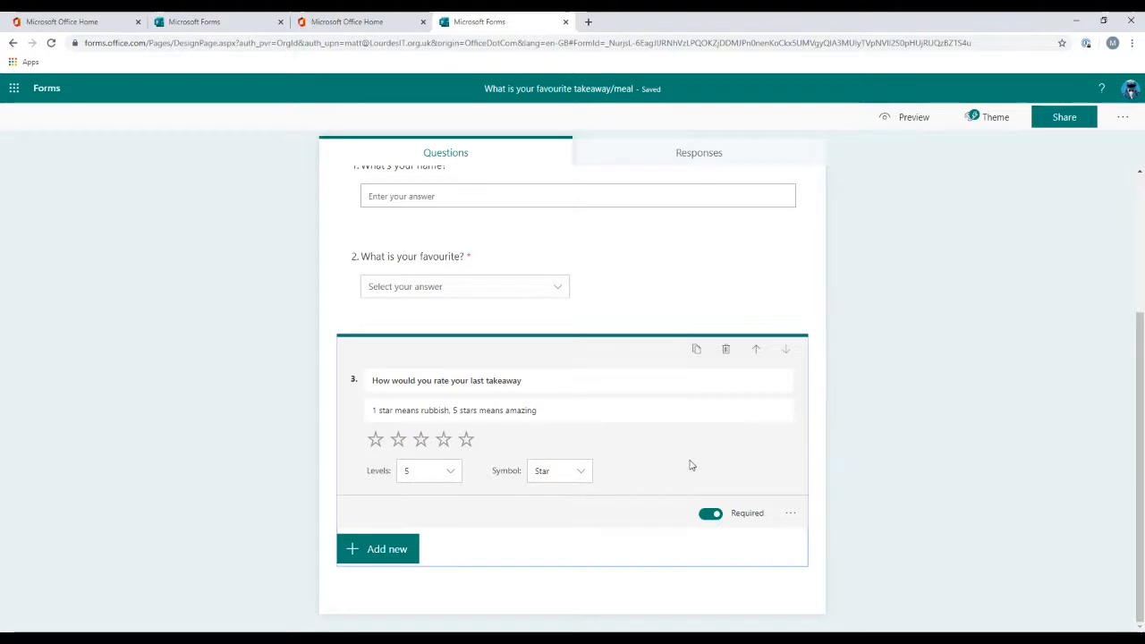
{"action": "left_click", "coordinate": [793, 515]}
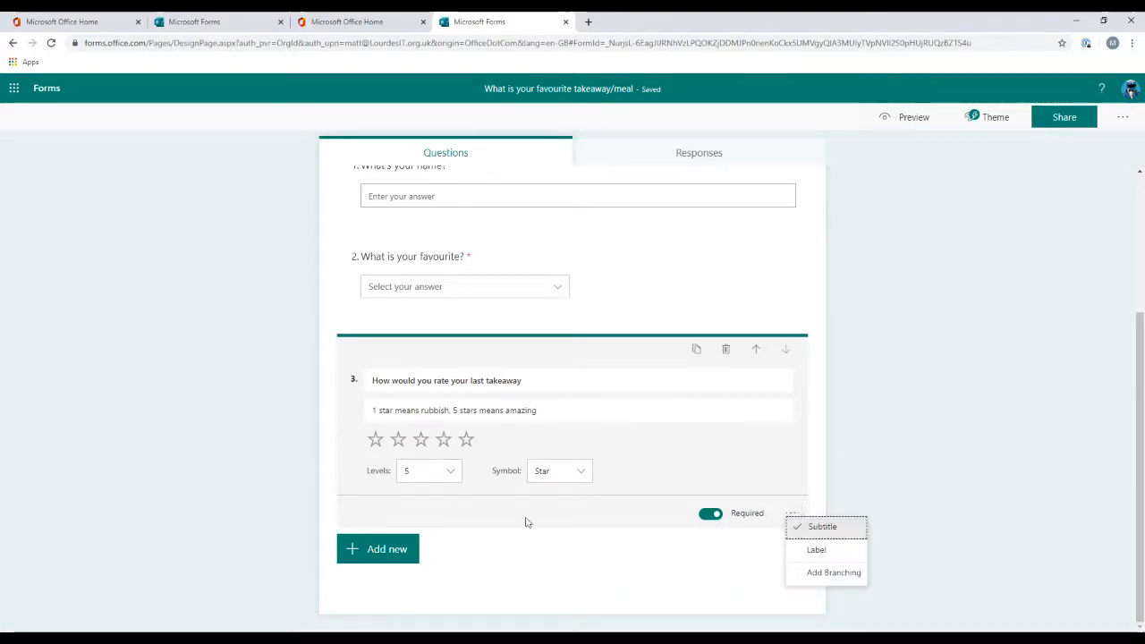
{"action": "left_click", "coordinate": [483, 567]}
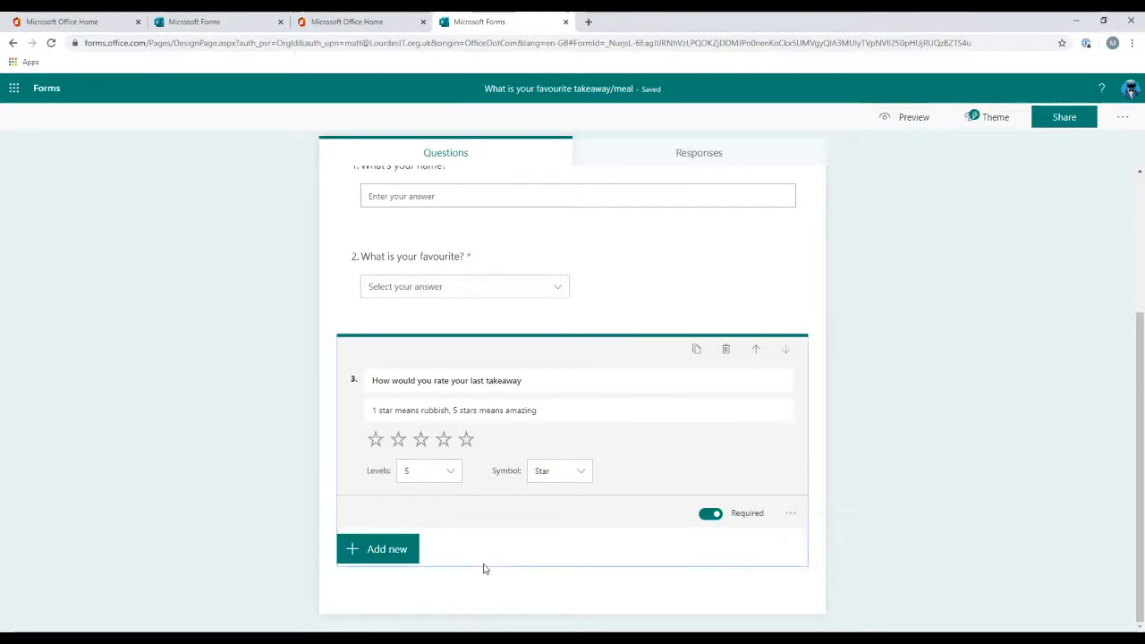
Step: Add a date question titled "Date of last takeaway"
{"action": "left_click", "coordinate": [376, 552]}
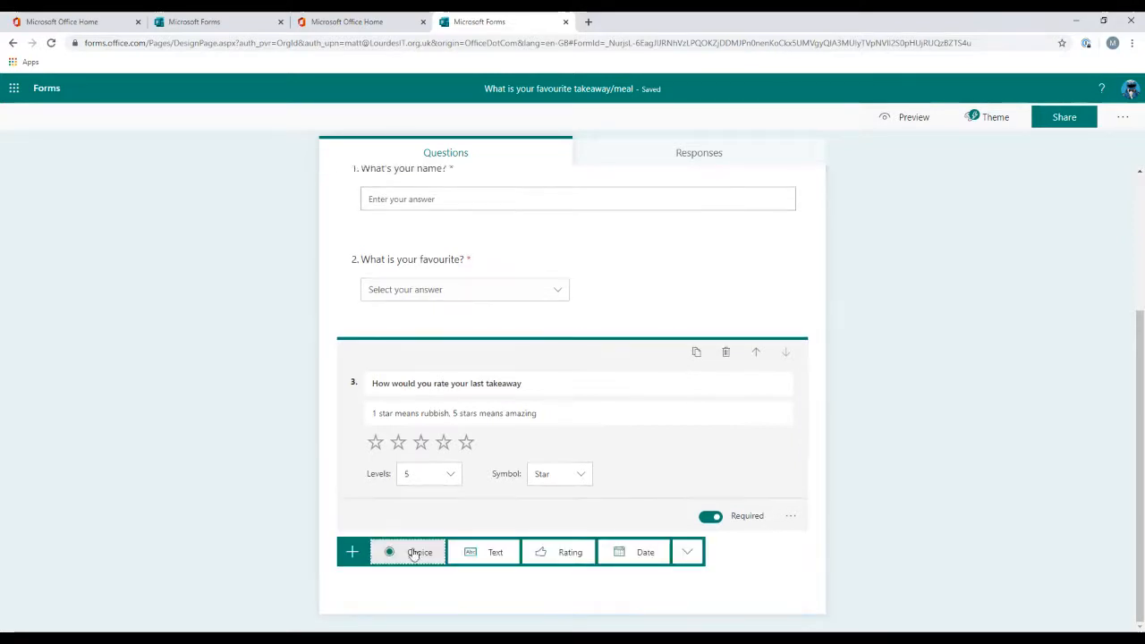
{"action": "left_click", "coordinate": [644, 554]}
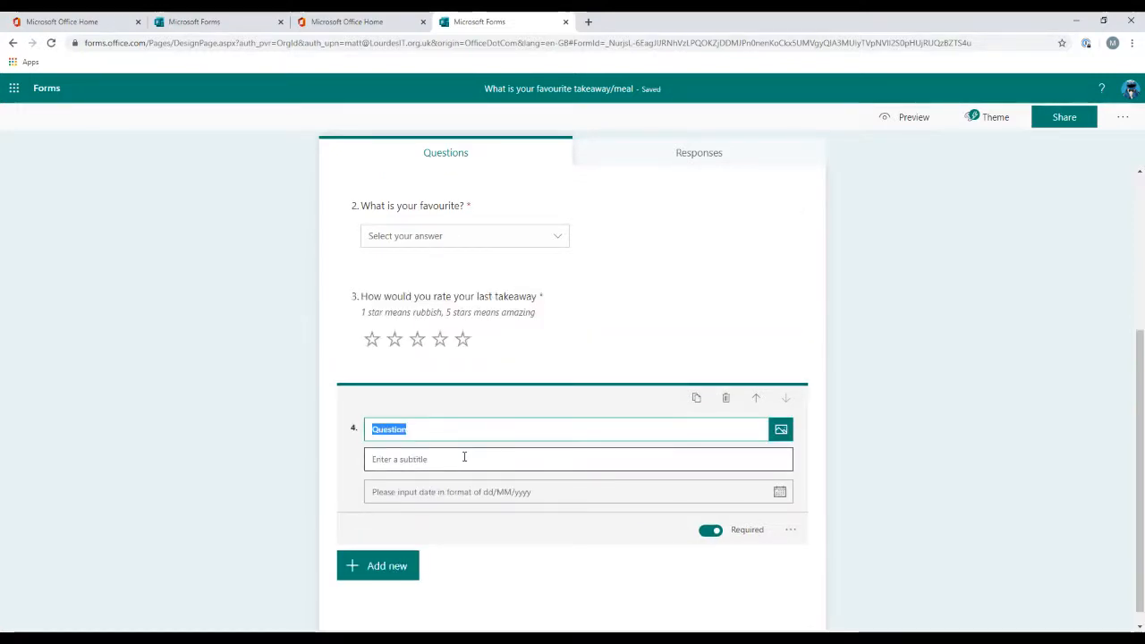
{"action": "type", "text": "Date of last "}
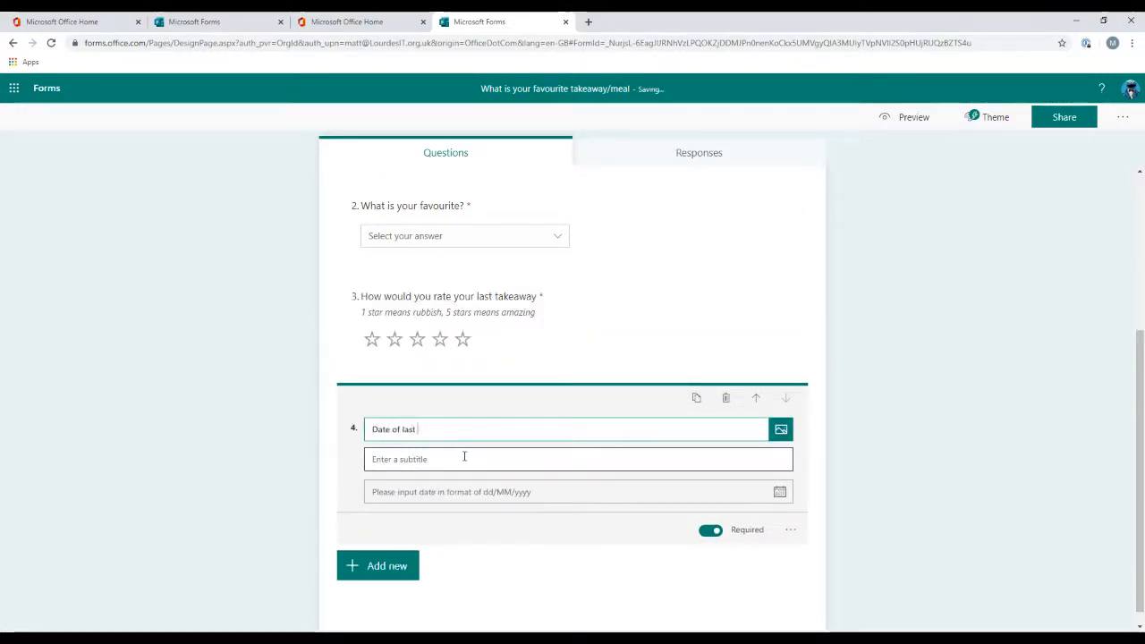
{"action": "type", "text": "takeawayt"}
{"action": "key", "text": "BackSpace"}
{"action": "key", "text": "Tab"}
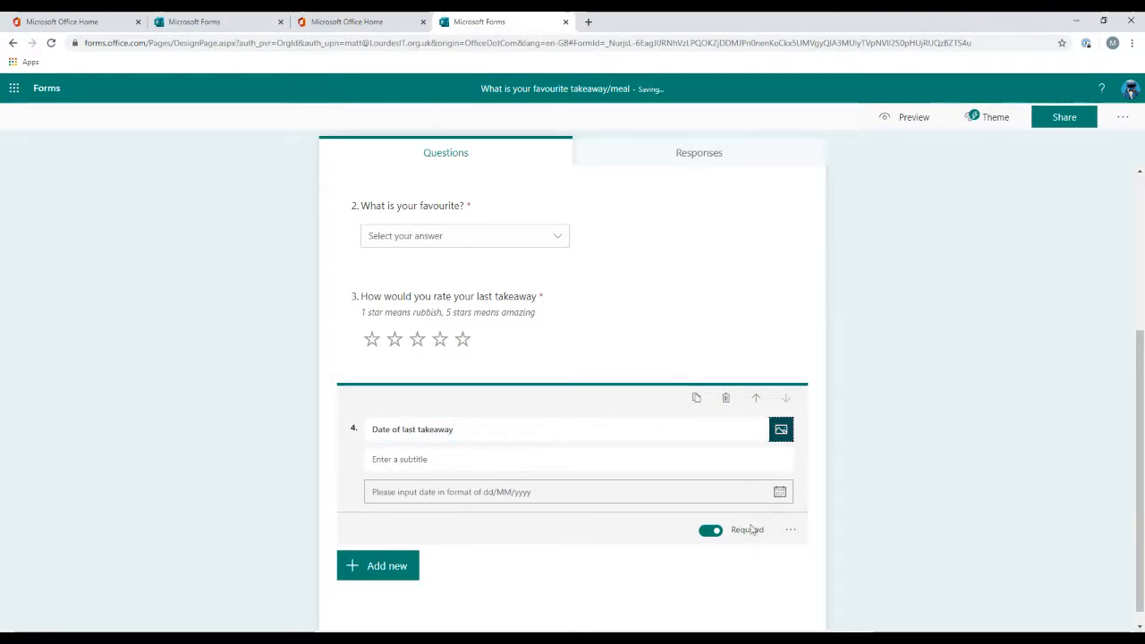
{"action": "left_click", "coordinate": [792, 534]}
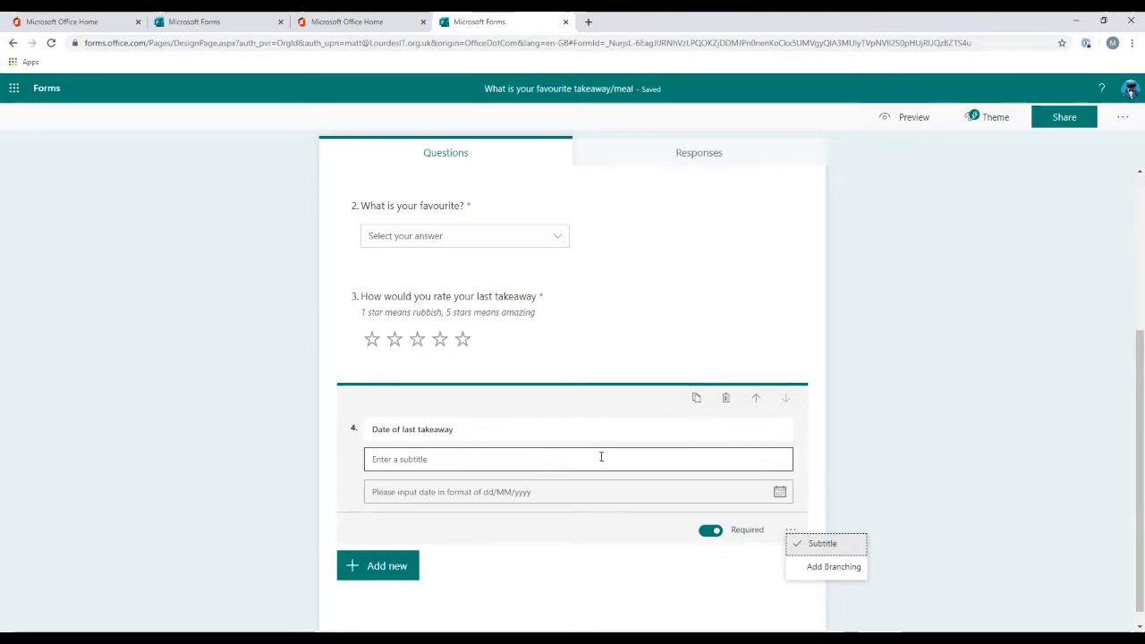
{"action": "left_click", "coordinate": [642, 551]}
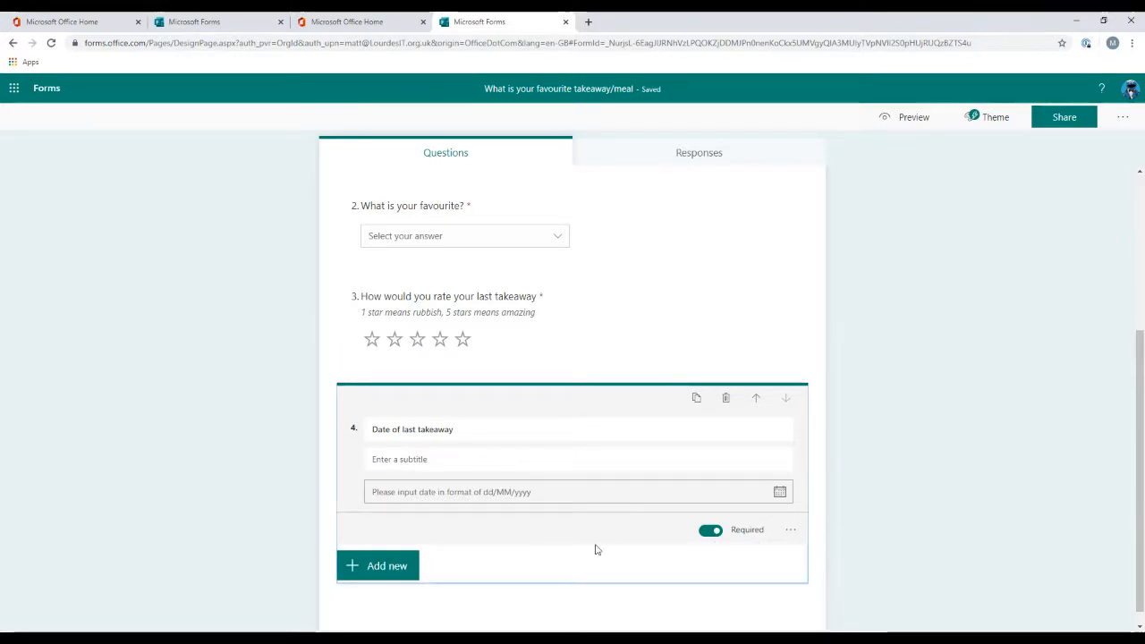
{"action": "left_click", "coordinate": [945, 385]}
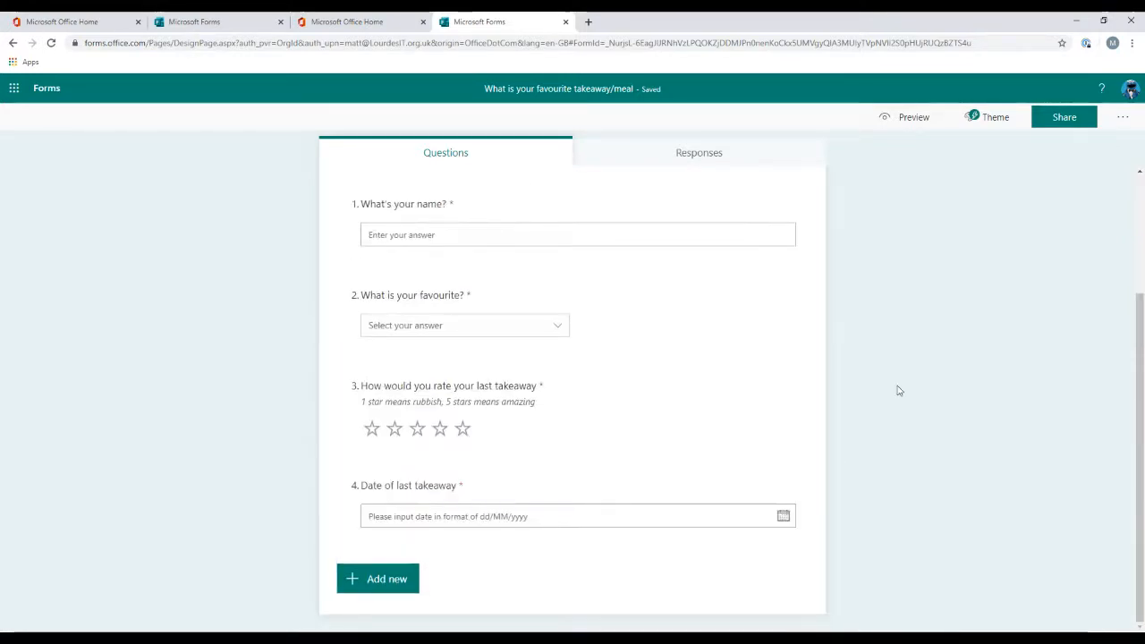
Step: Move the date question up two places so it becomes question 2
{"action": "left_click", "coordinate": [592, 487]}
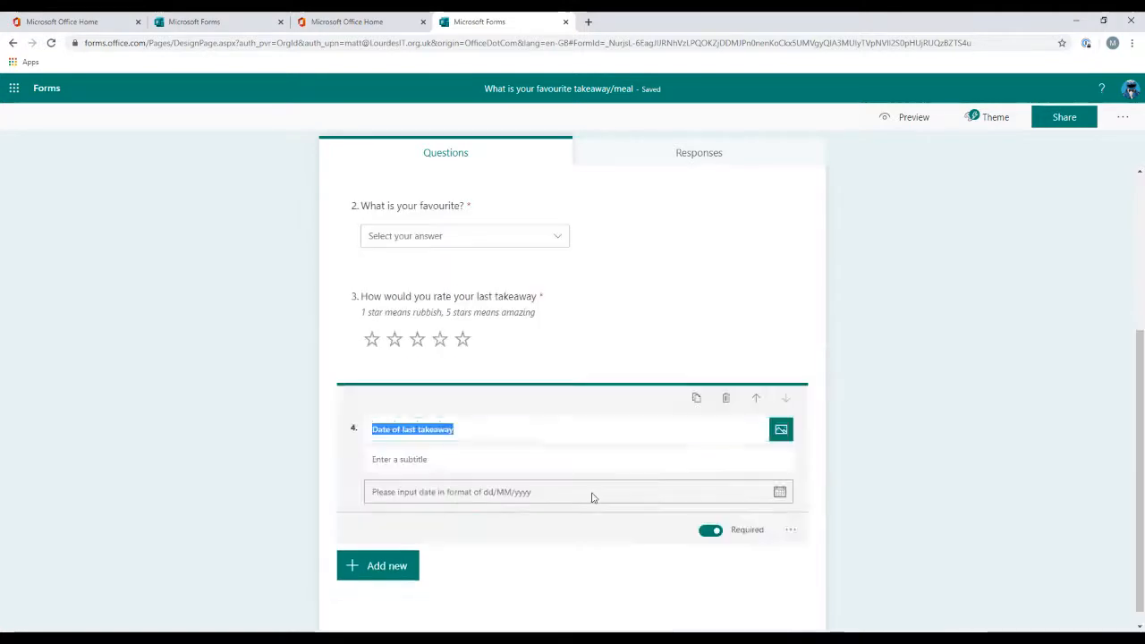
{"action": "left_click", "coordinate": [756, 402]}
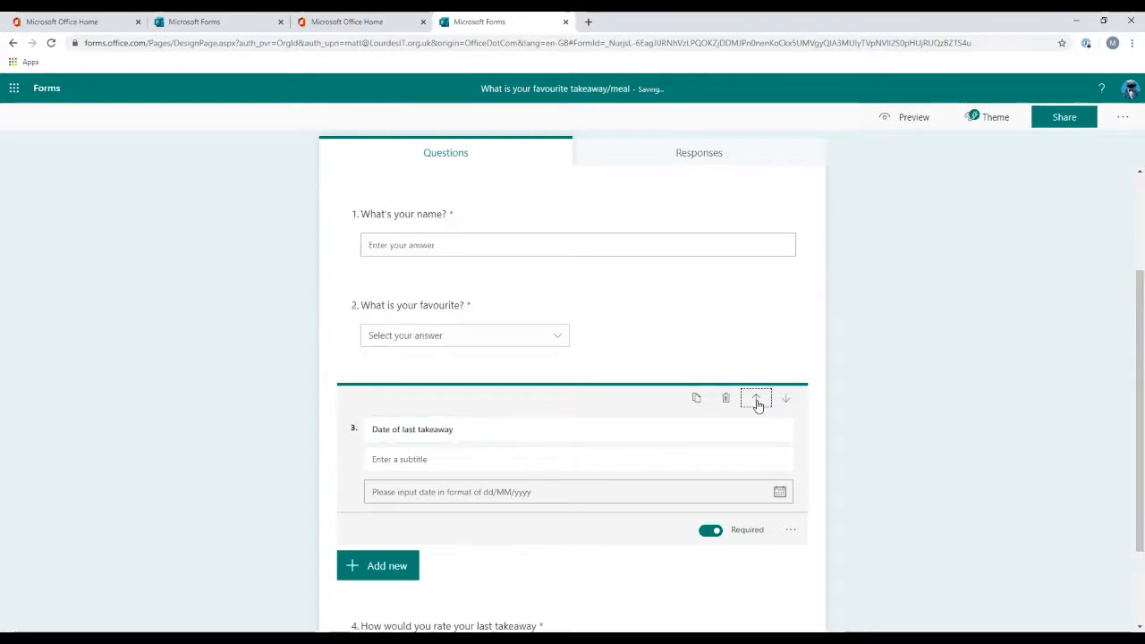
{"action": "left_click", "coordinate": [757, 402]}
{"action": "left_click", "coordinate": [902, 416]}
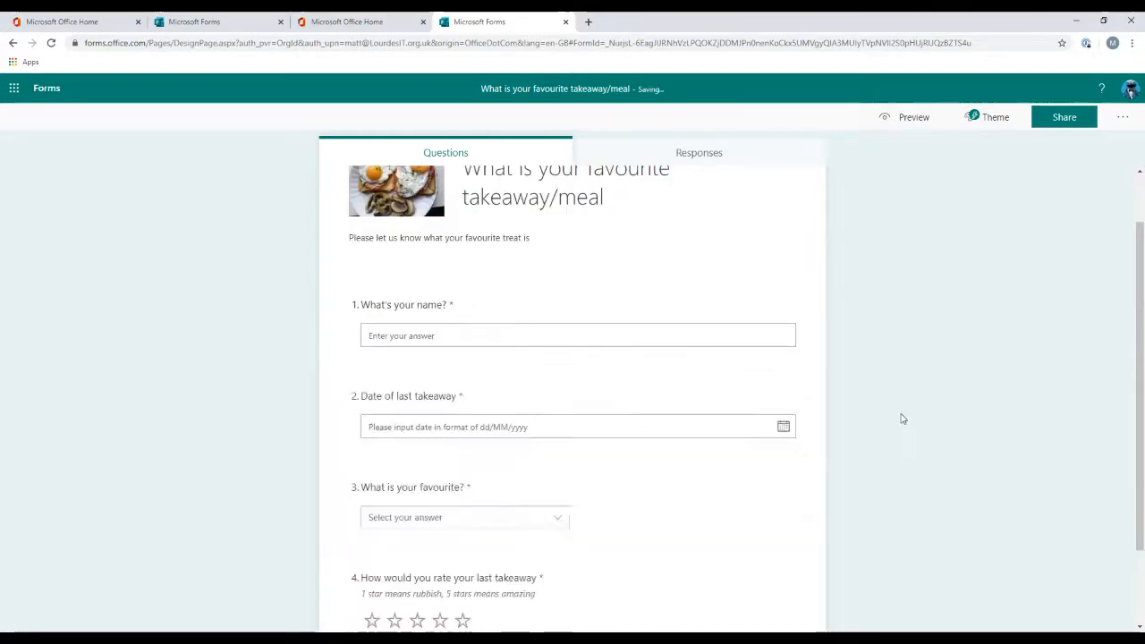
{"action": "left_click", "coordinate": [693, 430]}
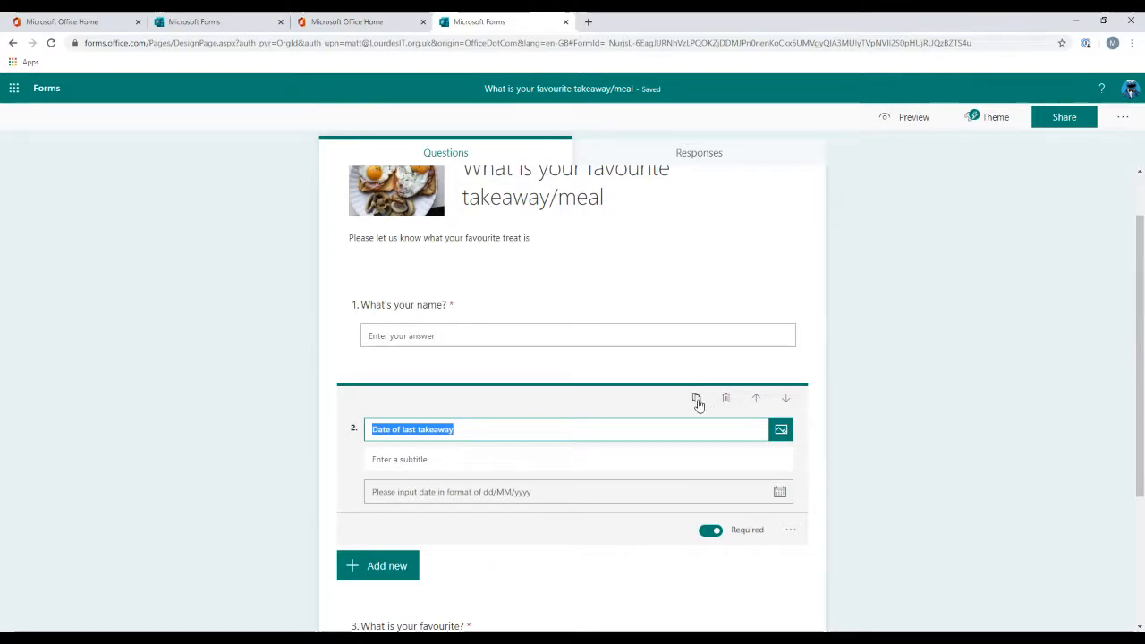
{"action": "left_click", "coordinate": [879, 430]}
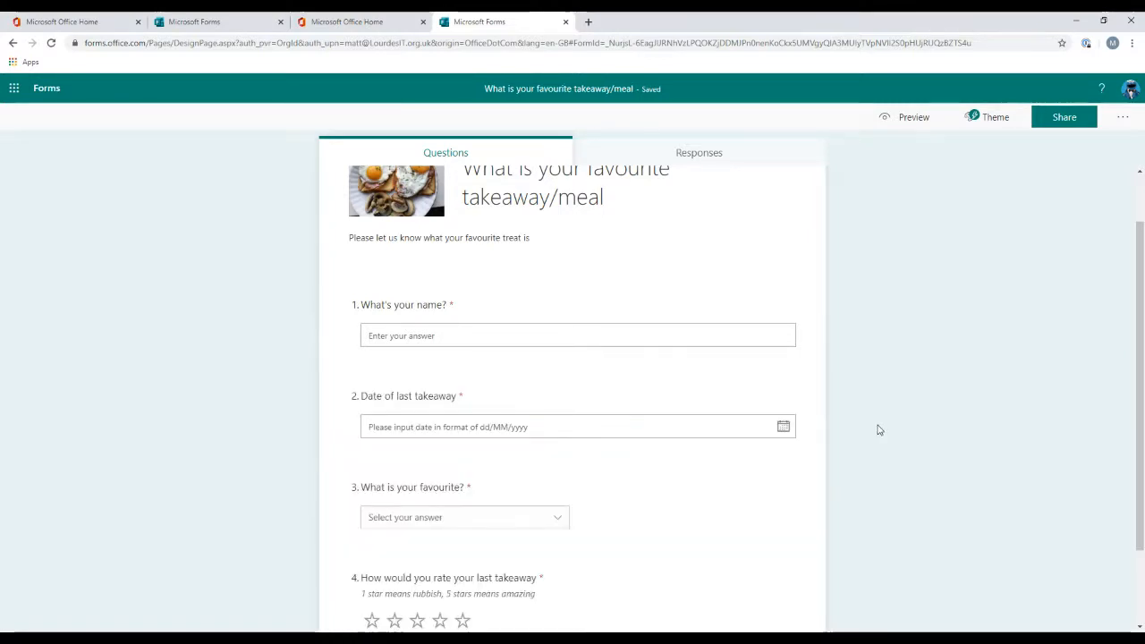
{"action": "scroll", "coordinate": [879, 430], "scroll_direction": "down", "scroll_amount": 1}
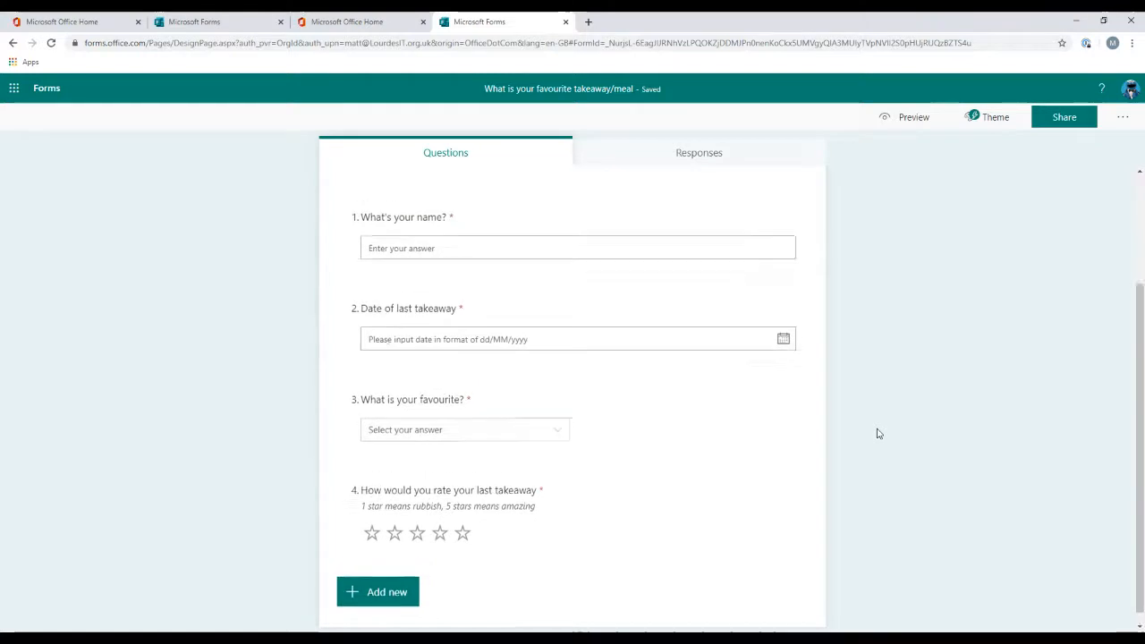
Step: Add a Ranking question titled "Best brand" below the rating question
{"action": "scroll", "coordinate": [875, 432], "scroll_direction": "up", "scroll_amount": 1}
{"action": "scroll", "coordinate": [804, 430], "scroll_direction": "down", "scroll_amount": 2}
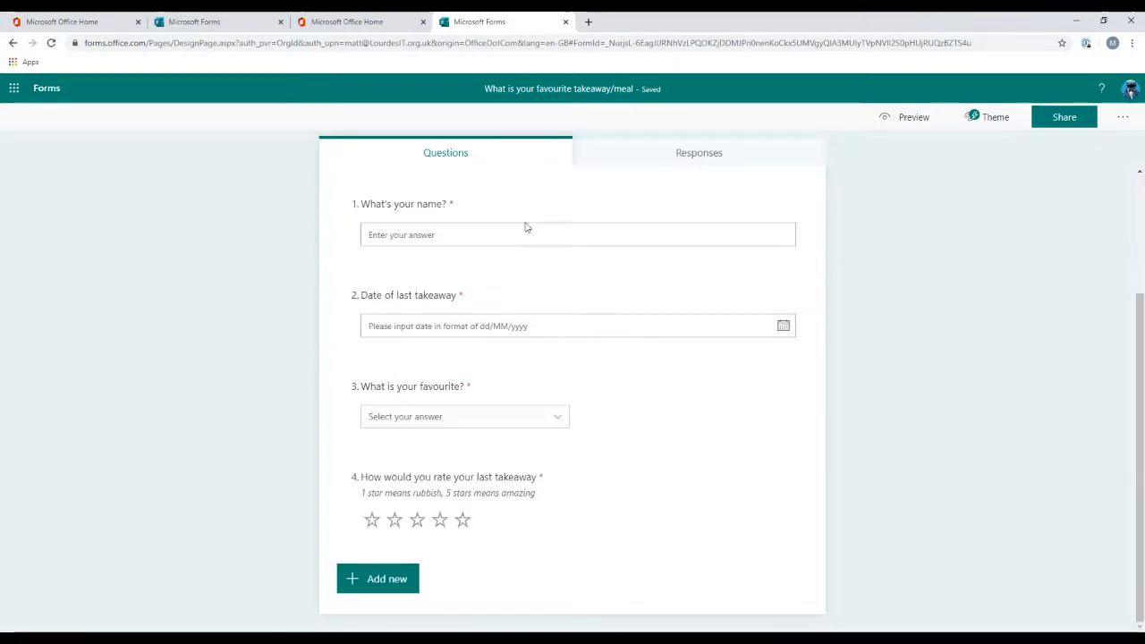
{"action": "left_click", "coordinate": [377, 579]}
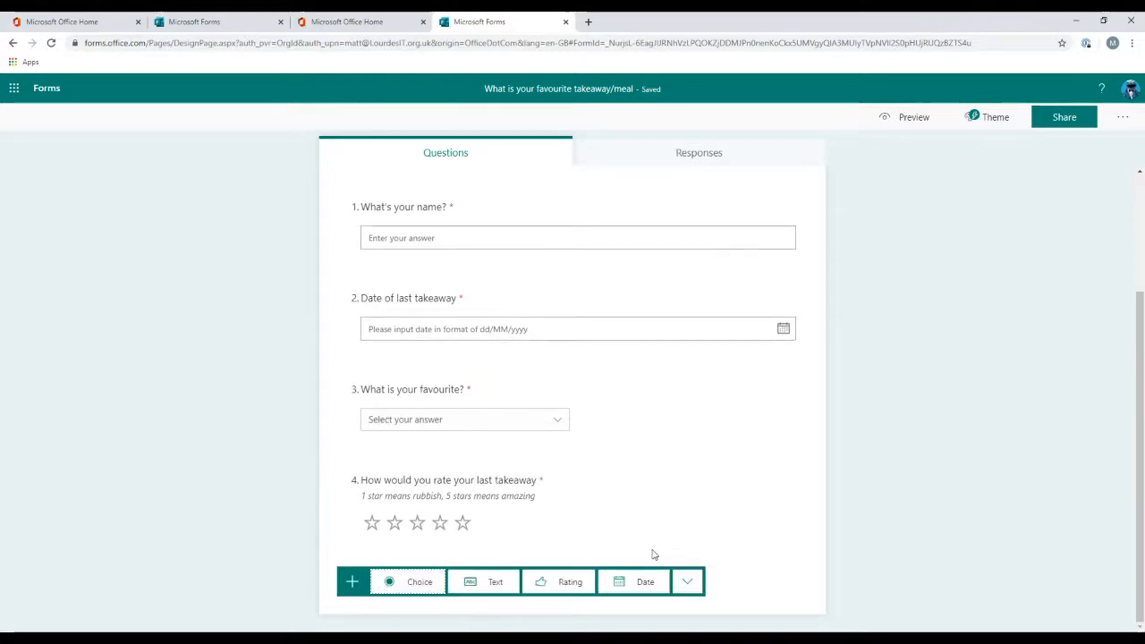
{"action": "left_click", "coordinate": [687, 583]}
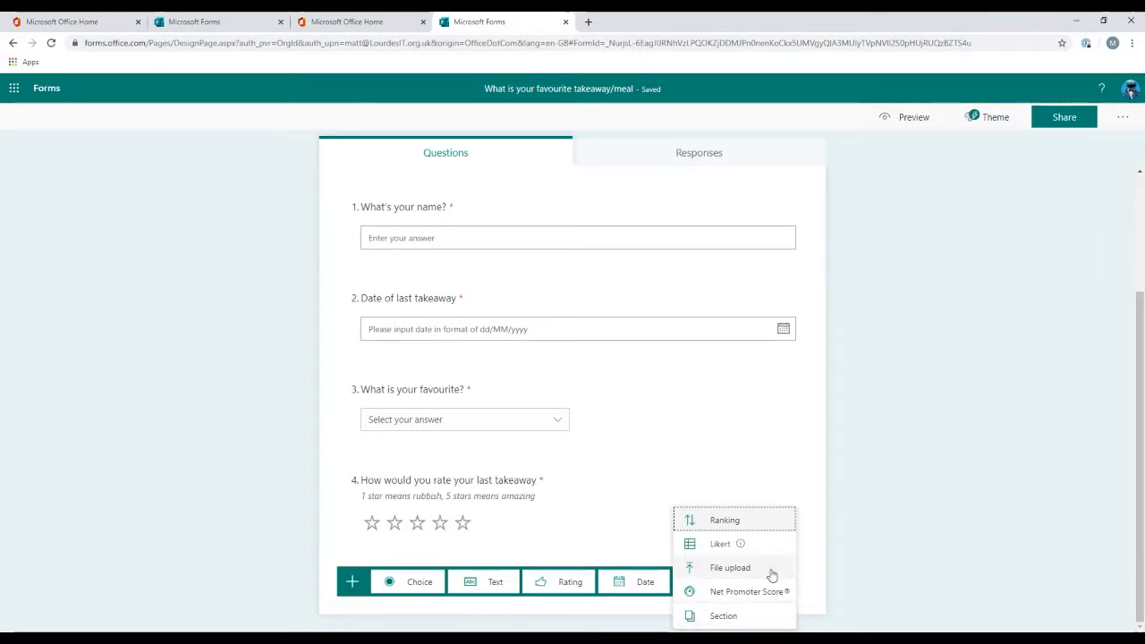
{"action": "mouse_move", "coordinate": [772, 542]}
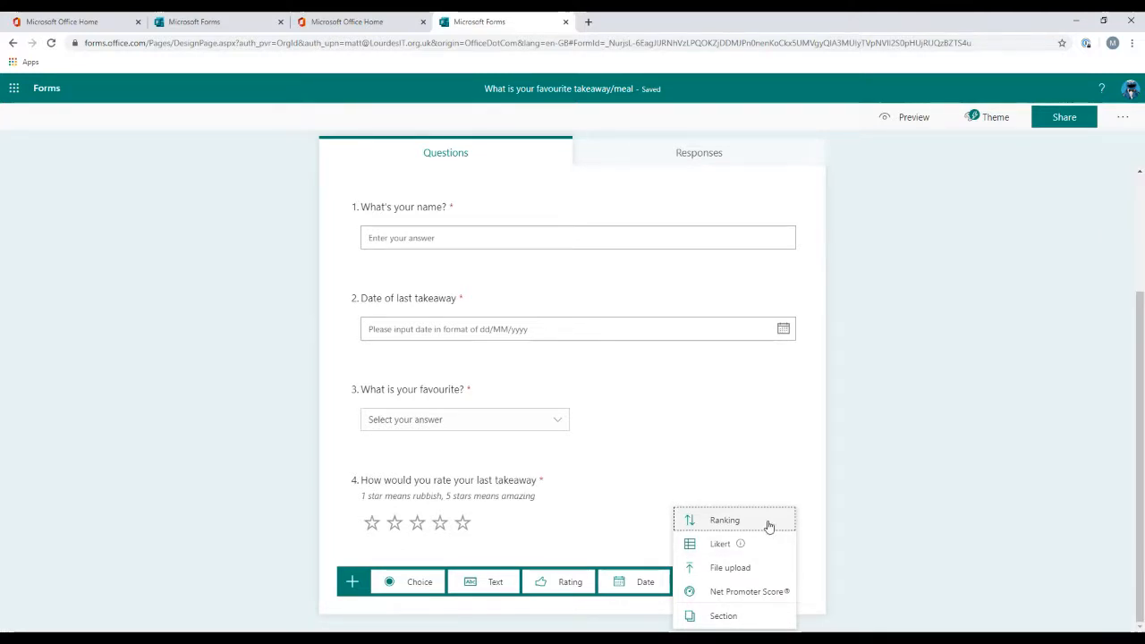
{"action": "left_click", "coordinate": [768, 523]}
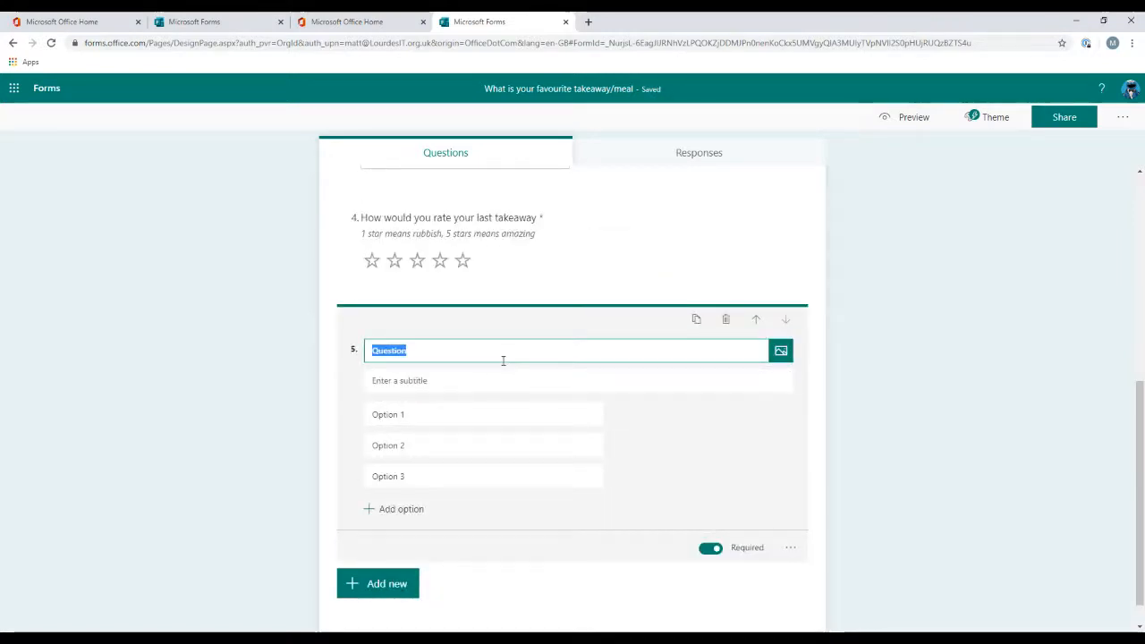
{"action": "type", "text": "Best"}
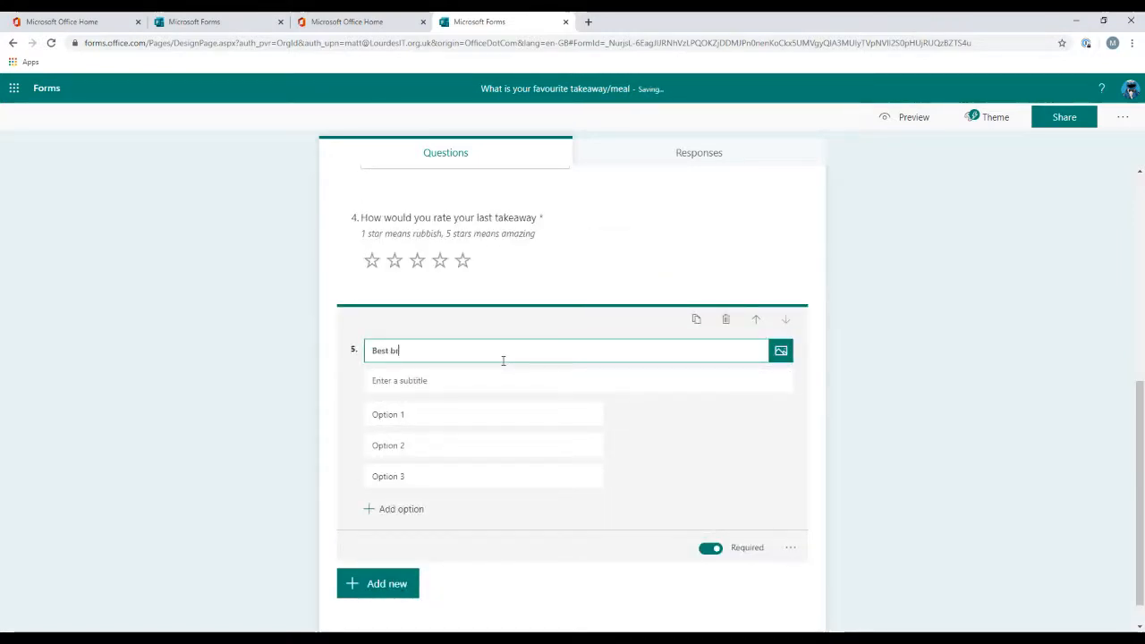
Step: Set the ranking options to KFC, McDonalds and Subway
{"action": "left_click", "coordinate": [390, 414]}
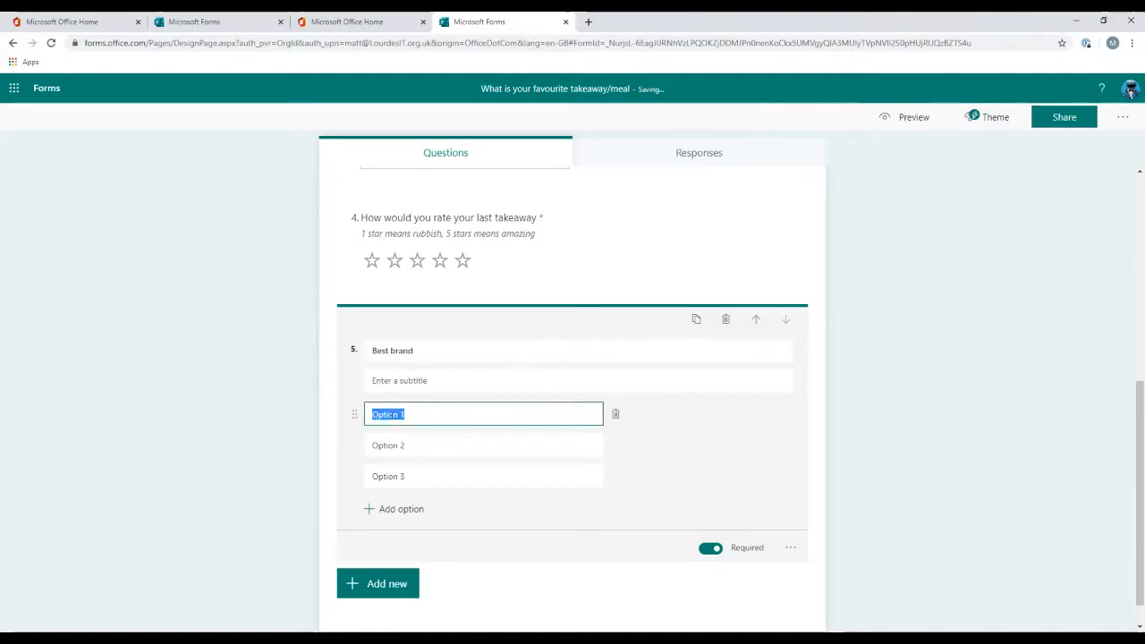
{"action": "type", "text": "KFC"}
{"action": "left_click", "coordinate": [419, 438]}
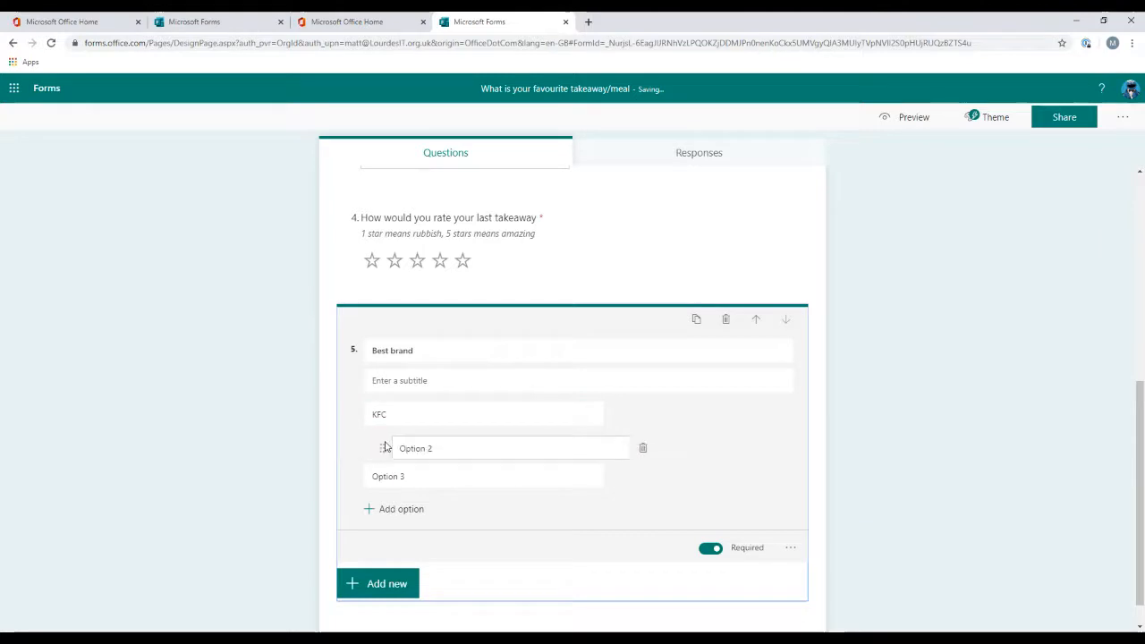
{"action": "left_click_drag", "start_coordinate": [376, 444], "coordinate": [398, 444]}
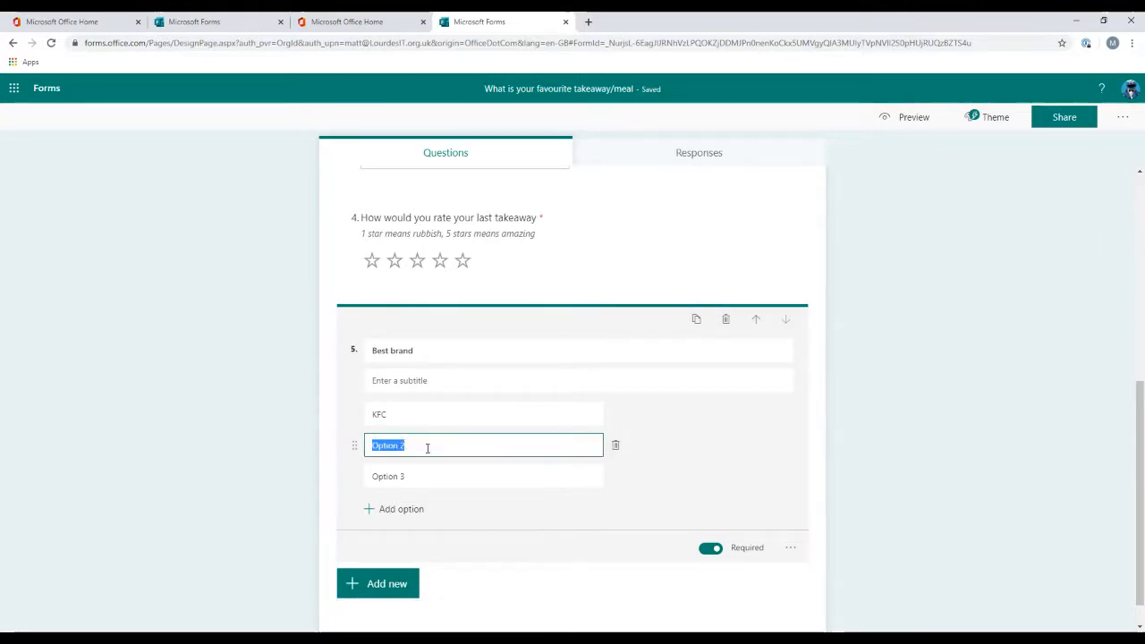
{"action": "type", "text": "McDonalds"}
{"action": "left_click", "coordinate": [452, 478]}
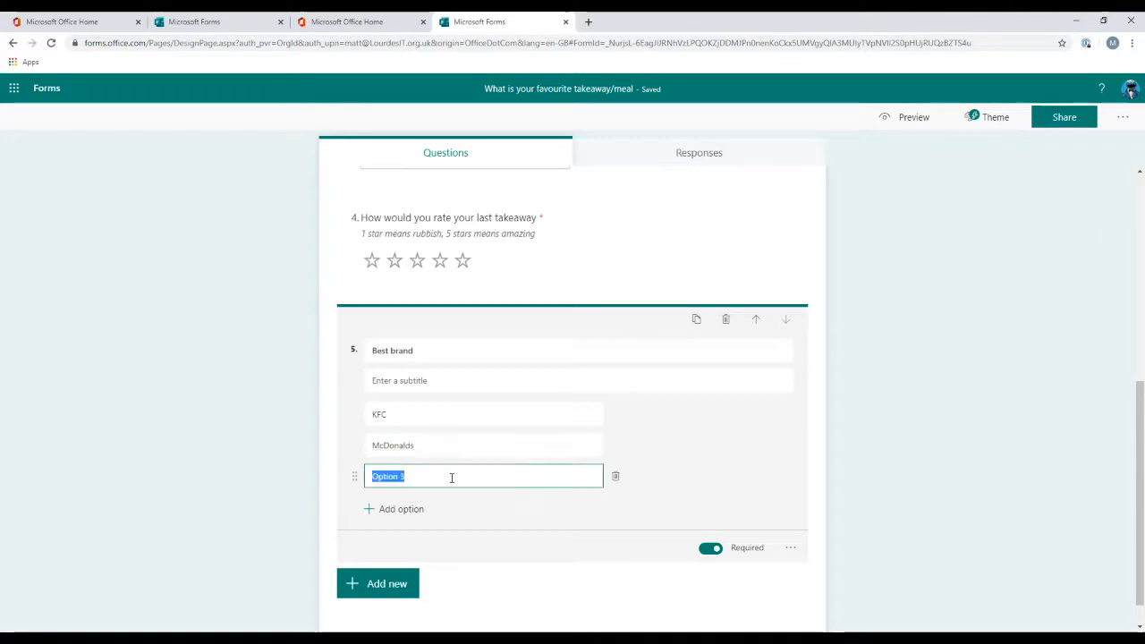
{"action": "type", "text": "Subway"}
{"action": "left_click", "coordinate": [480, 585]}
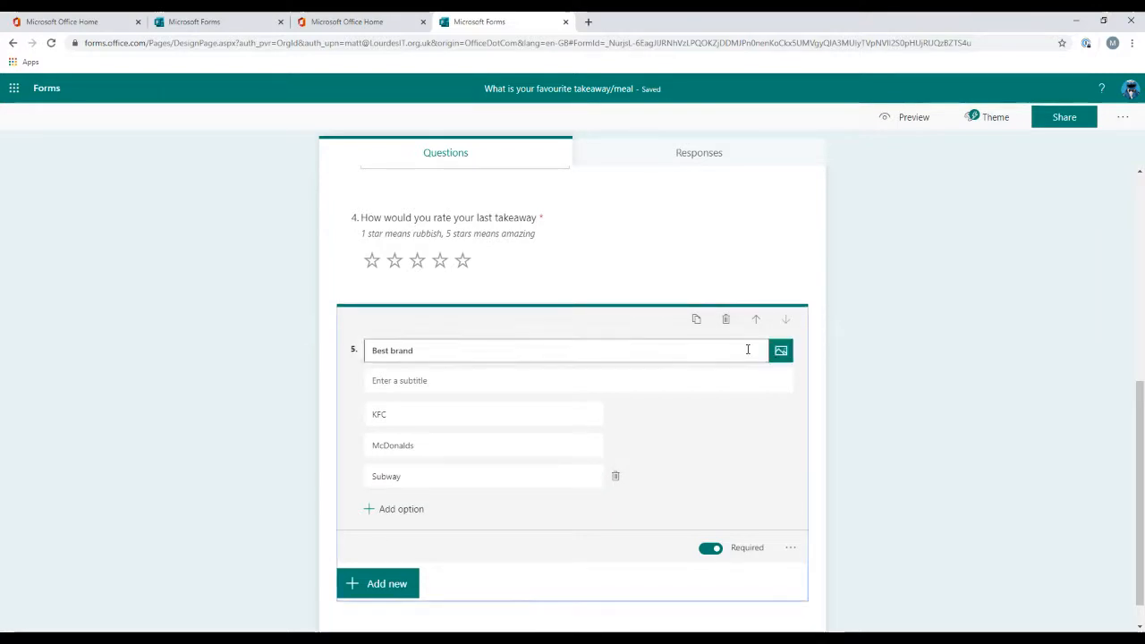
Step: Add a File upload question, accepting the OneDrive folder notice, and title it "Upload a menu"
{"action": "left_click", "coordinate": [380, 584]}
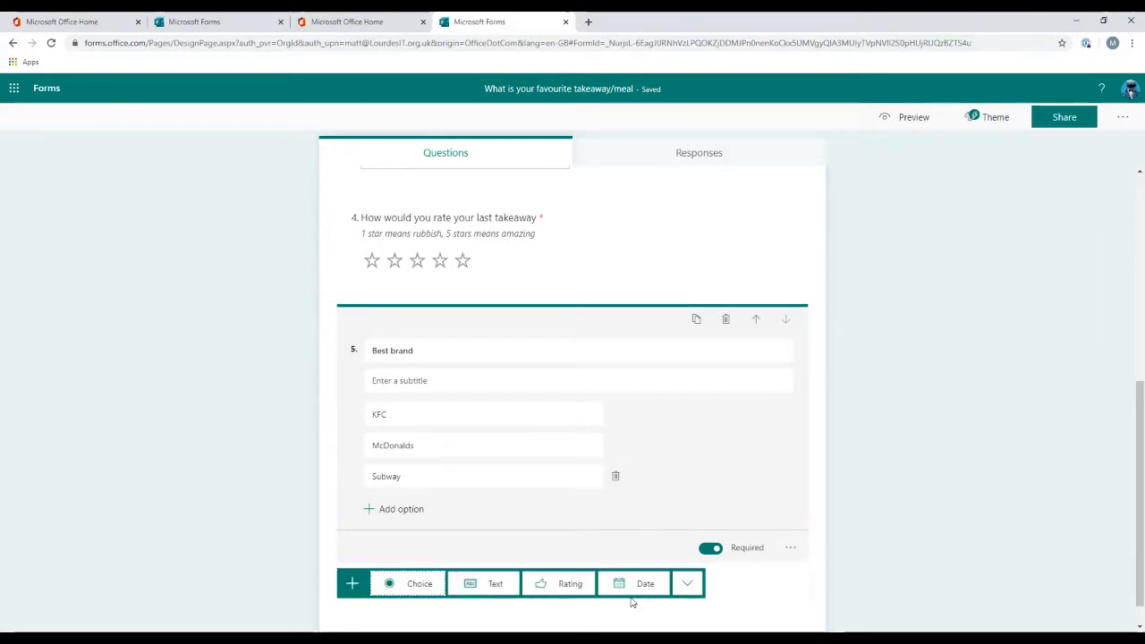
{"action": "left_click", "coordinate": [686, 583]}
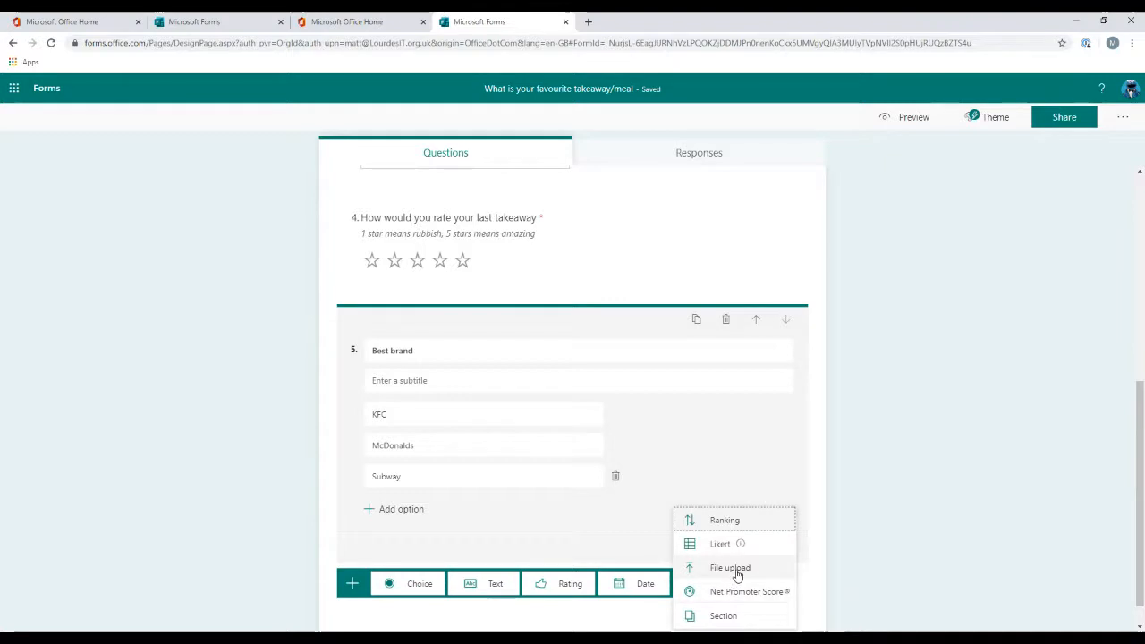
{"action": "left_click", "coordinate": [729, 568]}
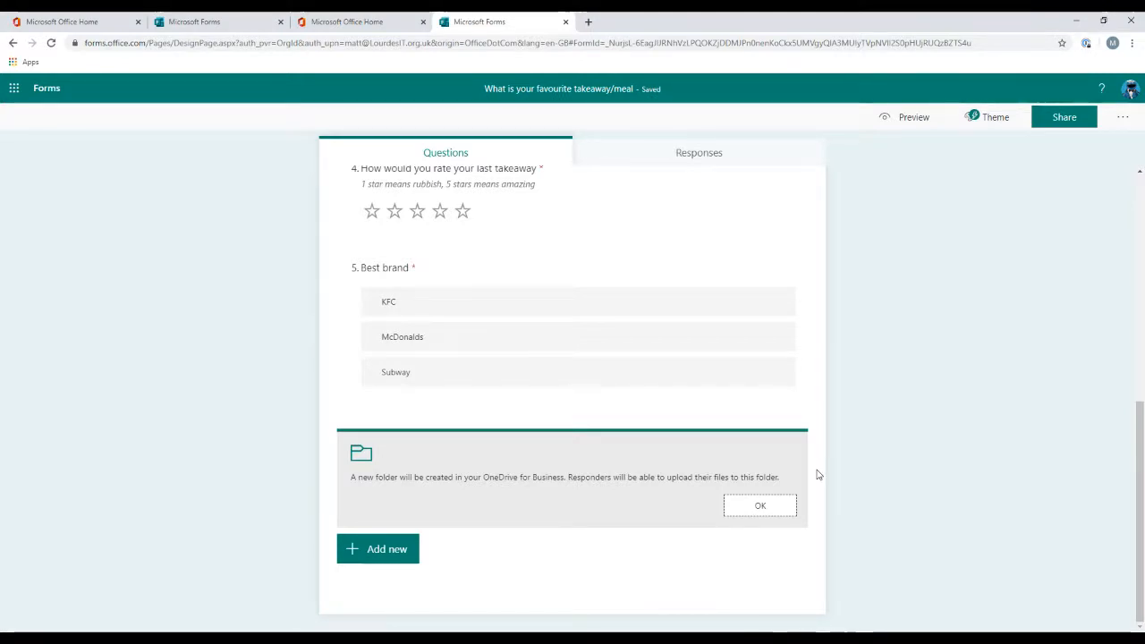
{"action": "left_click", "coordinate": [756, 507]}
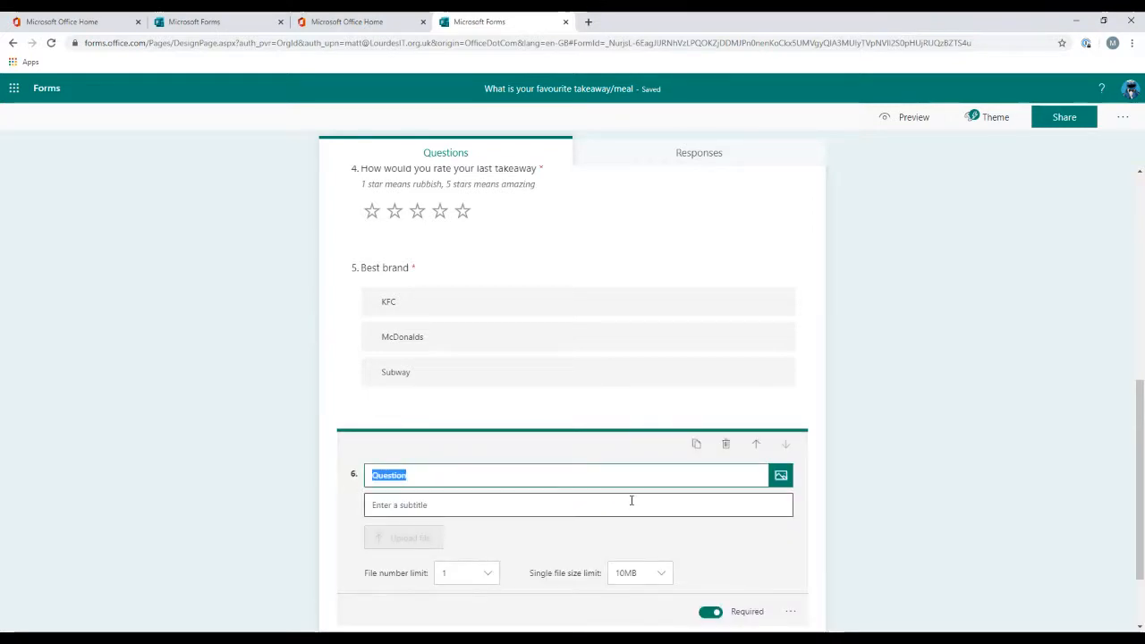
{"action": "type", "text": "Upload a menu"}
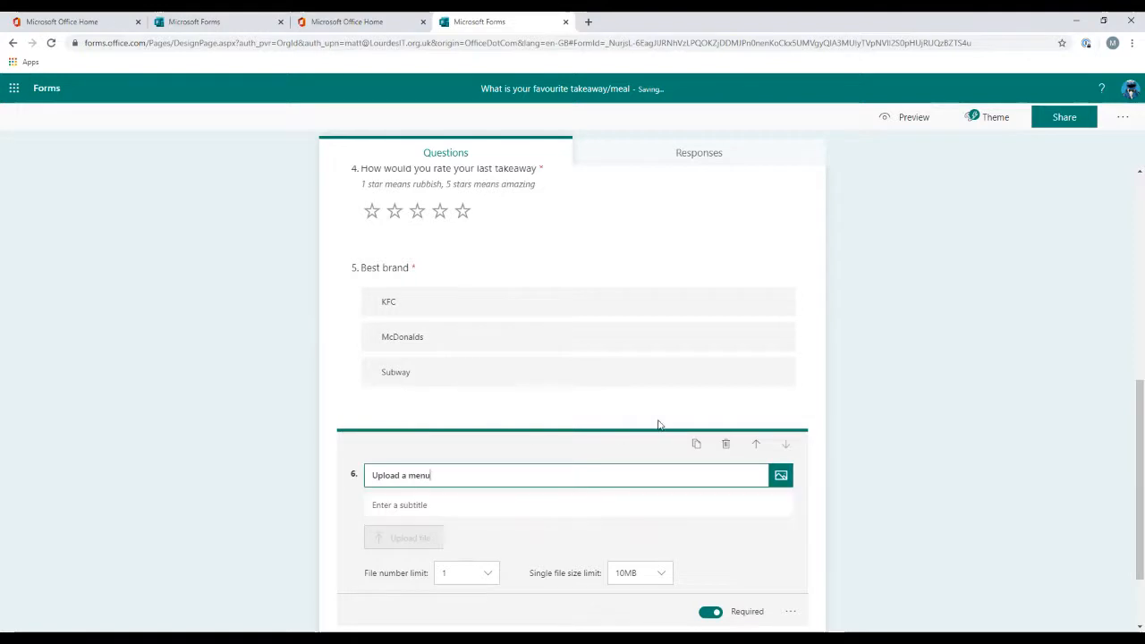
Step: Set the upload question's file number limit to 2
{"action": "scroll", "coordinate": [652, 422], "scroll_direction": "down", "scroll_amount": 1}
{"action": "left_click", "coordinate": [472, 522]}
{"action": "scroll", "coordinate": [469, 536], "scroll_direction": "down", "scroll_amount": 1}
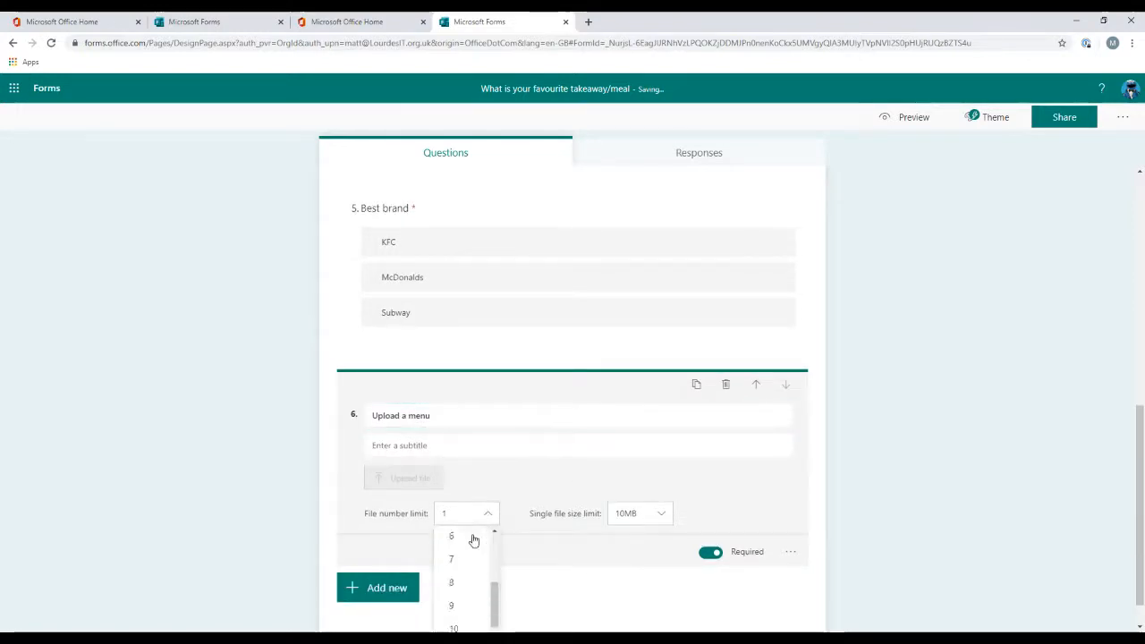
{"action": "scroll", "coordinate": [466, 546], "scroll_direction": "up", "scroll_amount": 1}
{"action": "left_click", "coordinate": [463, 559]}
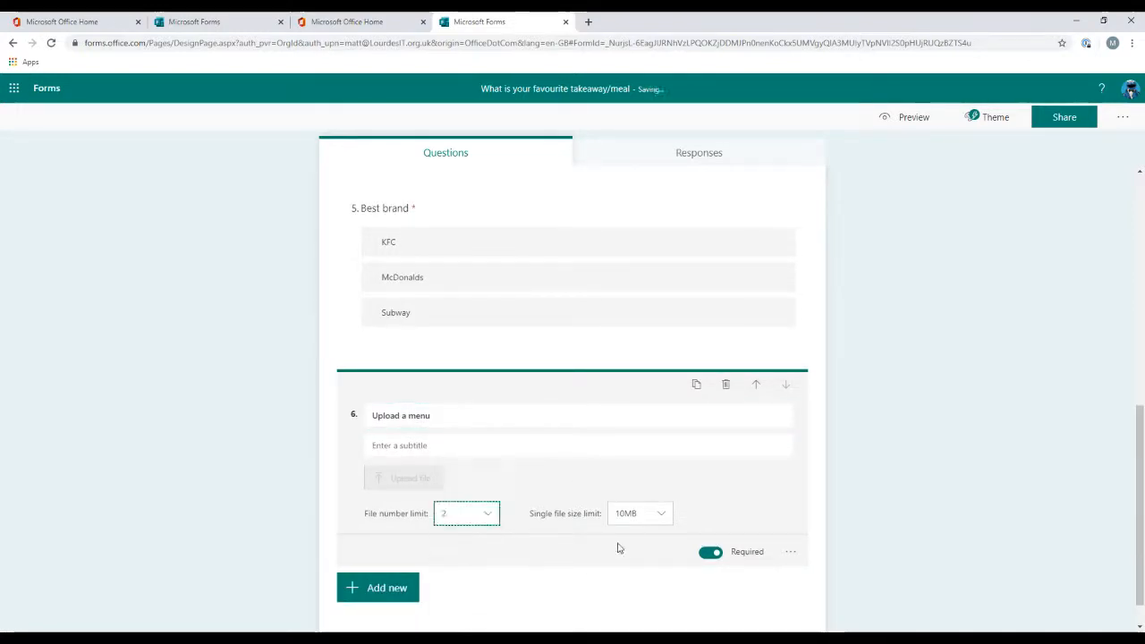
Step: Enable the file type restriction and allow only Image and PDF files for the upload question
{"action": "left_click", "coordinate": [637, 517]}
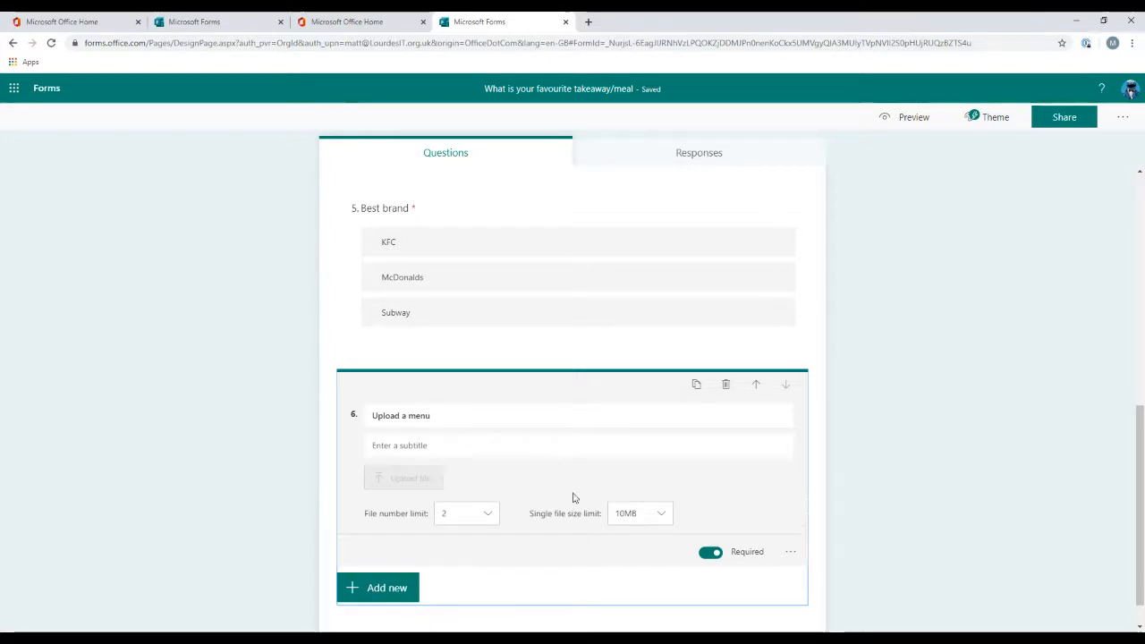
{"action": "left_click", "coordinate": [791, 556]}
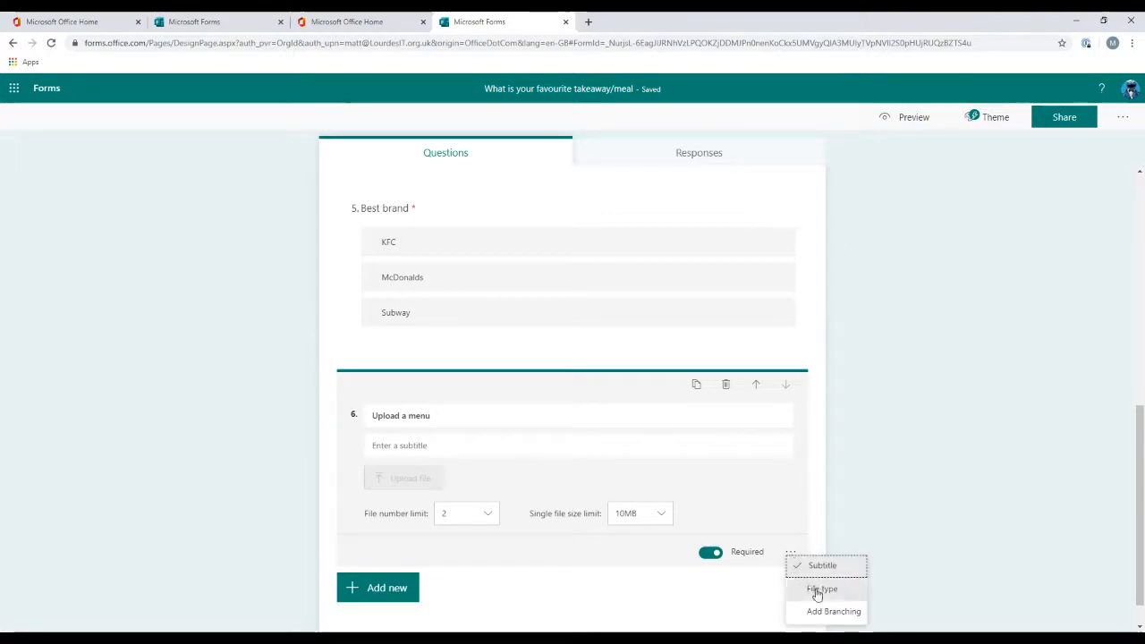
{"action": "left_click", "coordinate": [816, 589]}
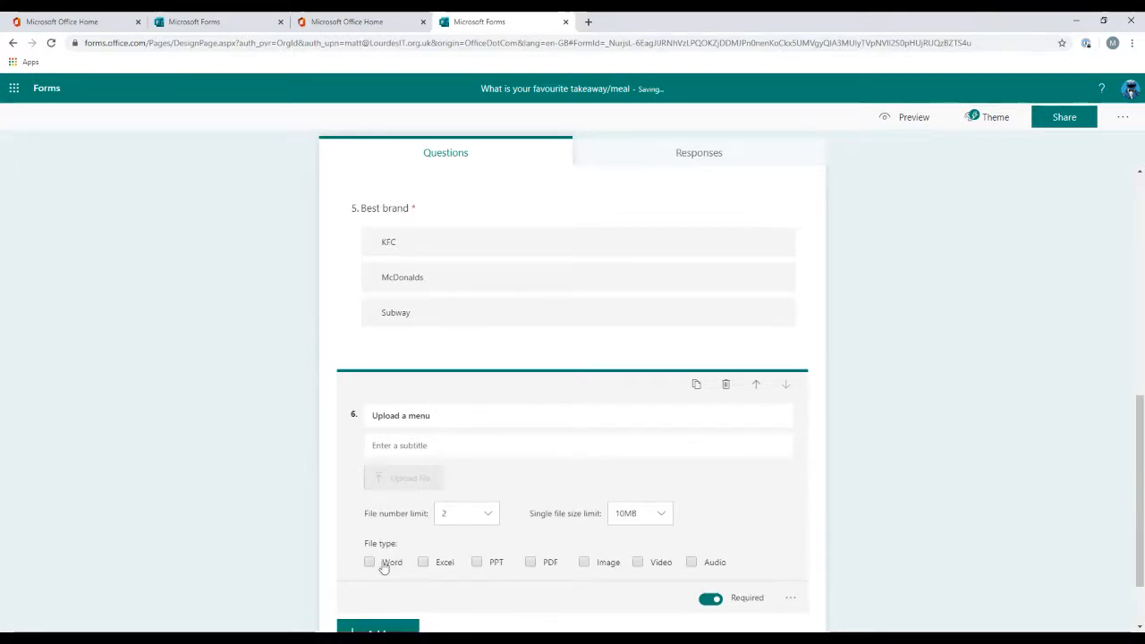
{"action": "scroll", "coordinate": [1010, 470], "scroll_direction": "down", "scroll_amount": 2}
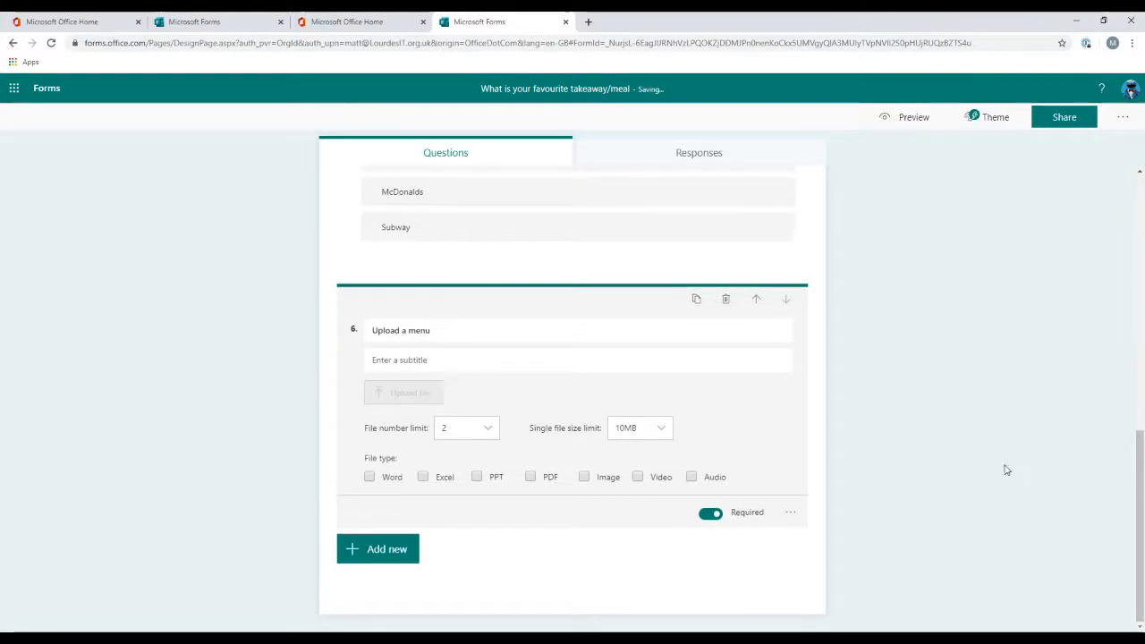
{"action": "left_click", "coordinate": [592, 478]}
{"action": "left_click", "coordinate": [531, 478]}
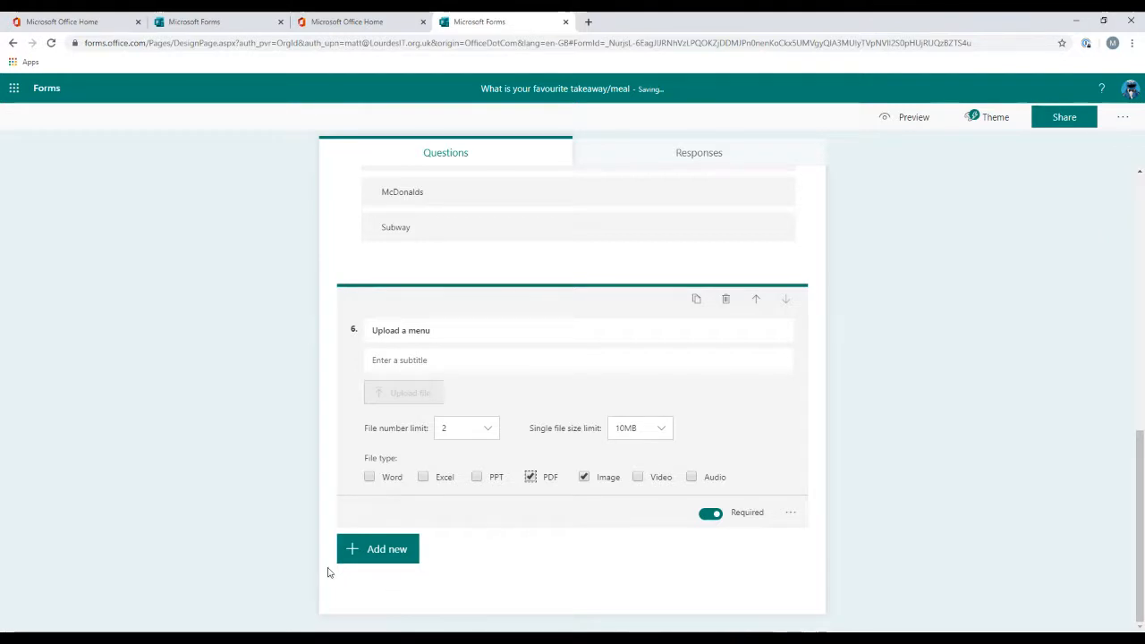
Step: Preview the form and try reordering the answers of the Best brand ranking question
{"action": "scroll", "coordinate": [630, 519], "scroll_direction": "up", "scroll_amount": 7}
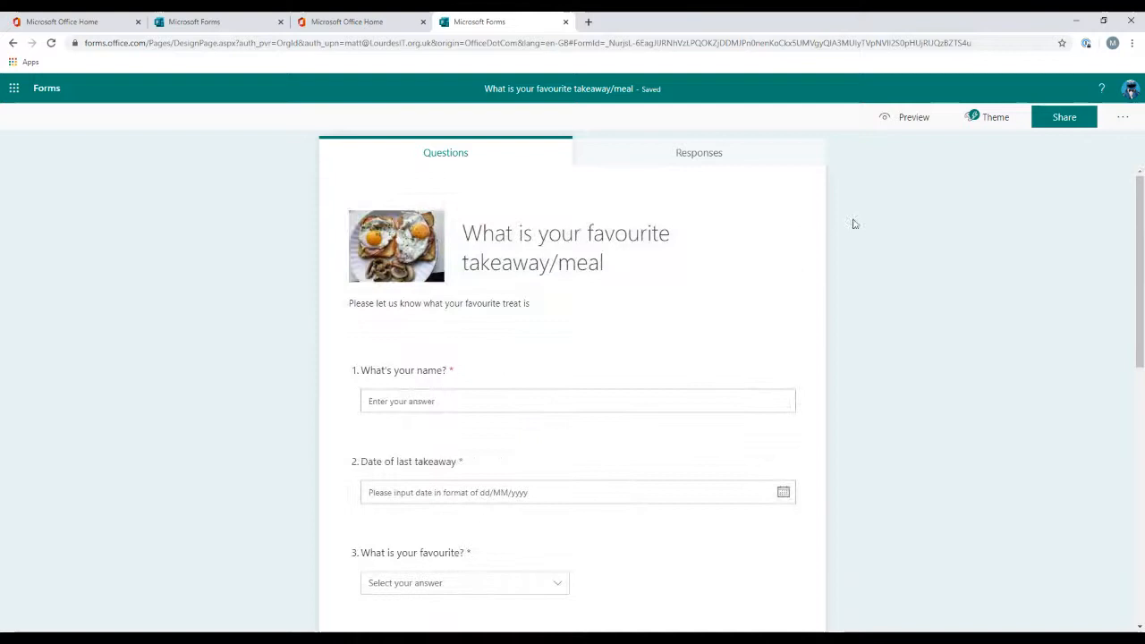
{"action": "left_click", "coordinate": [907, 120]}
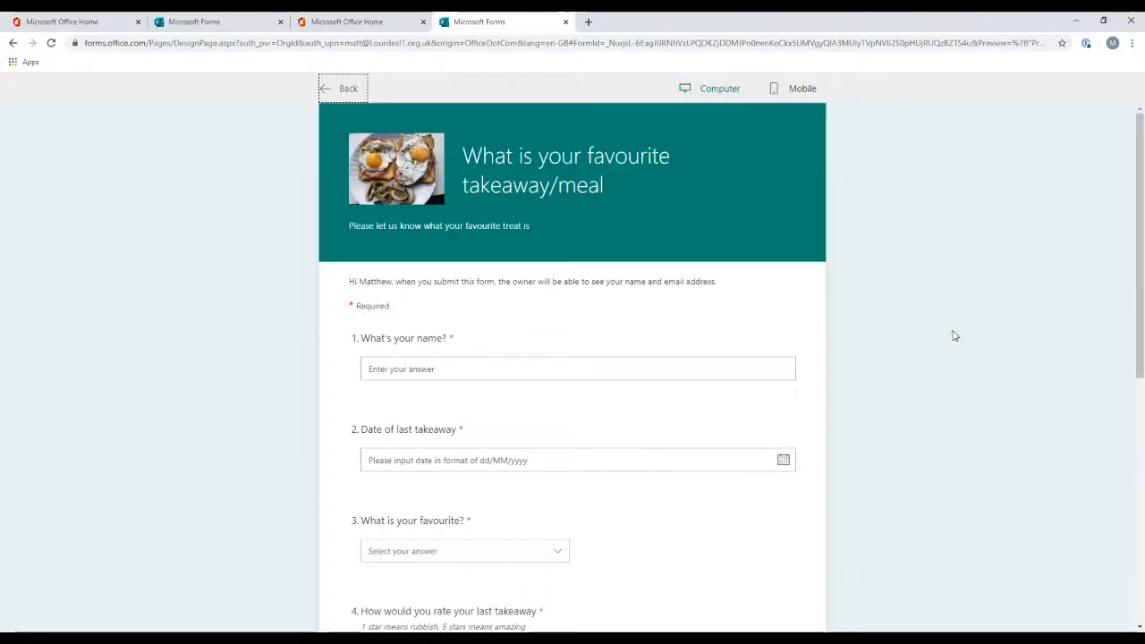
{"action": "scroll", "coordinate": [939, 336], "scroll_direction": "down", "scroll_amount": 5}
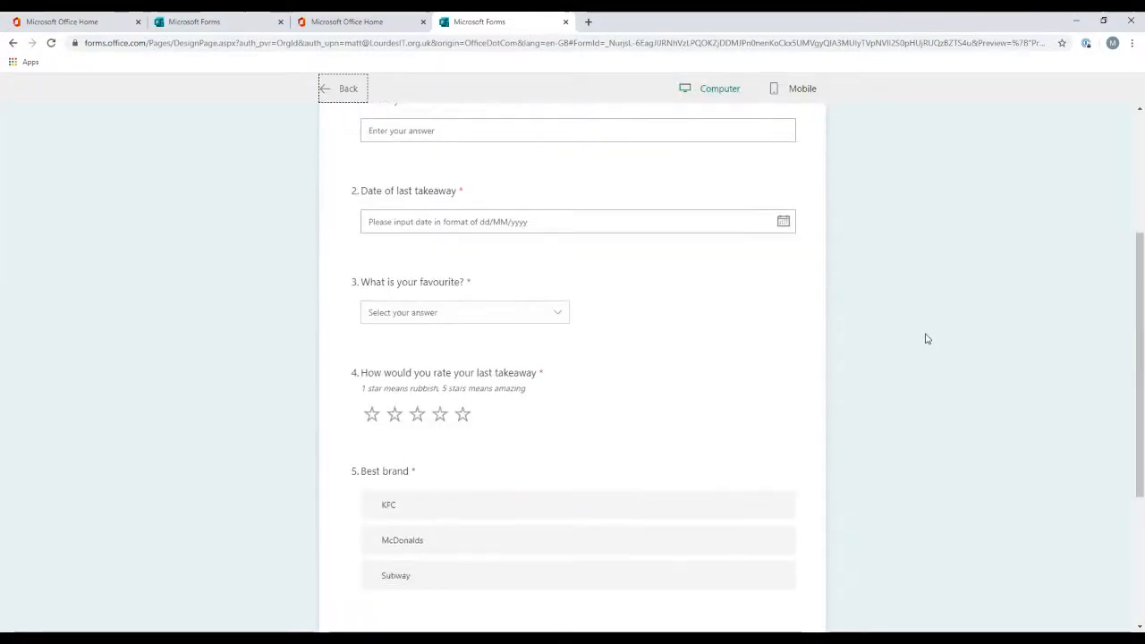
{"action": "left_click_drag", "start_coordinate": [641, 335], "coordinate": [649, 373]}
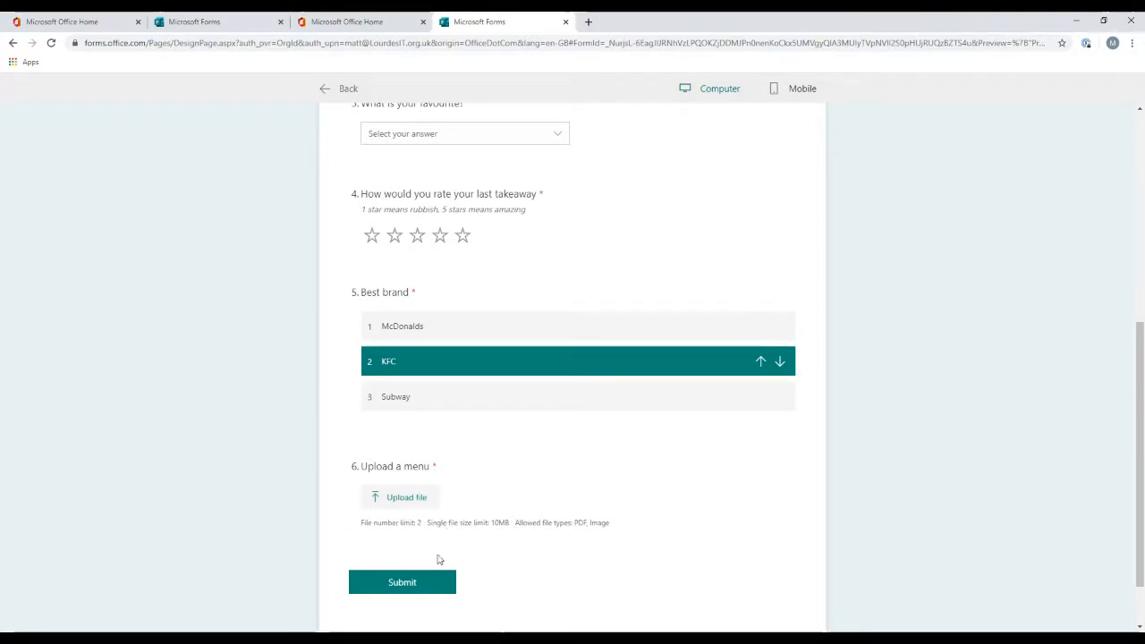
{"action": "scroll", "coordinate": [652, 523], "scroll_direction": "up", "scroll_amount": 5}
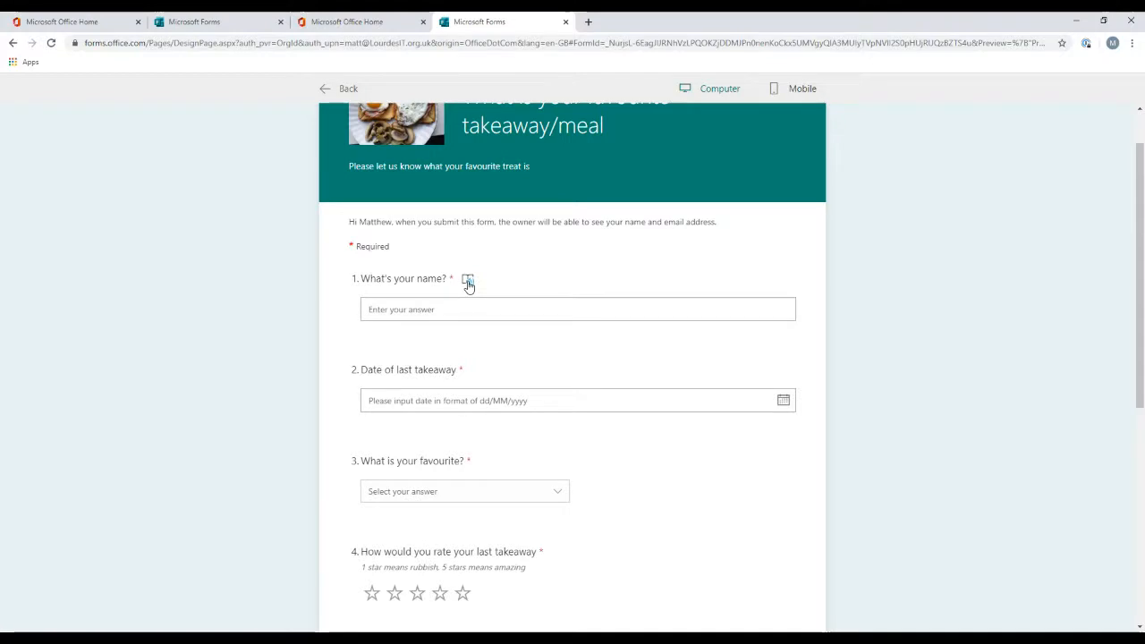
Step: Open the Immersive Reader for the name question and explore its word lookups and text preferences
{"action": "left_click", "coordinate": [468, 283]}
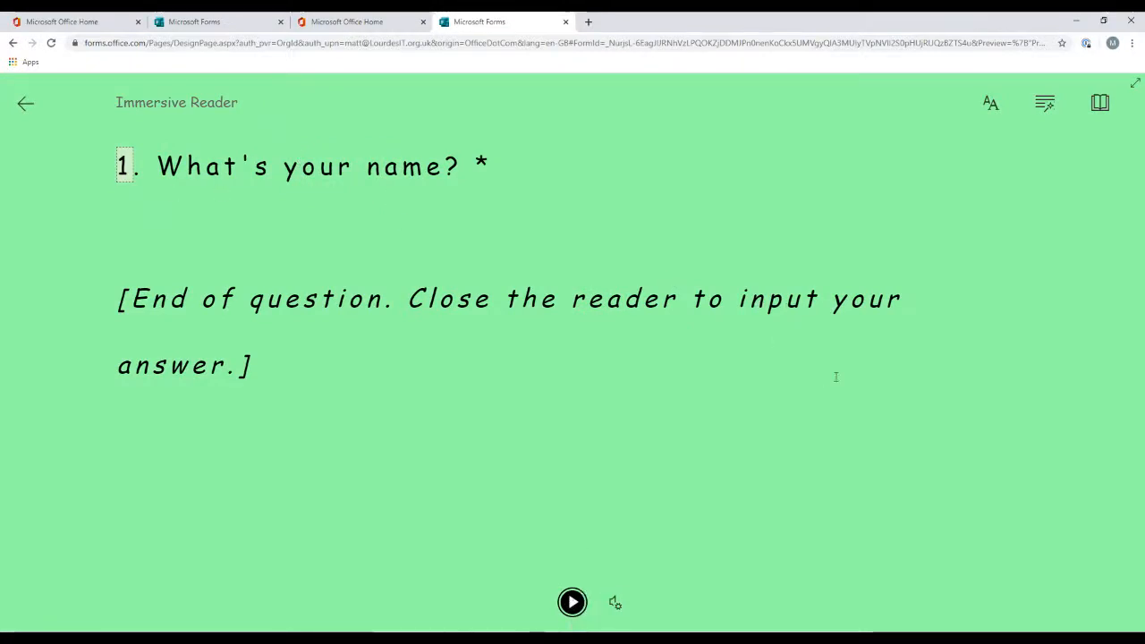
{"action": "left_click", "coordinate": [397, 170]}
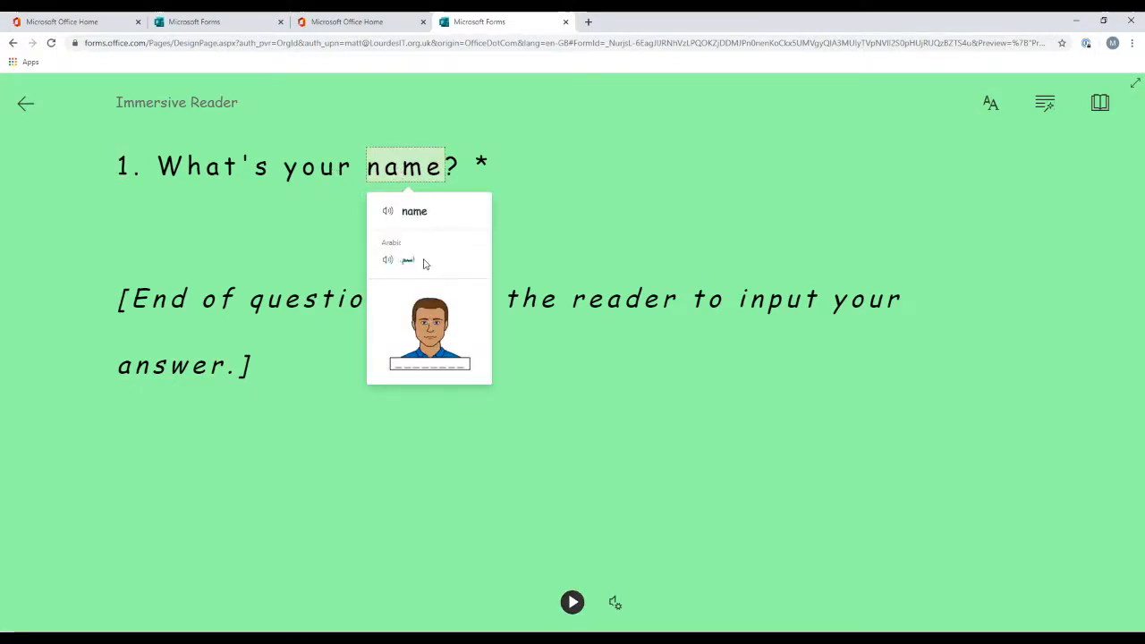
{"action": "left_click", "coordinate": [324, 173]}
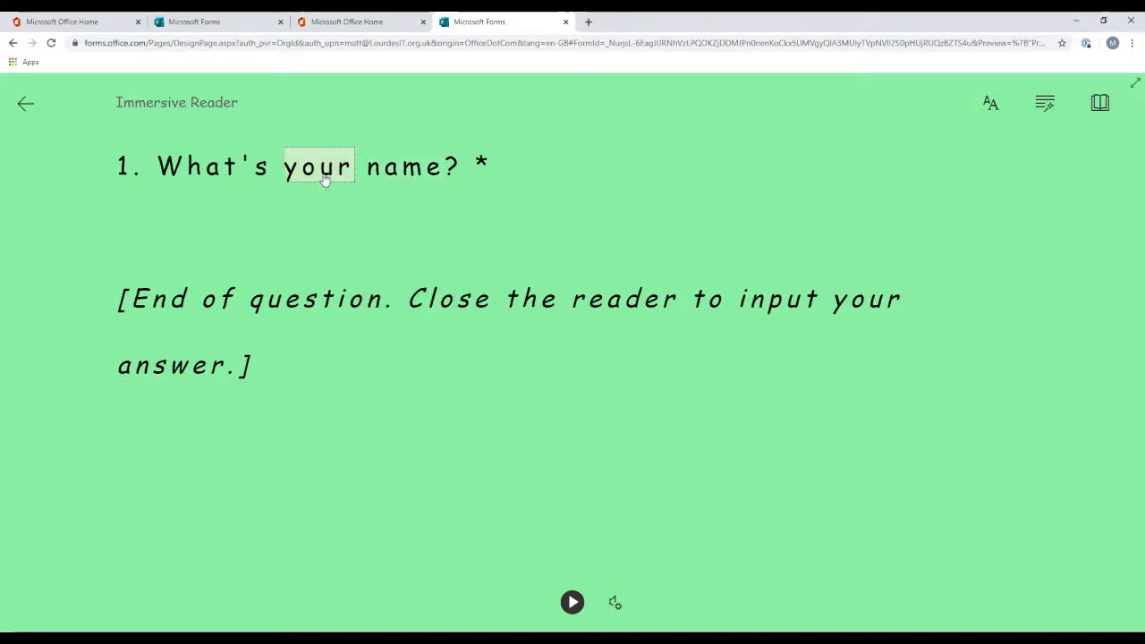
{"action": "left_click", "coordinate": [990, 105]}
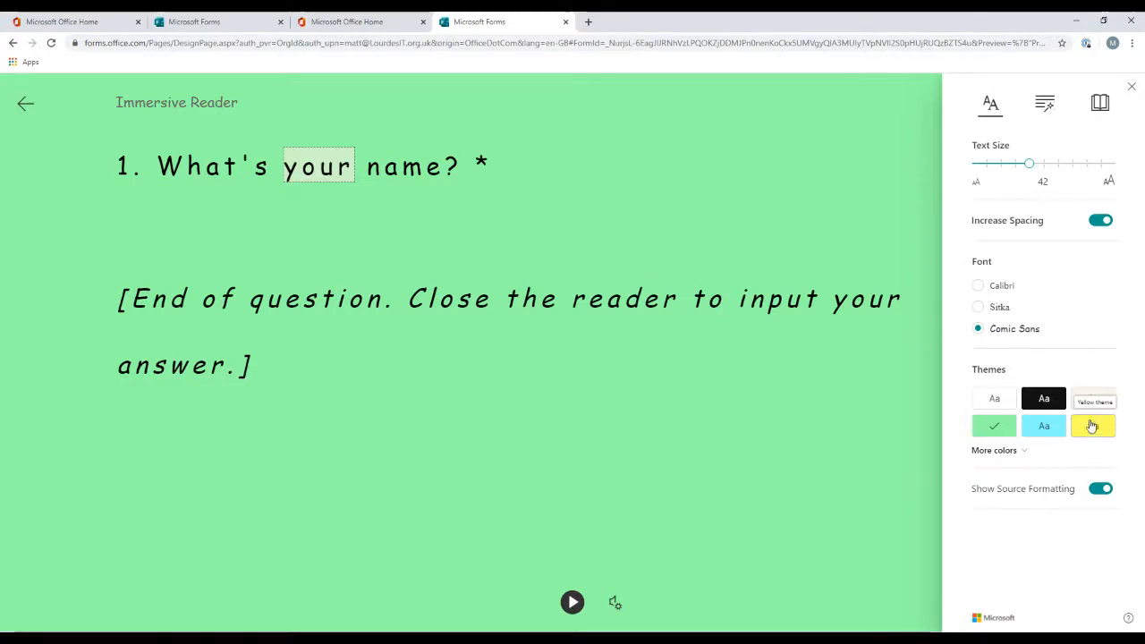
Step: Leave the Immersive Reader and switch the preview to the mobile layout
{"action": "left_click", "coordinate": [24, 107]}
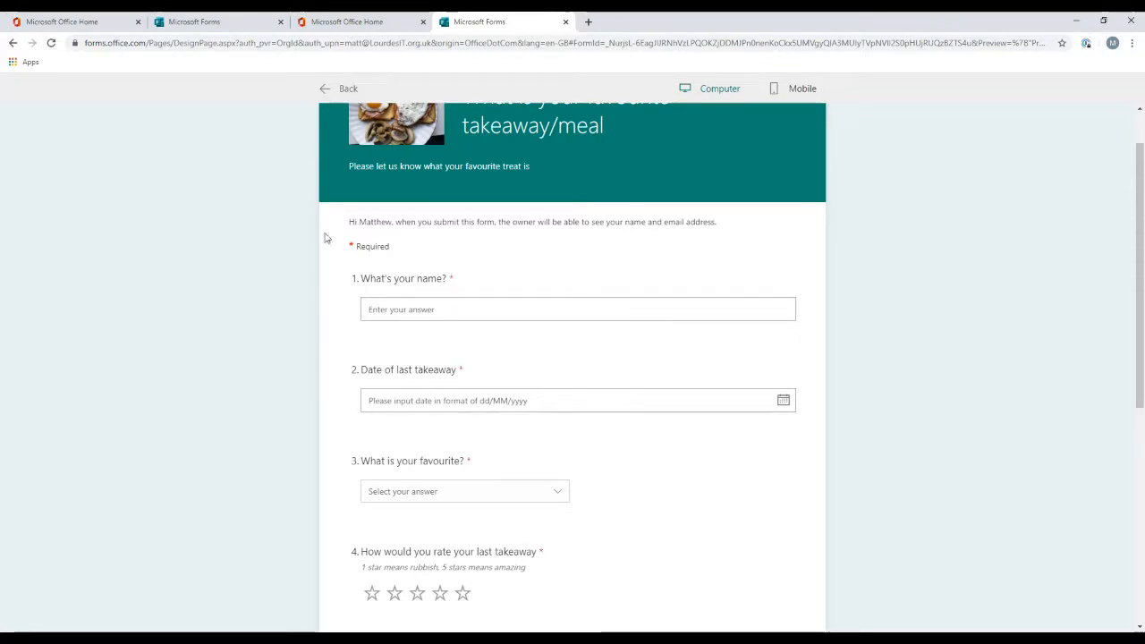
{"action": "scroll", "coordinate": [487, 239], "scroll_direction": "up", "scroll_amount": 1}
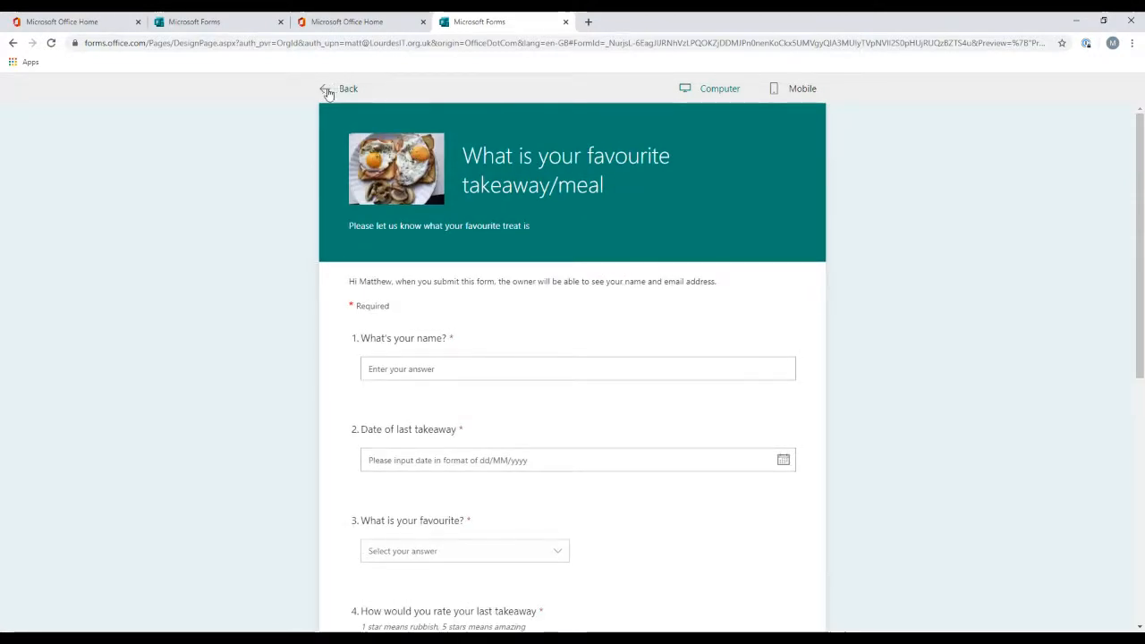
{"action": "left_click", "coordinate": [791, 89]}
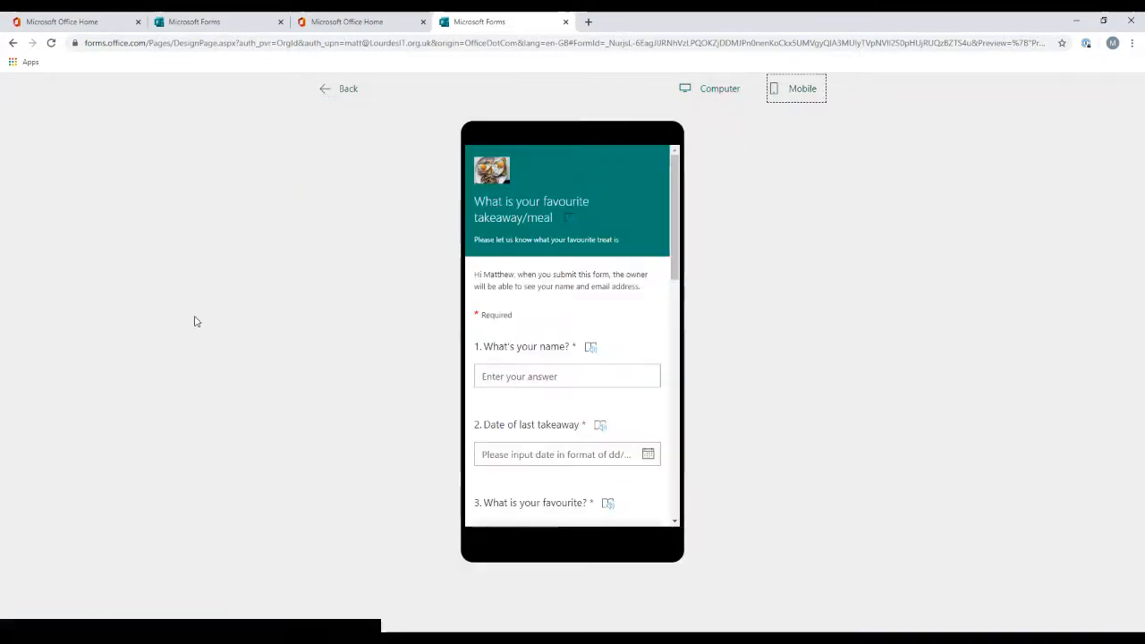
Step: Scroll through the mobile preview of the form and return to the form editor
{"action": "scroll", "coordinate": [617, 307], "scroll_direction": "down", "scroll_amount": 9}
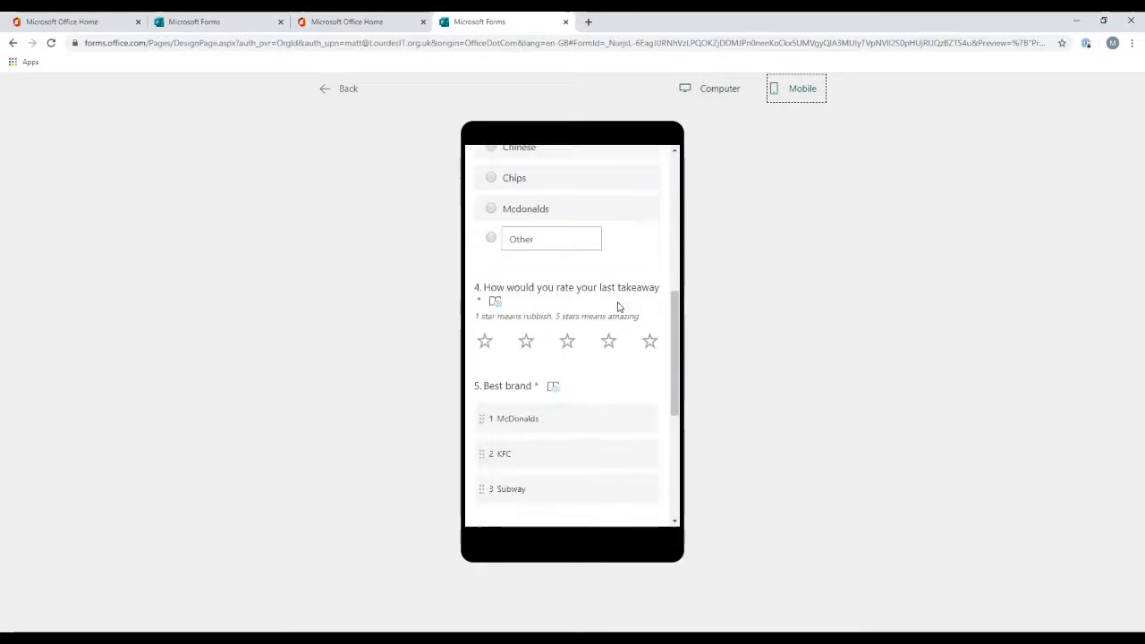
{"action": "scroll", "coordinate": [617, 307], "scroll_direction": "down", "scroll_amount": 2}
{"action": "scroll", "coordinate": [616, 304], "scroll_direction": "up", "scroll_amount": 12}
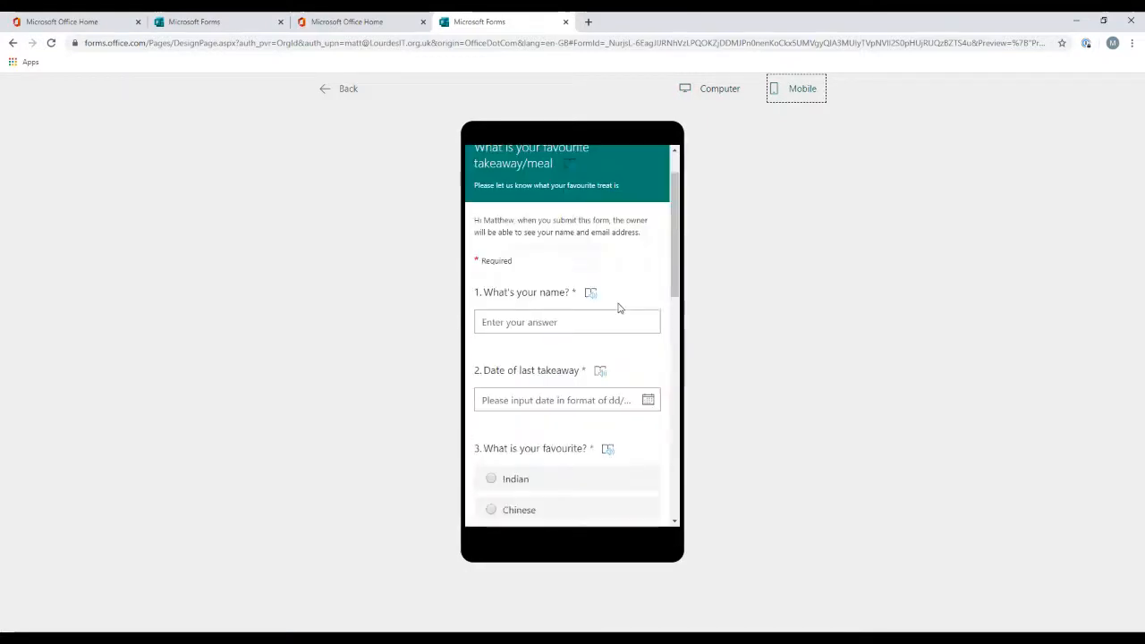
{"action": "left_click", "coordinate": [328, 90]}
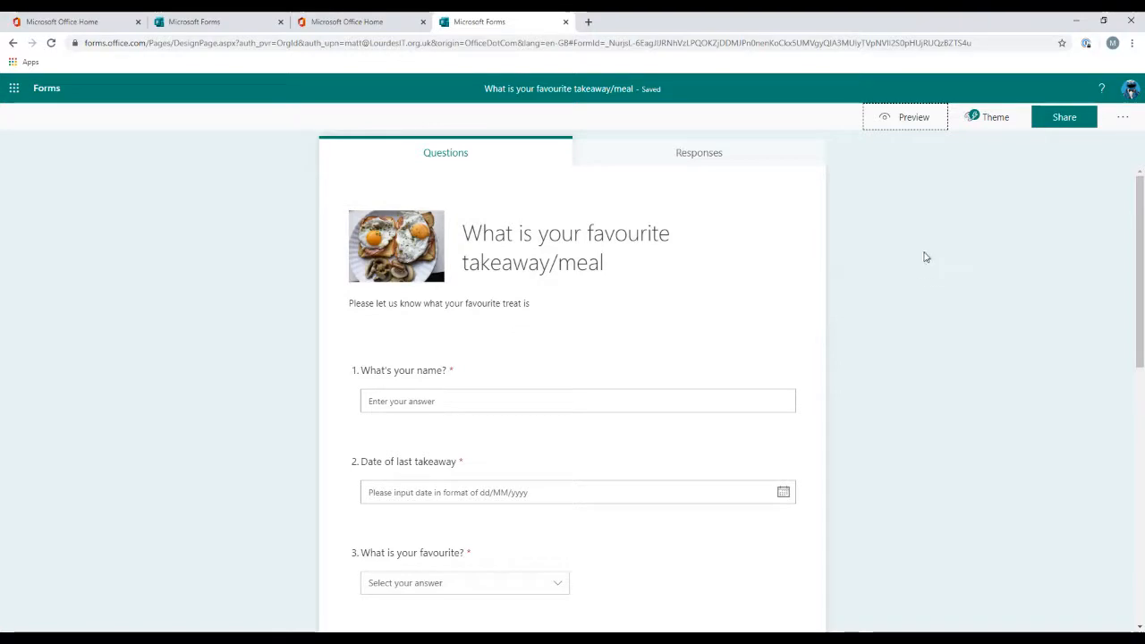
Step: Apply the green fast-food theme from the theme ideas to the form
{"action": "left_click", "coordinate": [987, 118]}
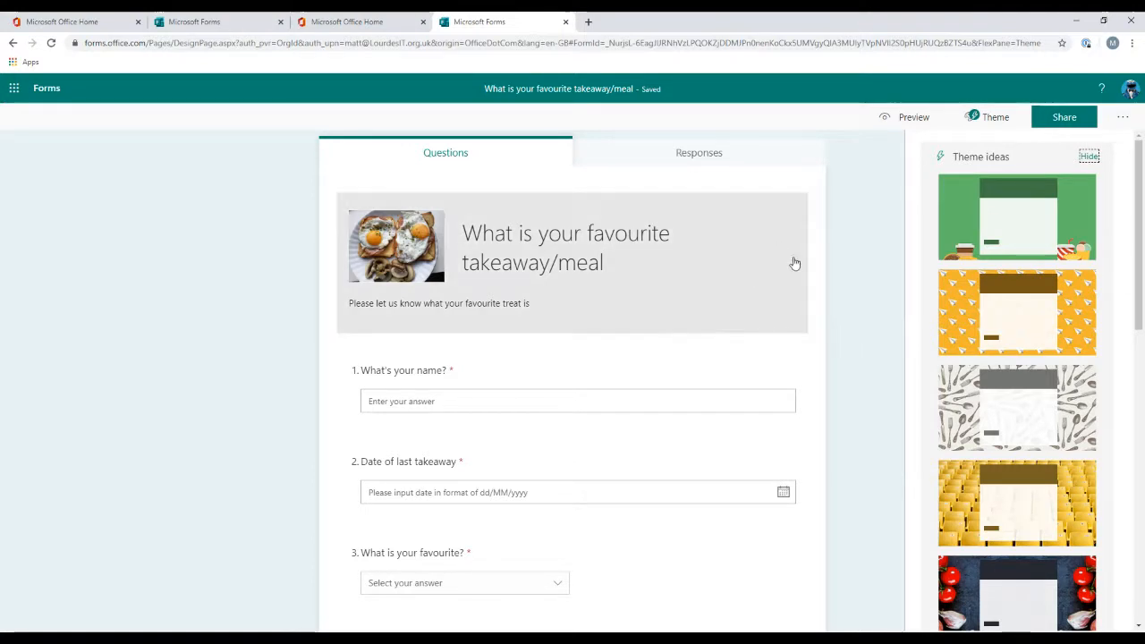
{"action": "scroll", "coordinate": [1024, 285], "scroll_direction": "down", "scroll_amount": 1}
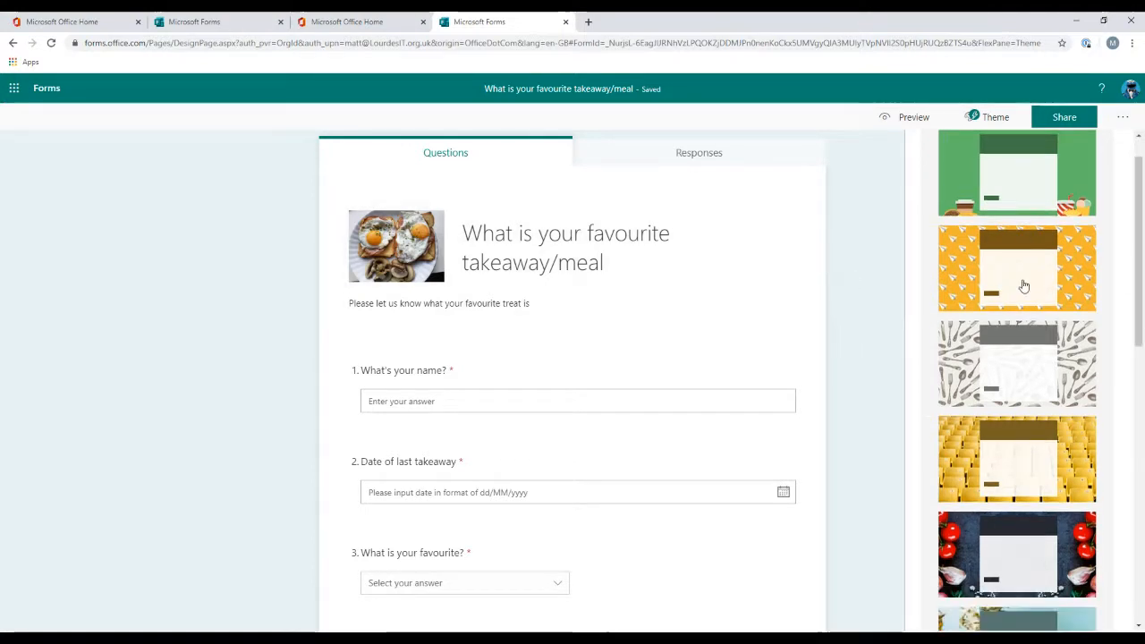
{"action": "scroll", "coordinate": [1024, 285], "scroll_direction": "down", "scroll_amount": 2}
{"action": "scroll", "coordinate": [1089, 423], "scroll_direction": "down", "scroll_amount": 1}
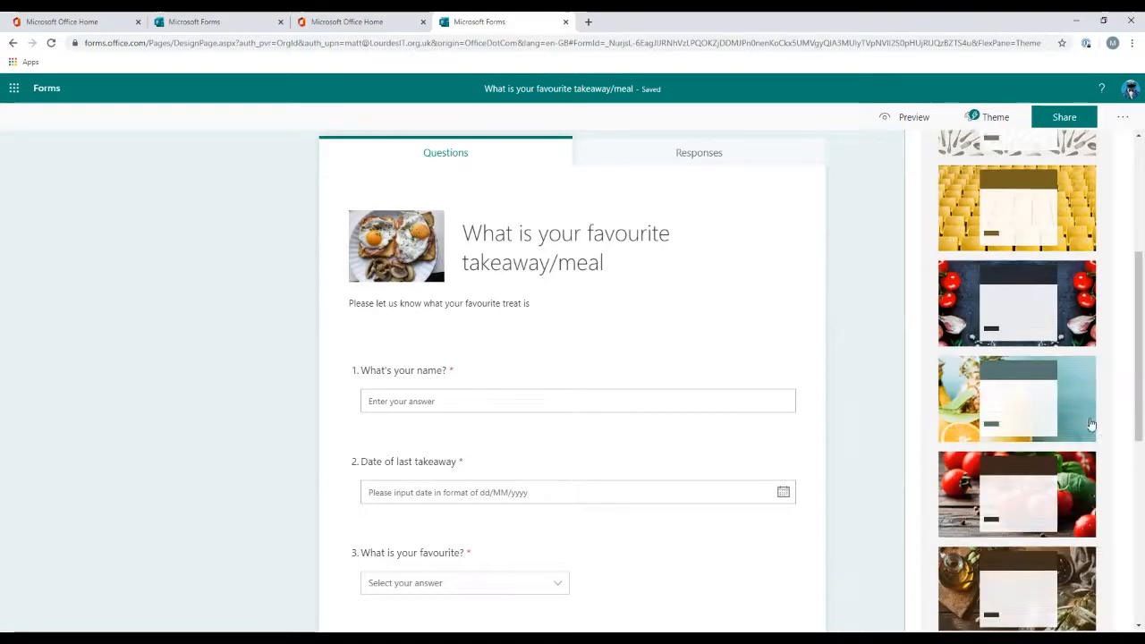
{"action": "scroll", "coordinate": [1089, 423], "scroll_direction": "down", "scroll_amount": 2}
{"action": "scroll", "coordinate": [1088, 427], "scroll_direction": "down", "scroll_amount": 2}
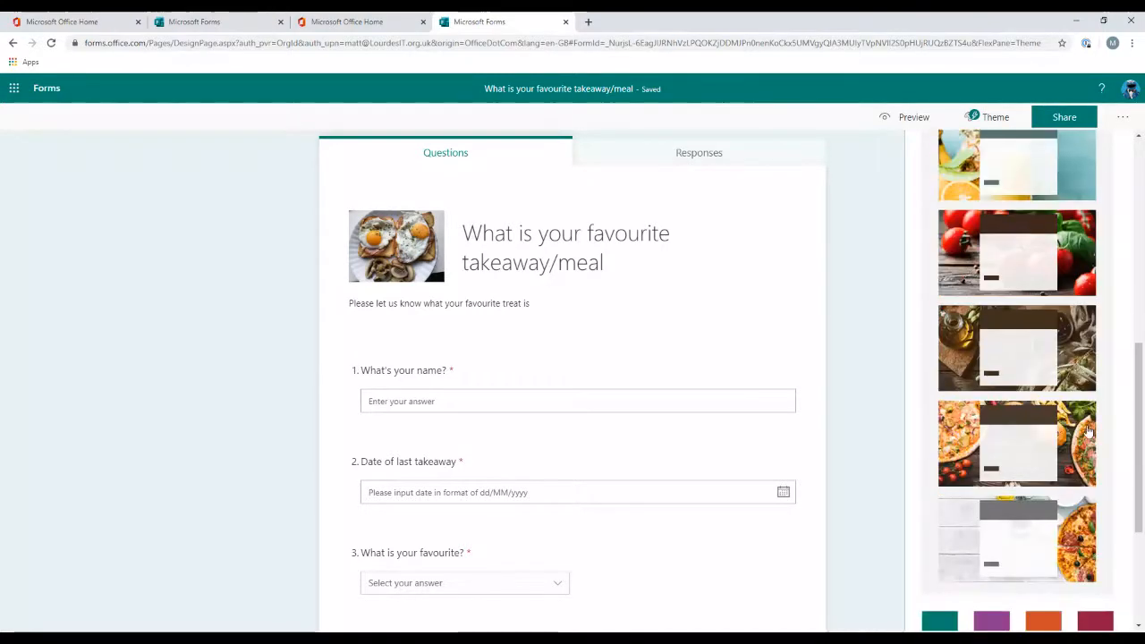
{"action": "scroll", "coordinate": [1082, 394], "scroll_direction": "down", "scroll_amount": 2}
{"action": "scroll", "coordinate": [1071, 345], "scroll_direction": "up", "scroll_amount": 10}
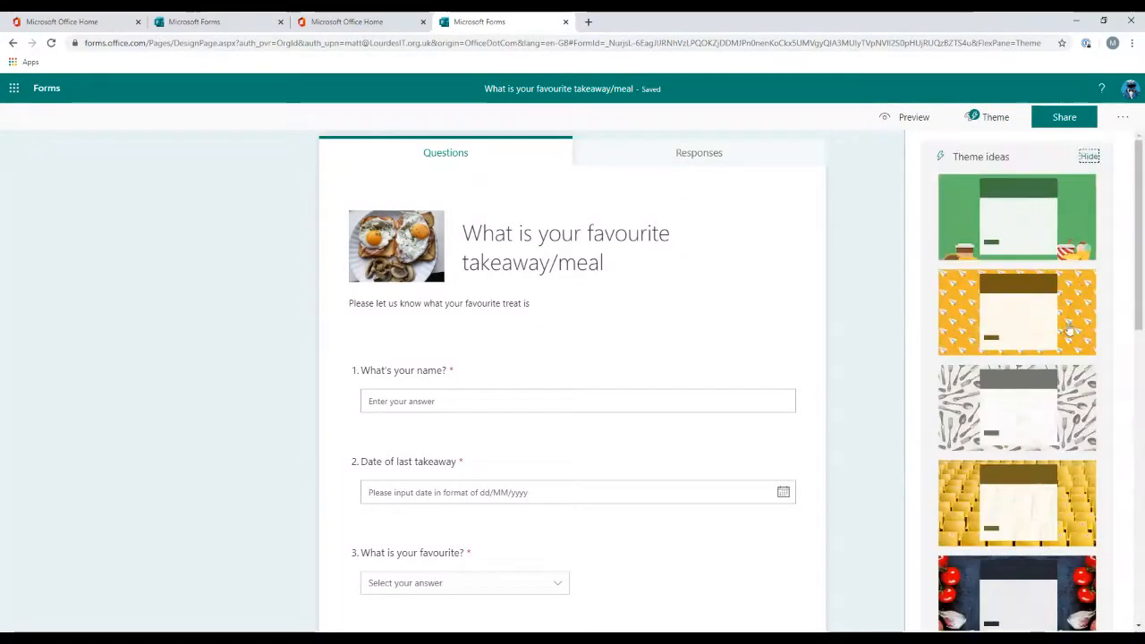
{"action": "left_click", "coordinate": [1080, 217]}
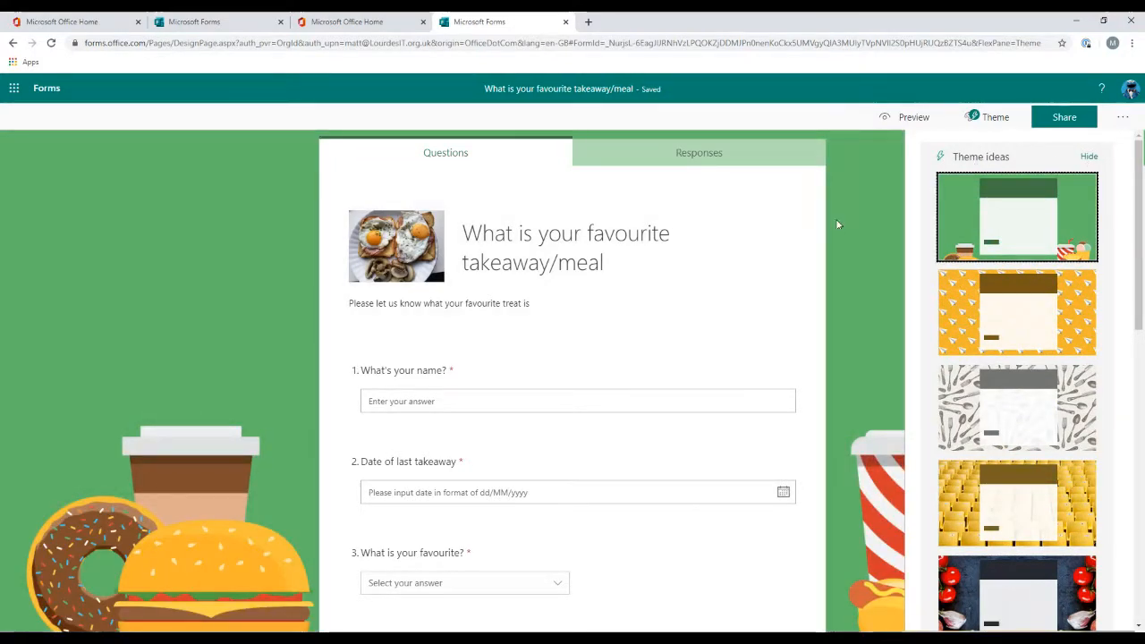
{"action": "left_click", "coordinate": [861, 231]}
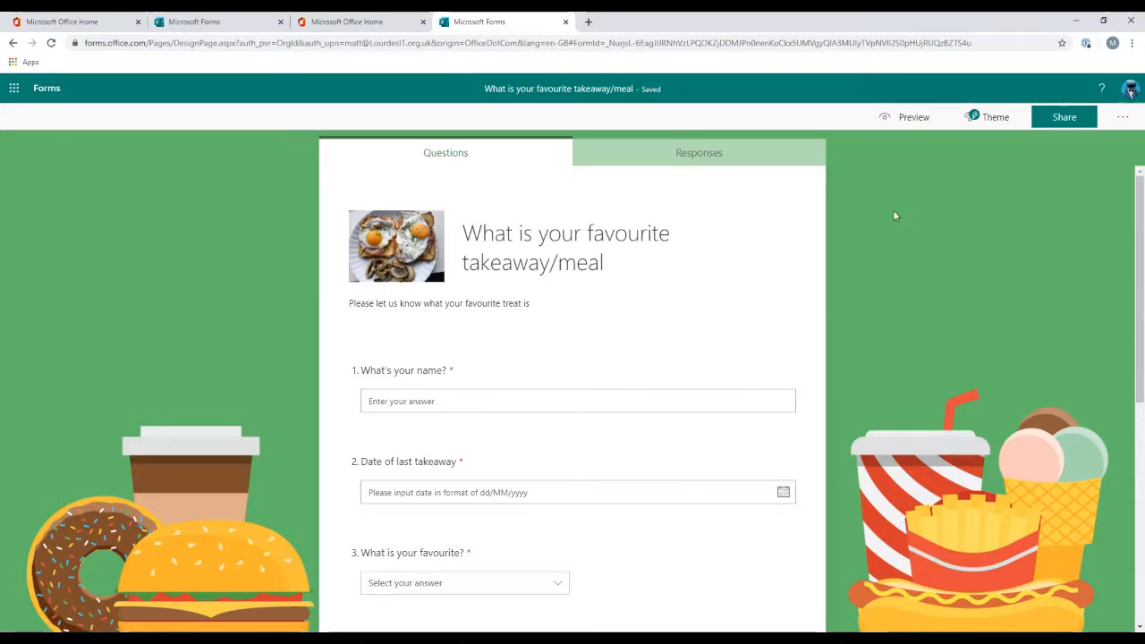
Step: Preview the themed form in both computer and mobile layouts, then go back to the editor
{"action": "left_click", "coordinate": [983, 117]}
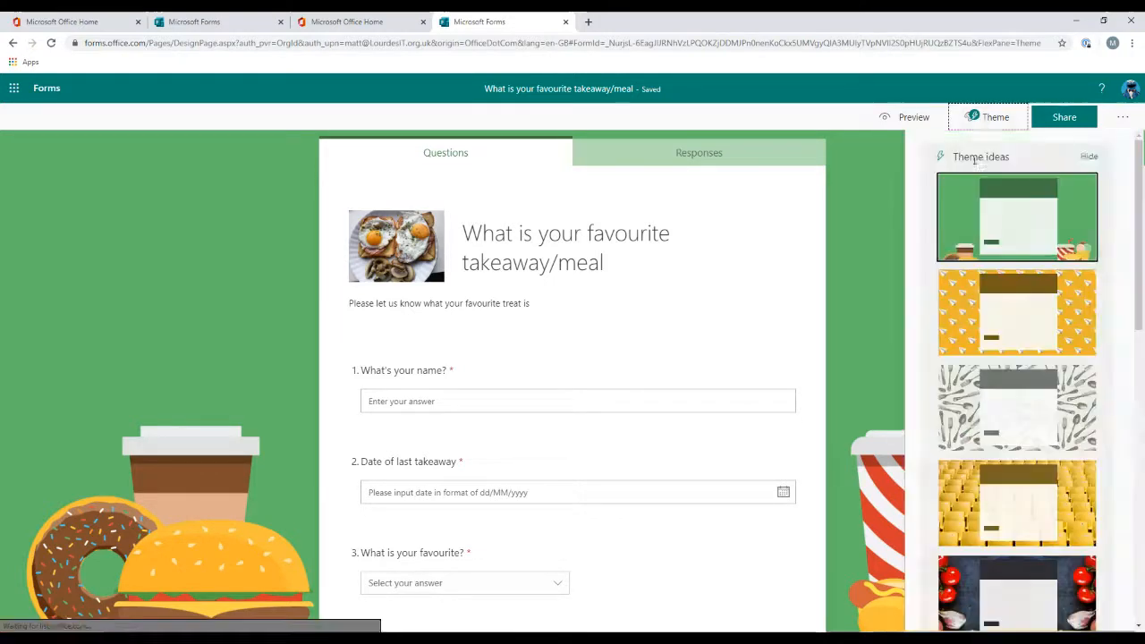
{"action": "left_click", "coordinate": [920, 120]}
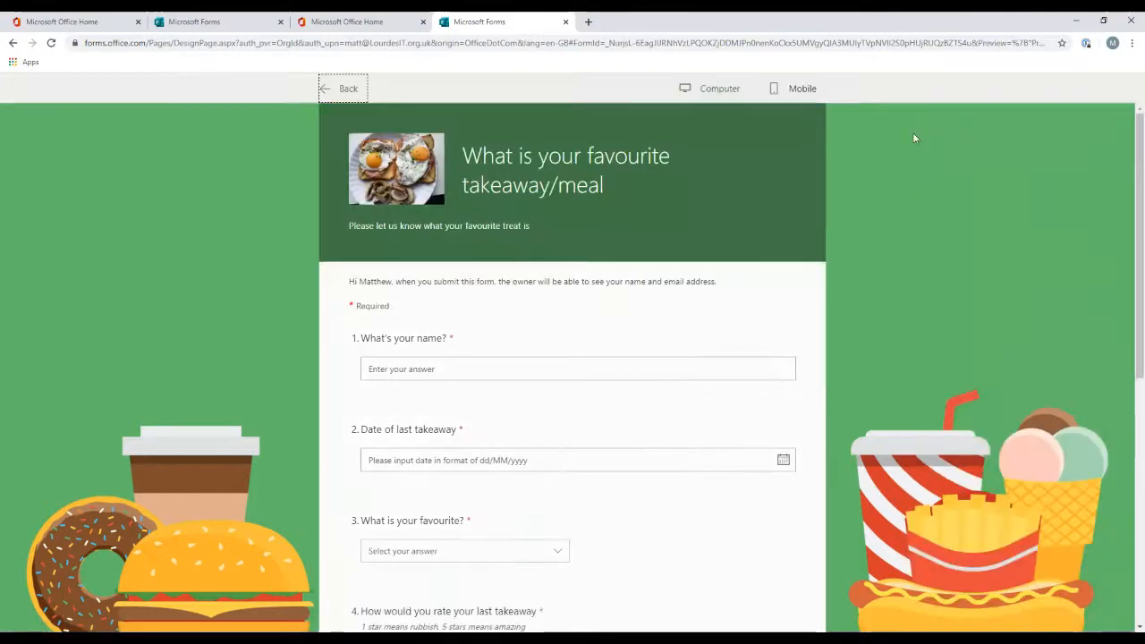
{"action": "scroll", "coordinate": [932, 211], "scroll_direction": "down", "scroll_amount": 5}
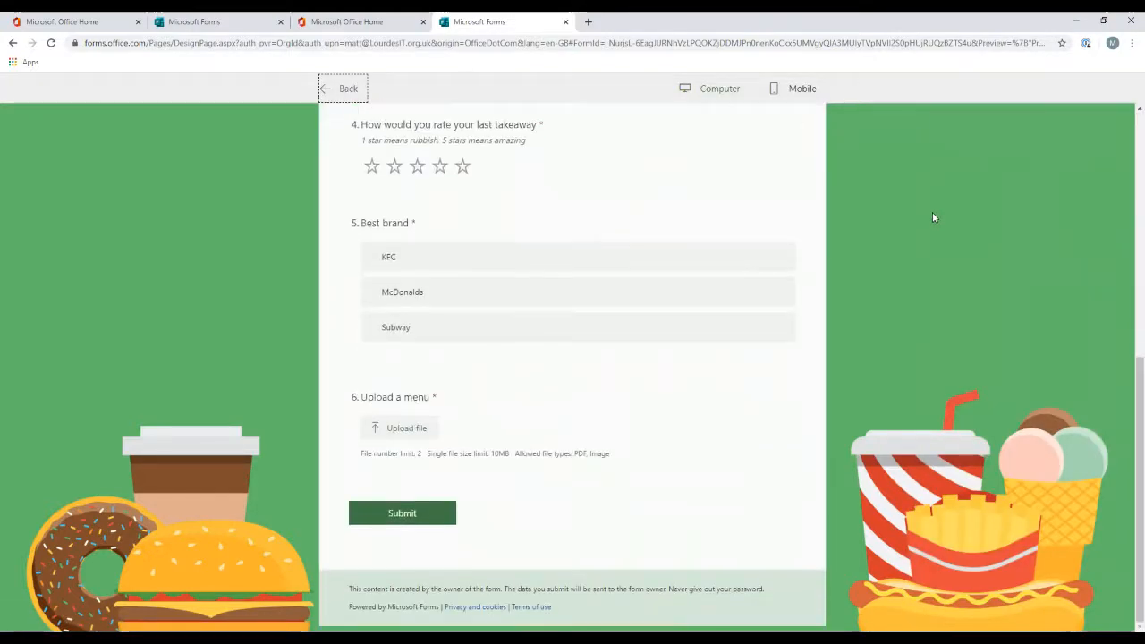
{"action": "scroll", "coordinate": [932, 211], "scroll_direction": "up", "scroll_amount": 2}
{"action": "scroll", "coordinate": [932, 218], "scroll_direction": "up", "scroll_amount": 3}
{"action": "left_click", "coordinate": [802, 89]}
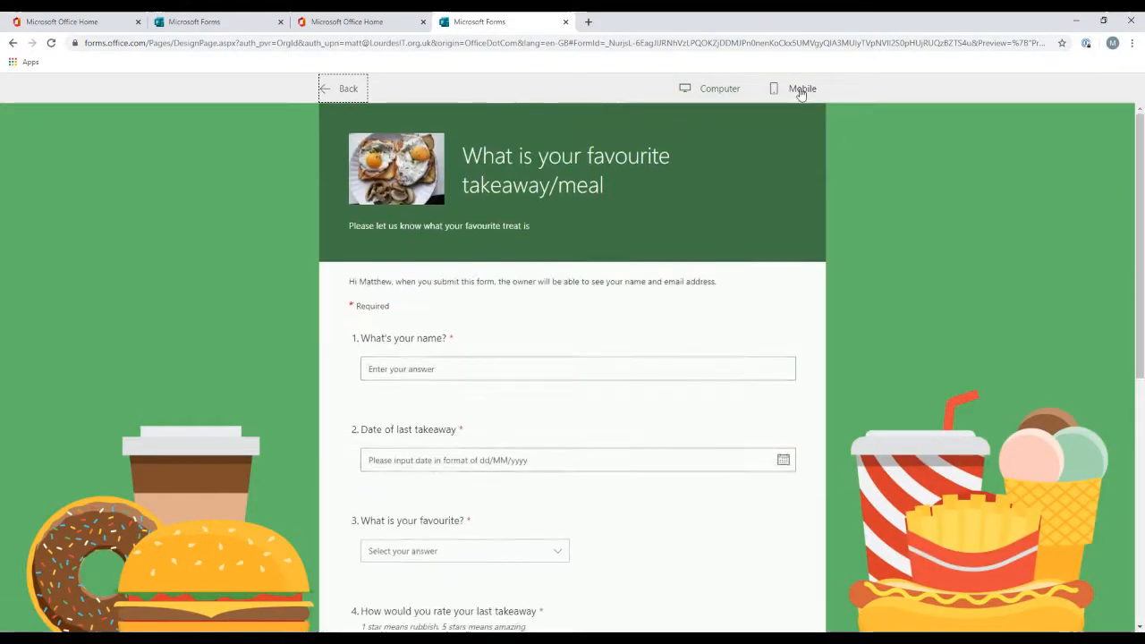
{"action": "scroll", "coordinate": [599, 214], "scroll_direction": "down", "scroll_amount": 8}
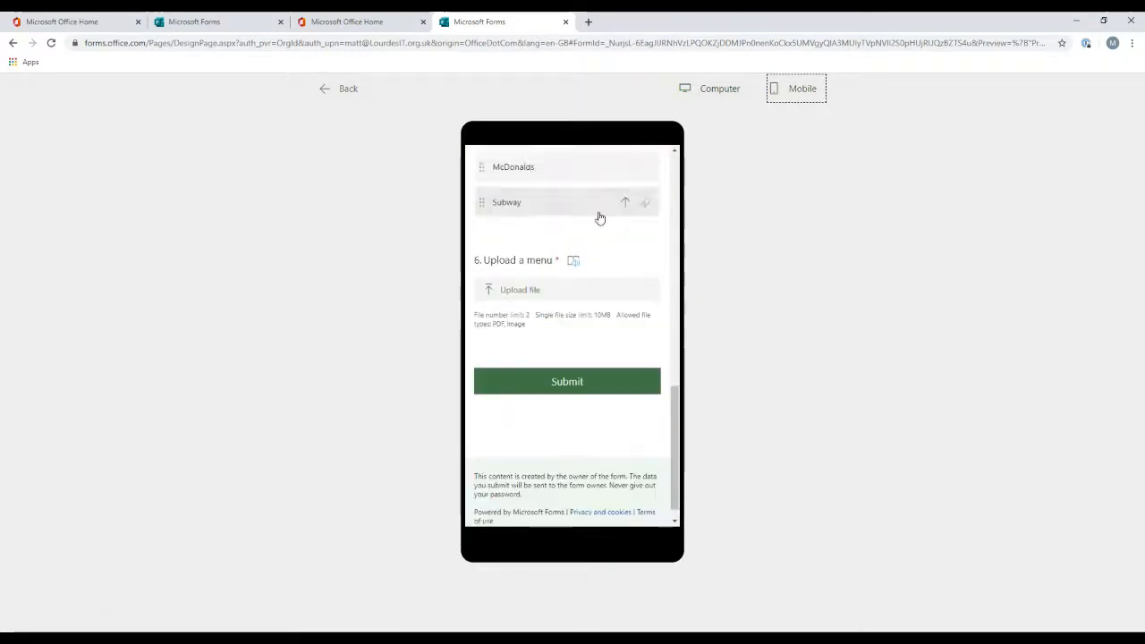
{"action": "scroll", "coordinate": [599, 217], "scroll_direction": "up", "scroll_amount": 2}
{"action": "scroll", "coordinate": [600, 217], "scroll_direction": "up", "scroll_amount": 6}
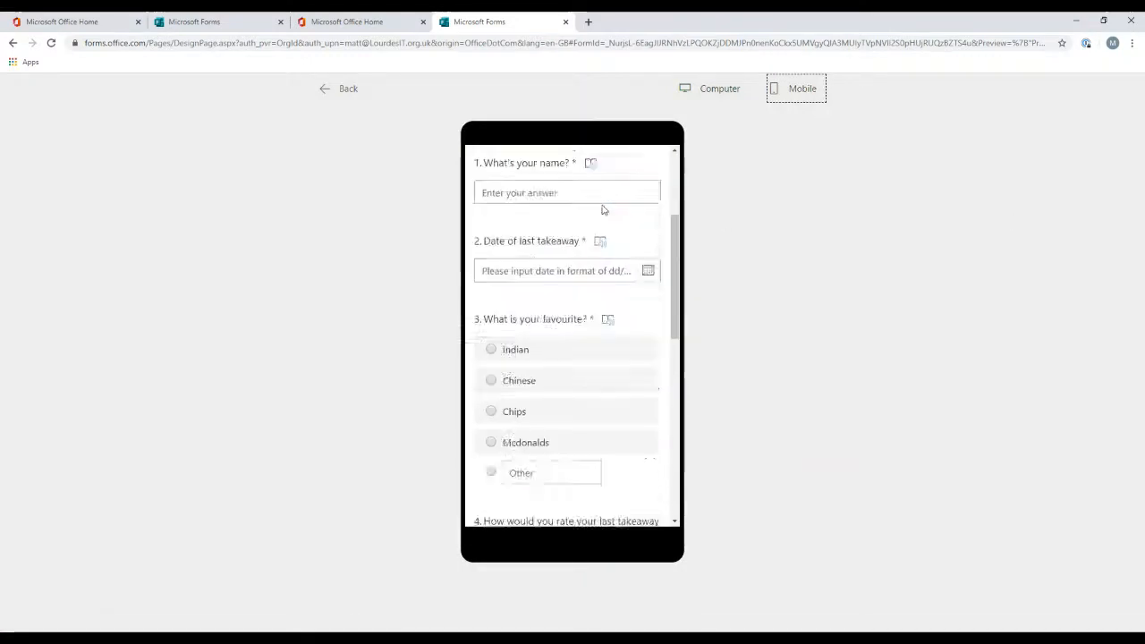
{"action": "left_click", "coordinate": [705, 91]}
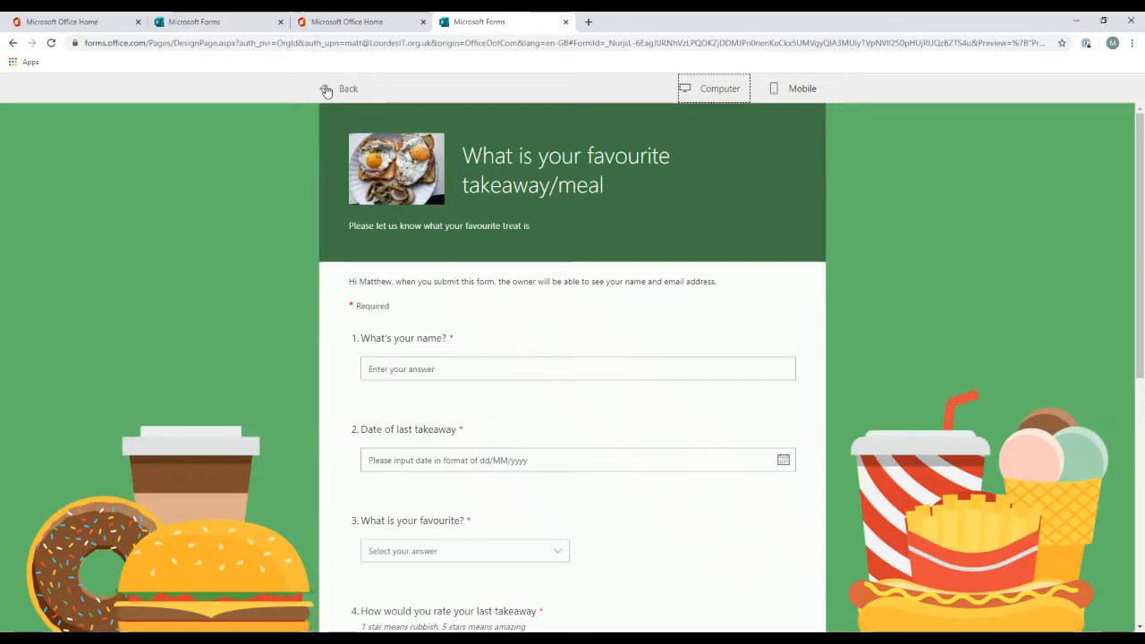
{"action": "left_click", "coordinate": [326, 90]}
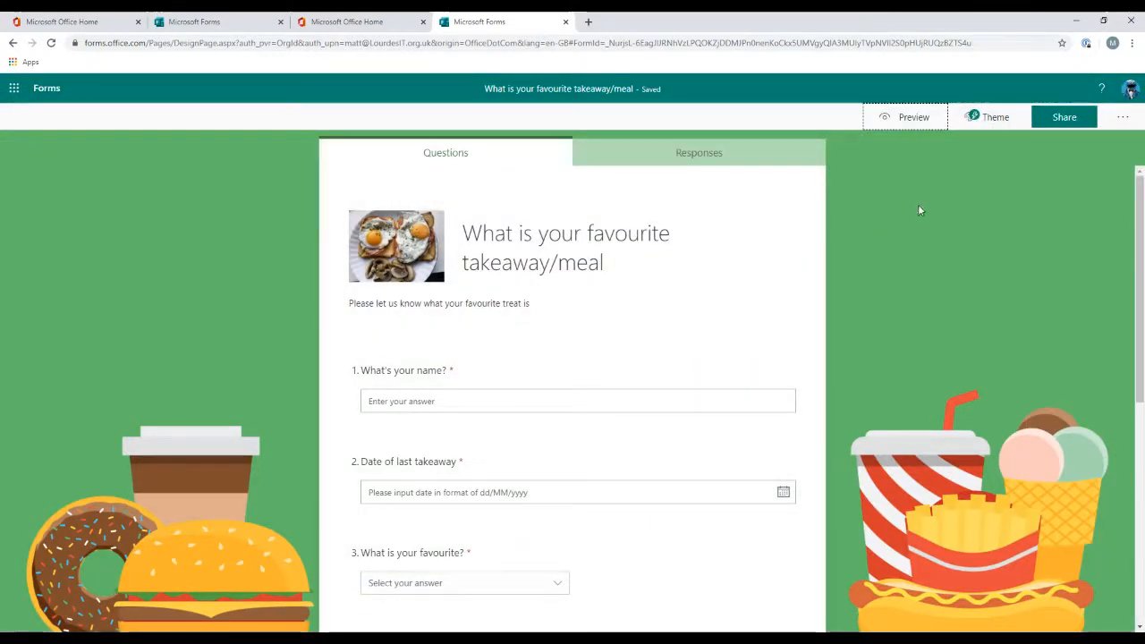
Step: Open the sharing options and review who can respond to the form
{"action": "left_click", "coordinate": [1090, 122]}
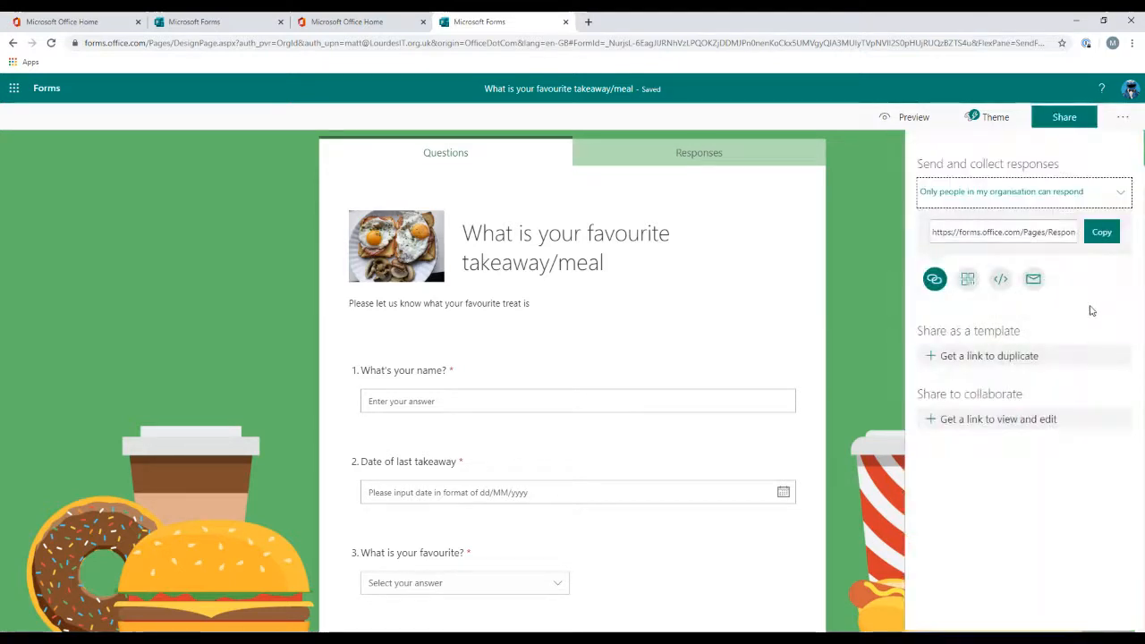
{"action": "left_click", "coordinate": [1033, 198]}
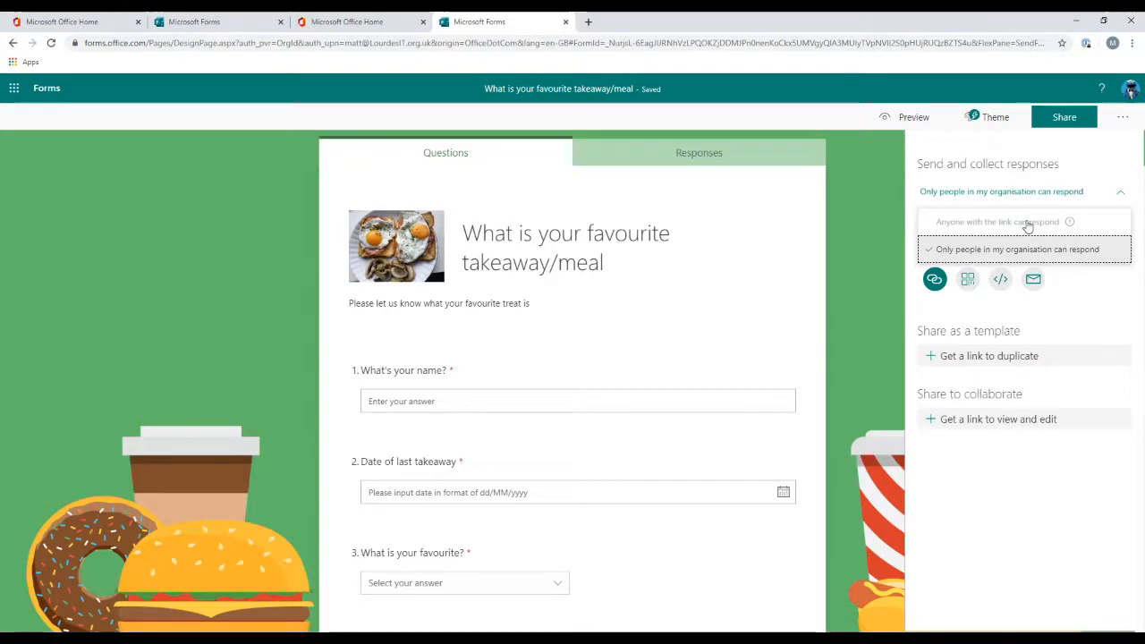
{"action": "left_click", "coordinate": [1028, 222]}
{"action": "left_click", "coordinate": [1032, 194]}
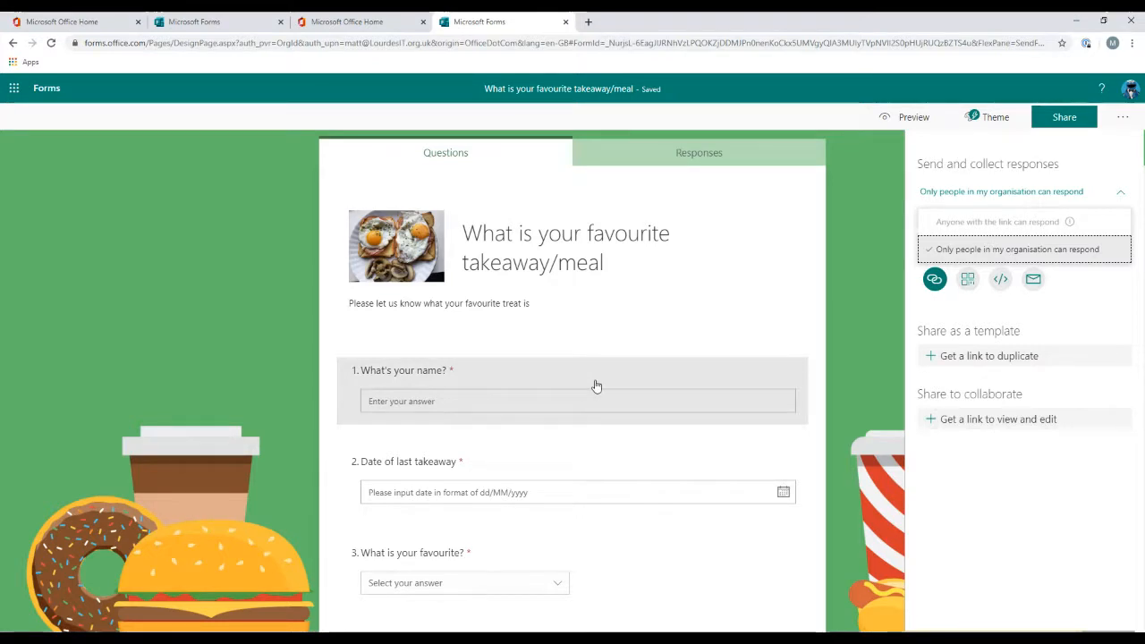
{"action": "left_click", "coordinate": [1089, 297]}
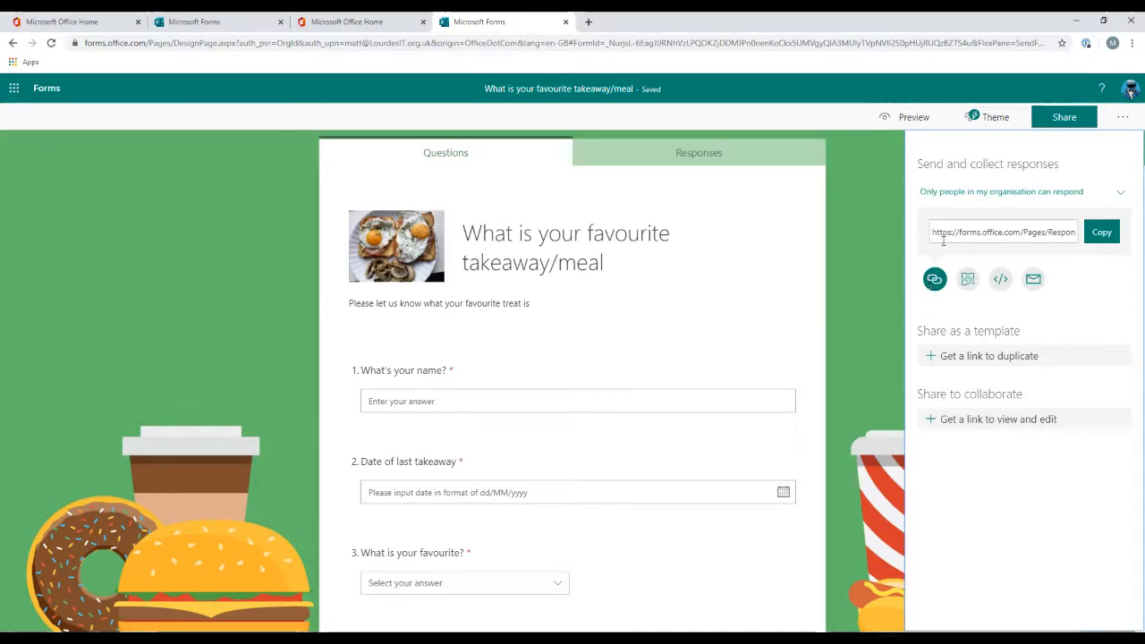
Step: Select and copy the form's response link
{"action": "left_click_drag", "start_coordinate": [932, 233], "coordinate": [1082, 234]}
{"action": "left_click", "coordinate": [1102, 233]}
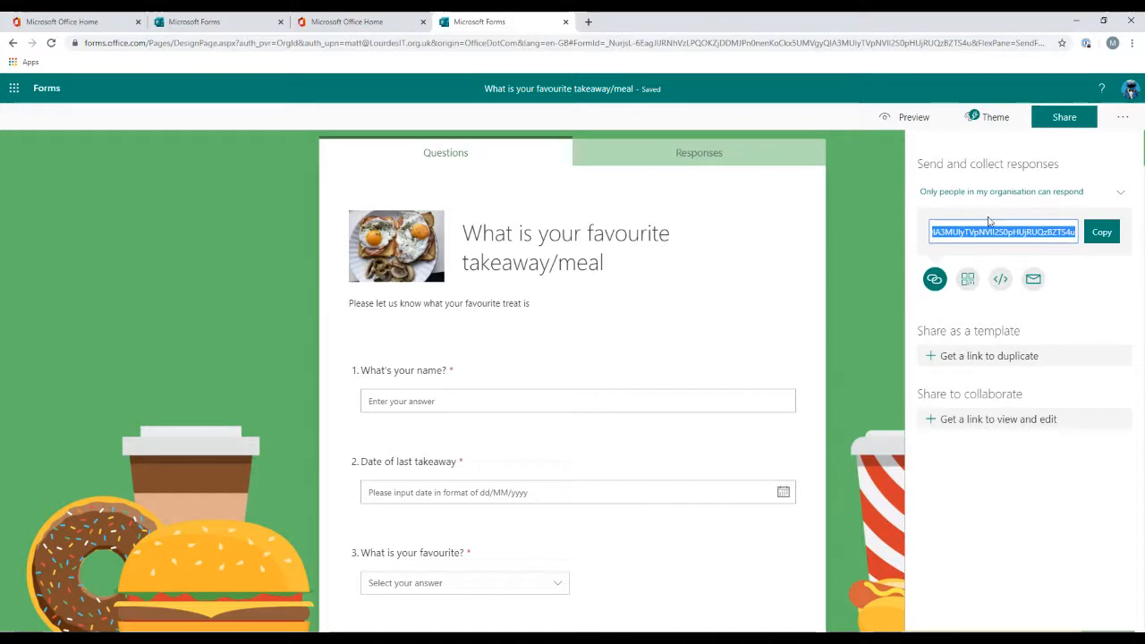
Step: Explore the QR code, embed code and email sharing options, then create a view-and-edit collaboration link
{"action": "left_click", "coordinate": [970, 289]}
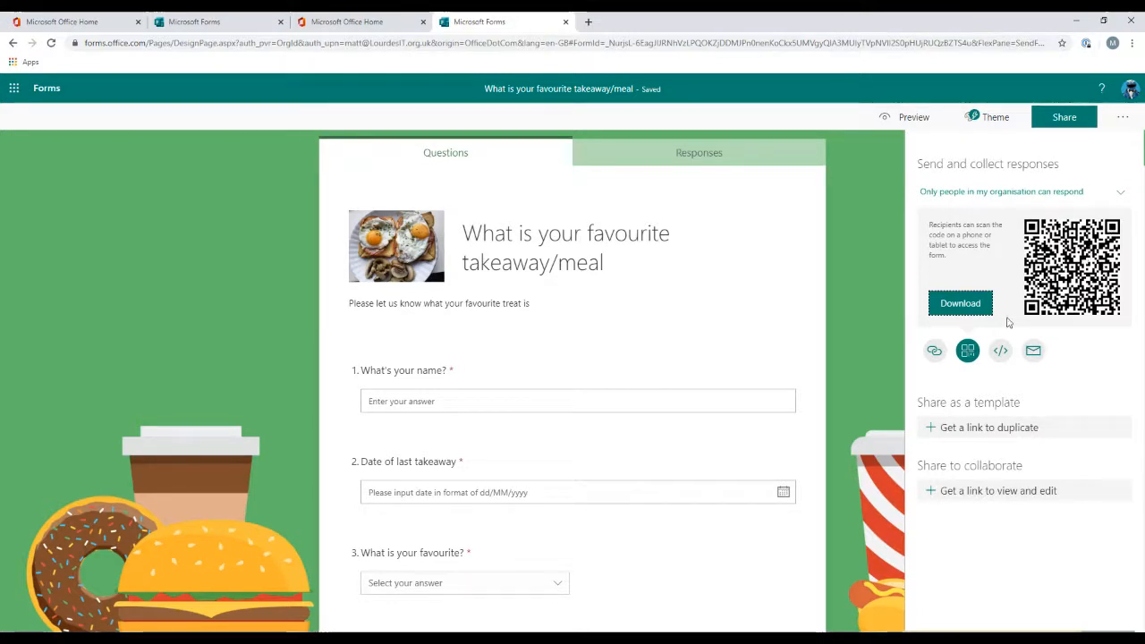
{"action": "left_click", "coordinate": [1001, 352]}
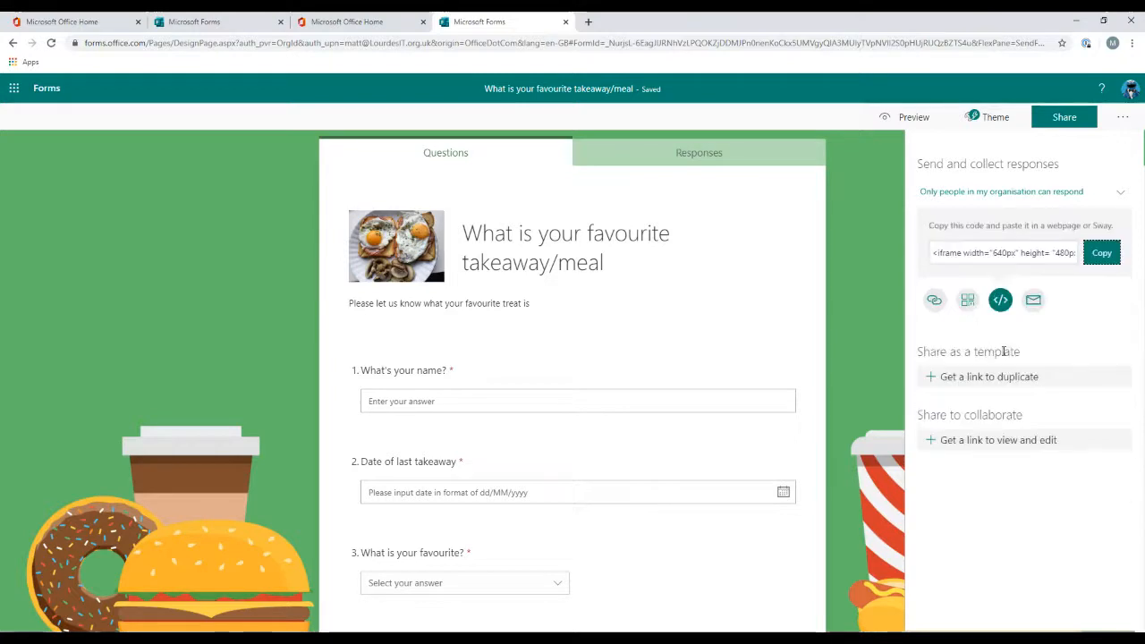
{"action": "left_click", "coordinate": [948, 252]}
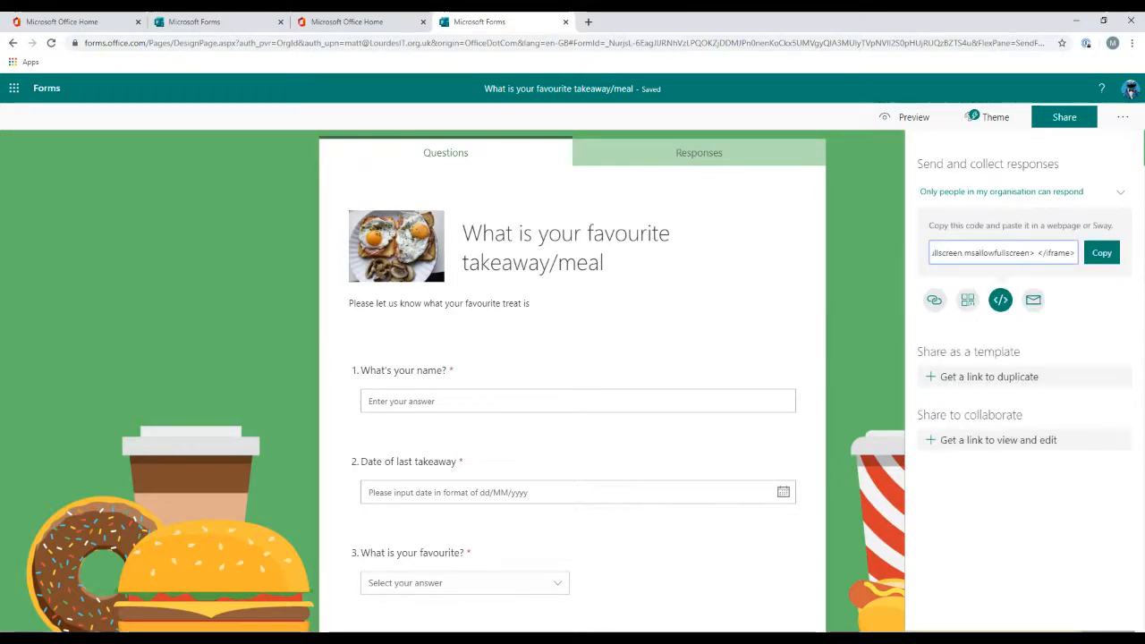
{"action": "left_click", "coordinate": [1033, 302]}
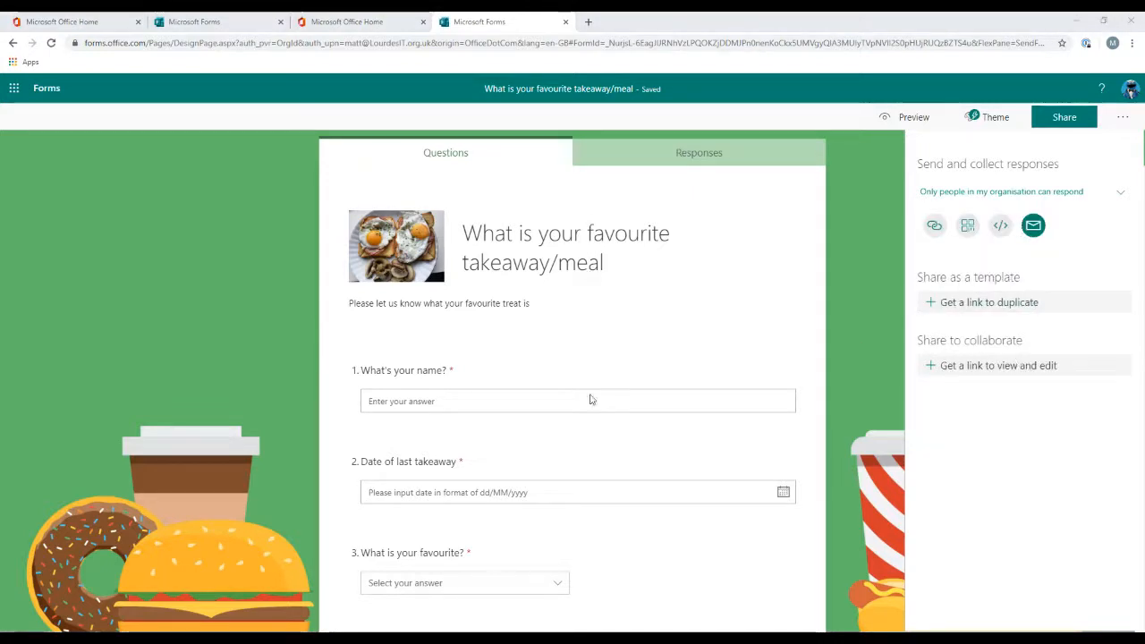
{"action": "left_click", "coordinate": [829, 287]}
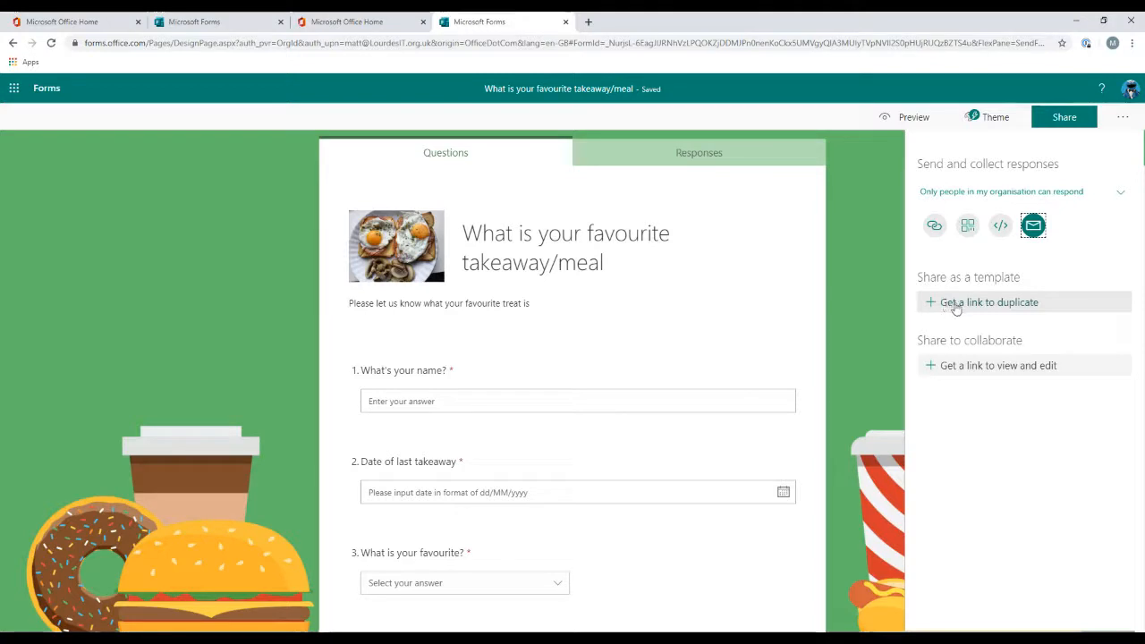
{"action": "left_click", "coordinate": [953, 367]}
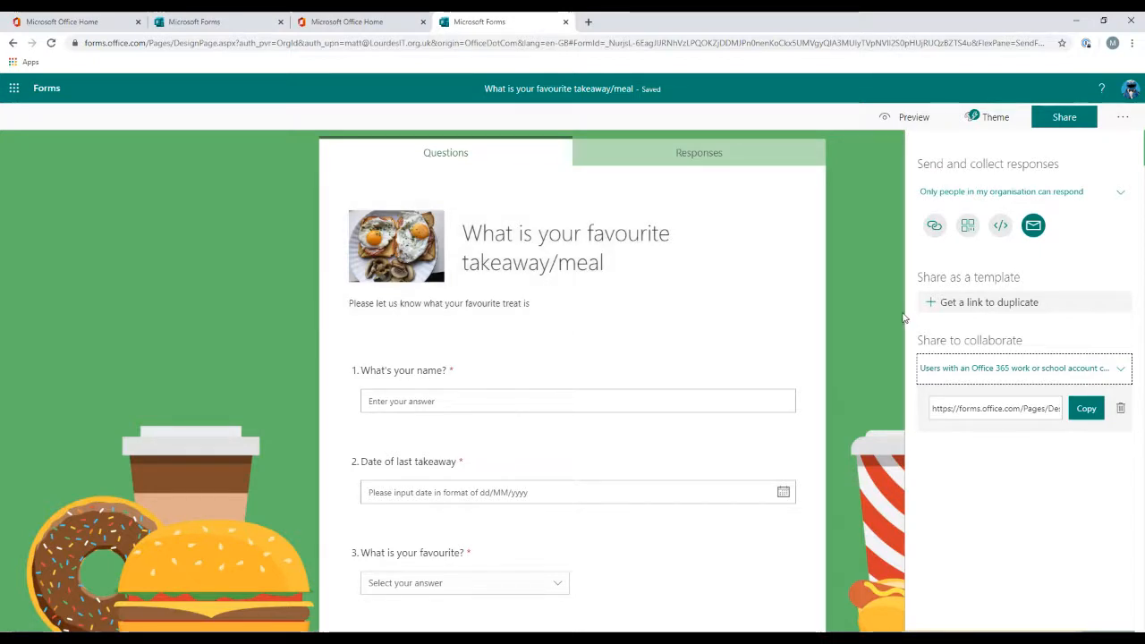
Step: Preview the form and enter a respondent's first name in the name question
{"action": "left_click", "coordinate": [925, 116]}
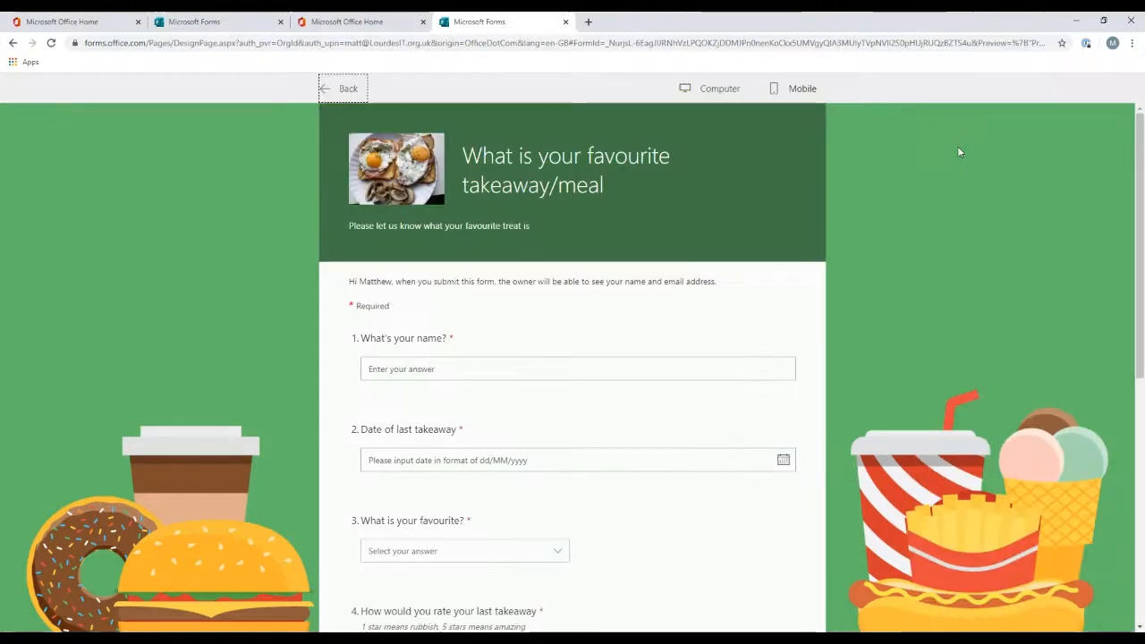
{"action": "left_click", "coordinate": [470, 373]}
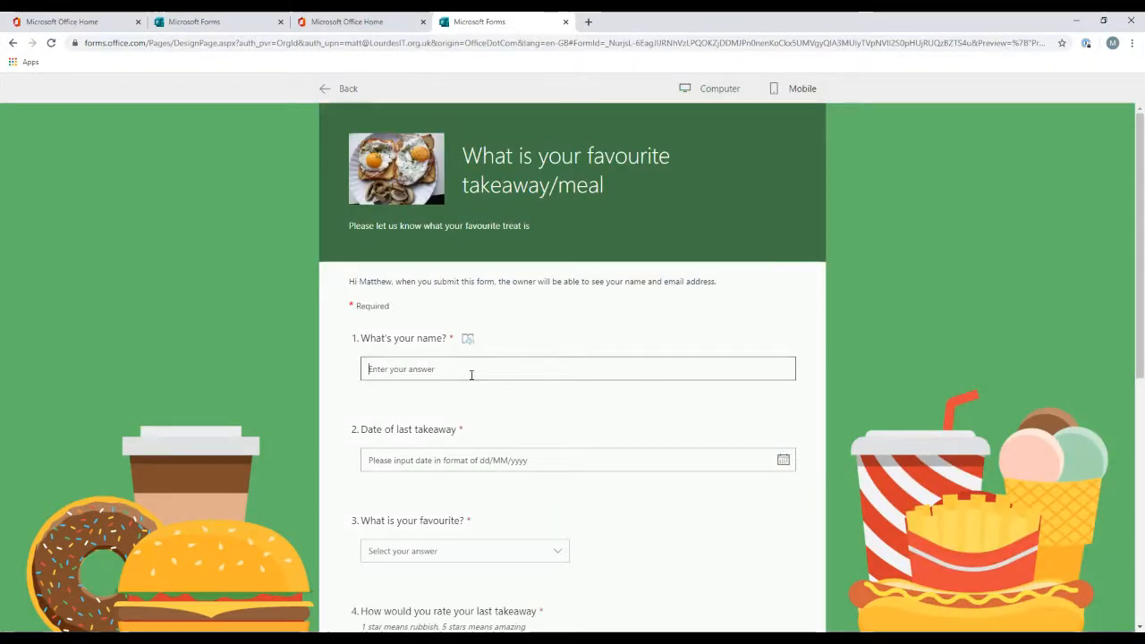
{"action": "type", "text": "Matt"}
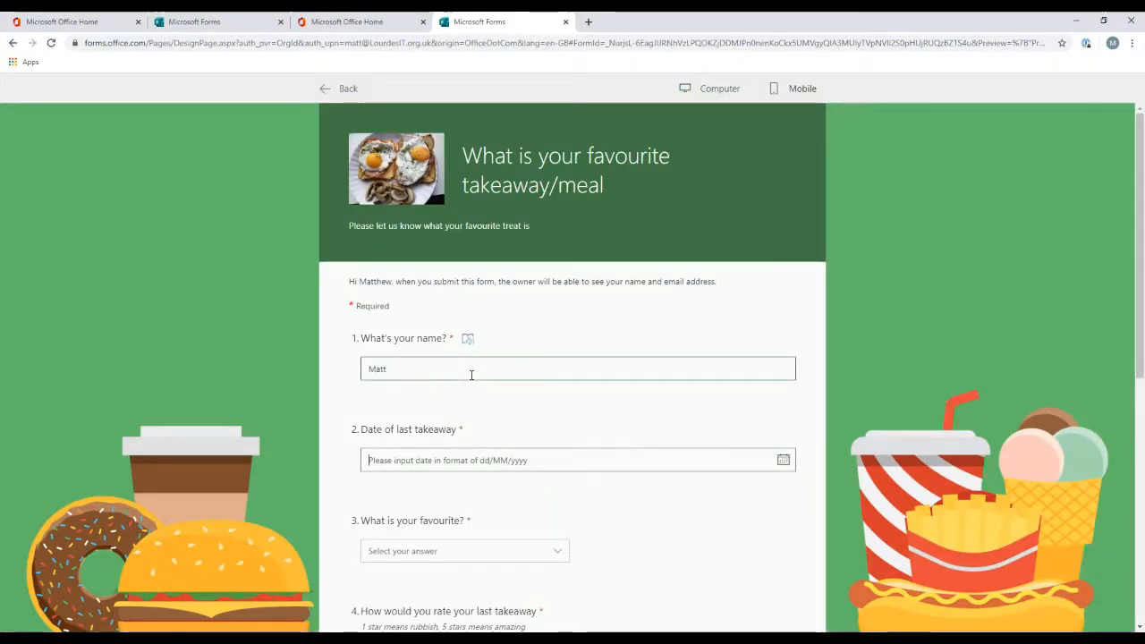
Step: Set the date of last takeaway to 30/03/2020 using the calendar picker
{"action": "left_click", "coordinate": [784, 463]}
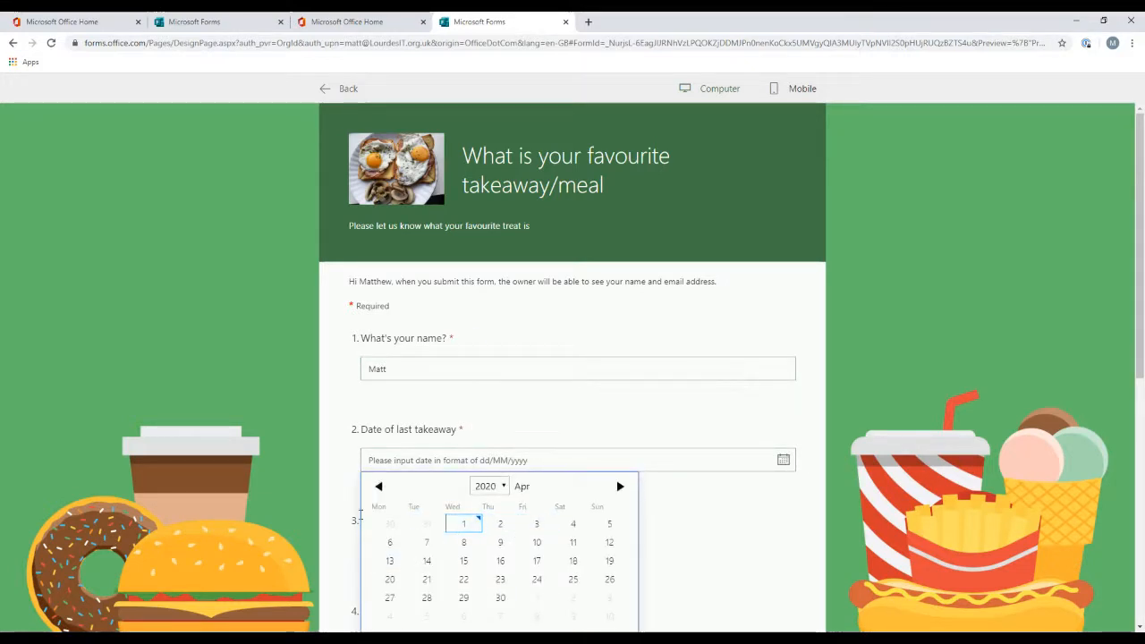
{"action": "left_click", "coordinate": [383, 529]}
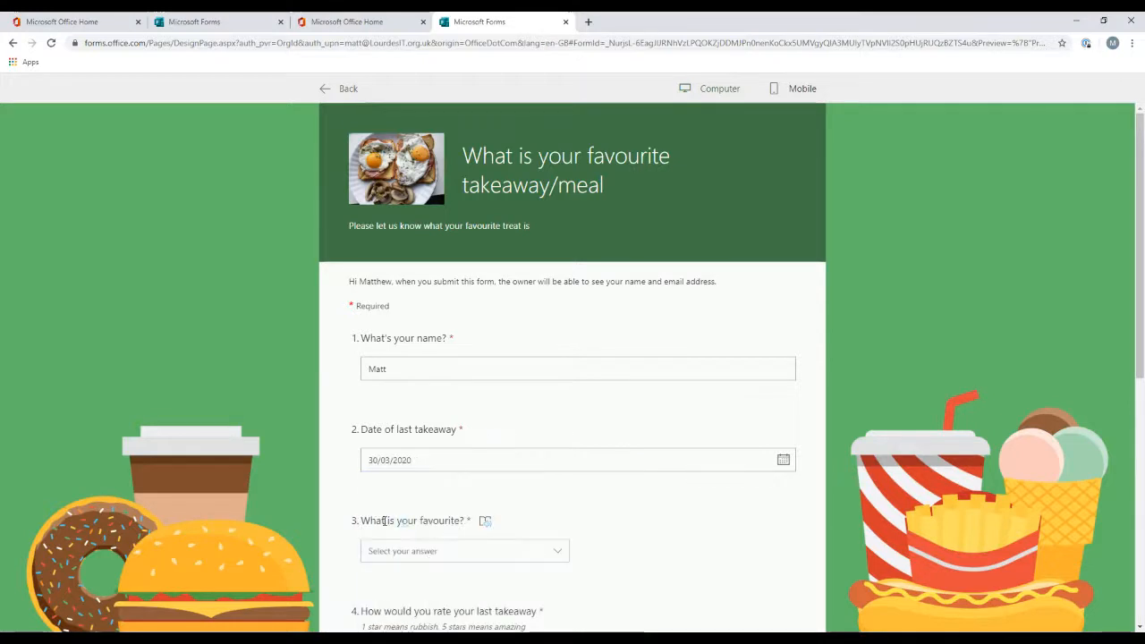
Step: Choose Indian as the favourite takeaway and give the last takeaway a 3-star rating
{"action": "scroll", "coordinate": [828, 435], "scroll_direction": "down", "scroll_amount": 2}
{"action": "left_click", "coordinate": [524, 371]}
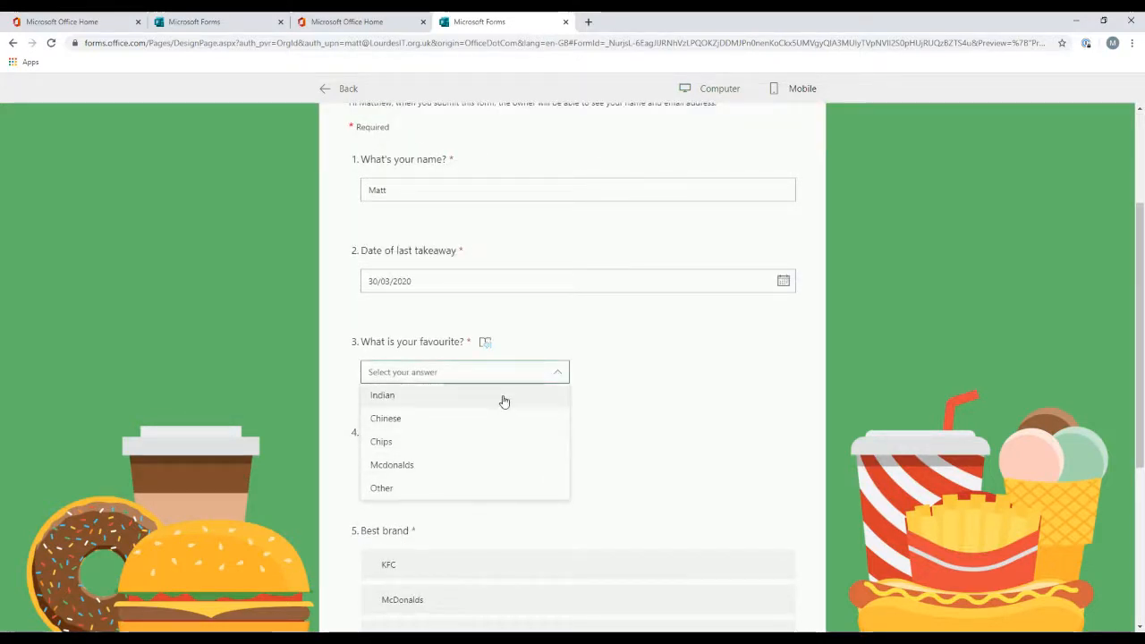
{"action": "left_click", "coordinate": [502, 400]}
{"action": "scroll", "coordinate": [800, 410], "scroll_direction": "down", "scroll_amount": 2}
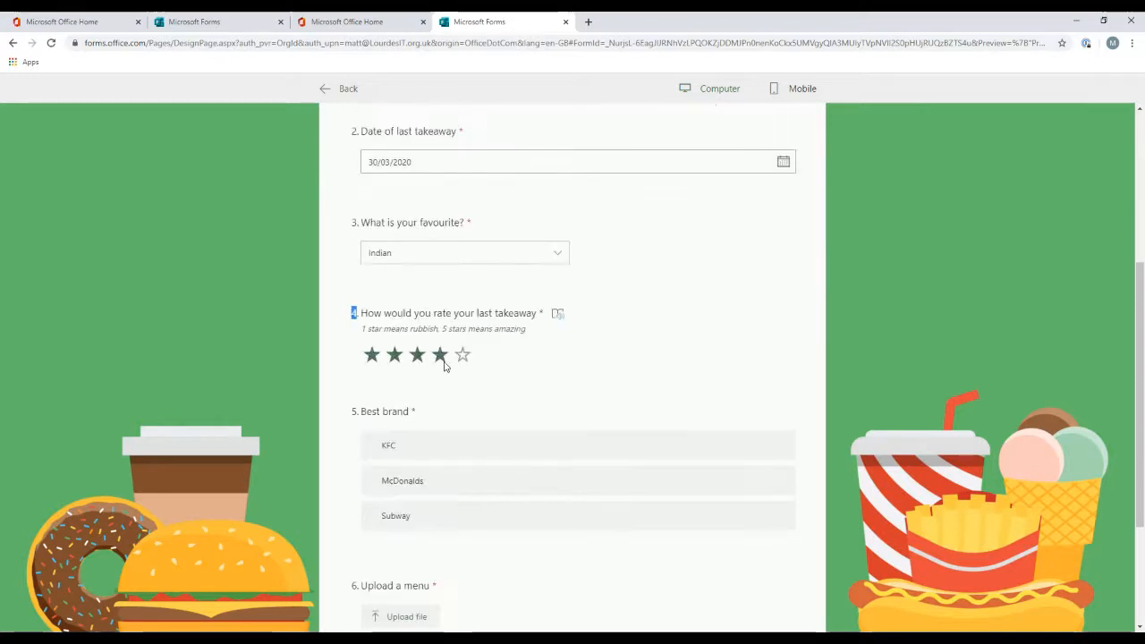
{"action": "left_click", "coordinate": [415, 358]}
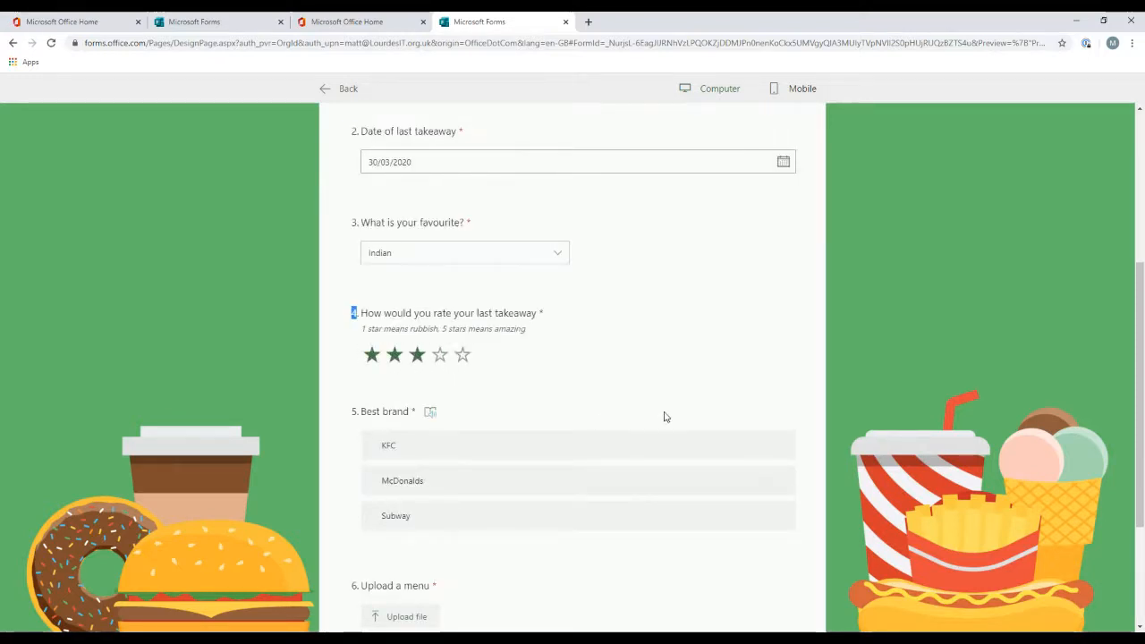
Step: Rank the best brands in the order McDonalds, Subway, KFC
{"action": "scroll", "coordinate": [662, 414], "scroll_direction": "down", "scroll_amount": 2}
{"action": "left_click_drag", "start_coordinate": [454, 371], "coordinate": [460, 326]}
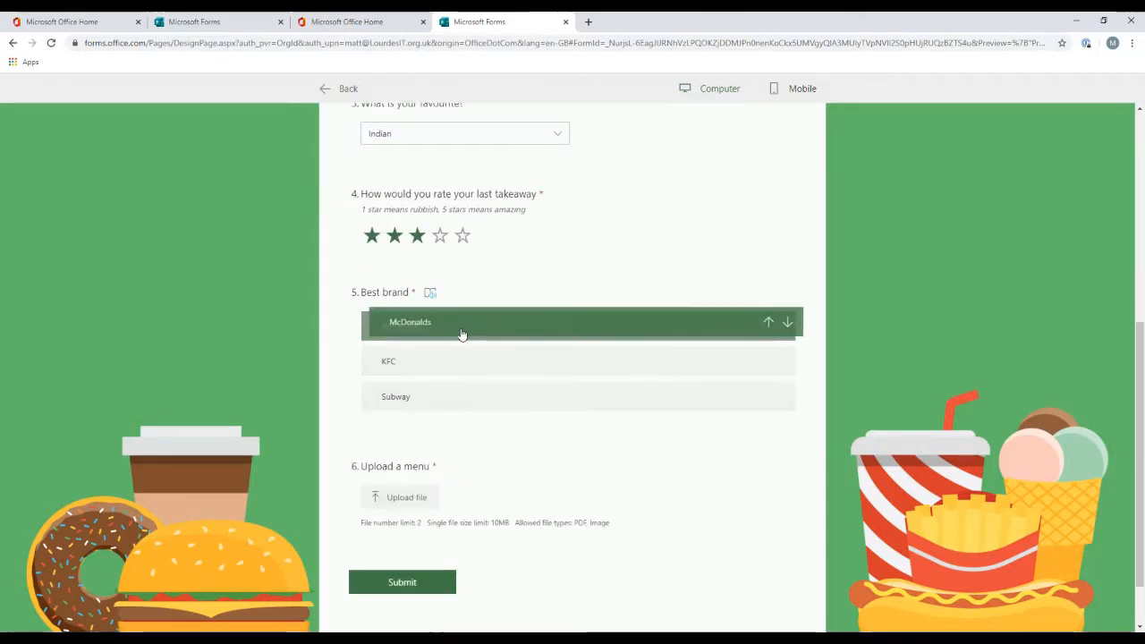
{"action": "left_click_drag", "start_coordinate": [468, 409], "coordinate": [474, 372]}
Step: Upload the LIT Feedback.fw image as the menu file and submit the response
{"action": "scroll", "coordinate": [631, 416], "scroll_direction": "down", "scroll_amount": 1}
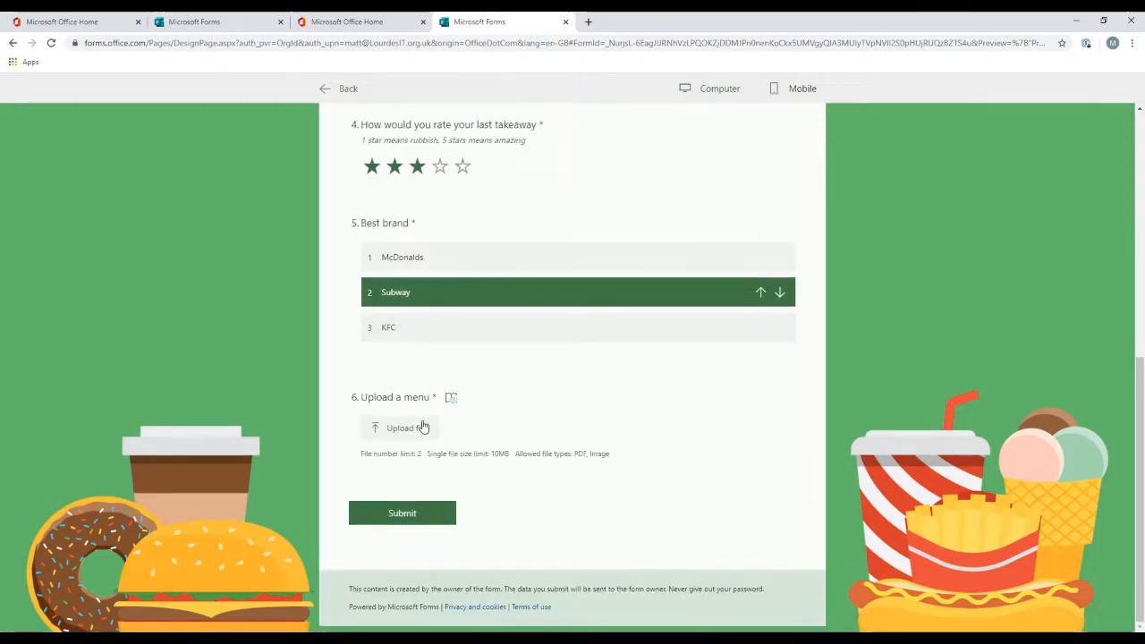
{"action": "left_click", "coordinate": [394, 431]}
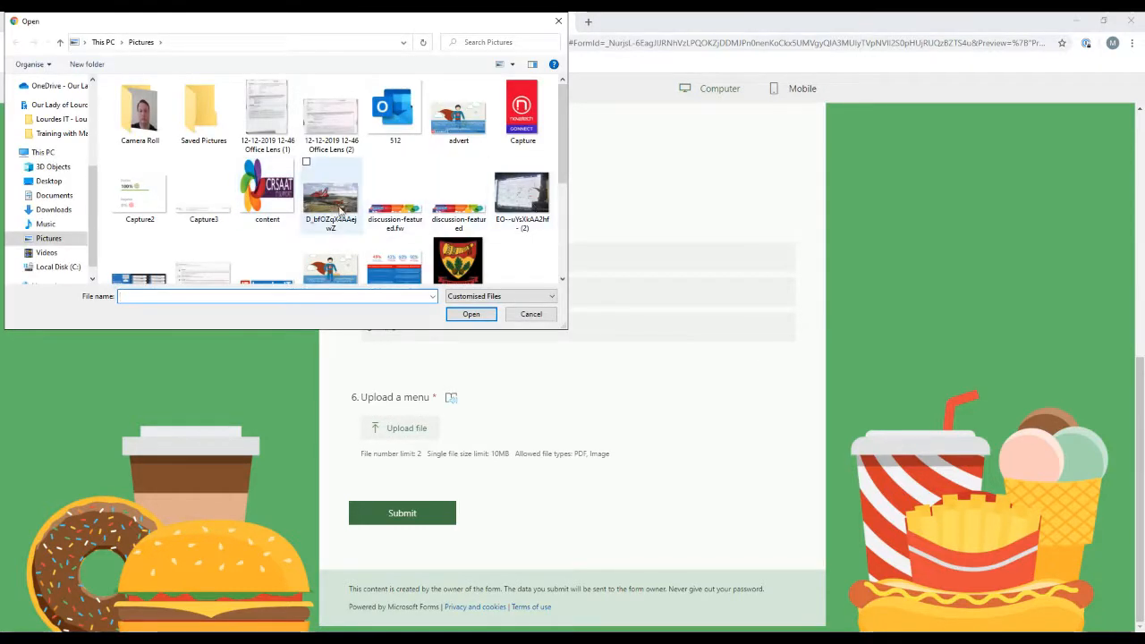
{"action": "scroll", "coordinate": [390, 212], "scroll_direction": "down", "scroll_amount": 1}
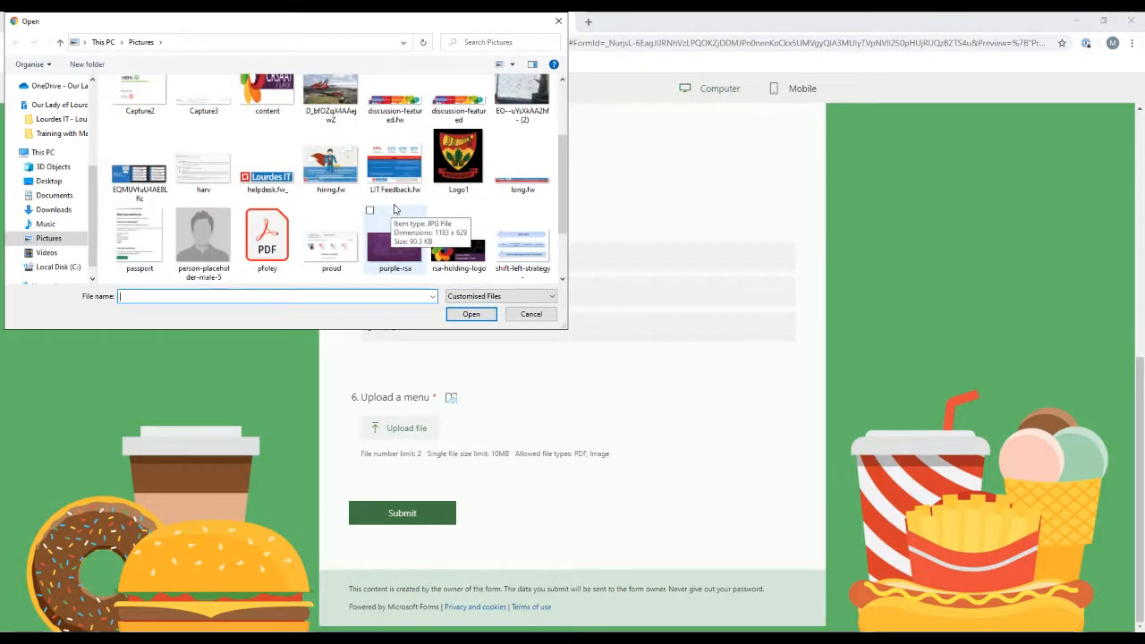
{"action": "double_click", "coordinate": [394, 161]}
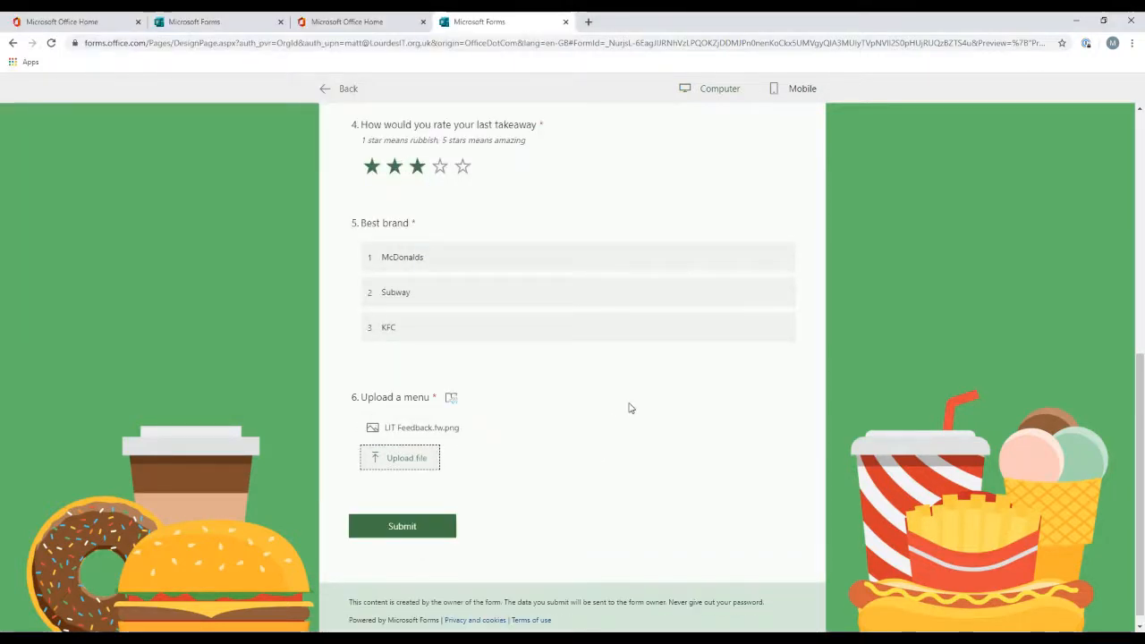
{"action": "left_click", "coordinate": [413, 533]}
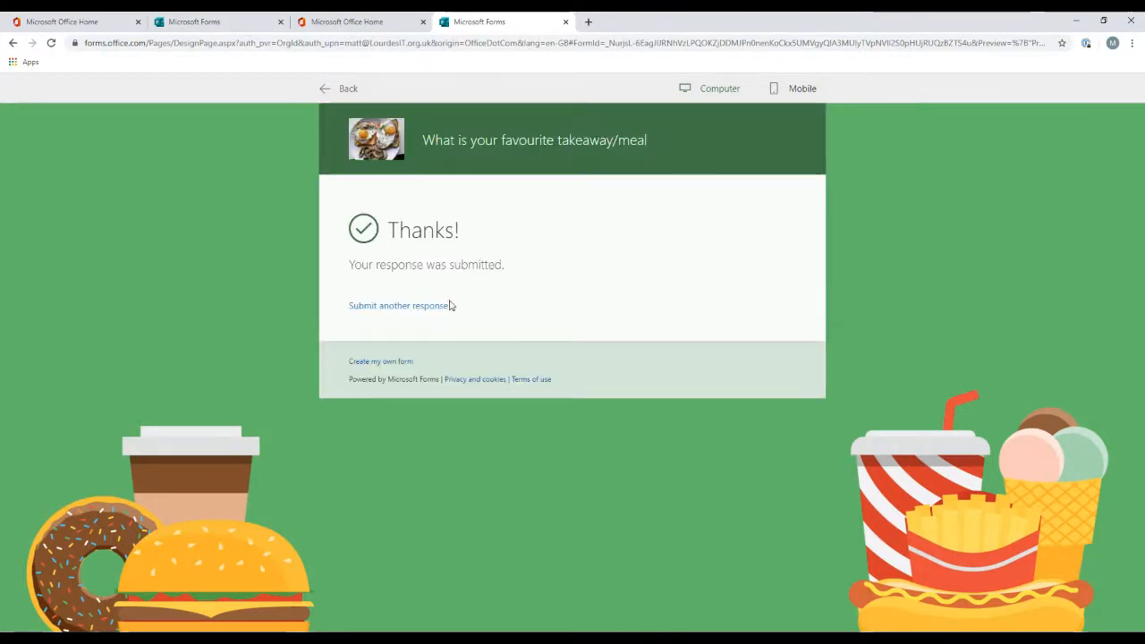
Step: Start another response and enter a second respondent's first name
{"action": "left_click", "coordinate": [408, 306]}
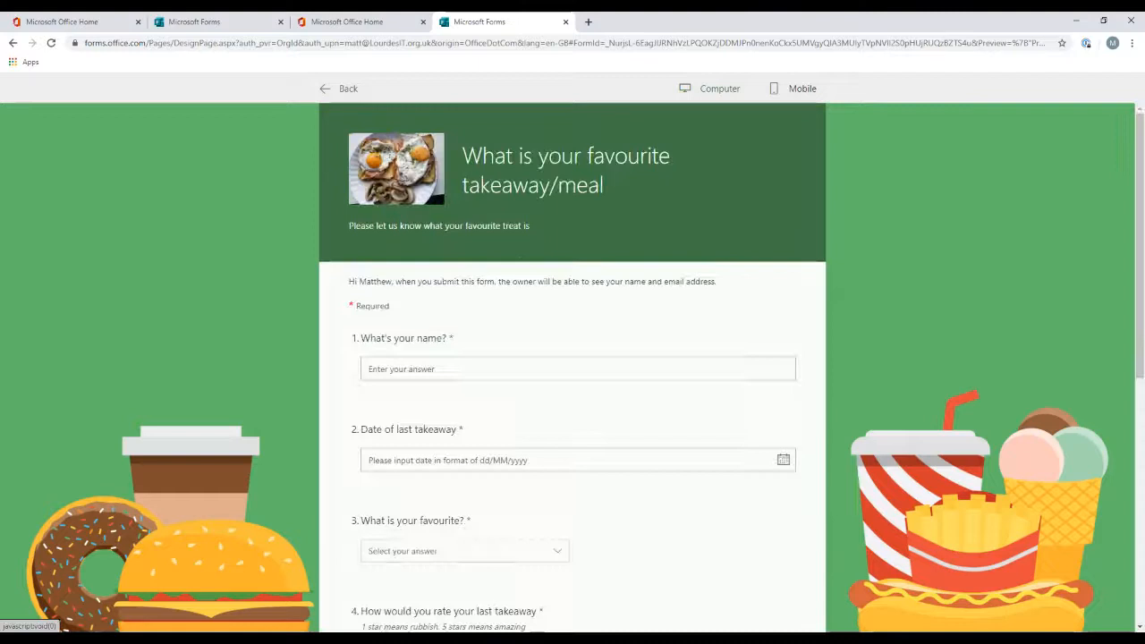
{"action": "left_click", "coordinate": [696, 371]}
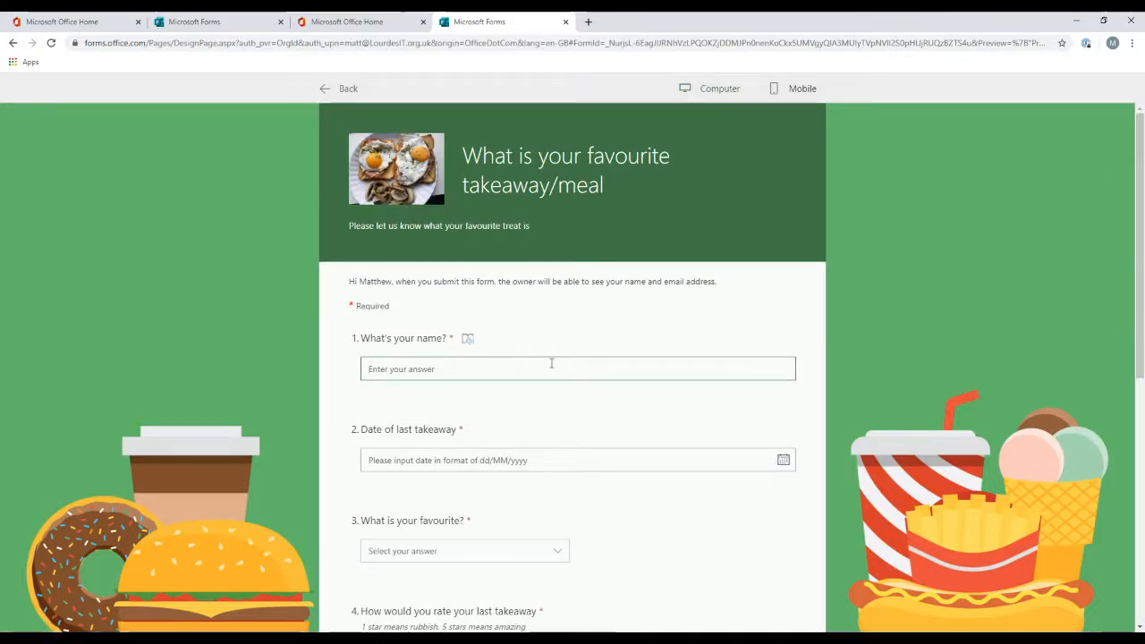
{"action": "type", "text": "Shayne"}
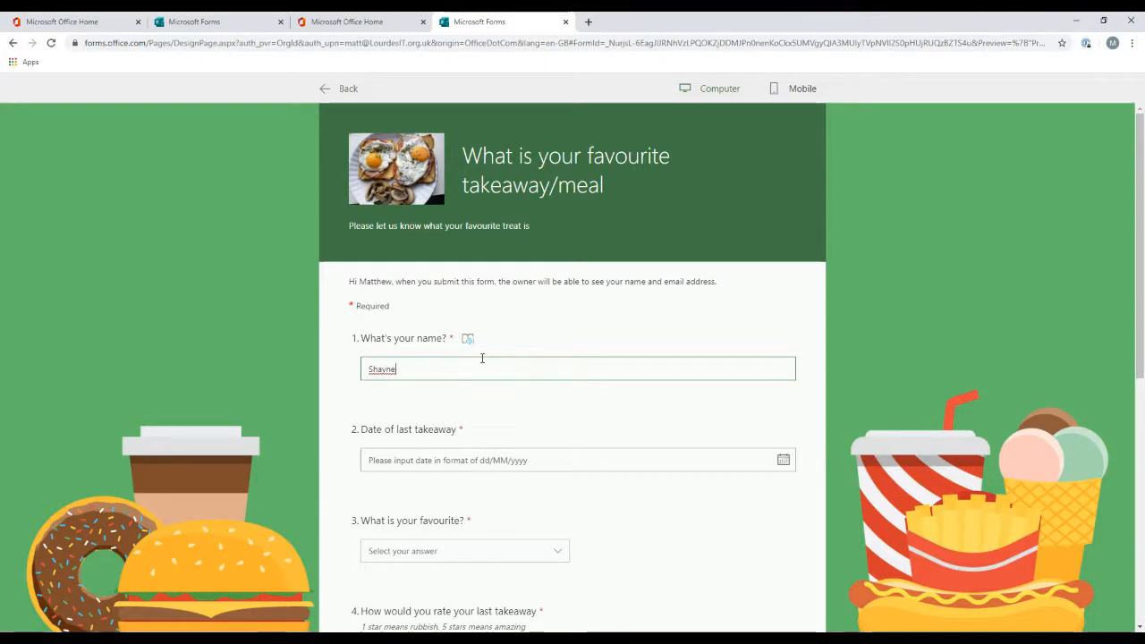
Step: Set the date of last takeaway to 31/03/2020 and choose Mcdonalds as the favourite
{"action": "scroll", "coordinate": [644, 353], "scroll_direction": "down", "scroll_amount": 1}
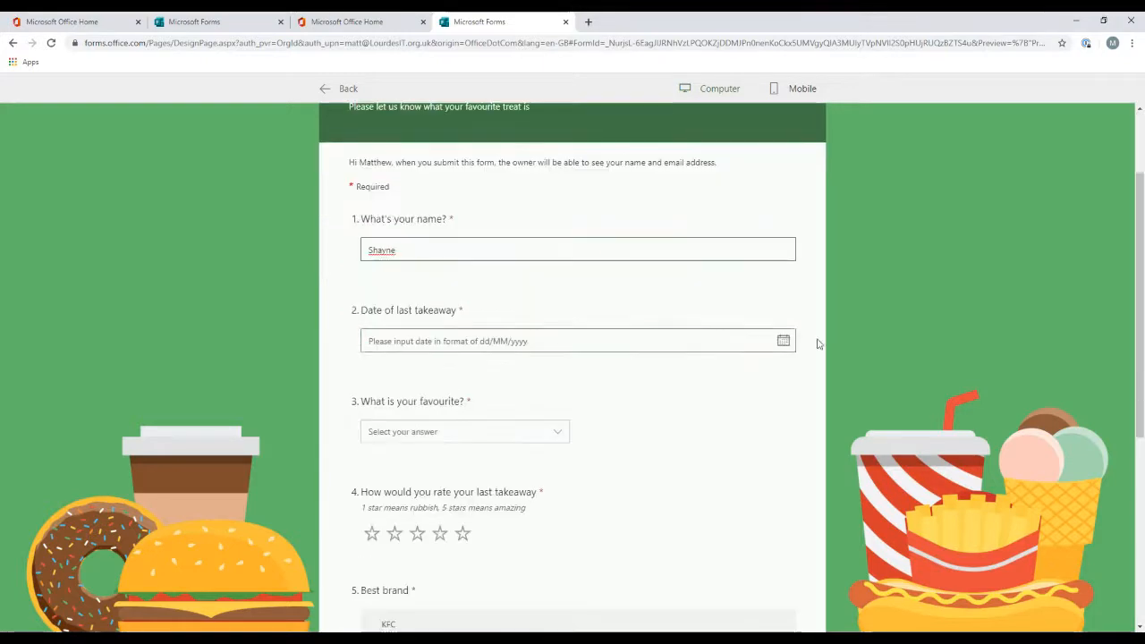
{"action": "left_click", "coordinate": [783, 343]}
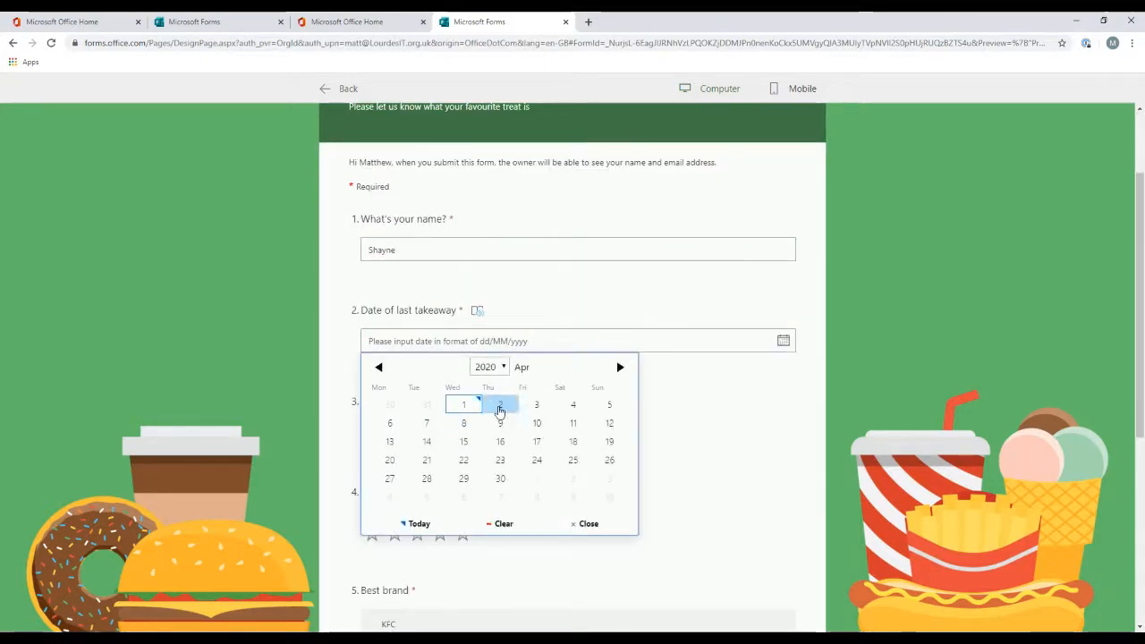
{"action": "left_click", "coordinate": [428, 408]}
{"action": "left_click", "coordinate": [450, 434]}
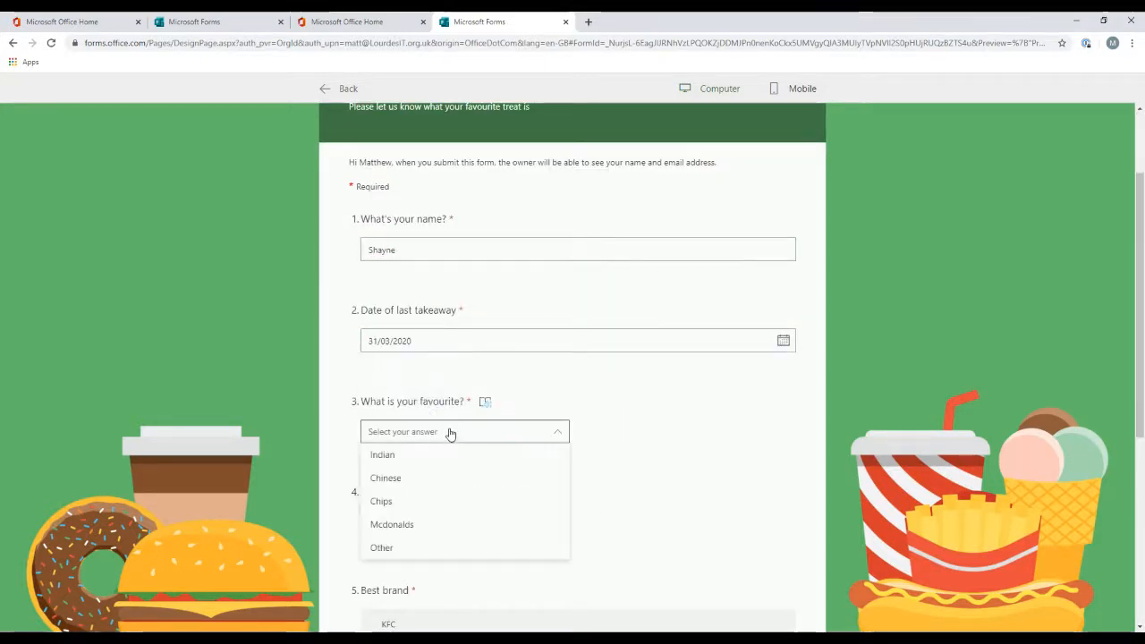
{"action": "left_click", "coordinate": [462, 527]}
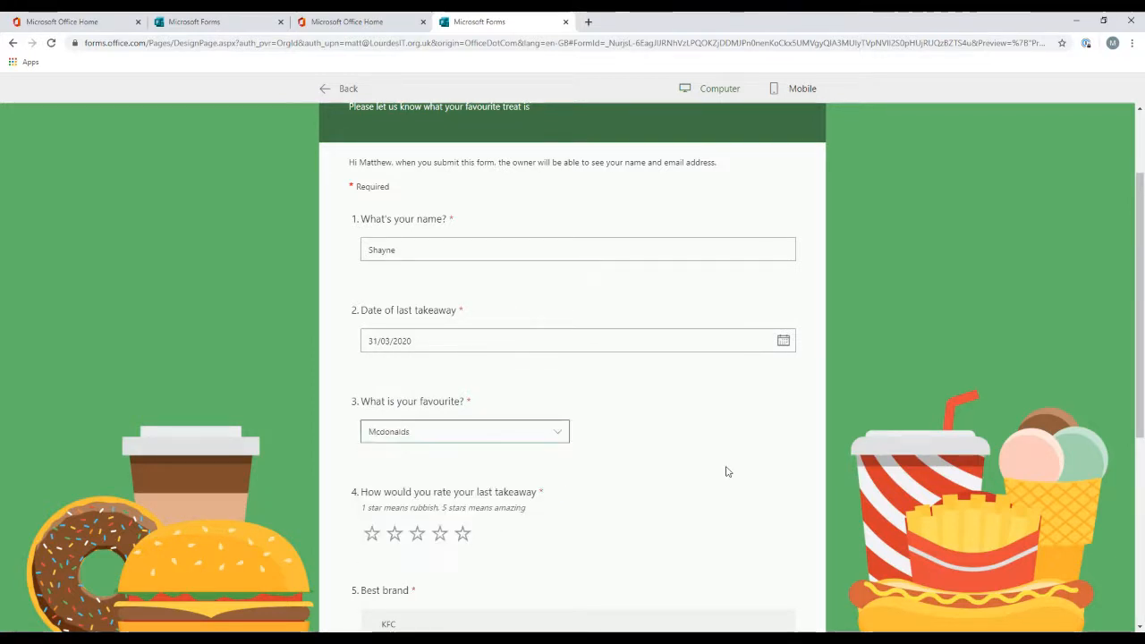
Step: Give the last takeaway a 5-star rating and rank the brands McDonalds, Subway, KFC
{"action": "scroll", "coordinate": [747, 455], "scroll_direction": "down", "scroll_amount": 2}
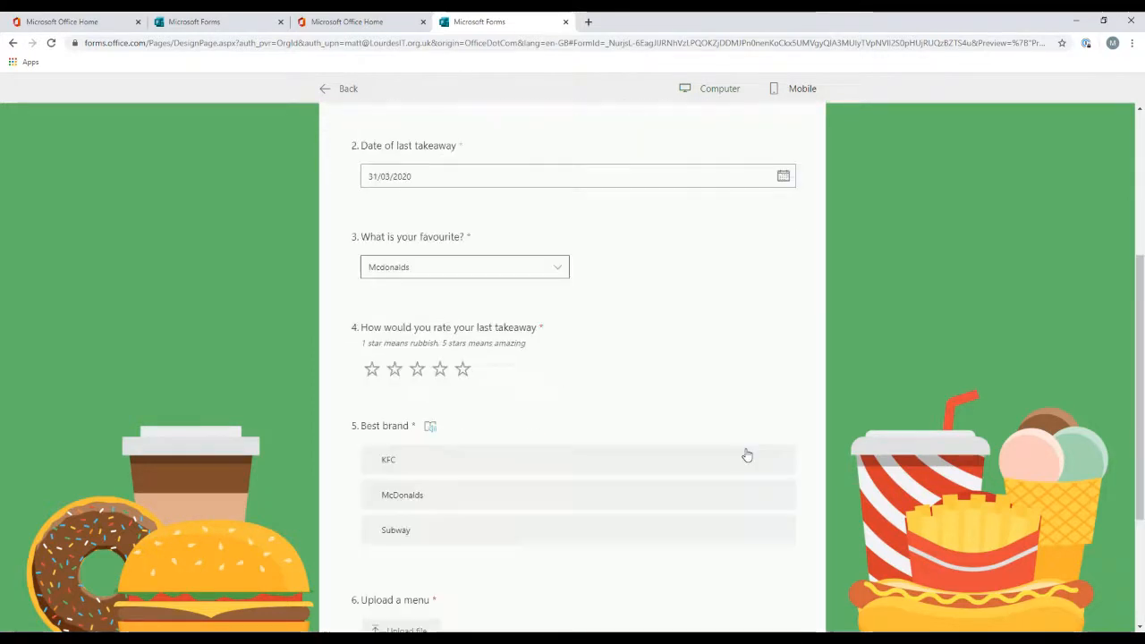
{"action": "left_click", "coordinate": [460, 356]}
{"action": "scroll", "coordinate": [585, 406], "scroll_direction": "down", "scroll_amount": 1}
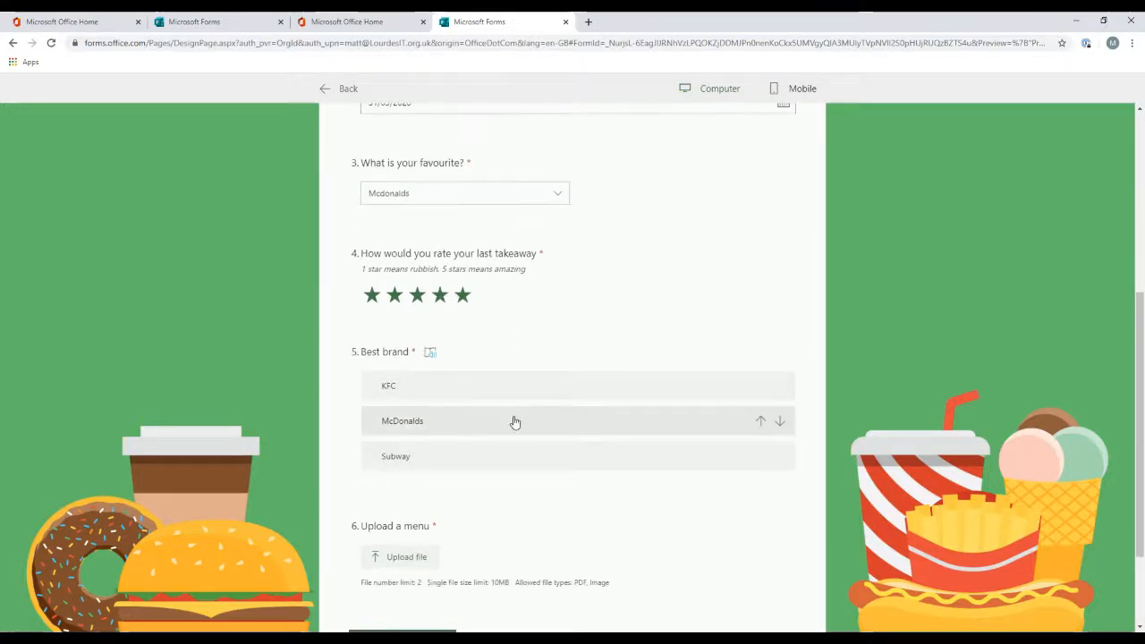
{"action": "left_click_drag", "start_coordinate": [511, 420], "coordinate": [518, 391]}
{"action": "left_click_drag", "start_coordinate": [500, 457], "coordinate": [506, 421]}
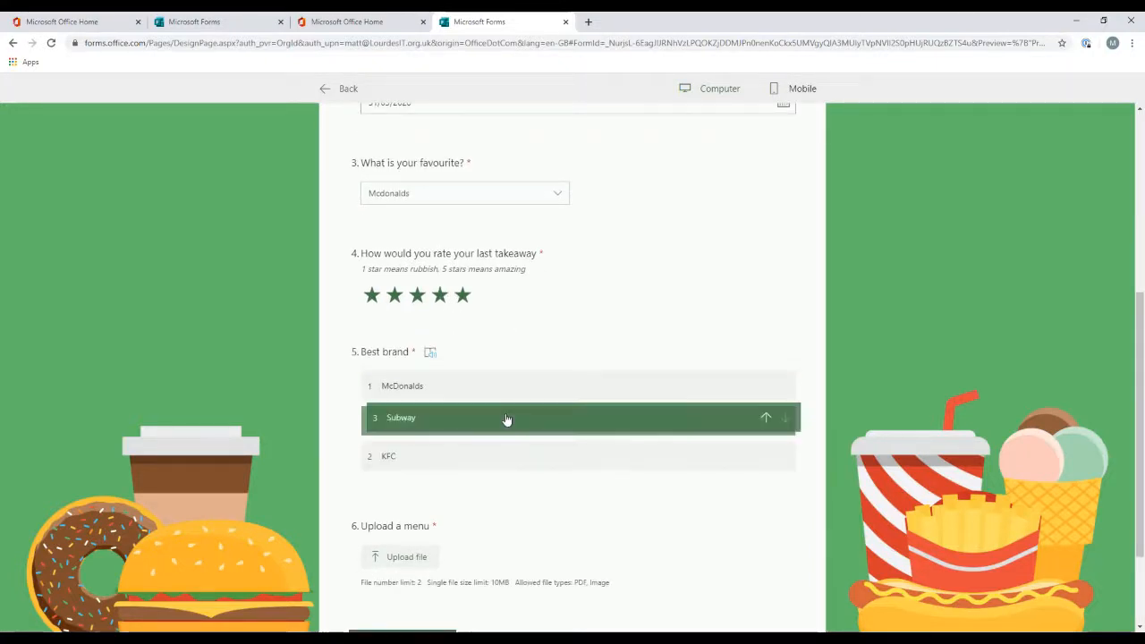
Step: Upload the EO--uYsXkAA2hf- (2).jpg image as the menu file and submit the second response
{"action": "scroll", "coordinate": [598, 490], "scroll_direction": "down", "scroll_amount": 2}
{"action": "left_click", "coordinate": [398, 429]}
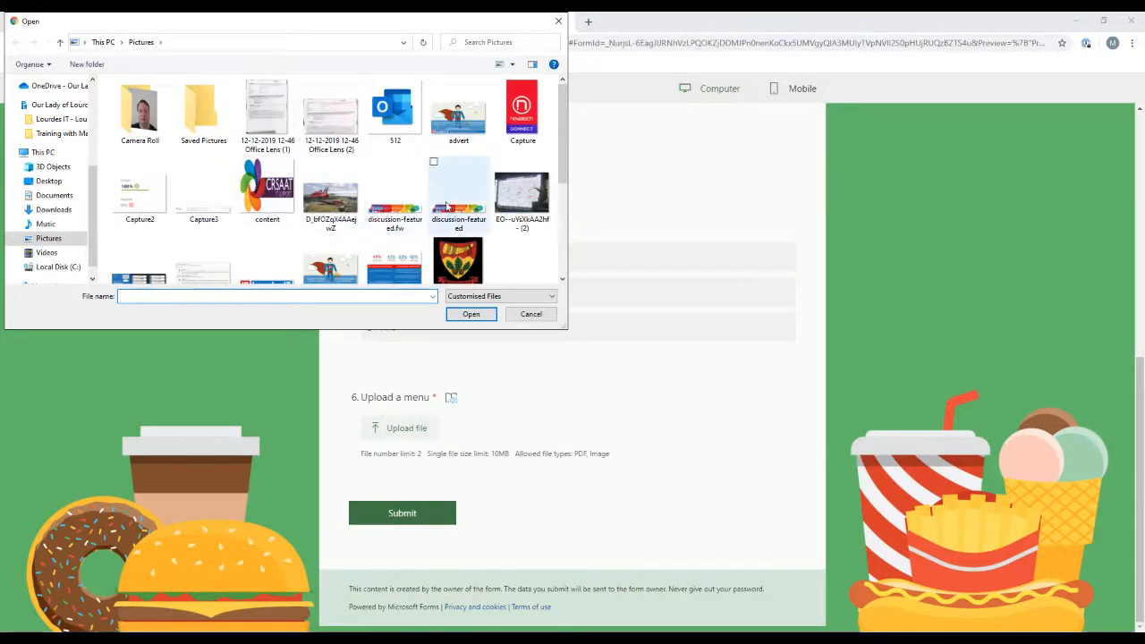
{"action": "double_click", "coordinate": [521, 193]}
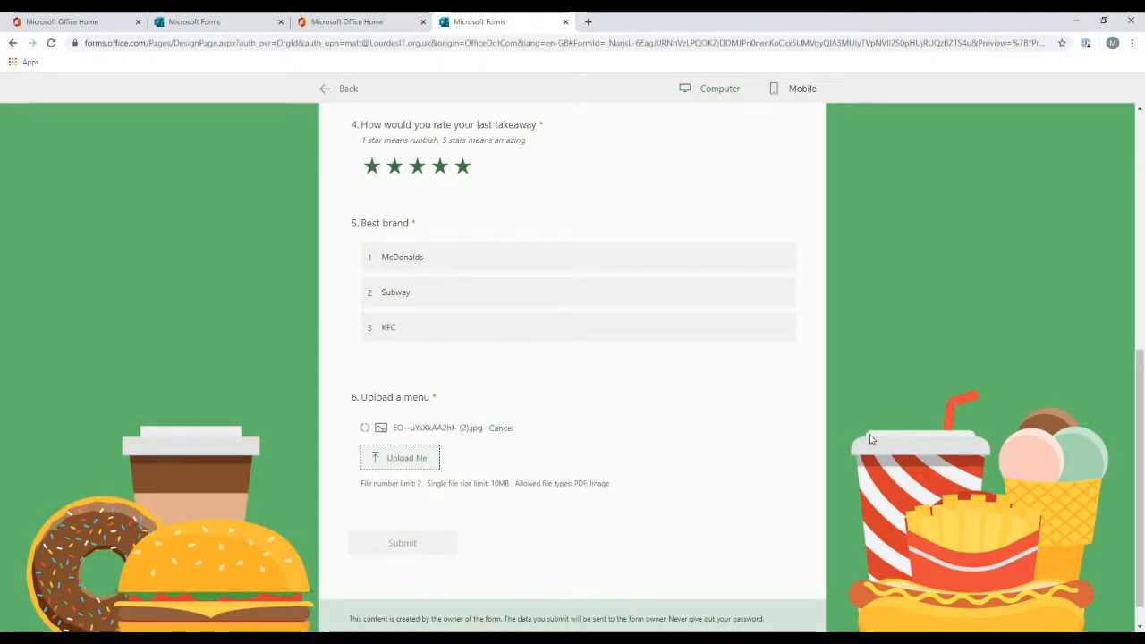
{"action": "left_click", "coordinate": [411, 529]}
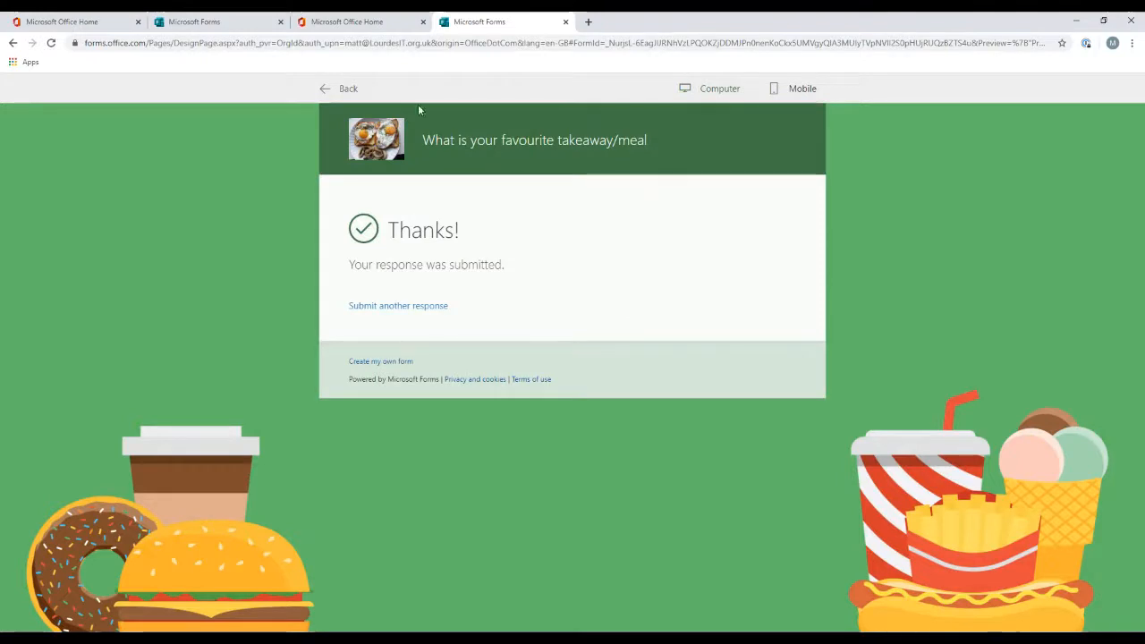
Step: Leave the preview, open the form's responses summary and reload the page
{"action": "left_click", "coordinate": [353, 89]}
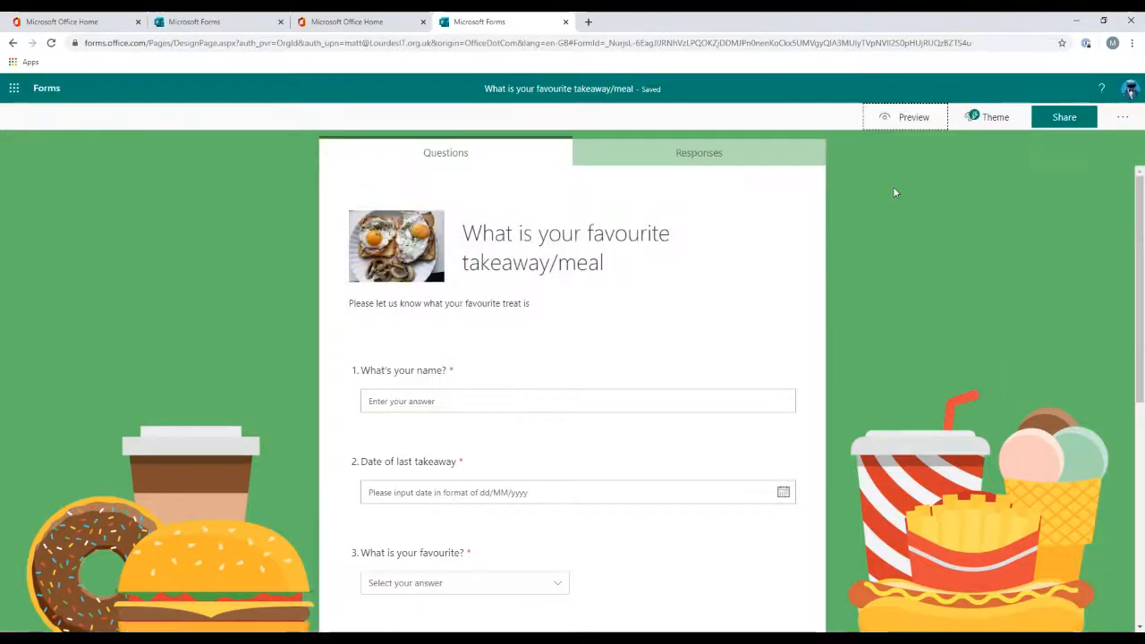
{"action": "left_click", "coordinate": [706, 155]}
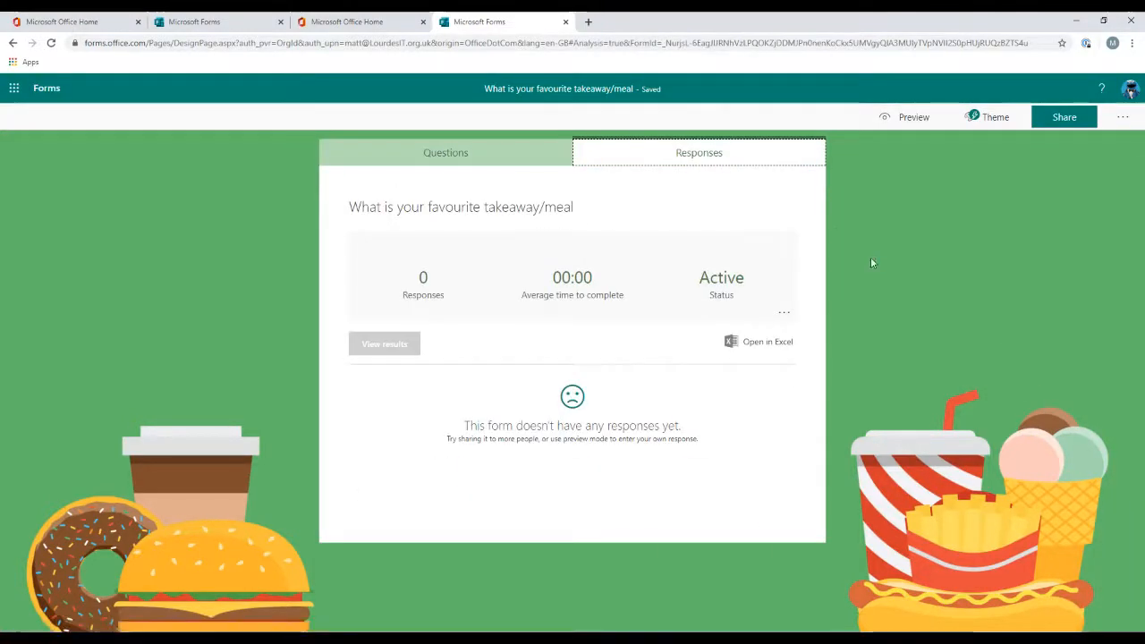
{"action": "left_click", "coordinate": [51, 42]}
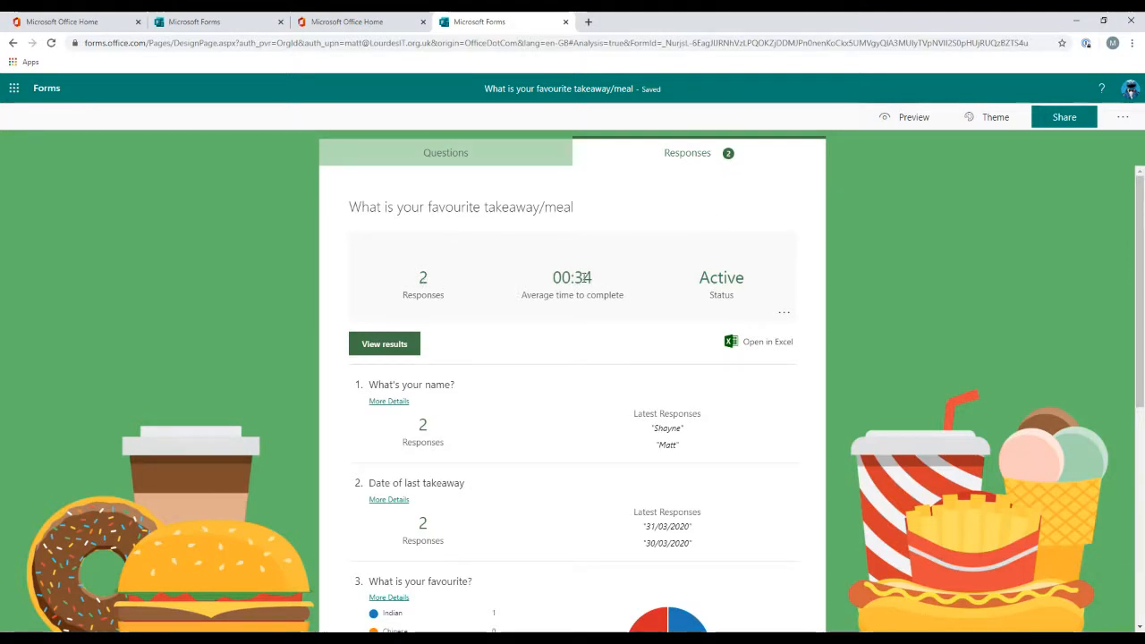
Step: Examine the options menu of the responses summary without choosing anything
{"action": "left_click_drag", "start_coordinate": [709, 277], "coordinate": [779, 273]}
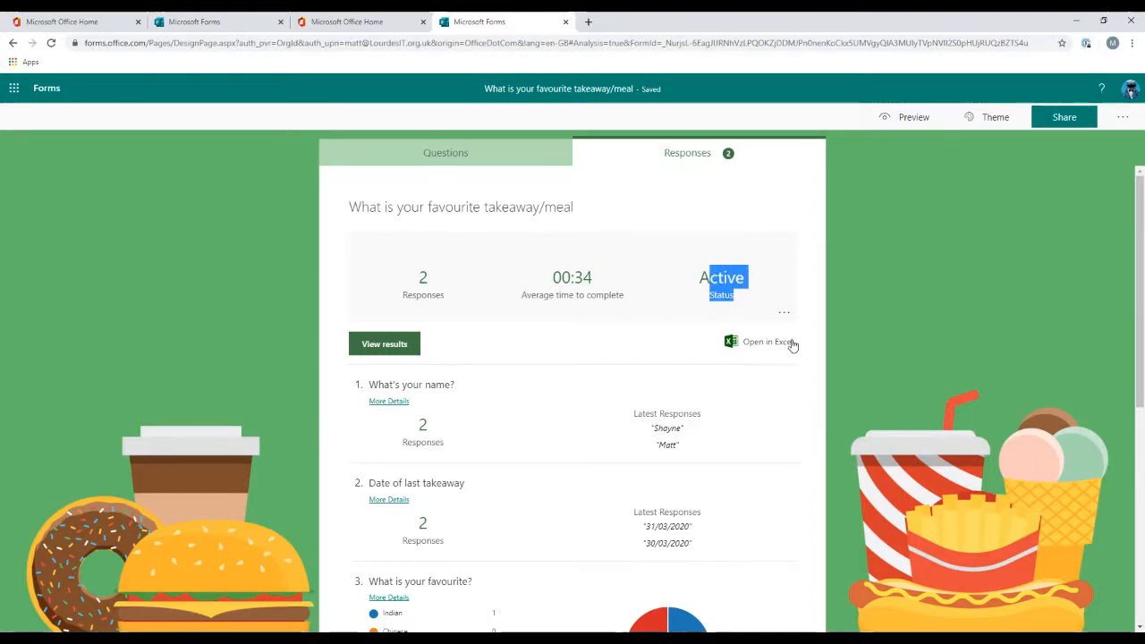
{"action": "left_click", "coordinate": [785, 313]}
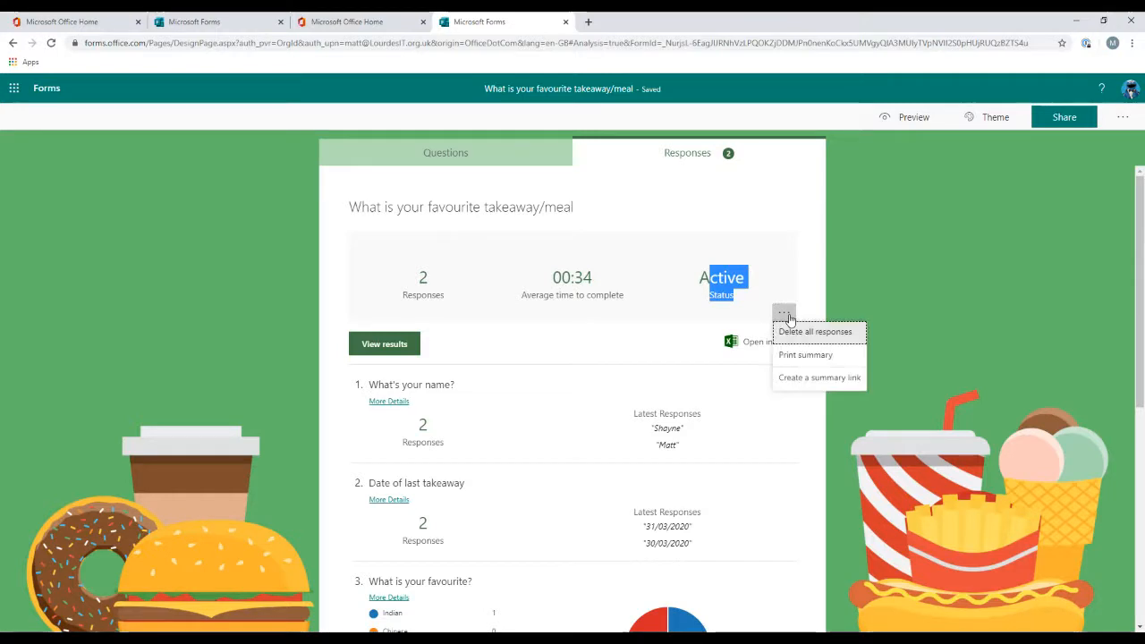
{"action": "left_click", "coordinate": [900, 257]}
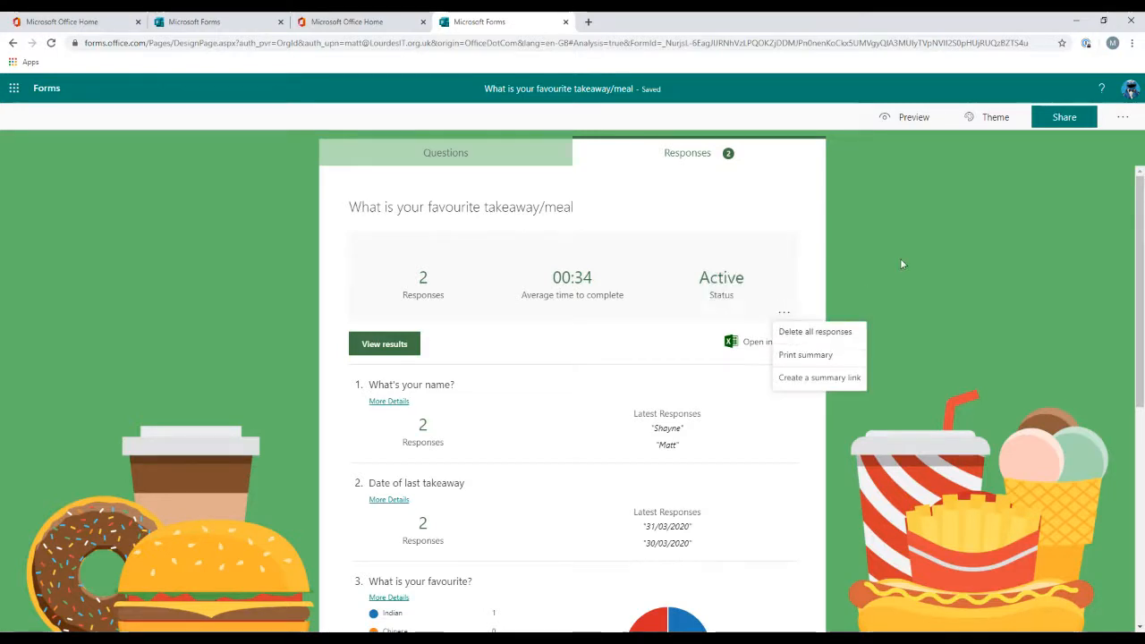
Step: Open the form's settings panel and close it again
{"action": "left_click", "coordinate": [1121, 120]}
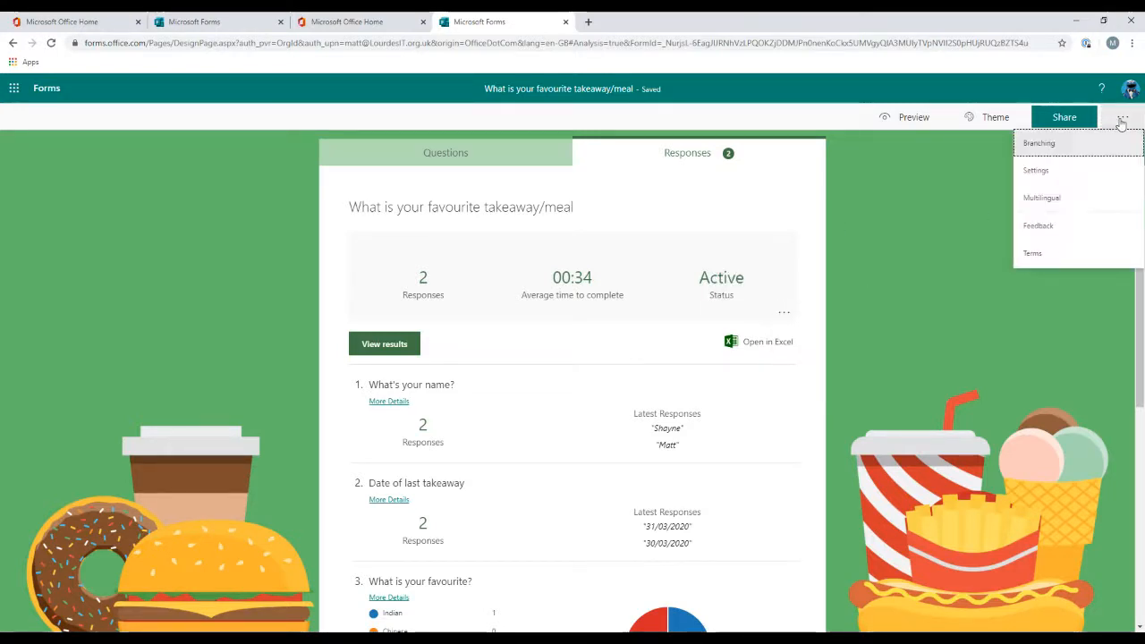
{"action": "left_click", "coordinate": [1091, 170]}
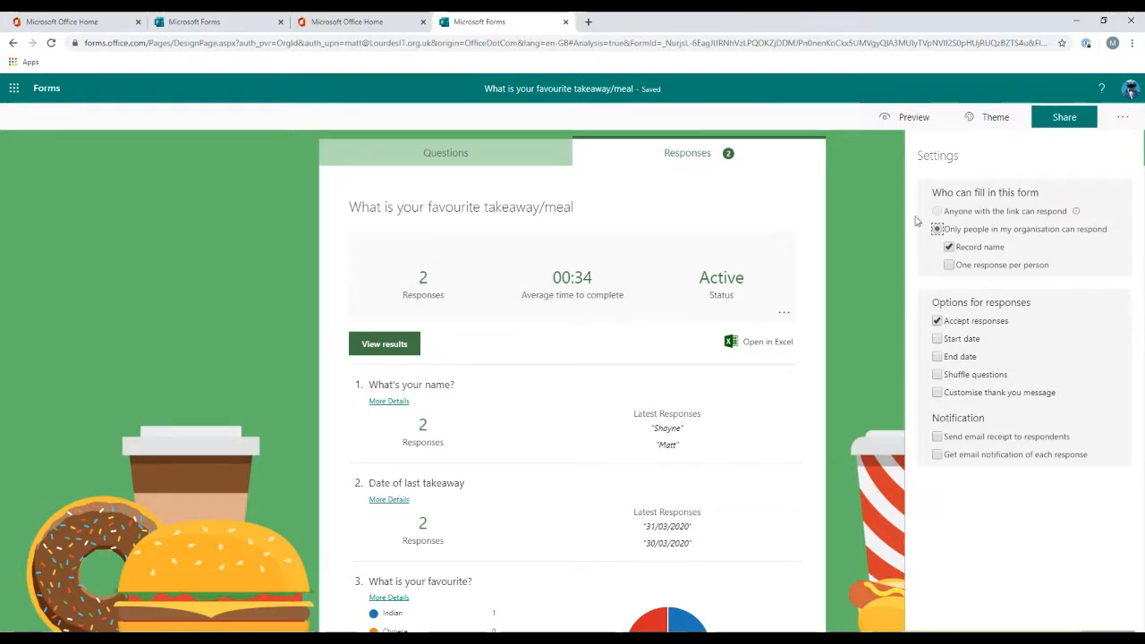
{"action": "left_click", "coordinate": [854, 246]}
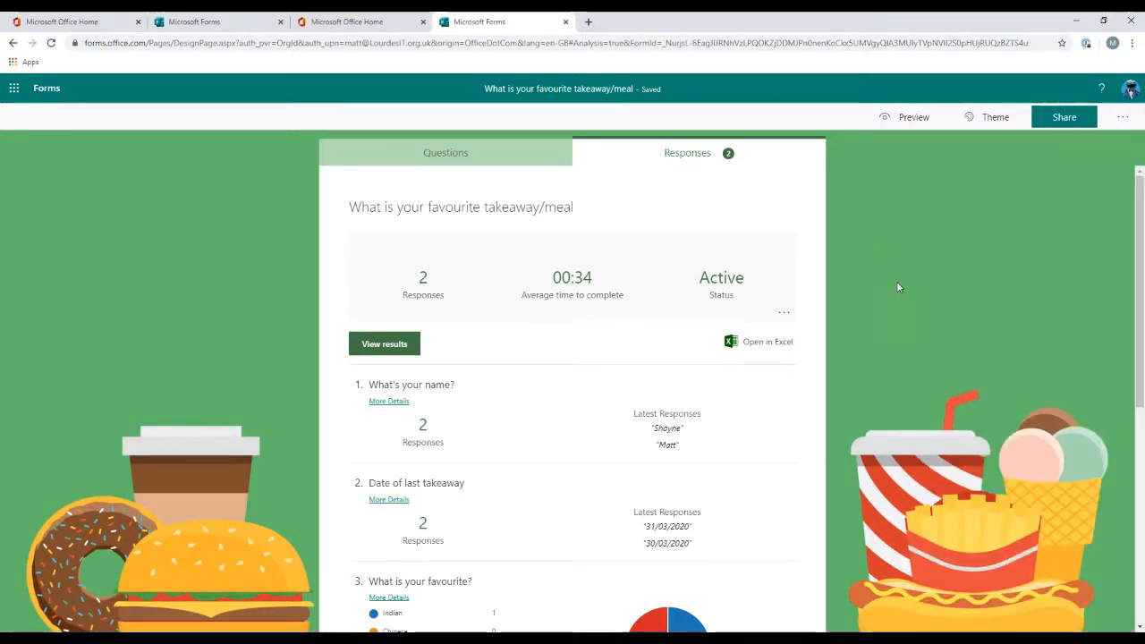
Step: Scroll through the responses summary for each question
{"action": "scroll", "coordinate": [897, 286], "scroll_direction": "down", "scroll_amount": 1}
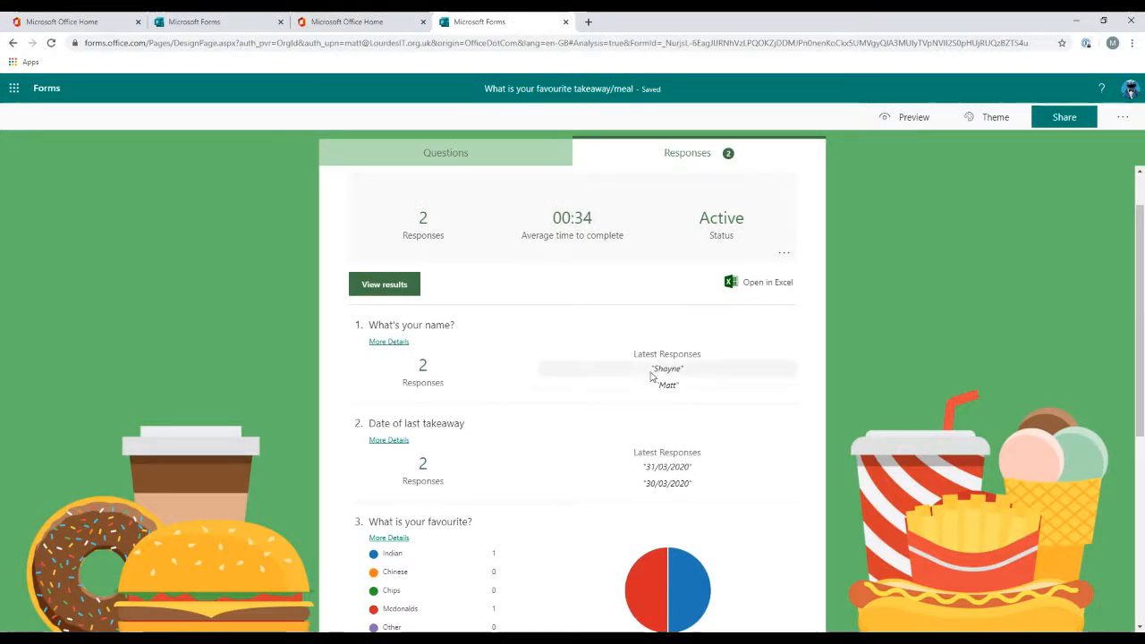
{"action": "scroll", "coordinate": [620, 410], "scroll_direction": "down", "scroll_amount": 1}
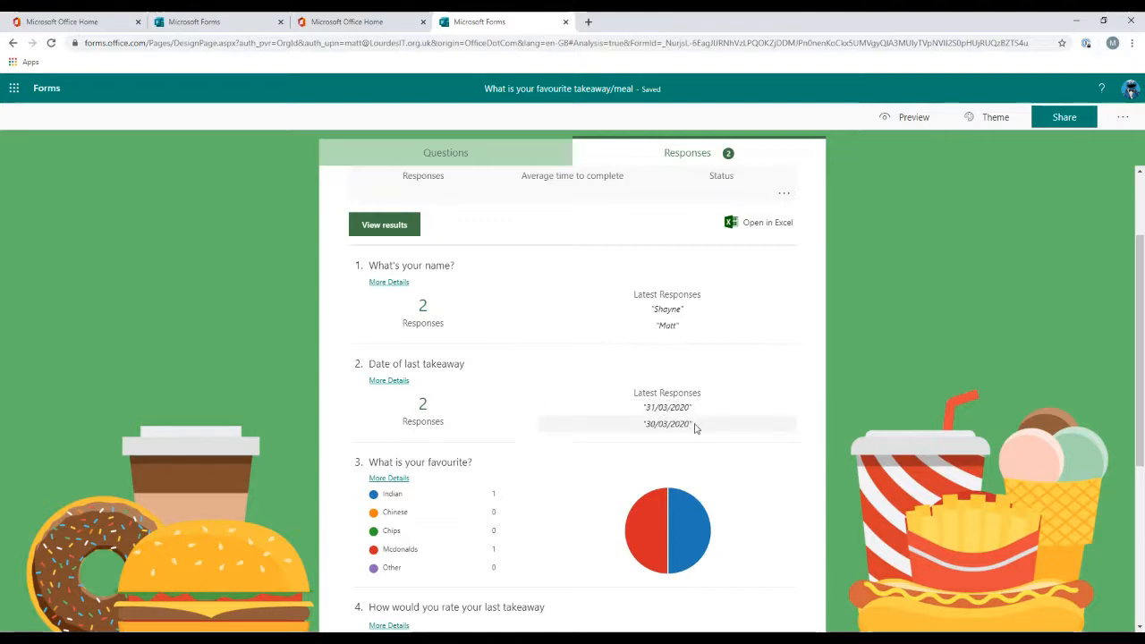
{"action": "scroll", "coordinate": [693, 430], "scroll_direction": "down", "scroll_amount": 1}
{"action": "mouse_move", "coordinate": [642, 454]}
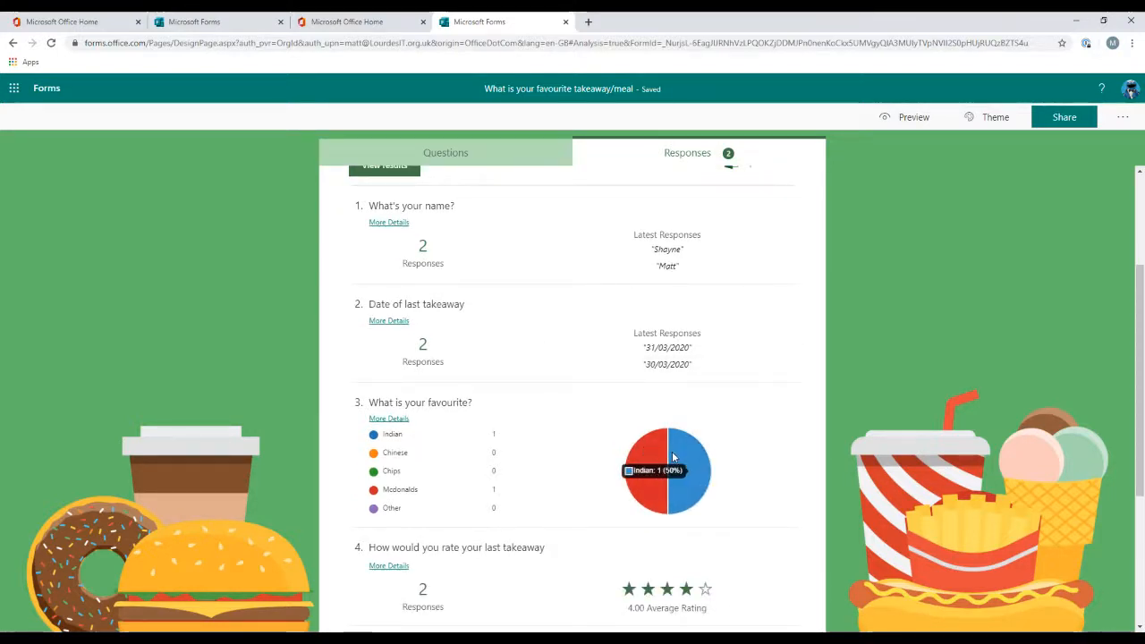
{"action": "scroll", "coordinate": [674, 456], "scroll_direction": "down", "scroll_amount": 2}
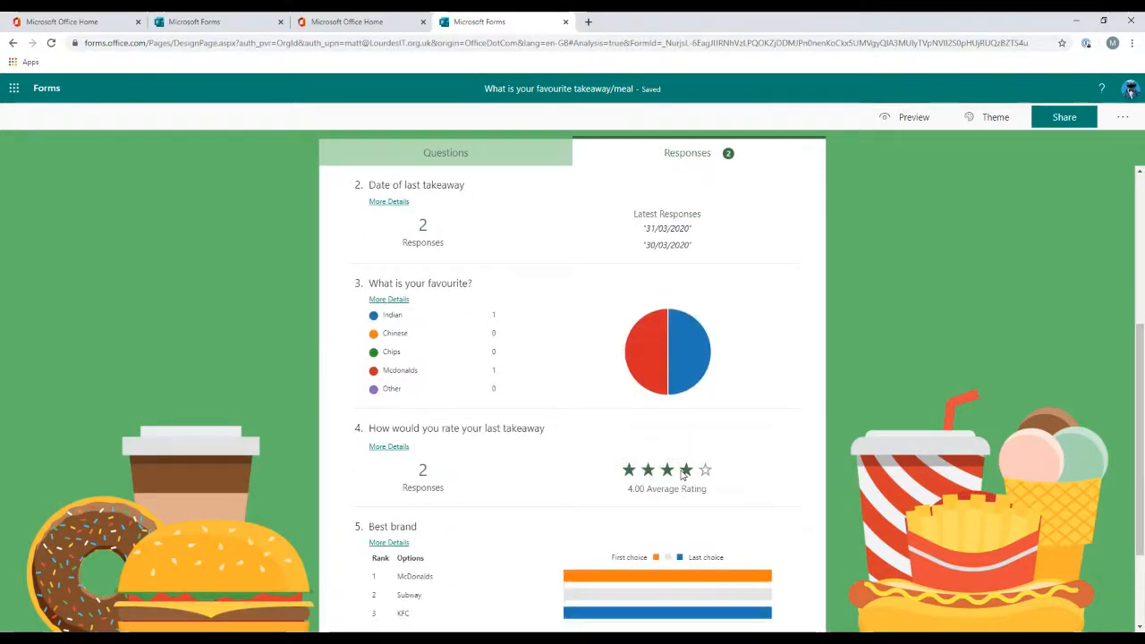
Step: Open the individual results view and move between the two submitted responses
{"action": "scroll", "coordinate": [679, 472], "scroll_direction": "down", "scroll_amount": 2}
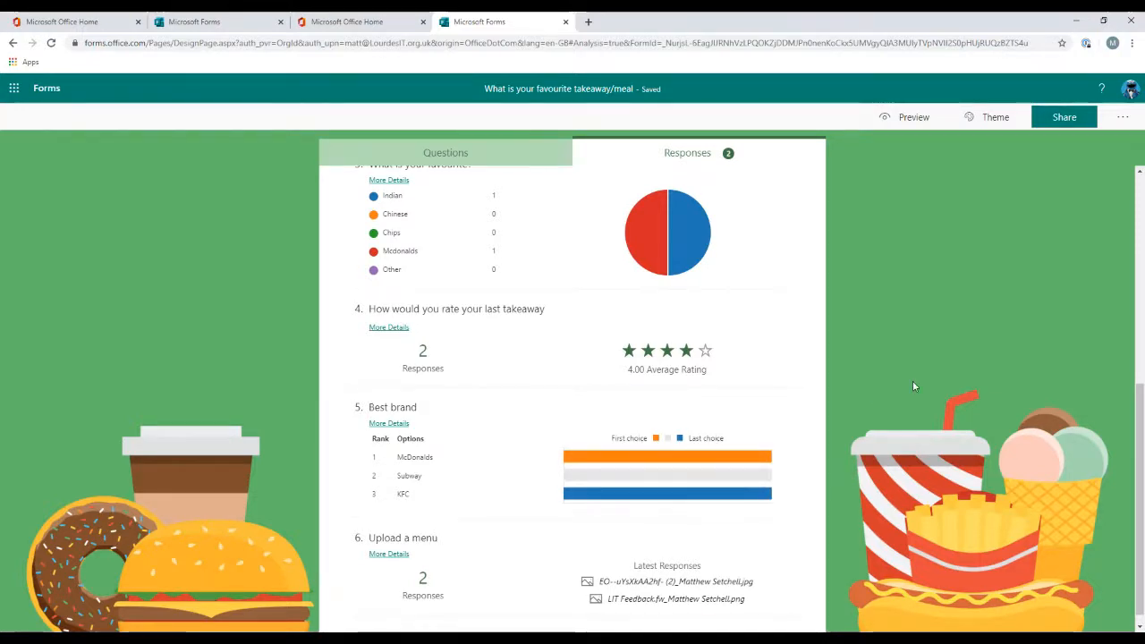
{"action": "scroll", "coordinate": [910, 384], "scroll_direction": "down", "scroll_amount": 1}
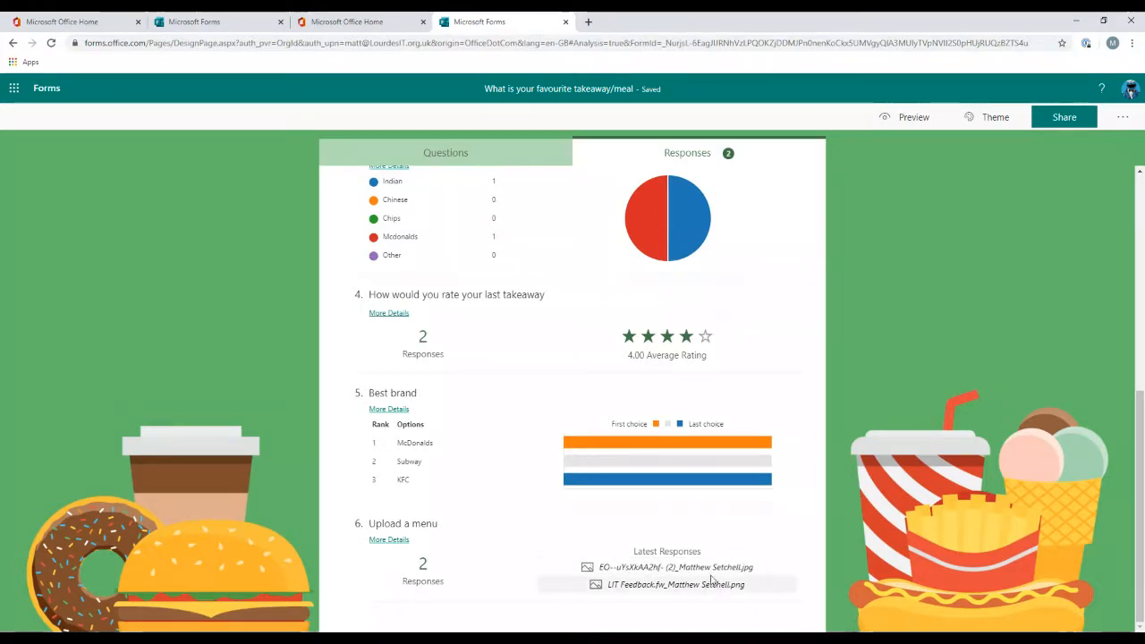
{"action": "scroll", "coordinate": [800, 408], "scroll_direction": "up", "scroll_amount": 2}
{"action": "scroll", "coordinate": [799, 409], "scroll_direction": "down", "scroll_amount": 2}
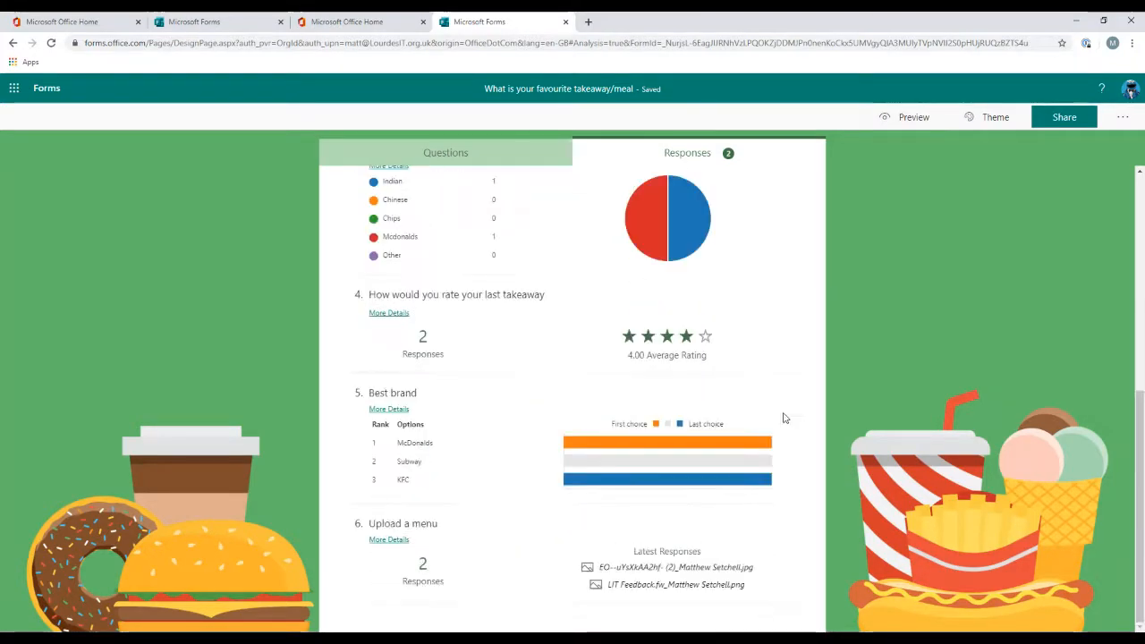
{"action": "scroll", "coordinate": [783, 417], "scroll_direction": "up", "scroll_amount": 5}
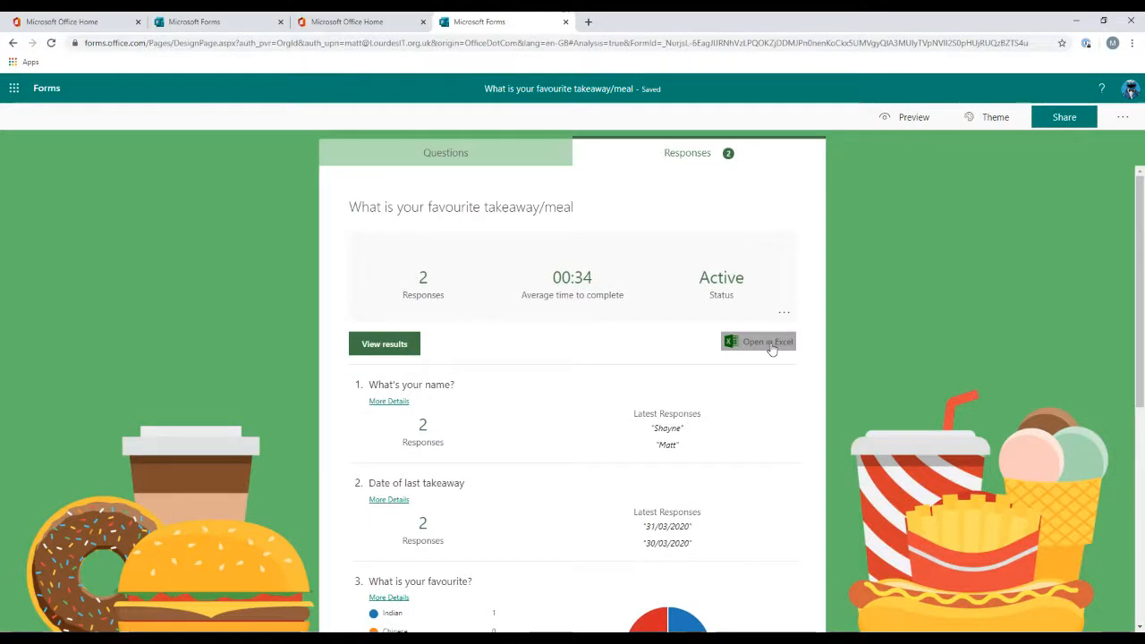
{"action": "left_click", "coordinate": [384, 346]}
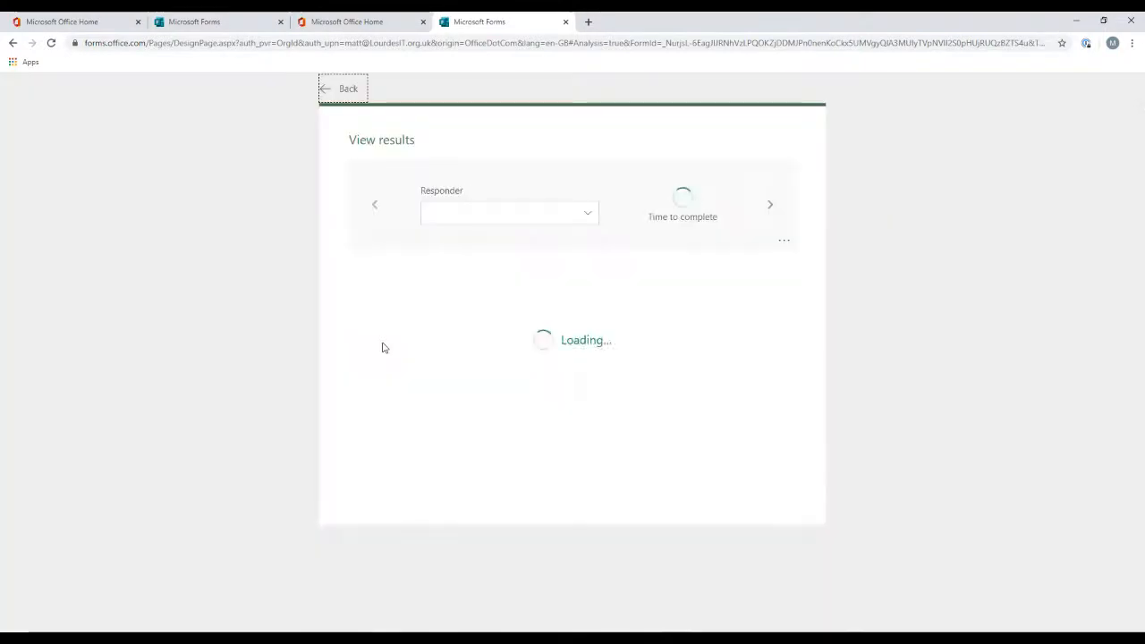
{"action": "left_click", "coordinate": [769, 205]}
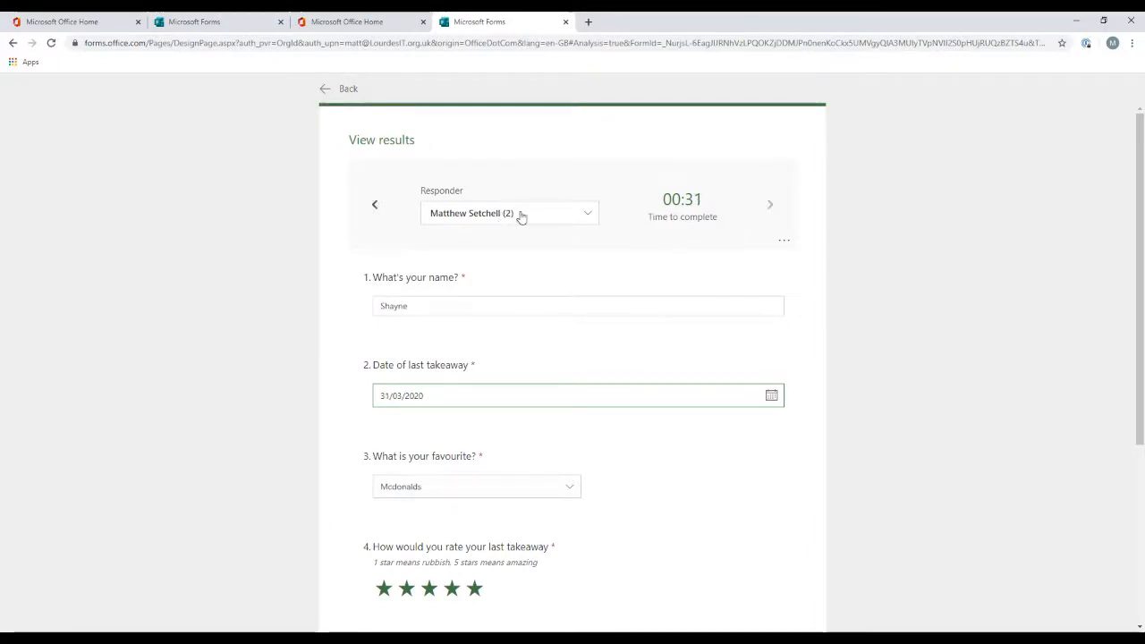
{"action": "left_click", "coordinate": [374, 206]}
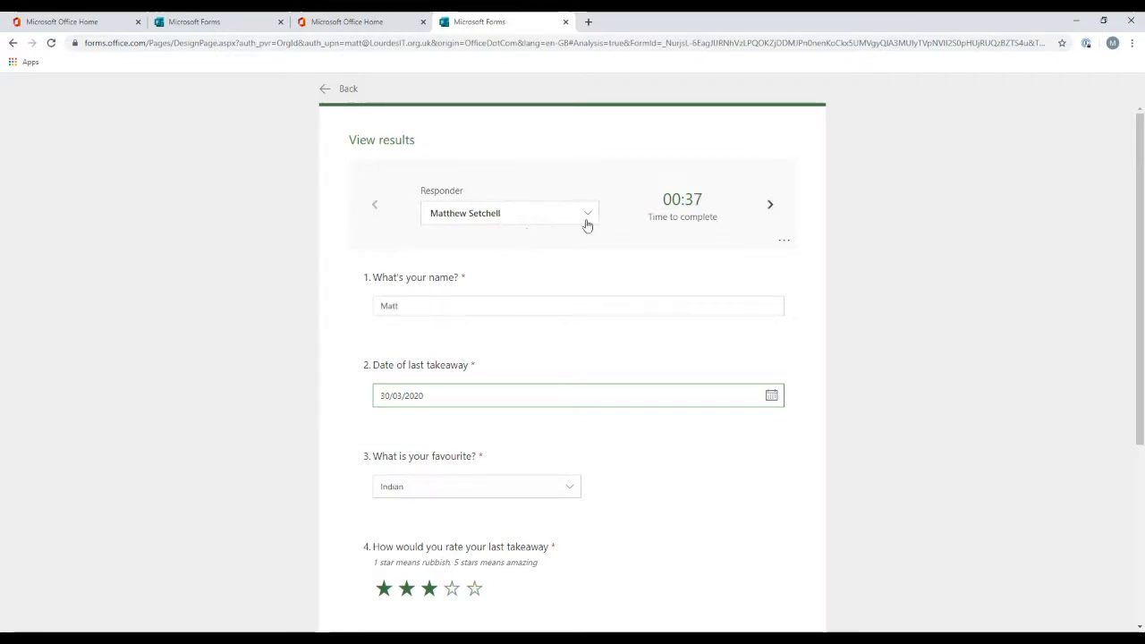
Step: Open the current response's options menu, dismiss it, and scroll through that response's answers
{"action": "left_click", "coordinate": [787, 243]}
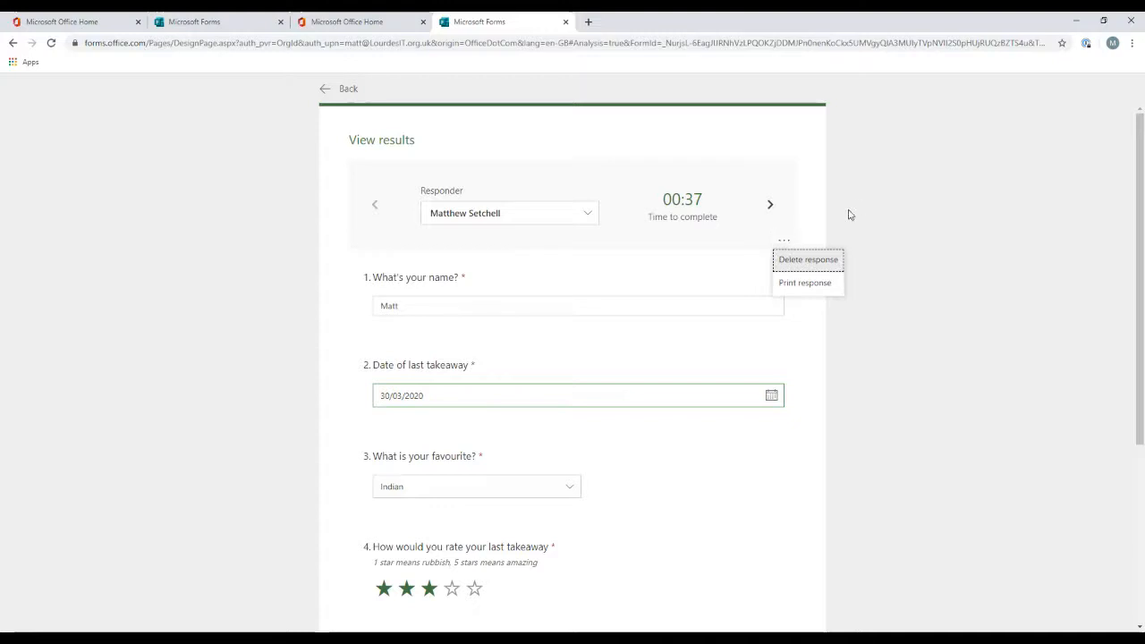
{"action": "left_click", "coordinate": [895, 204]}
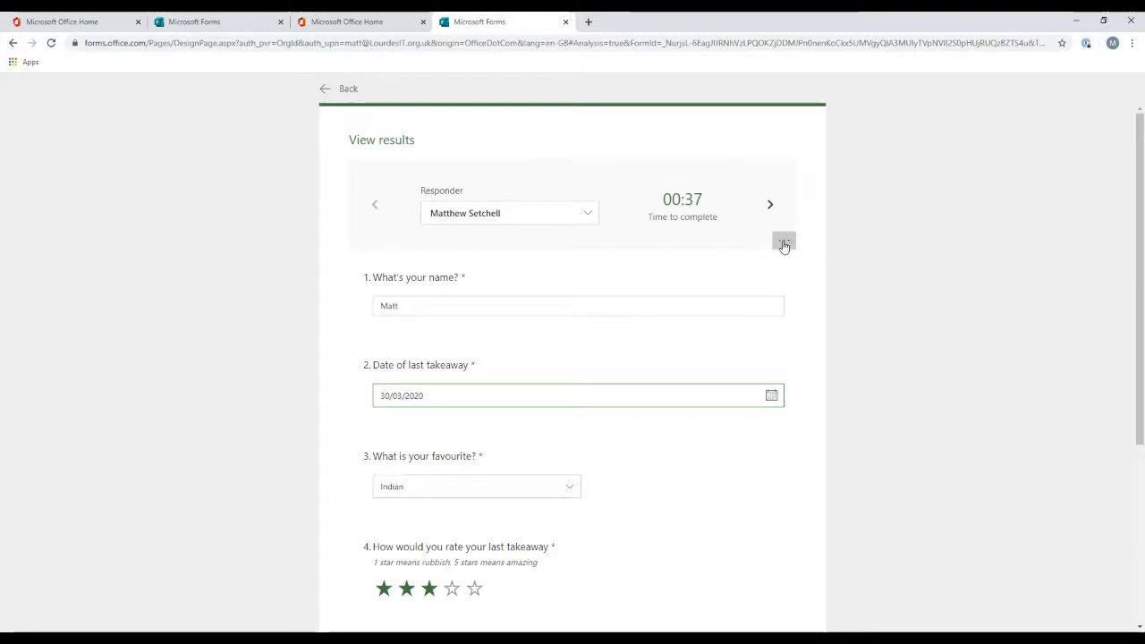
{"action": "scroll", "coordinate": [585, 352], "scroll_direction": "down", "scroll_amount": 1}
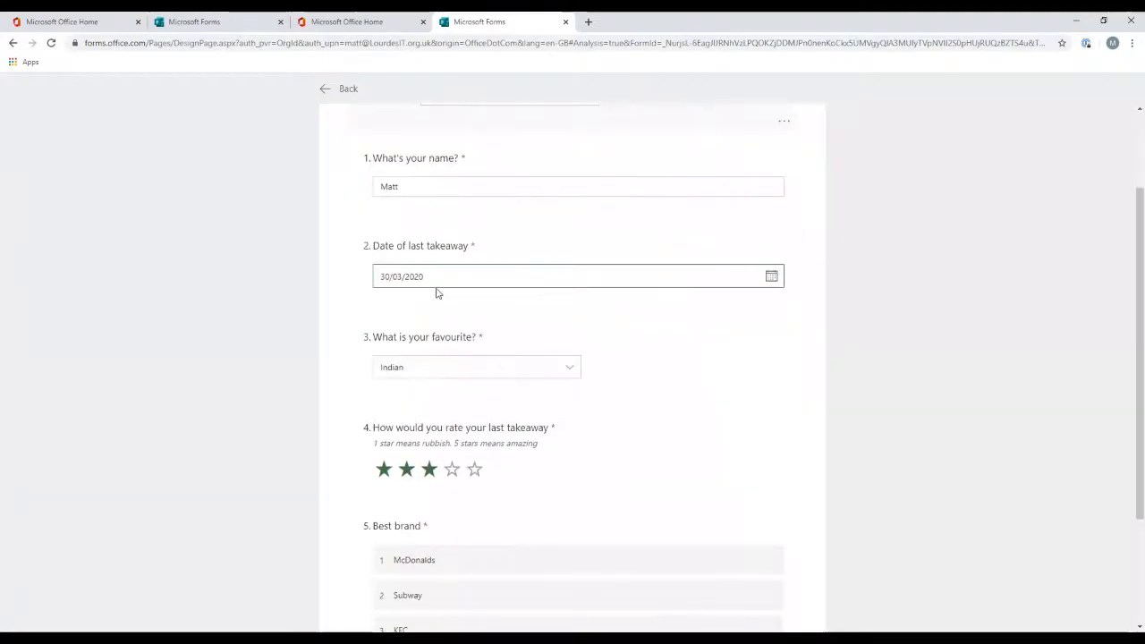
{"action": "double_click", "coordinate": [435, 276]}
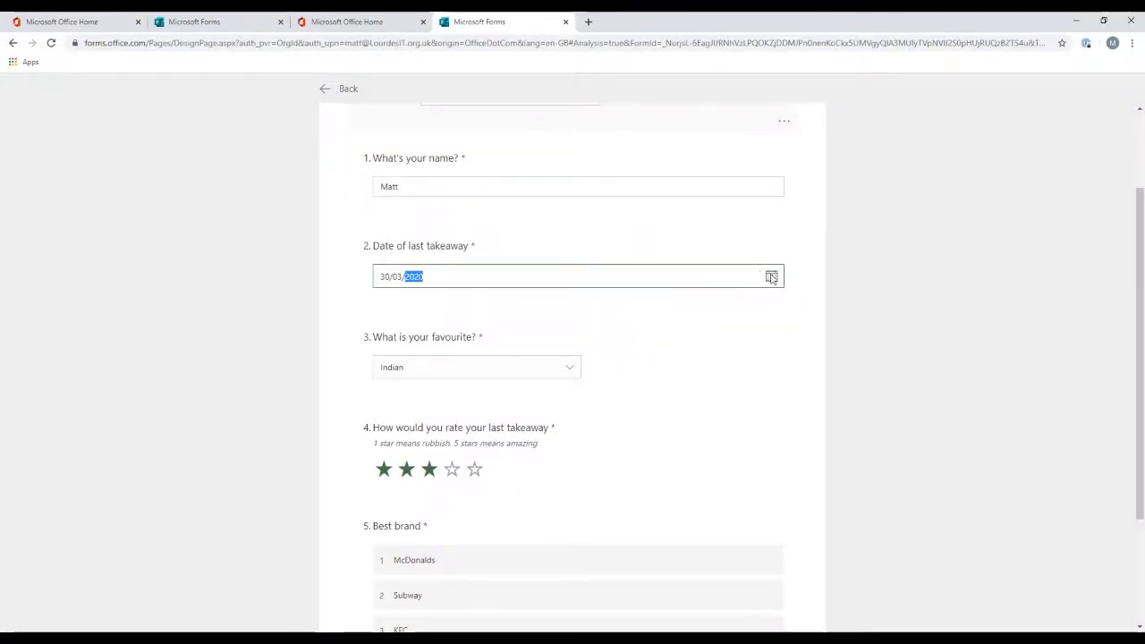
{"action": "scroll", "coordinate": [900, 414], "scroll_direction": "down", "scroll_amount": 2}
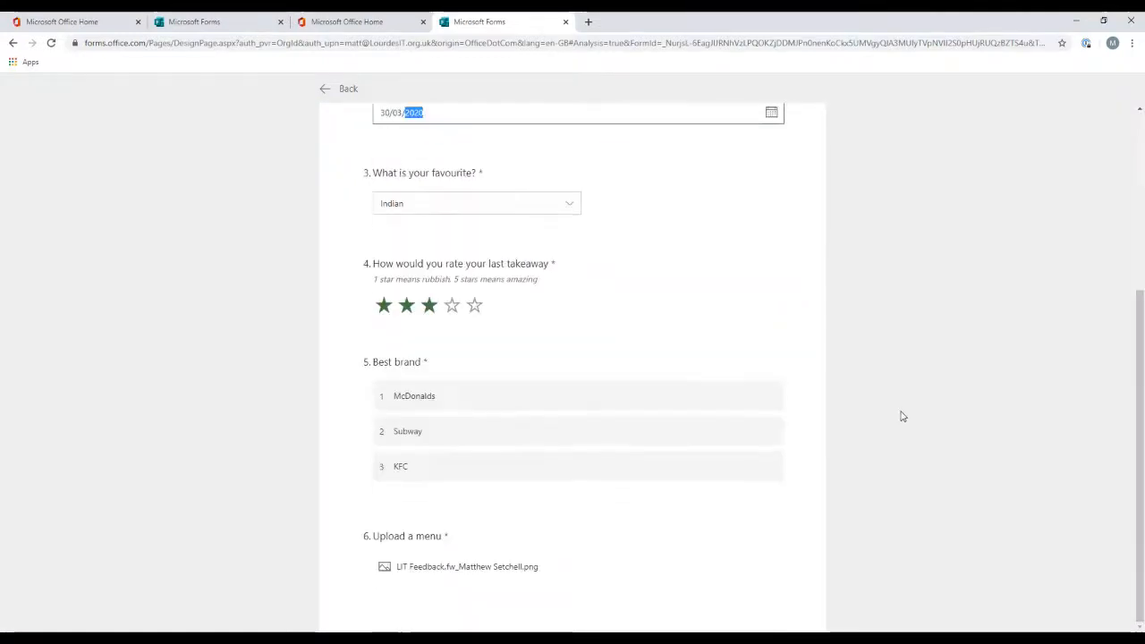
Step: Open the response's uploaded menu file in a new tab and return to the form's tab
{"action": "left_click", "coordinate": [469, 568]}
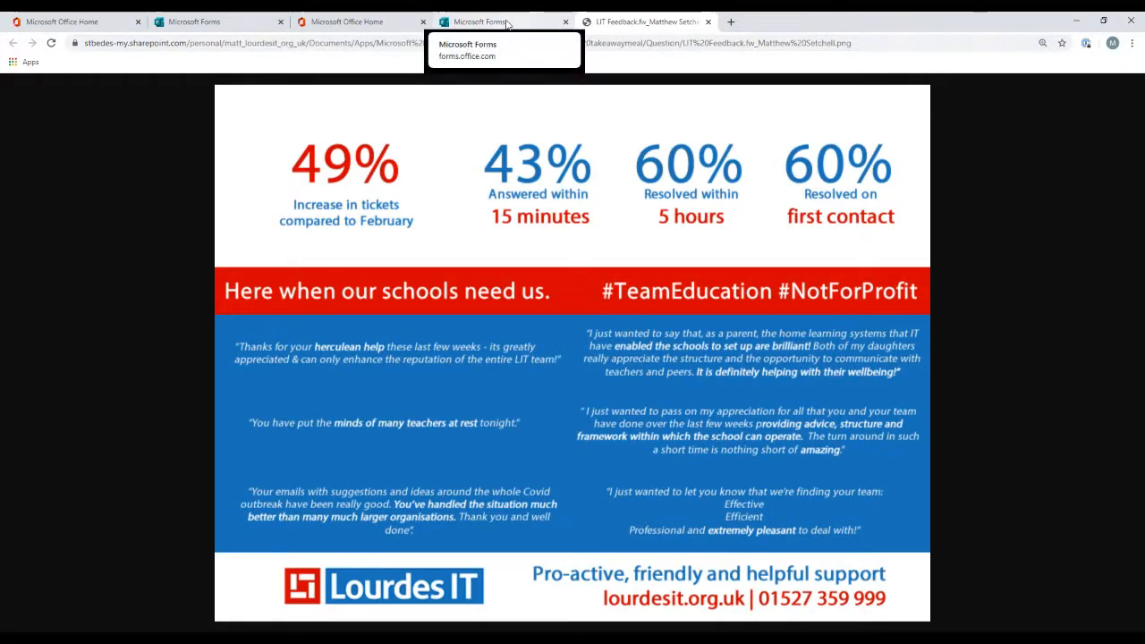
{"action": "left_click", "coordinate": [506, 24]}
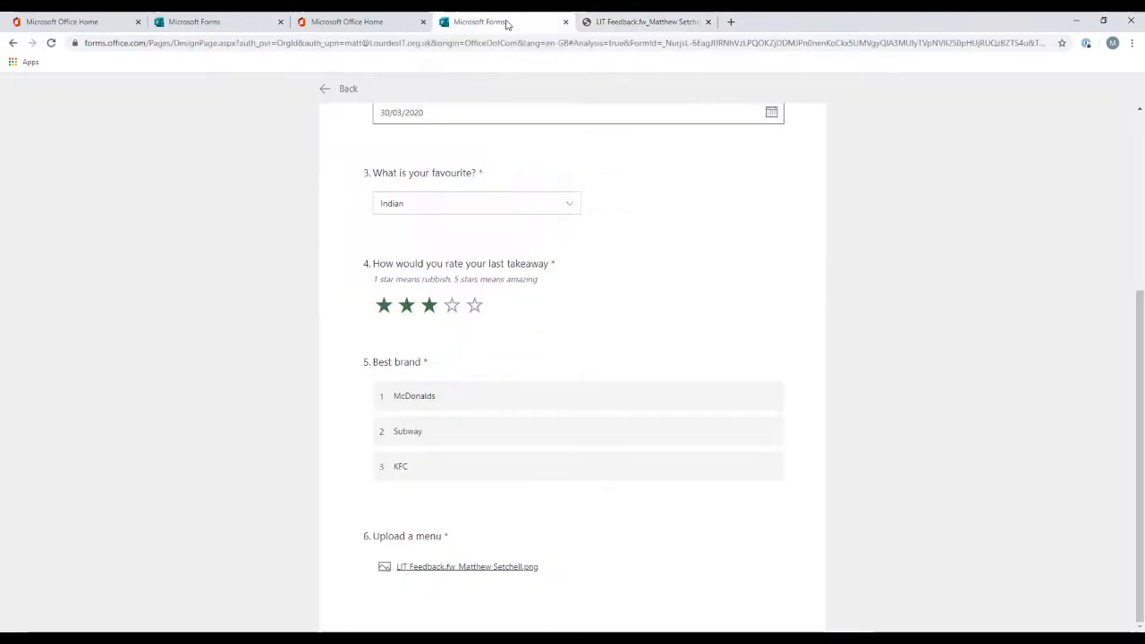
{"action": "scroll", "coordinate": [767, 237], "scroll_direction": "up", "scroll_amount": 3}
Step: Switch to the other response, scroll through its answers and go back to the responses summary
{"action": "left_click", "coordinate": [769, 204]}
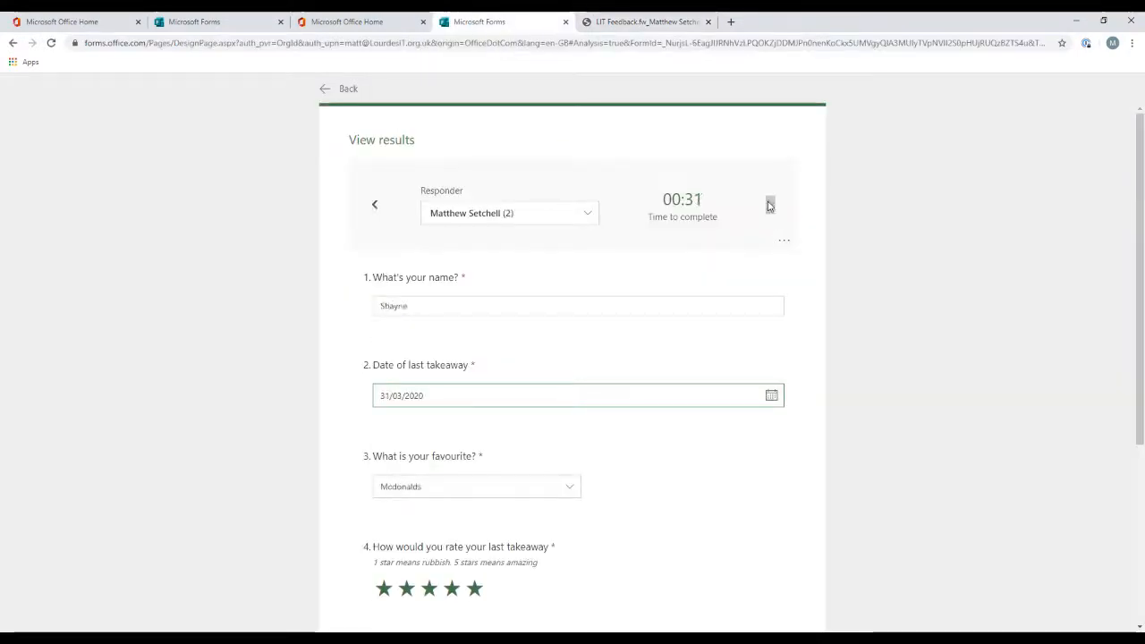
{"action": "scroll", "coordinate": [998, 253], "scroll_direction": "down", "scroll_amount": 3}
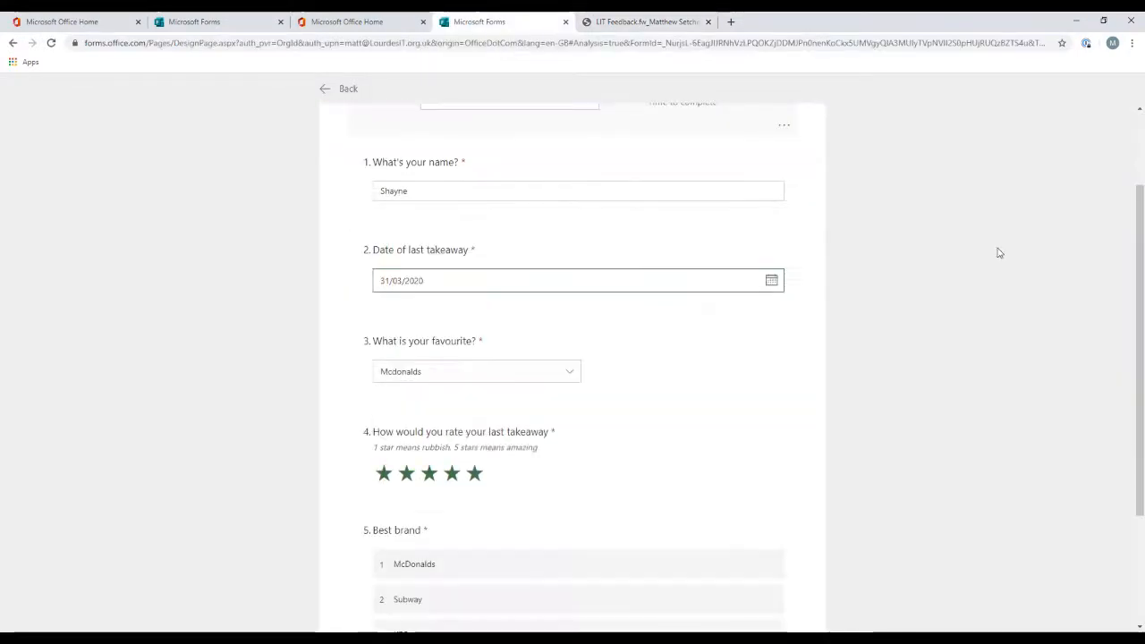
{"action": "scroll", "coordinate": [999, 253], "scroll_direction": "up", "scroll_amount": 3}
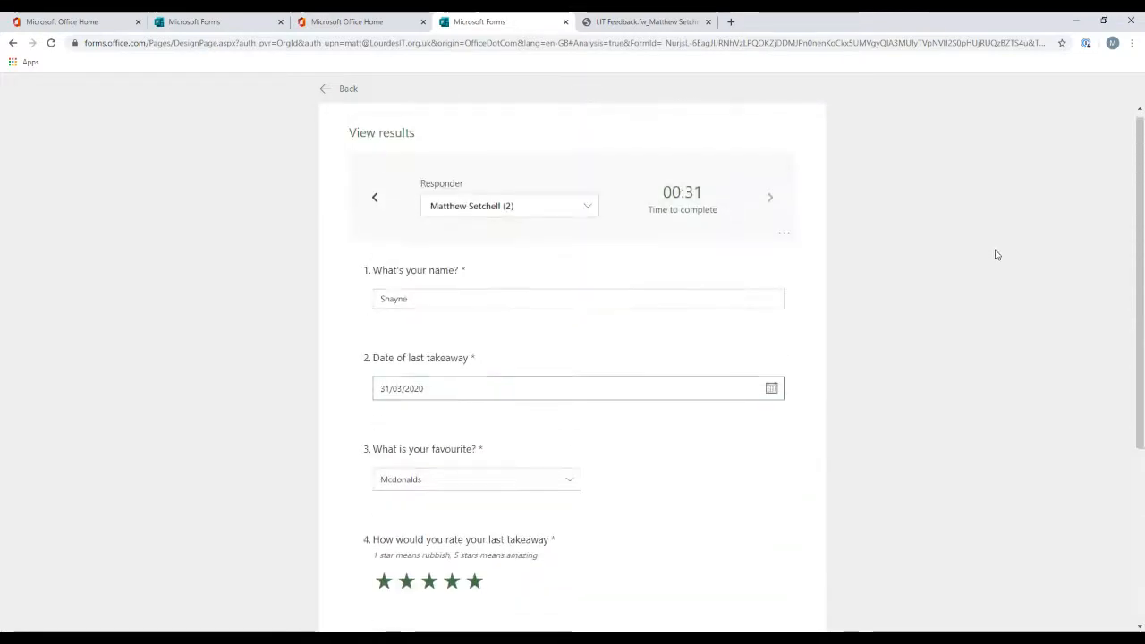
{"action": "left_click", "coordinate": [327, 90]}
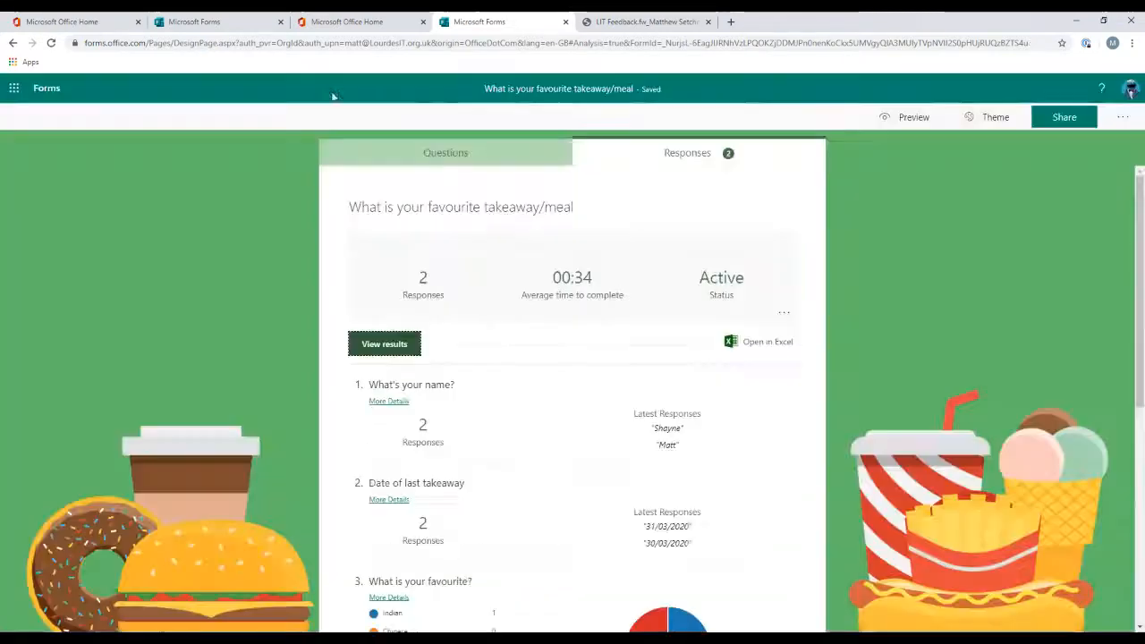
Step: Open the responses in Excel and scroll across the response columns
{"action": "left_click", "coordinate": [767, 350]}
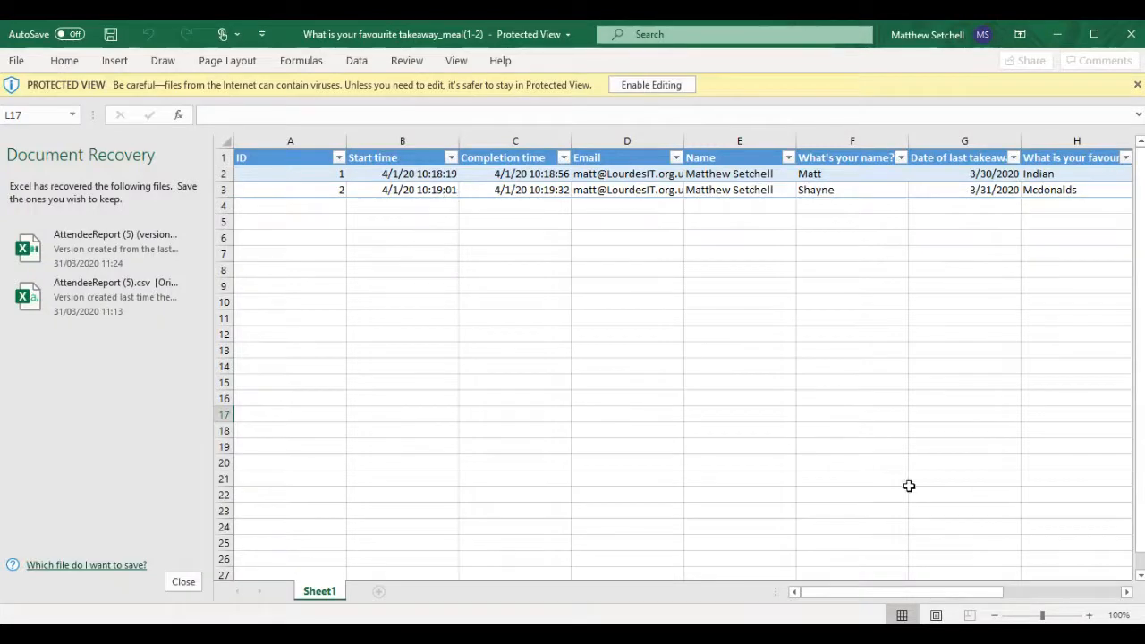
{"action": "left_click_drag", "start_coordinate": [925, 585], "coordinate": [867, 582]}
{"action": "left_click", "coordinate": [899, 158]}
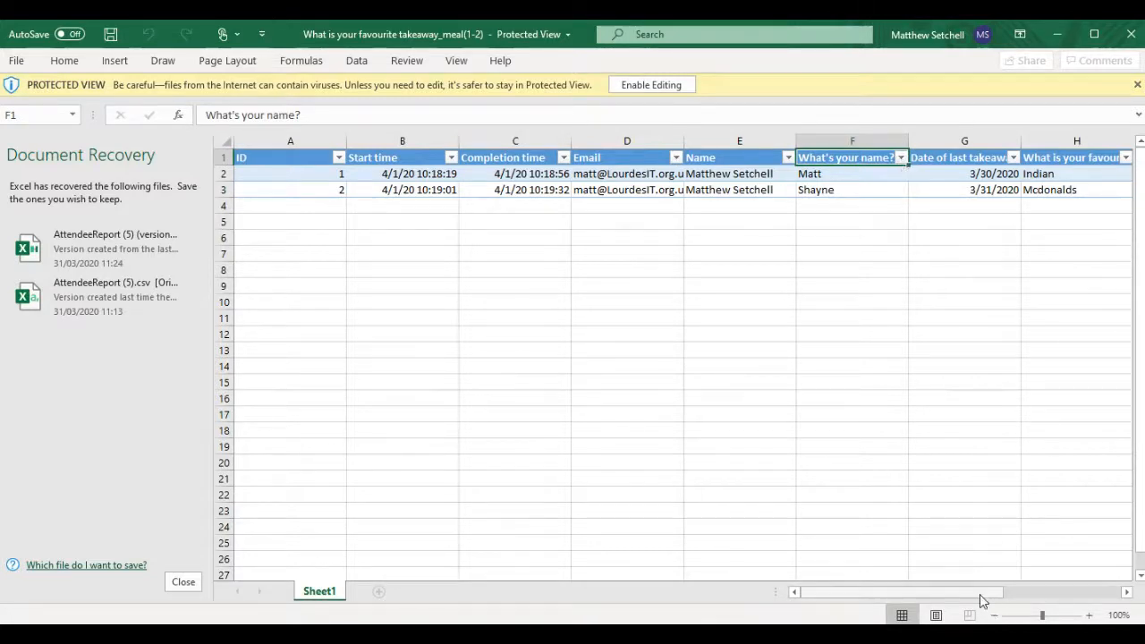
{"action": "left_click_drag", "start_coordinate": [986, 592], "coordinate": [844, 572]}
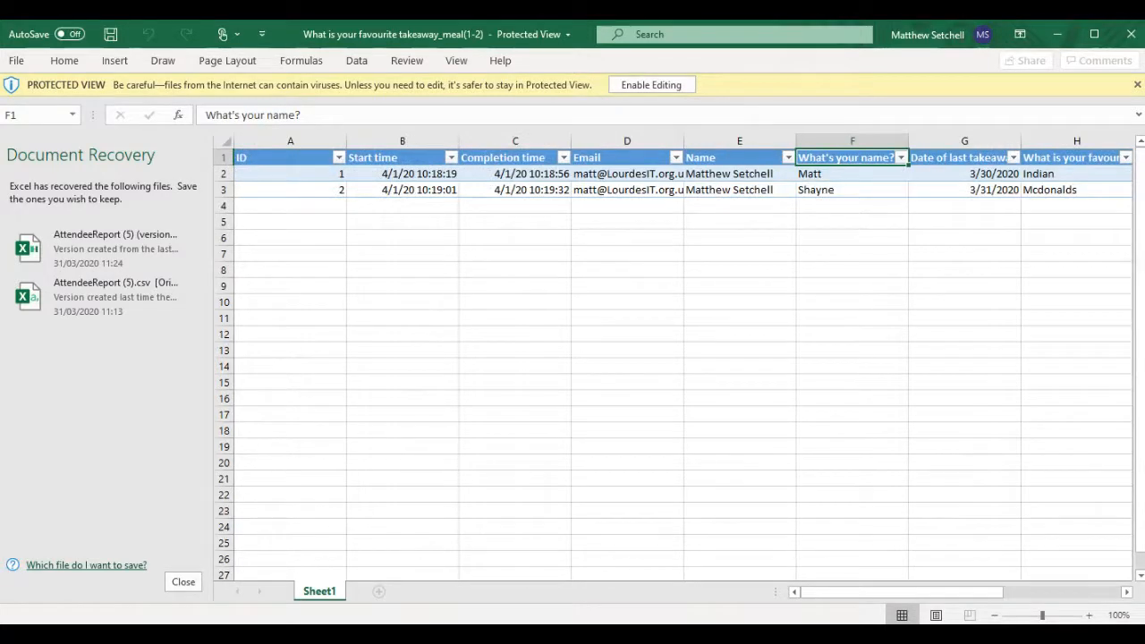
Step: Return to the form and create a summary link for the responses, then copy it
{"action": "key", "text": "alt+Tab"}
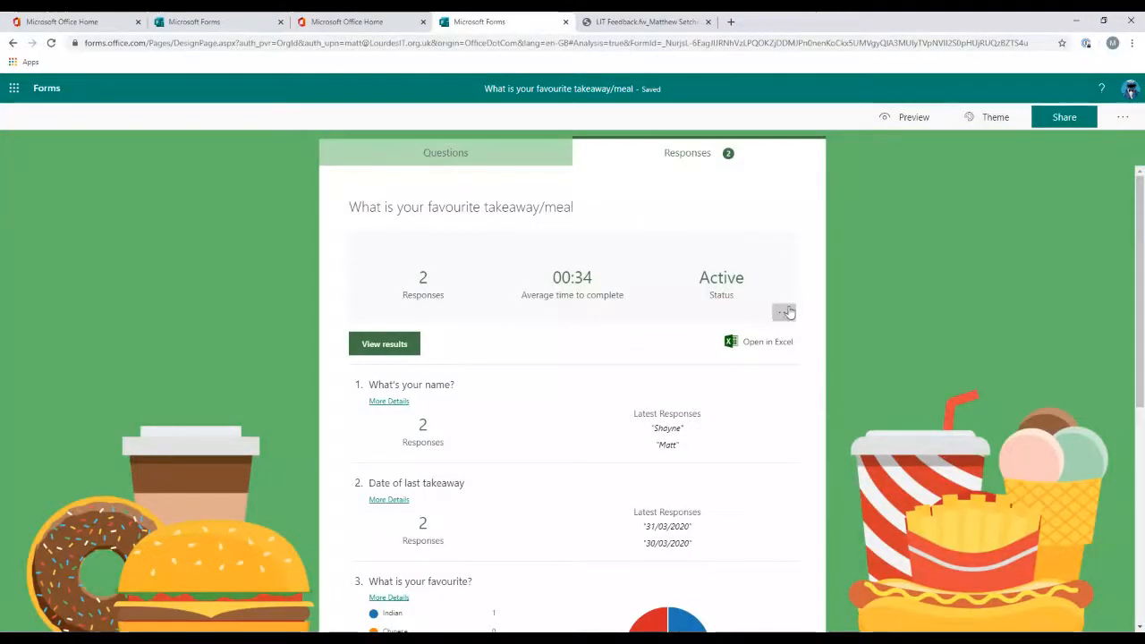
{"action": "left_click", "coordinate": [783, 313]}
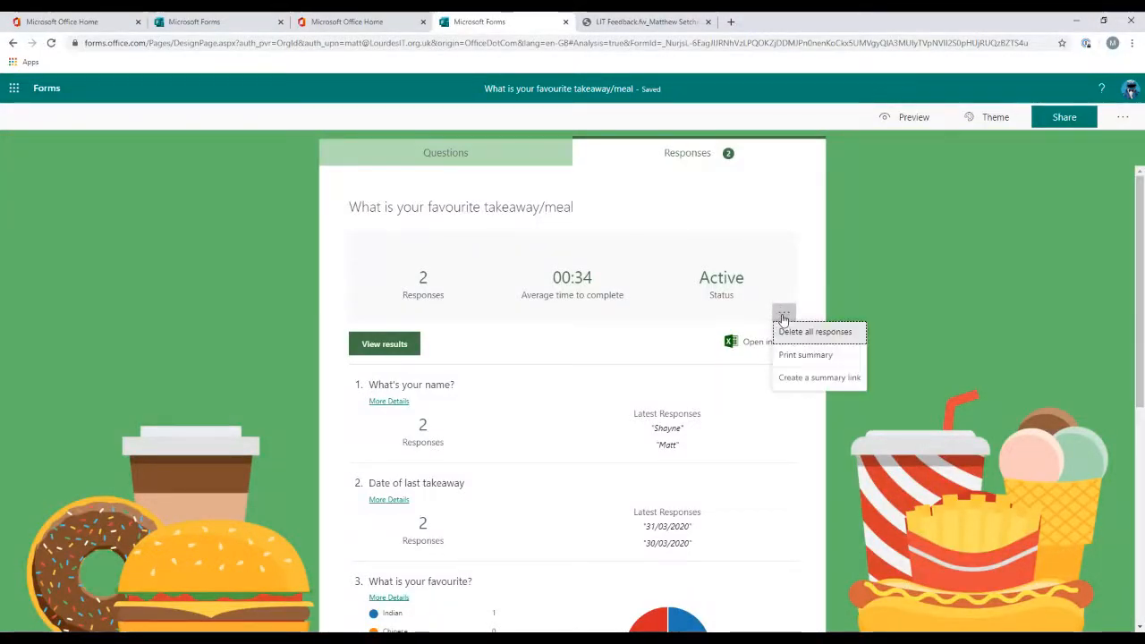
{"action": "left_click", "coordinate": [816, 382]}
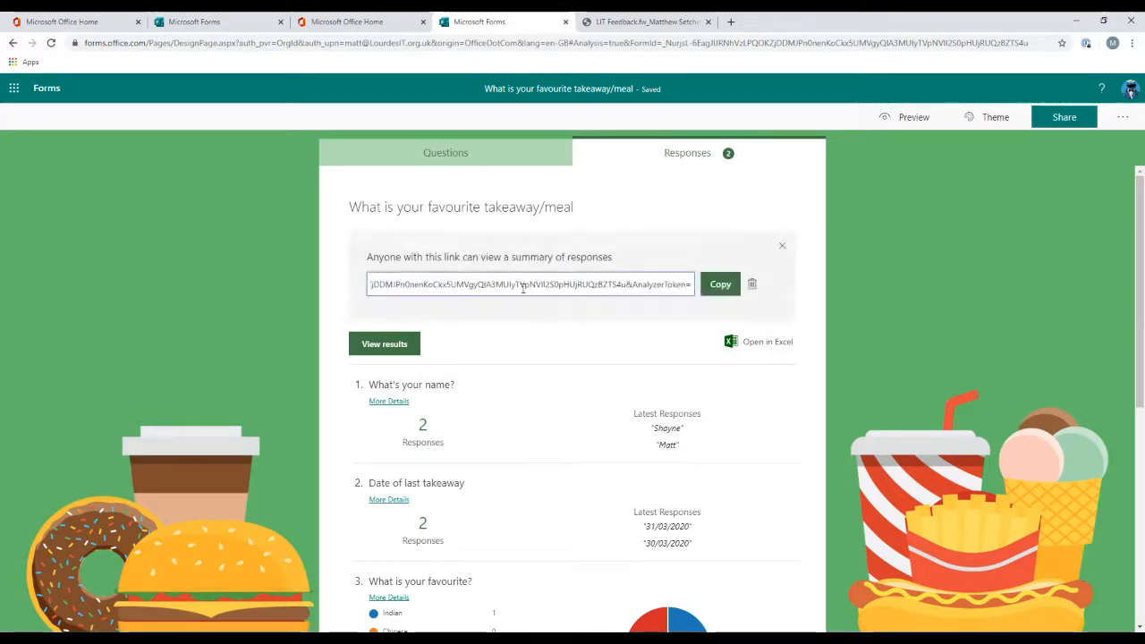
{"action": "left_click", "coordinate": [718, 284]}
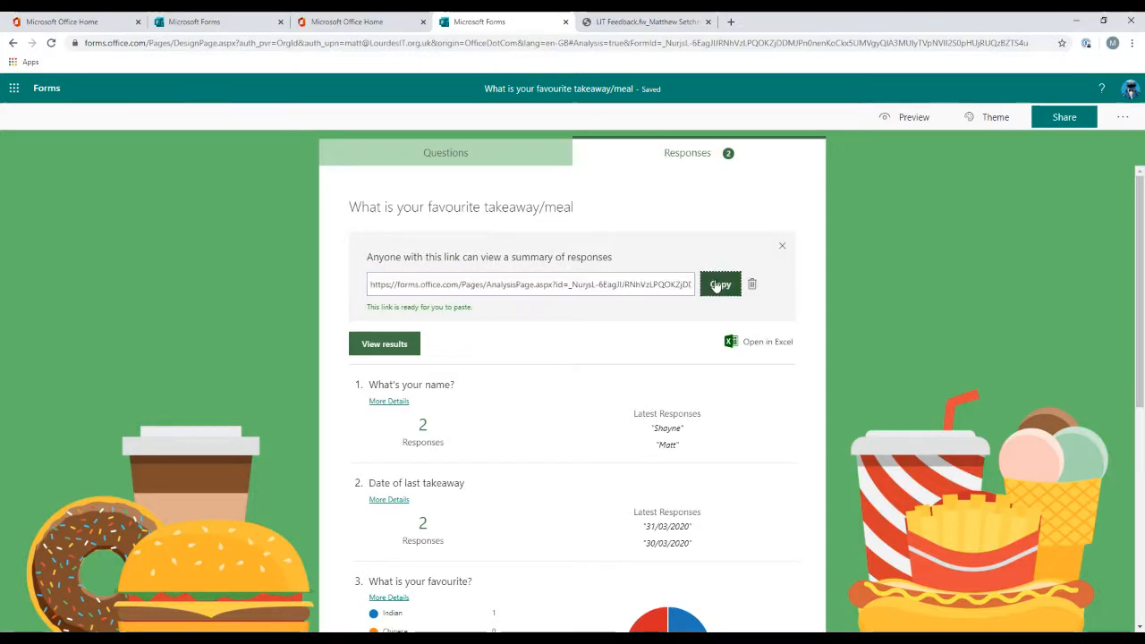
Step: Open the copied summary link in a new browser tab and scroll through the shared summary
{"action": "key", "text": "ctrl+t"}
{"action": "key", "text": "ctrl+v"}
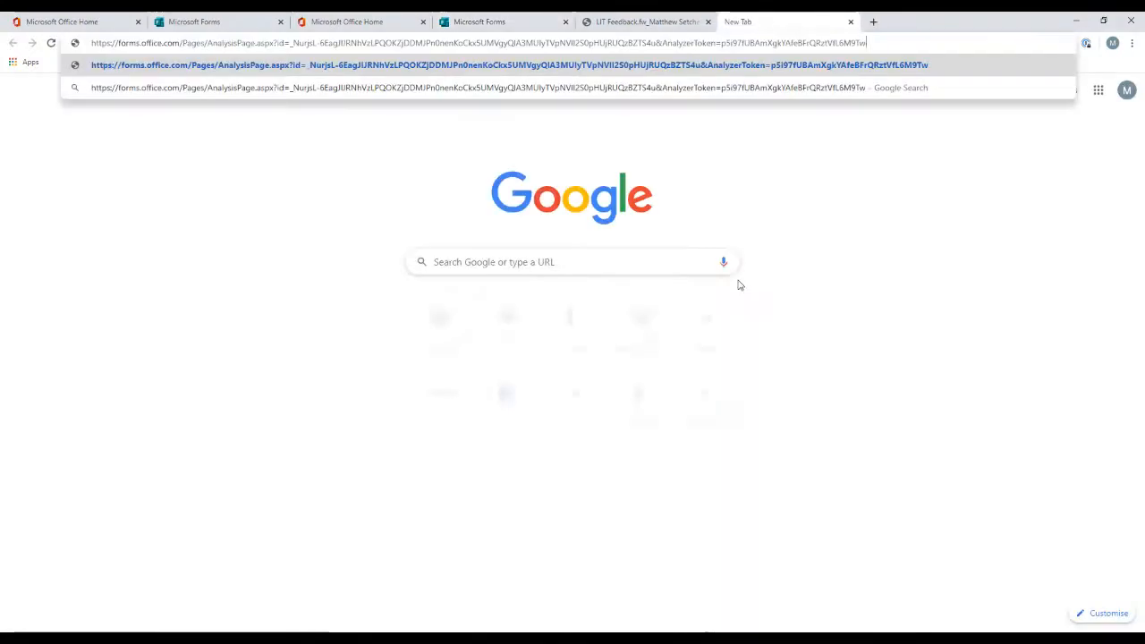
{"action": "key", "text": "Return"}
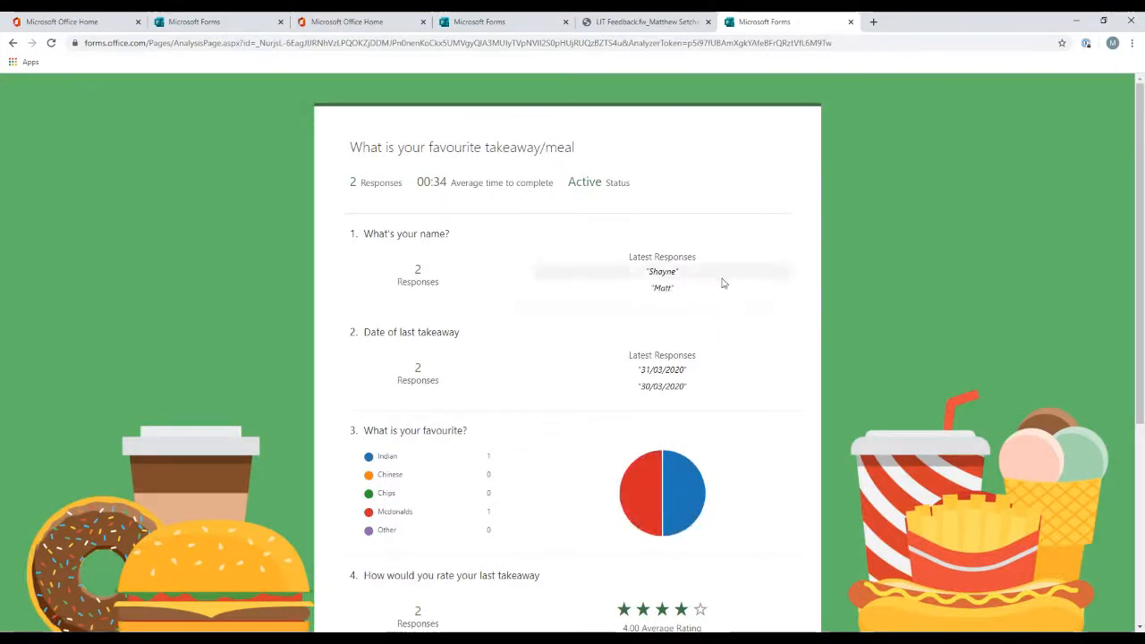
{"action": "scroll", "coordinate": [917, 273], "scroll_direction": "down", "scroll_amount": 1}
{"action": "scroll", "coordinate": [917, 273], "scroll_direction": "down", "scroll_amount": 3}
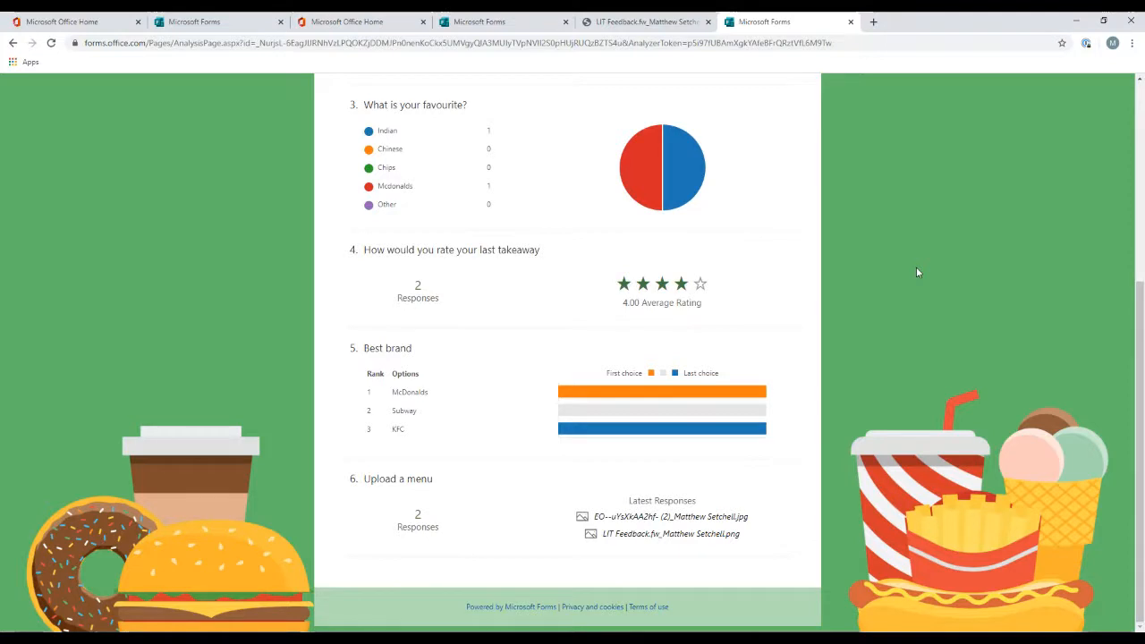
{"action": "scroll", "coordinate": [918, 268], "scroll_direction": "up", "scroll_amount": 3}
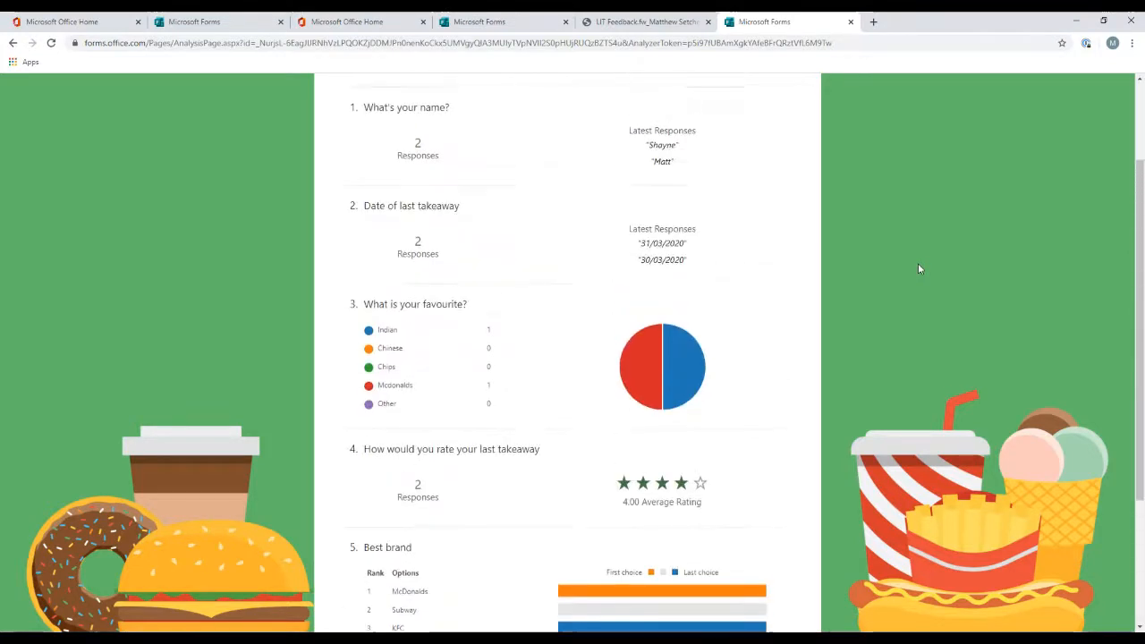
{"action": "scroll", "coordinate": [917, 268], "scroll_direction": "up", "scroll_amount": 1}
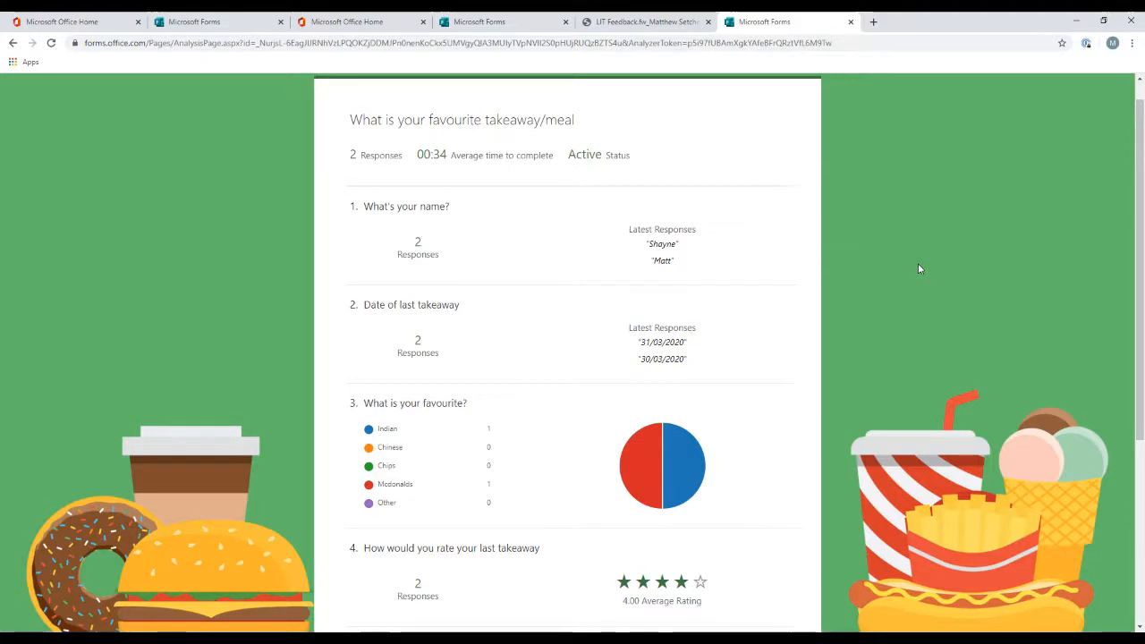
Step: Preview the form, enter a respondent's name and set the last takeaway date to 01/04/2020
{"action": "mouse_move", "coordinate": [642, 475]}
{"action": "left_click", "coordinate": [503, 23]}
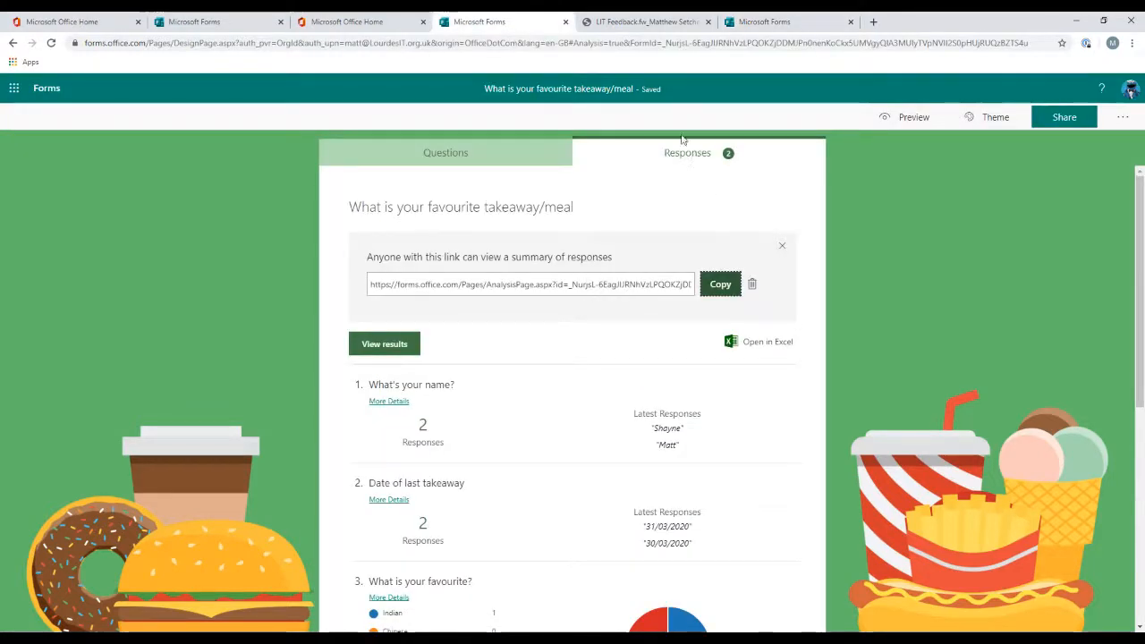
{"action": "left_click", "coordinate": [910, 117]}
{"action": "left_click", "coordinate": [507, 369]}
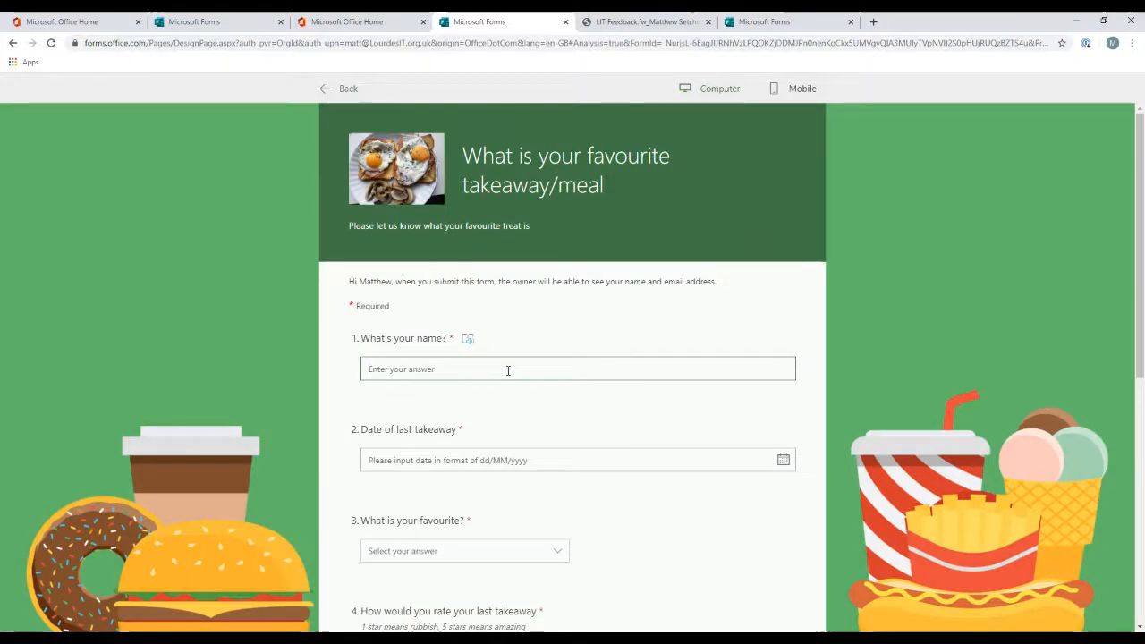
{"action": "type", "text": "Boris"}
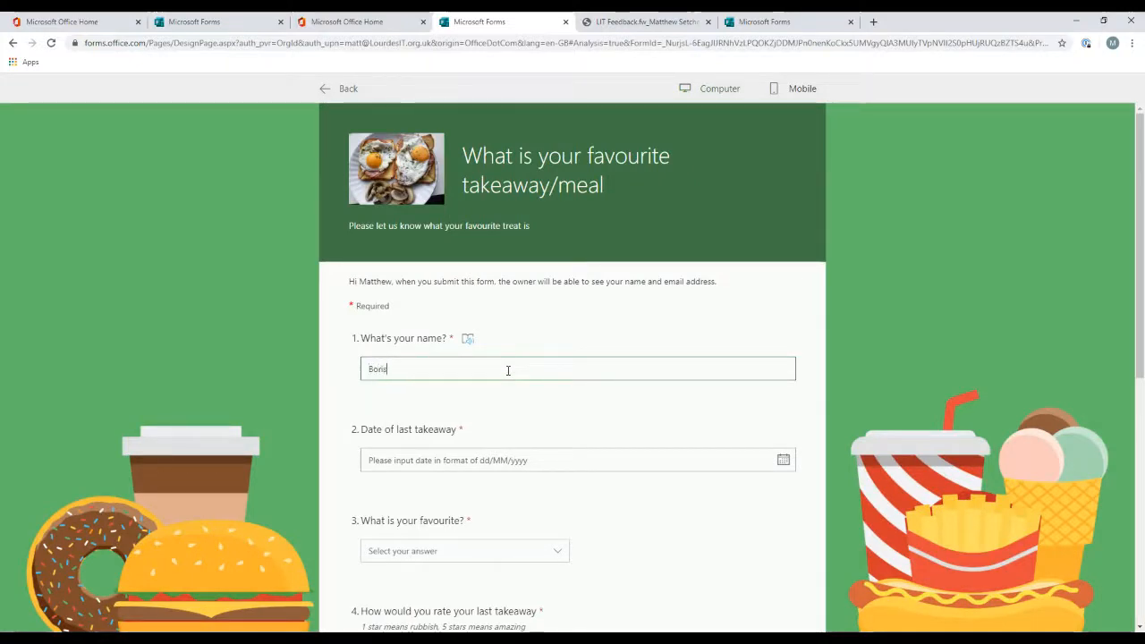
{"action": "left_click", "coordinate": [475, 461]}
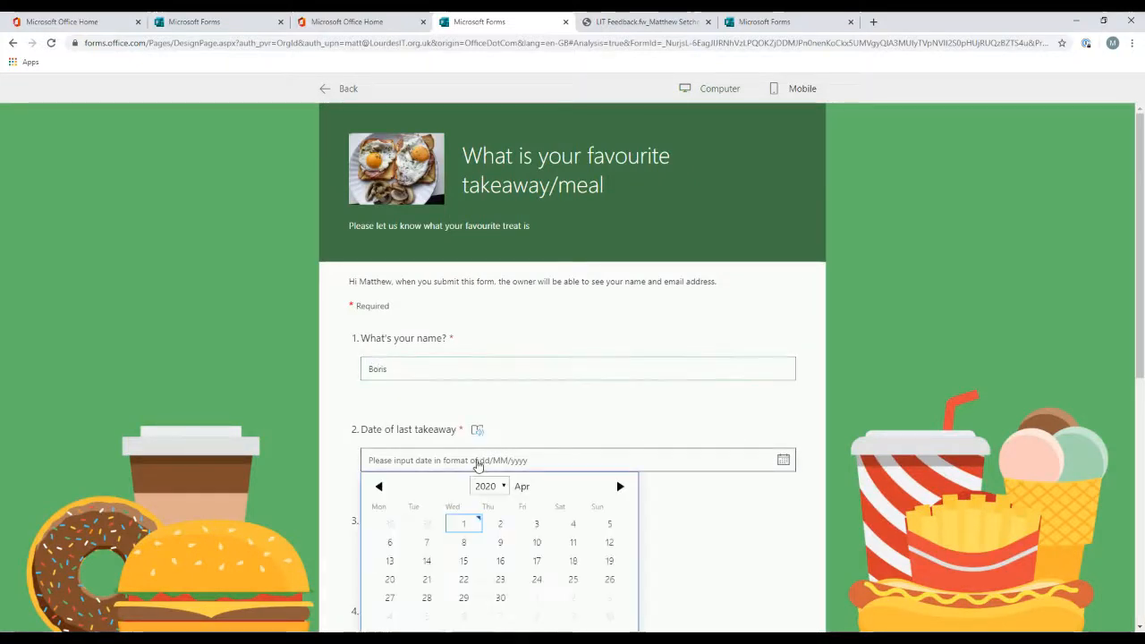
{"action": "left_click", "coordinate": [467, 527]}
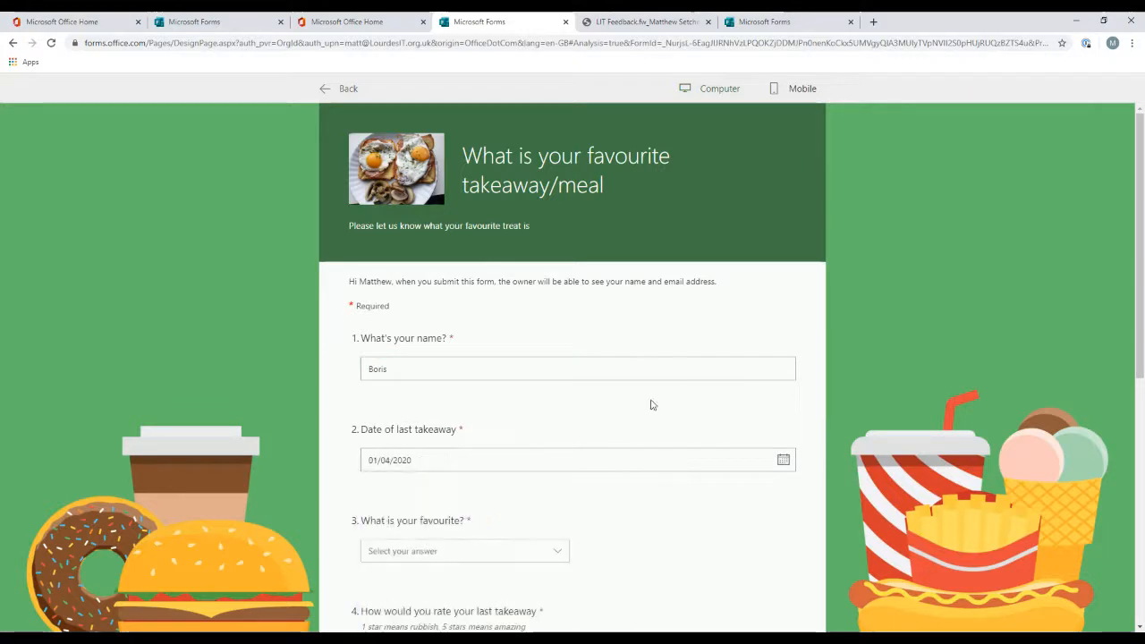
Step: Choose Chips as the favourite and rate the last takeaway five stars
{"action": "scroll", "coordinate": [649, 404], "scroll_direction": "down", "scroll_amount": 2}
{"action": "left_click", "coordinate": [504, 432]}
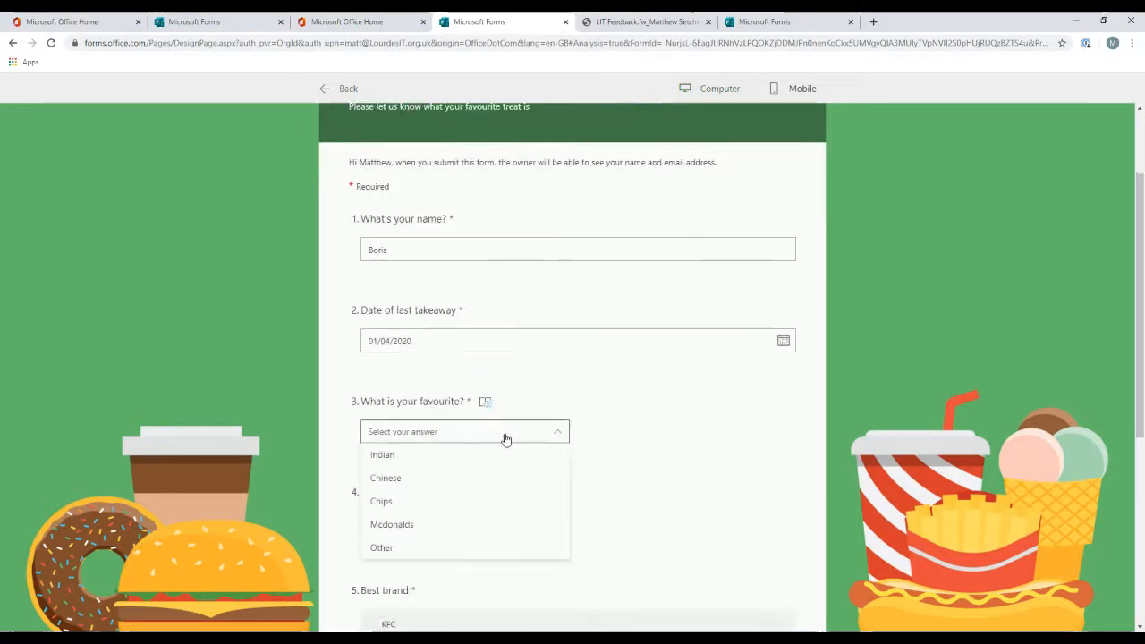
{"action": "left_click", "coordinate": [462, 502]}
{"action": "left_click", "coordinate": [469, 534]}
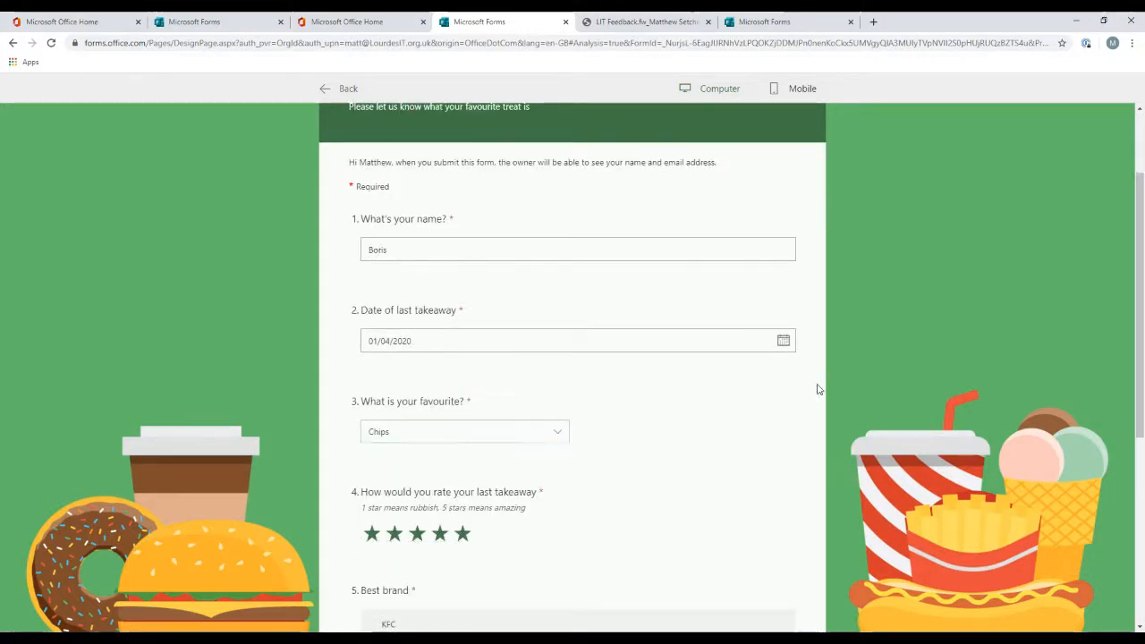
Step: Move Subway up to second place in the Best brand ranking
{"action": "scroll", "coordinate": [614, 401], "scroll_direction": "down", "scroll_amount": 5}
{"action": "left_click", "coordinate": [475, 400]}
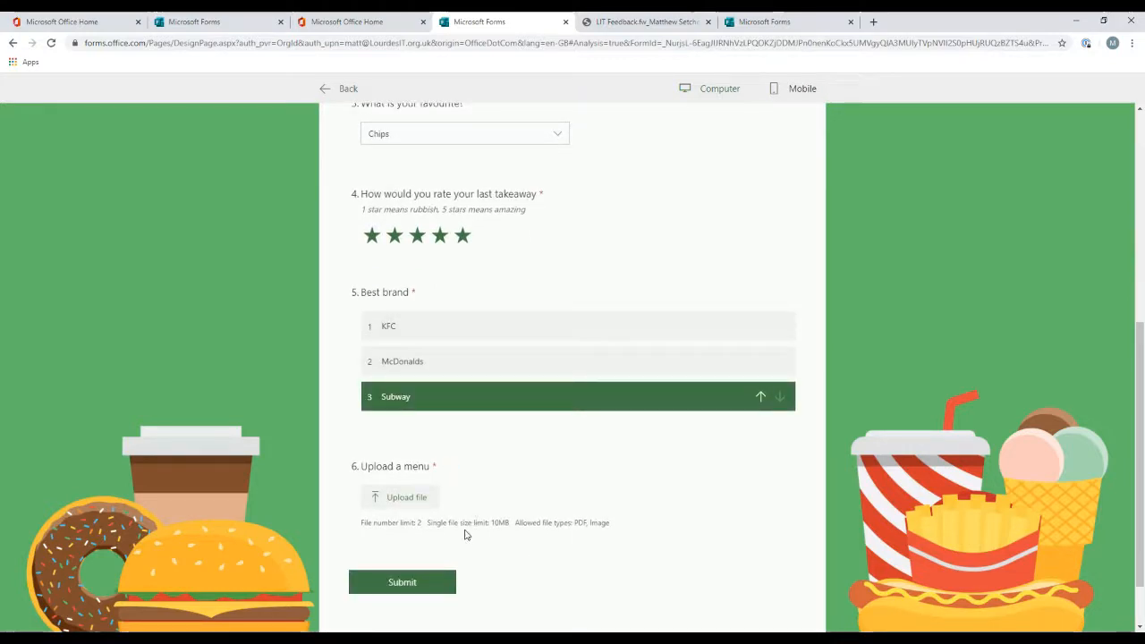
{"action": "left_click_drag", "start_coordinate": [456, 398], "coordinate": [473, 363]}
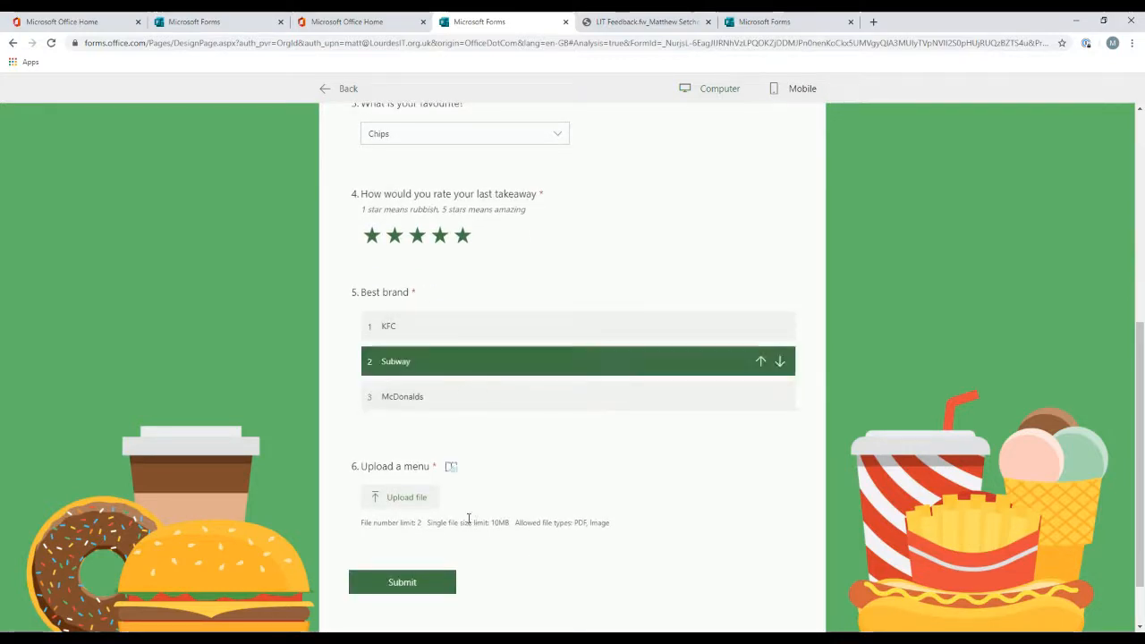
Step: Upload the Capture image as the menu file and submit the response
{"action": "left_click", "coordinate": [398, 499]}
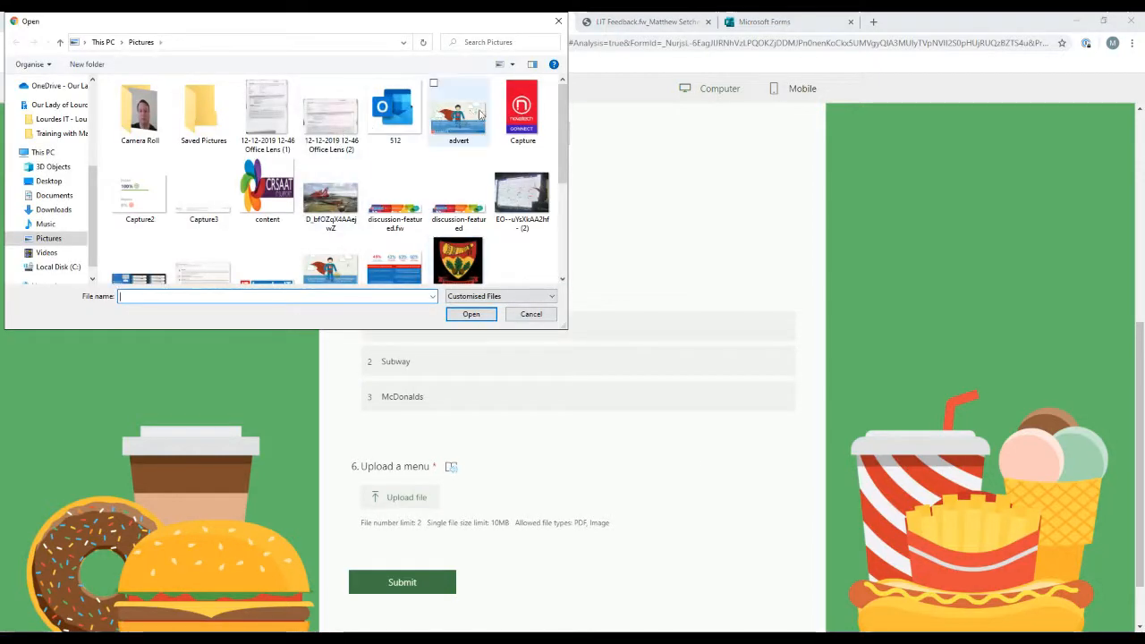
{"action": "left_click", "coordinate": [481, 119]}
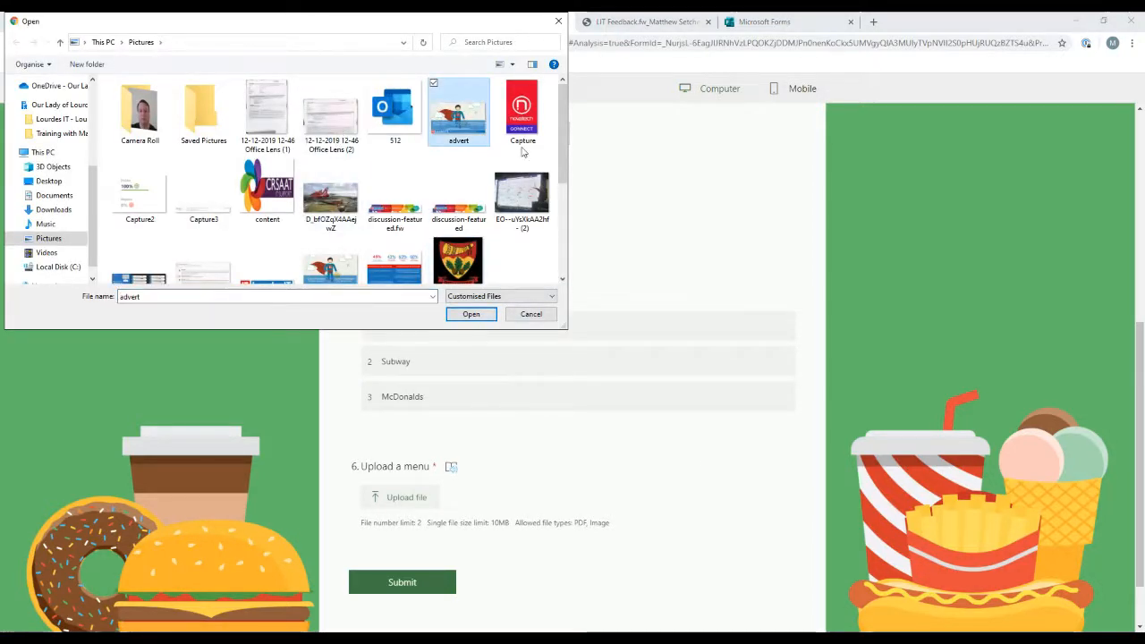
{"action": "key", "text": "Right"}
{"action": "left_click", "coordinate": [472, 315]}
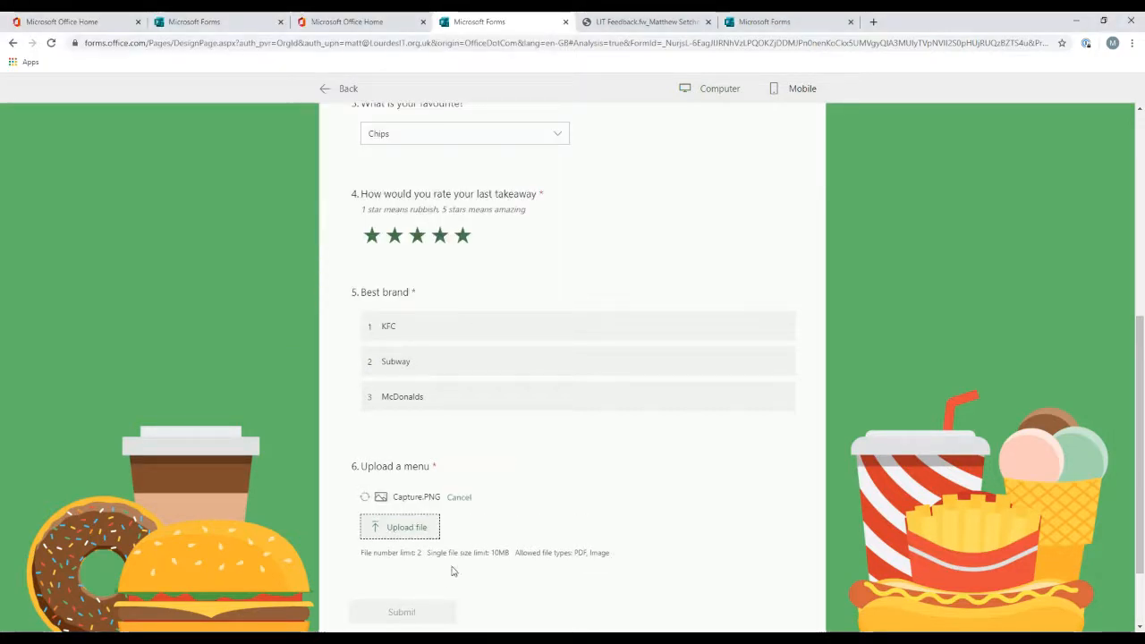
{"action": "left_click", "coordinate": [404, 595]}
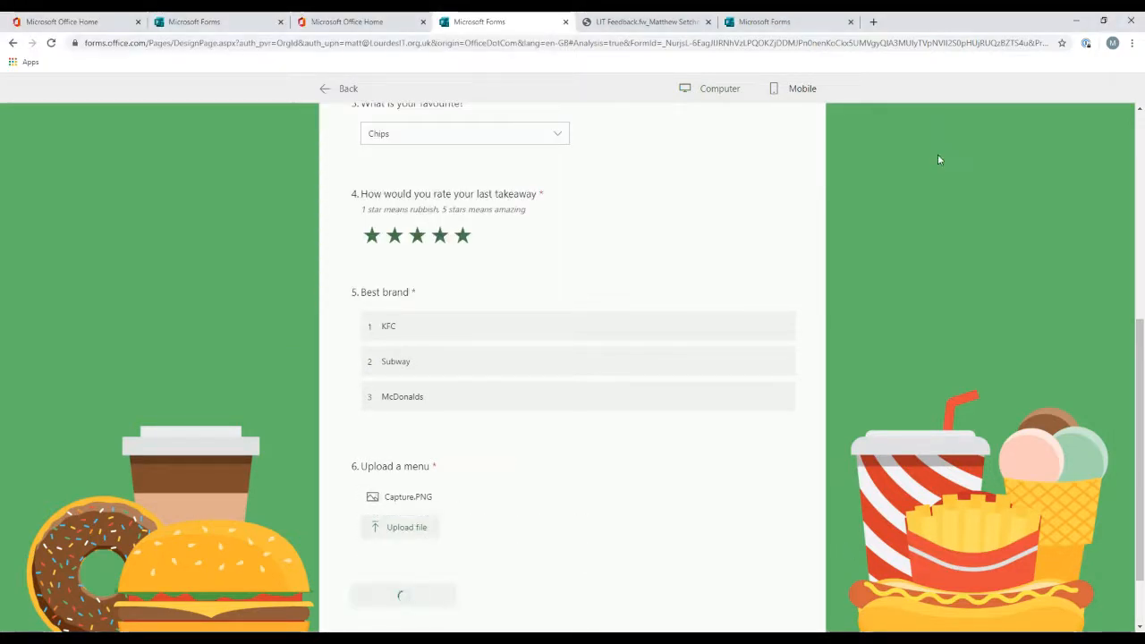
Step: Switch to the shared summary tab and scroll through the updated response summary
{"action": "left_click", "coordinate": [808, 23]}
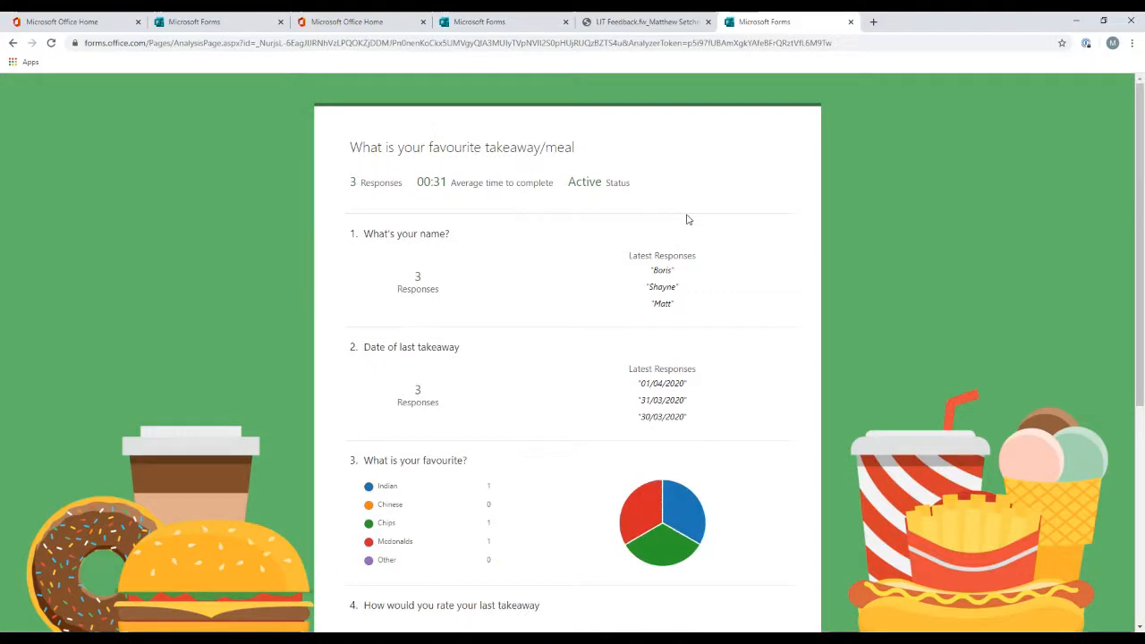
{"action": "scroll", "coordinate": [716, 353], "scroll_direction": "down", "scroll_amount": 2}
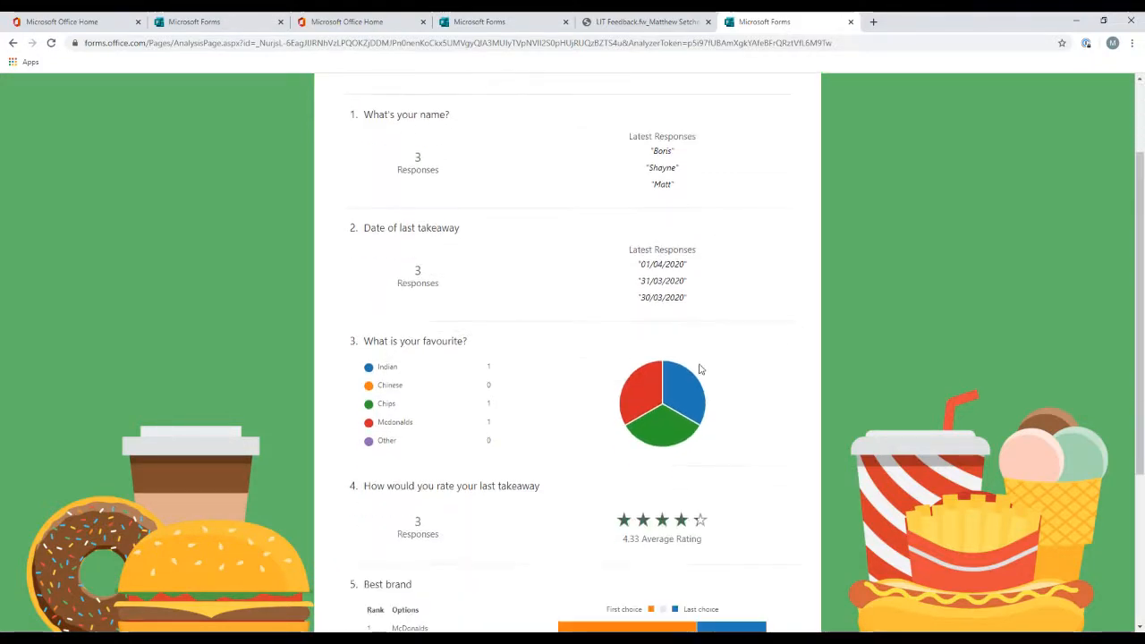
{"action": "mouse_move", "coordinate": [705, 403]}
{"action": "scroll", "coordinate": [754, 414], "scroll_direction": "down", "scroll_amount": 3}
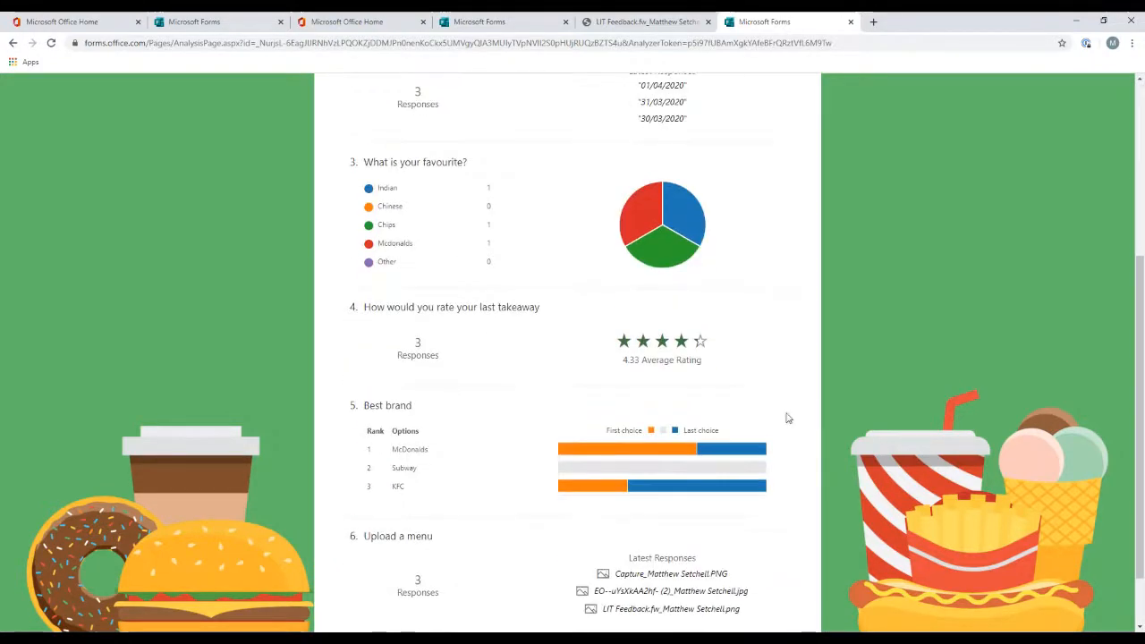
{"action": "mouse_move", "coordinate": [693, 452]}
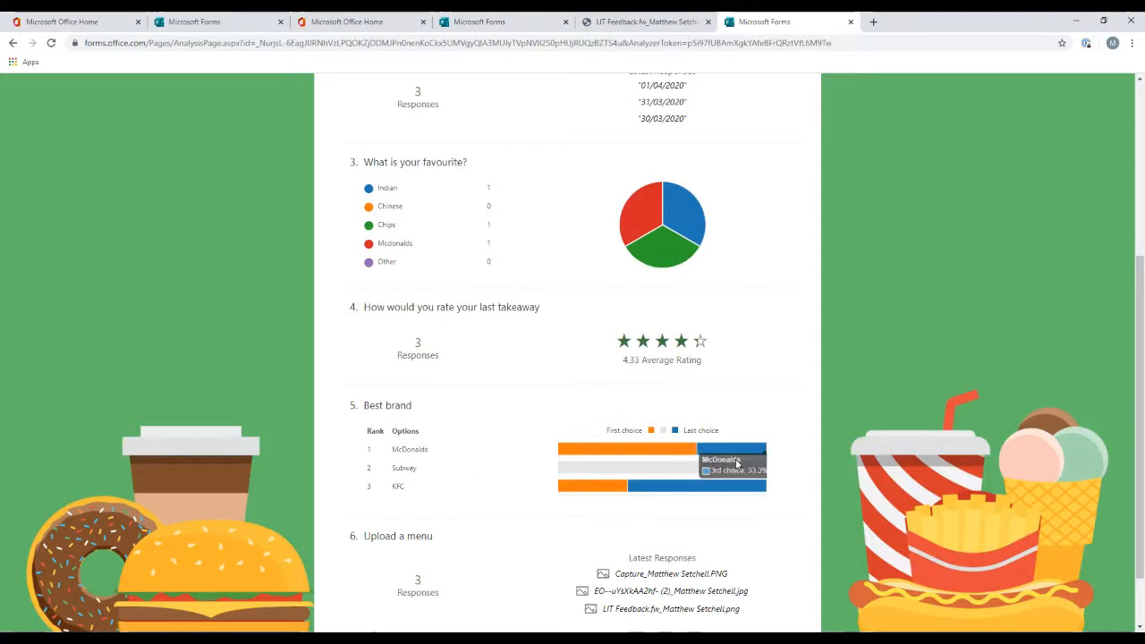
{"action": "scroll", "coordinate": [707, 496], "scroll_direction": "down", "scroll_amount": 2}
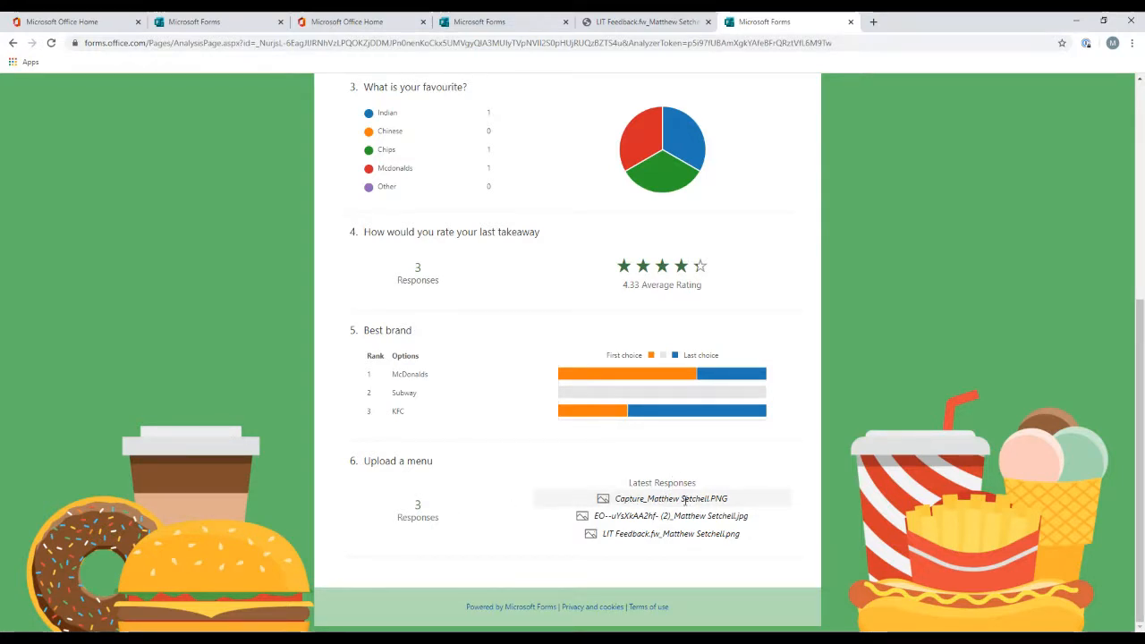
{"action": "scroll", "coordinate": [900, 327], "scroll_direction": "up", "scroll_amount": 4}
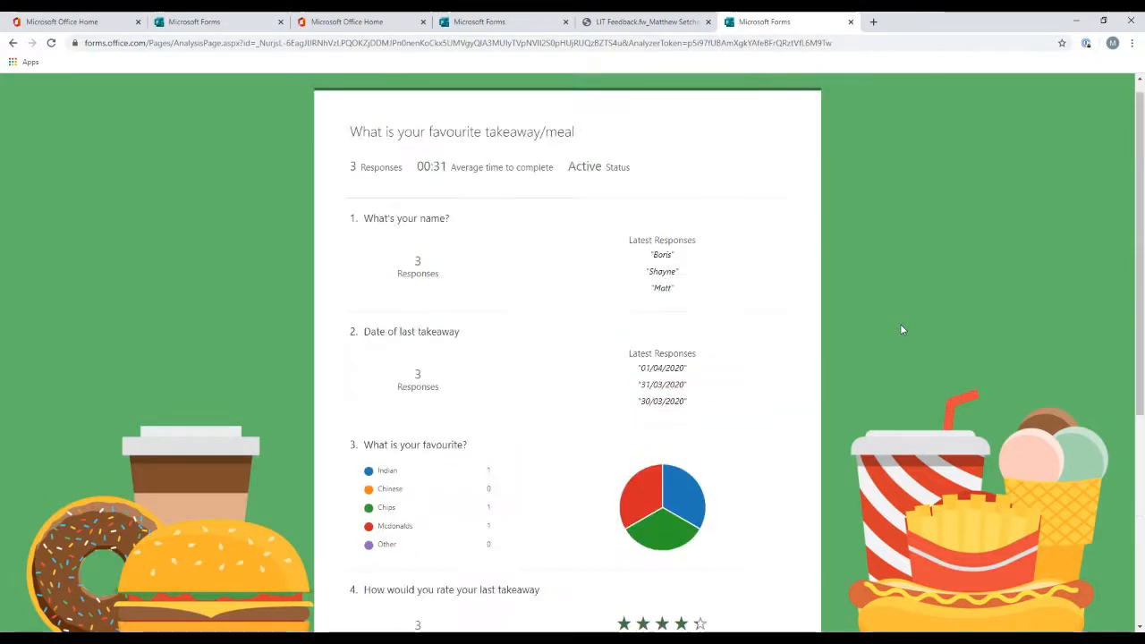
{"action": "scroll", "coordinate": [901, 330], "scroll_direction": "up", "scroll_amount": 1}
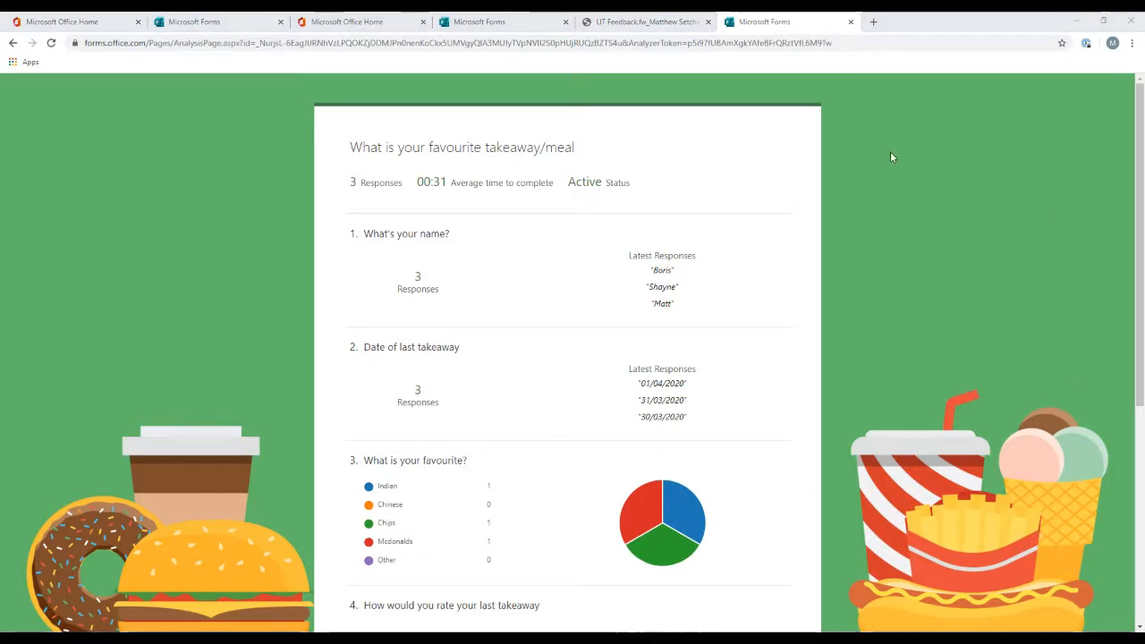
Step: Return from the preview to the form editor and open the form's Settings panel
{"action": "left_click", "coordinate": [631, 24]}
{"action": "left_click", "coordinate": [487, 21]}
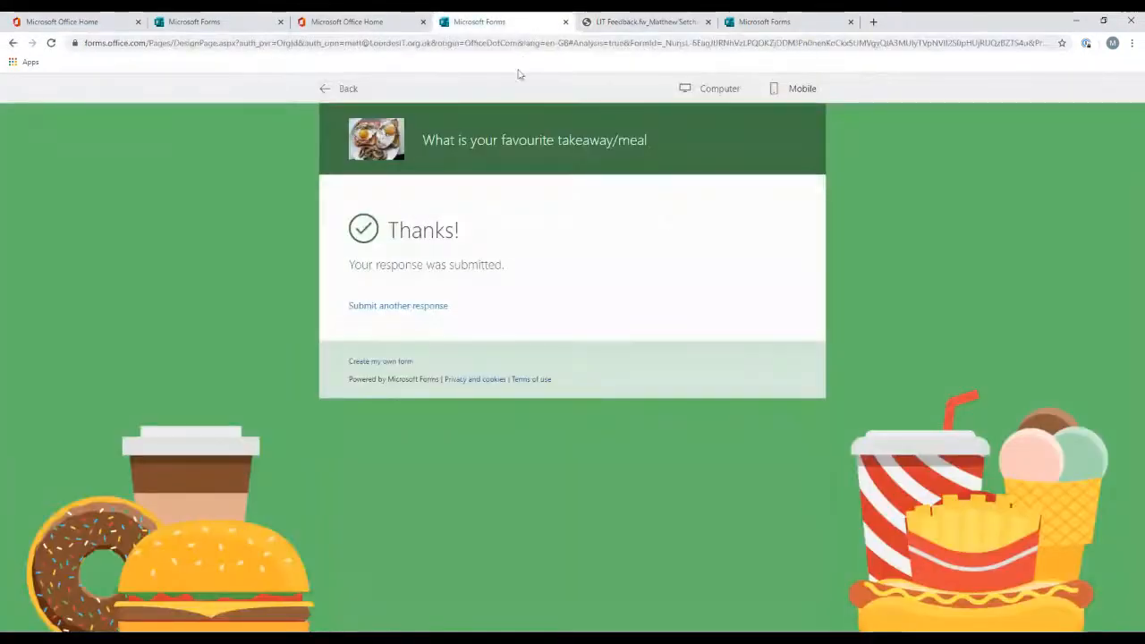
{"action": "left_click", "coordinate": [393, 306]}
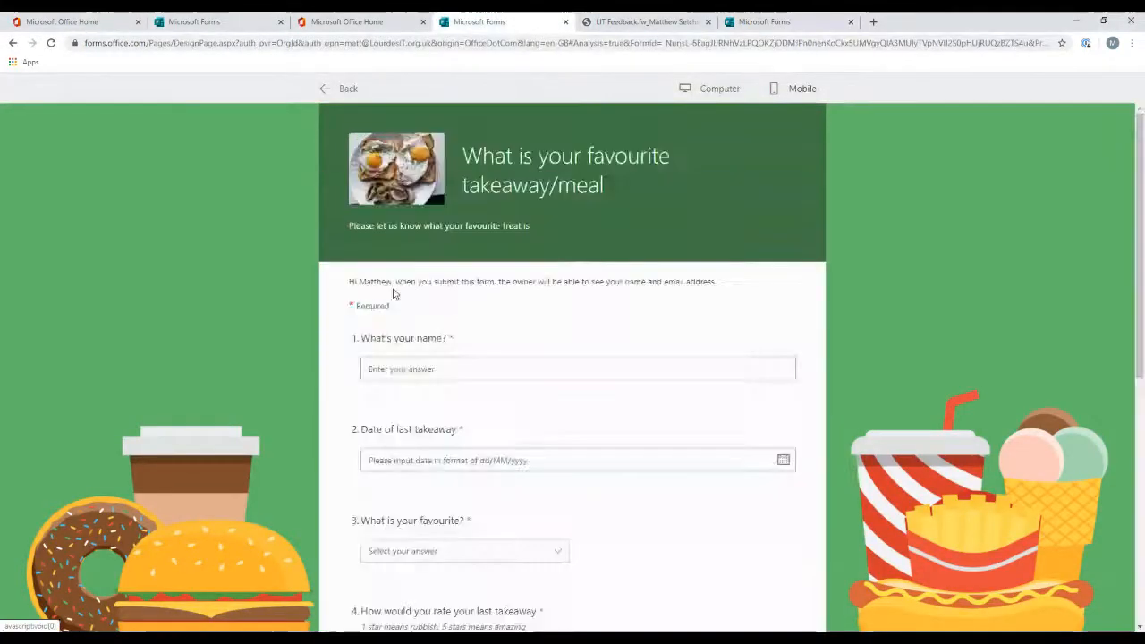
{"action": "left_click", "coordinate": [344, 88]}
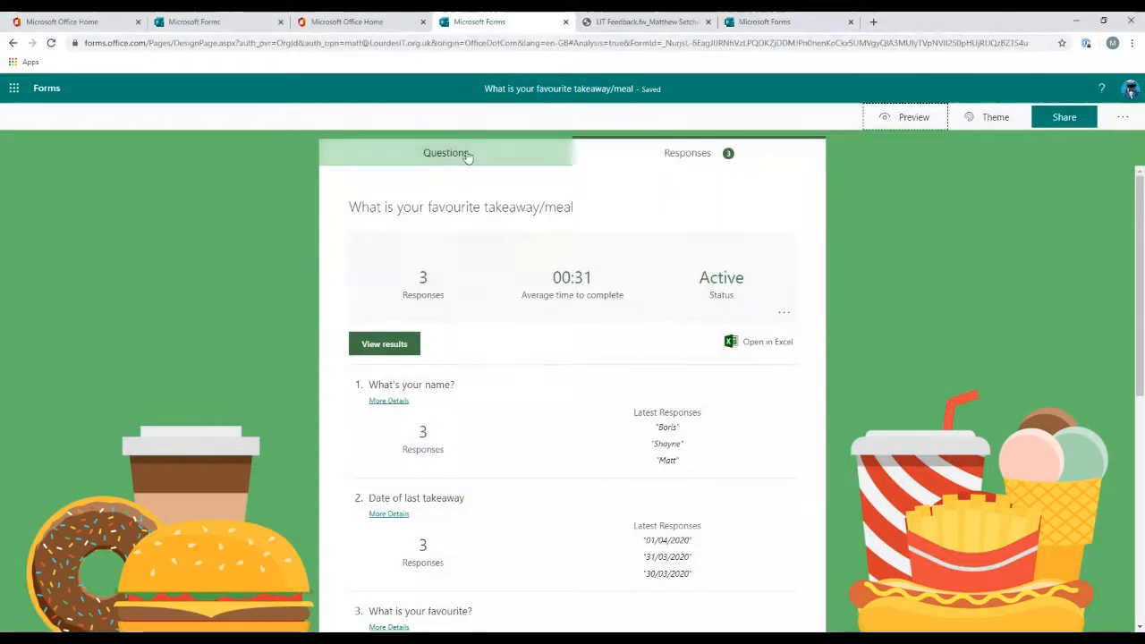
{"action": "left_click", "coordinate": [1123, 120]}
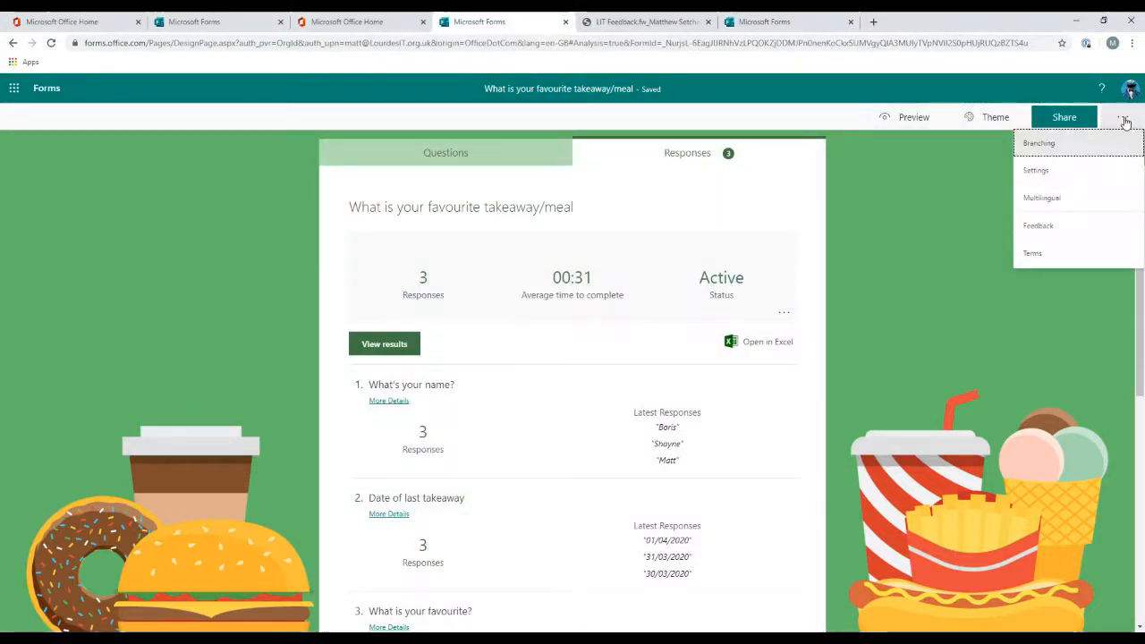
{"action": "left_click", "coordinate": [1103, 177]}
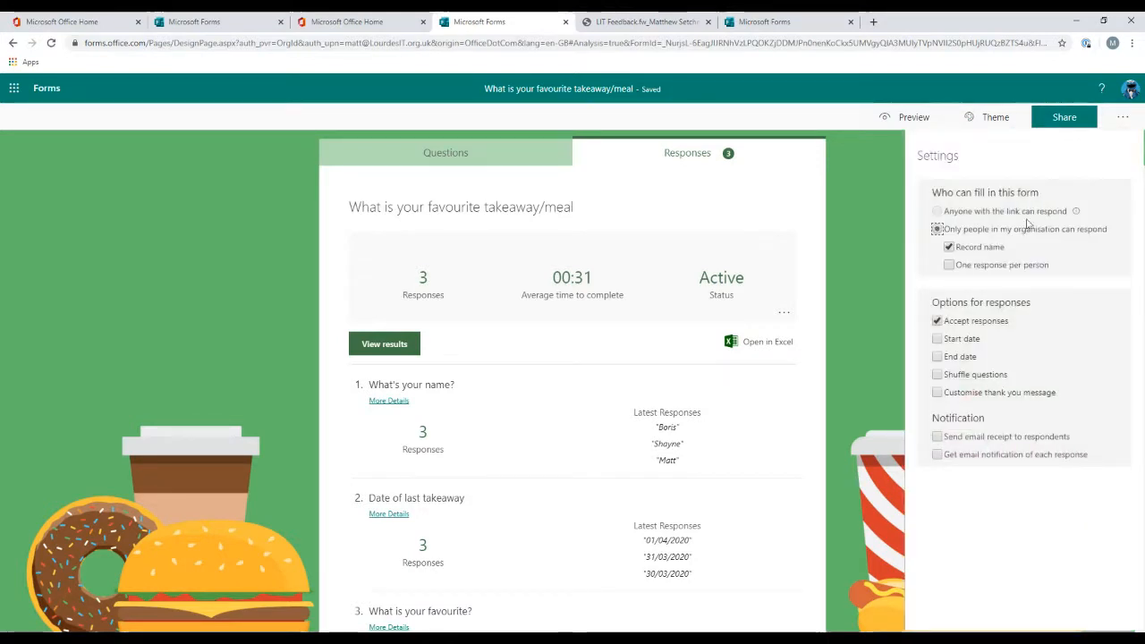
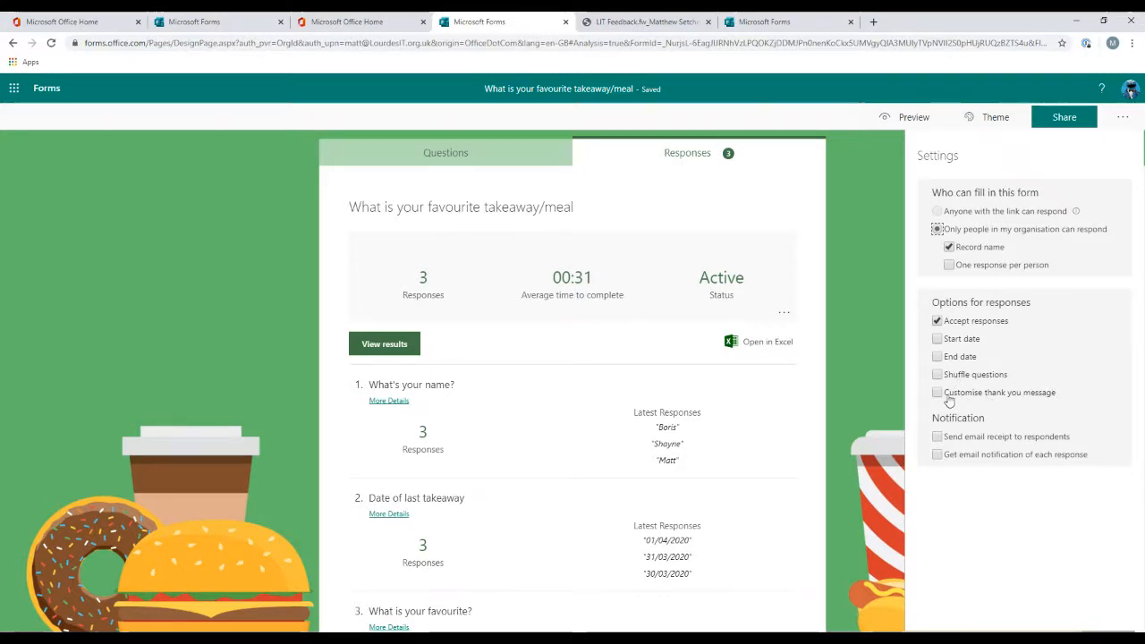
Step: Enable the customised thank-you message for the form
{"action": "left_click", "coordinate": [939, 394]}
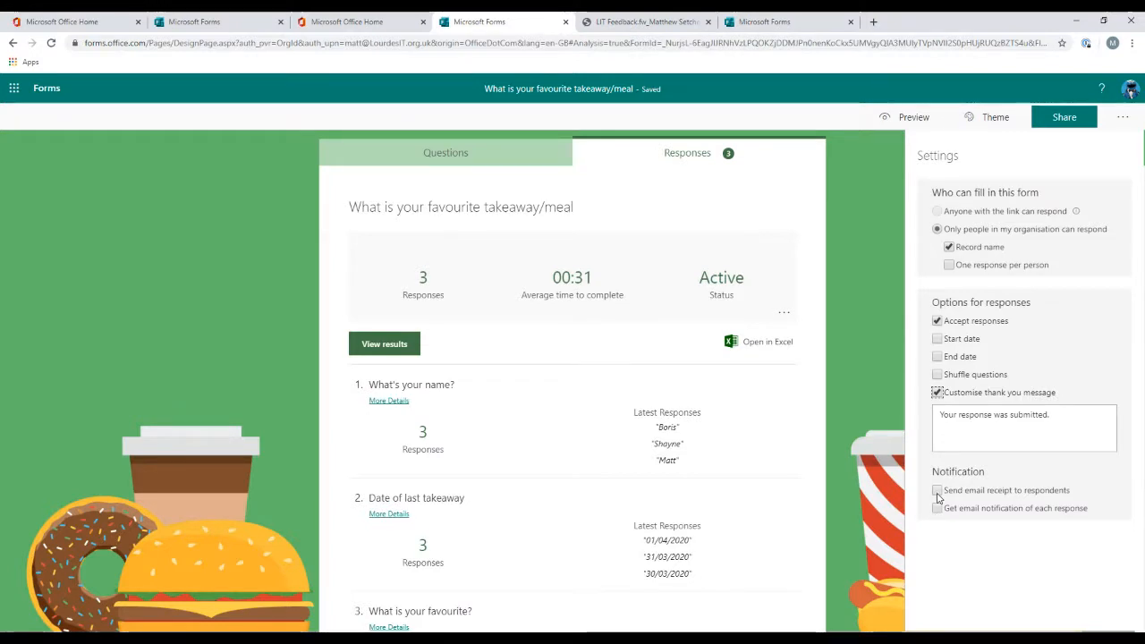
Step: Add Deutsch as an additional language for the form
{"action": "left_click", "coordinate": [1124, 120]}
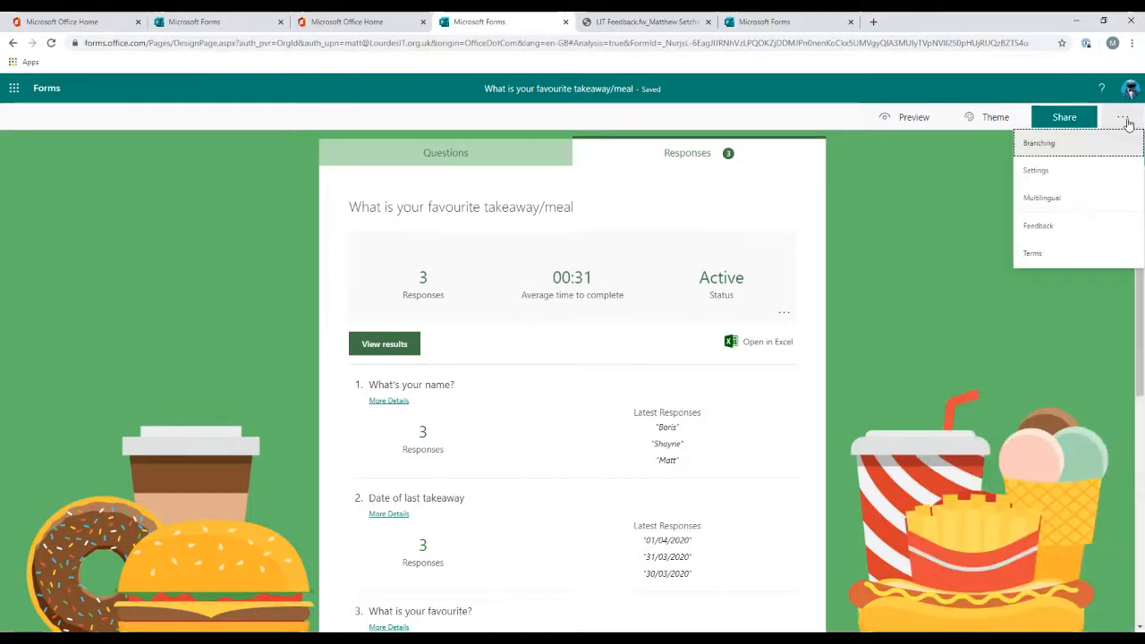
{"action": "left_click", "coordinate": [1082, 204]}
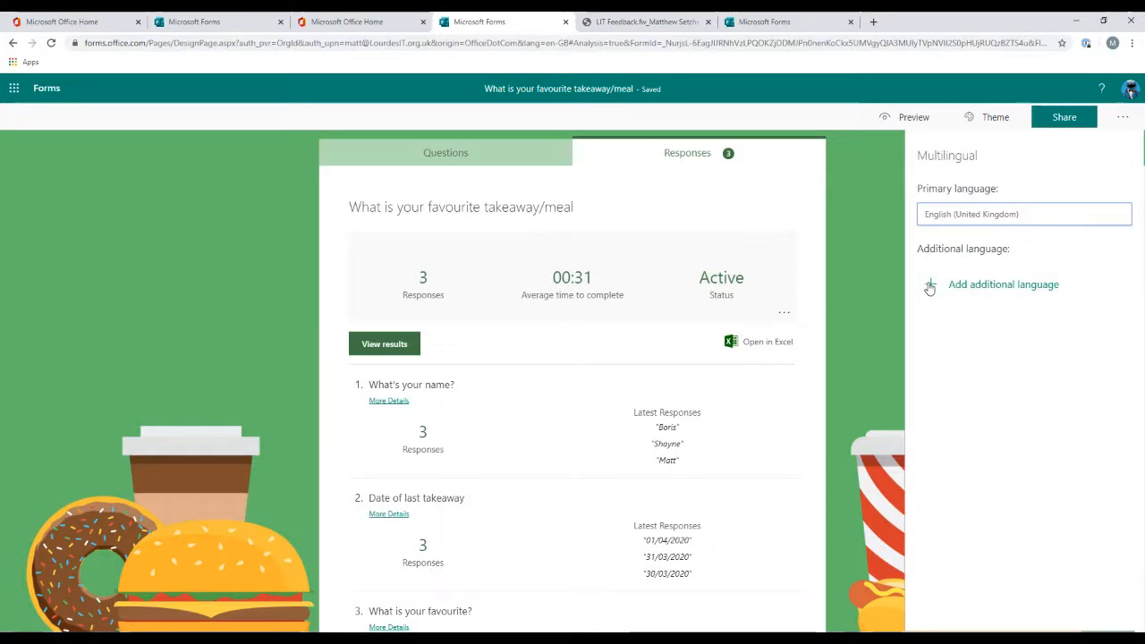
{"action": "left_click", "coordinate": [929, 287]}
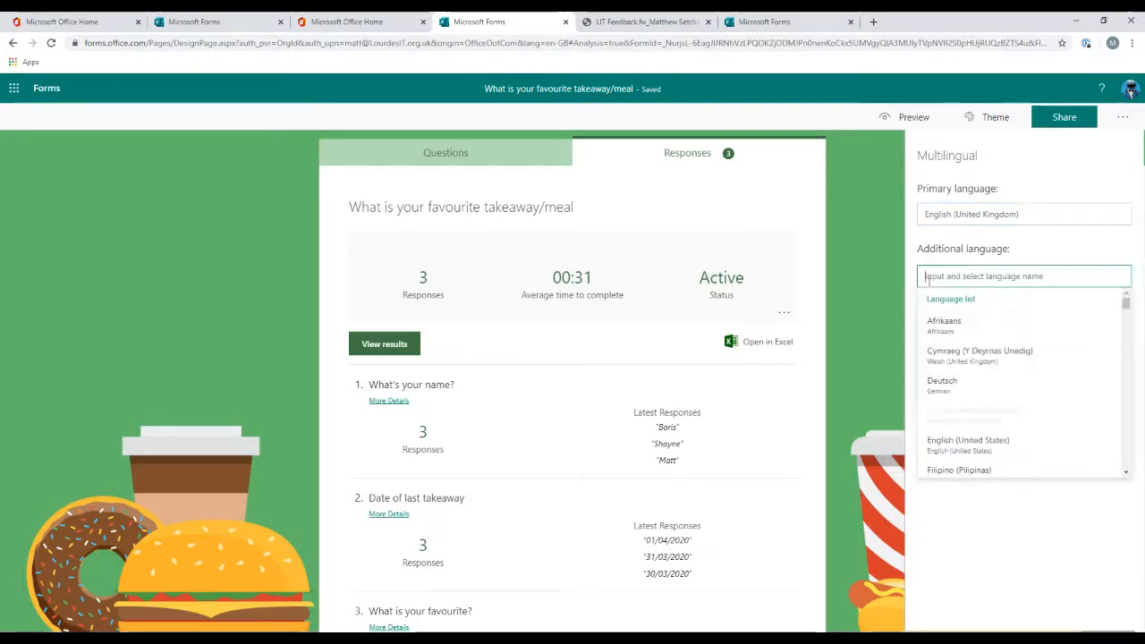
{"action": "left_click", "coordinate": [997, 383]}
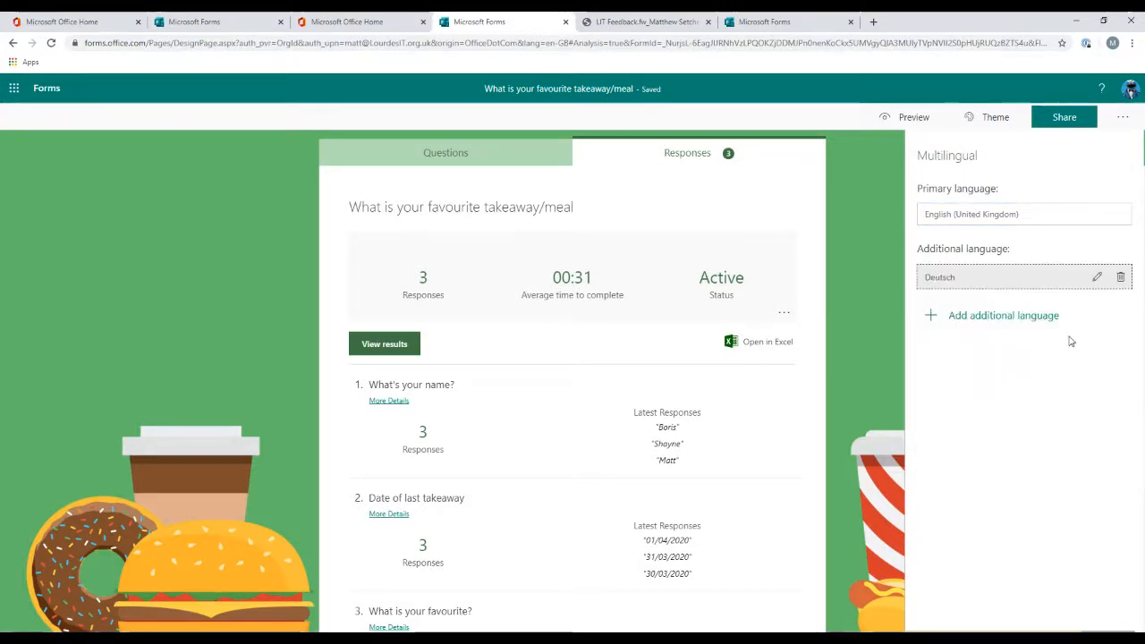
Step: Open the Deutsch translation view, scroll through the form's translated fields, and go back to the editor
{"action": "left_click", "coordinate": [1098, 281]}
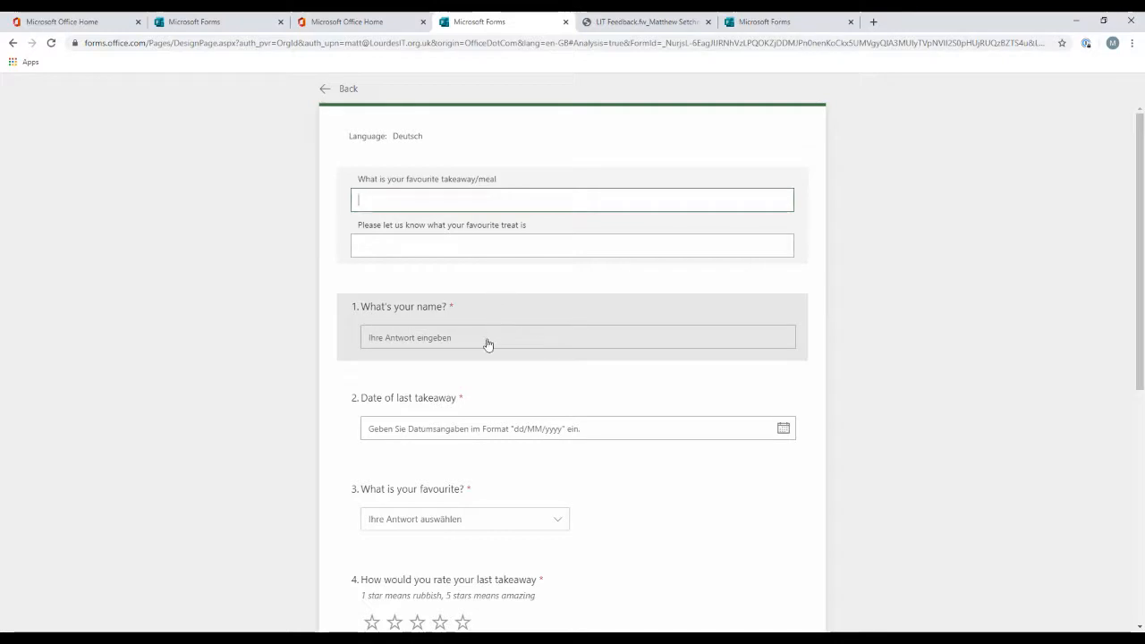
{"action": "scroll", "coordinate": [487, 345], "scroll_direction": "down", "scroll_amount": 3}
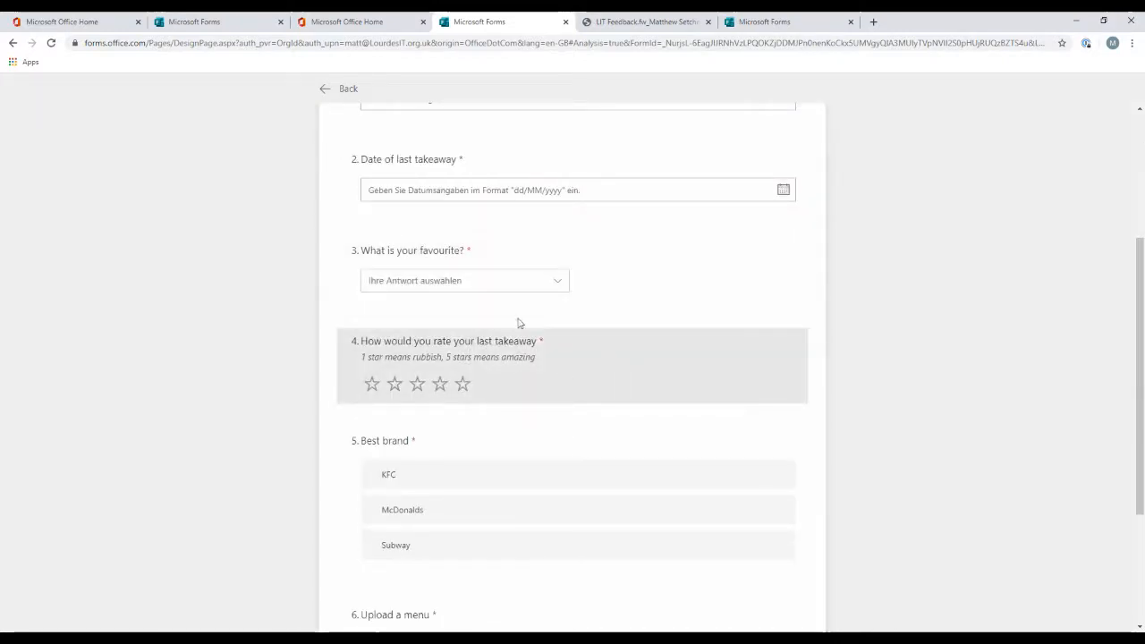
{"action": "scroll", "coordinate": [499, 282], "scroll_direction": "up", "scroll_amount": 1}
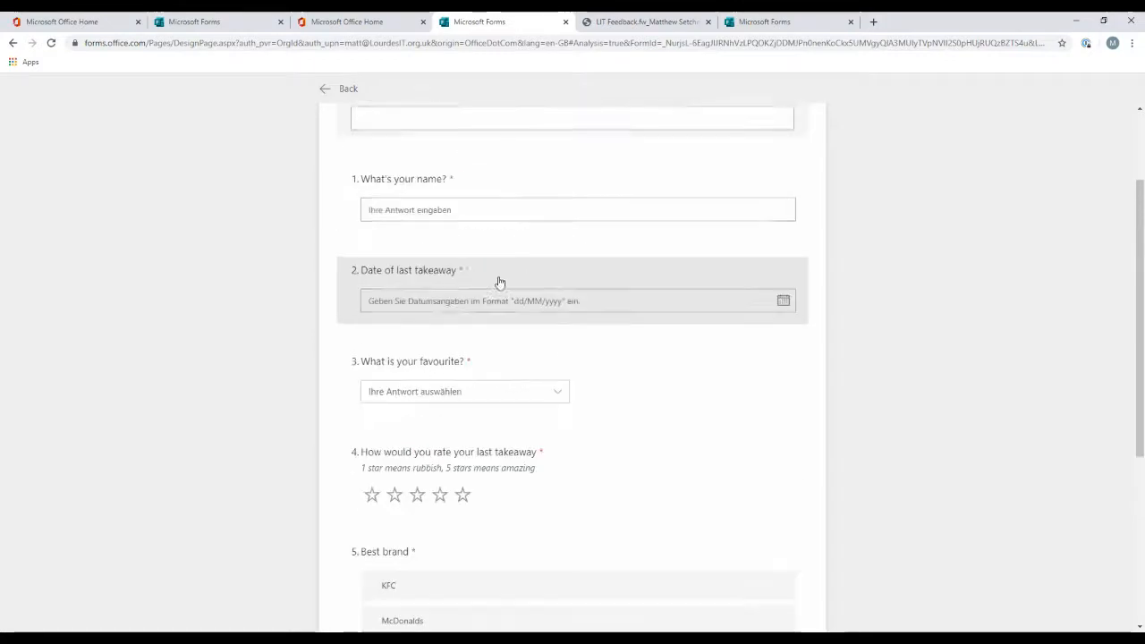
{"action": "scroll", "coordinate": [425, 241], "scroll_direction": "up", "scroll_amount": 1}
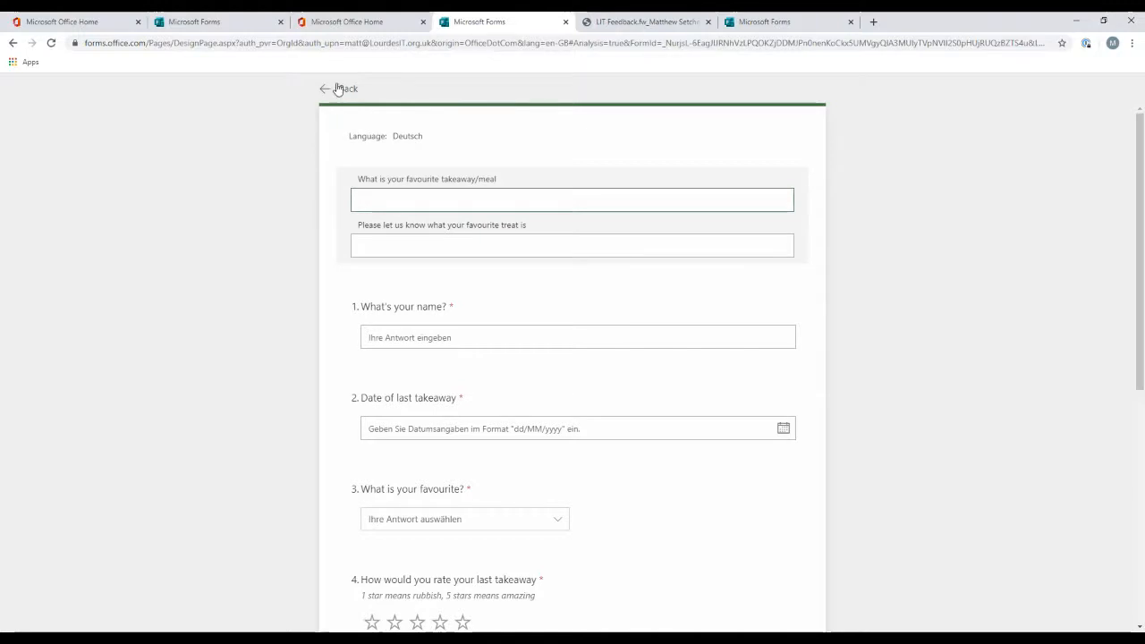
{"action": "left_click", "coordinate": [338, 89]}
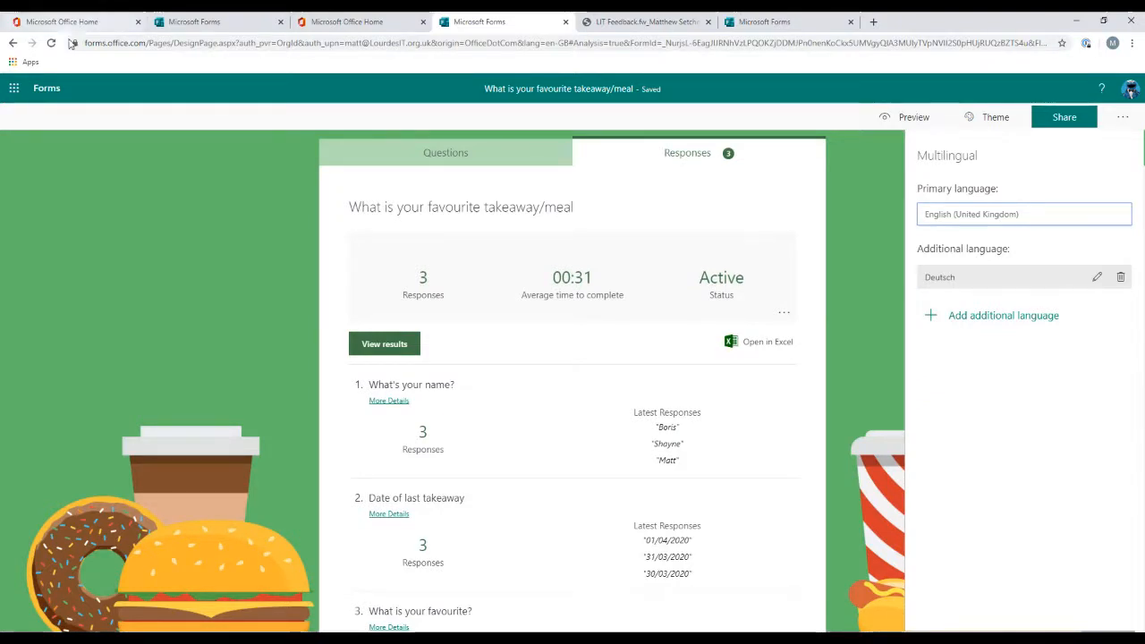
Step: Go to the My forms page and create a new quiz
{"action": "left_click", "coordinate": [45, 90]}
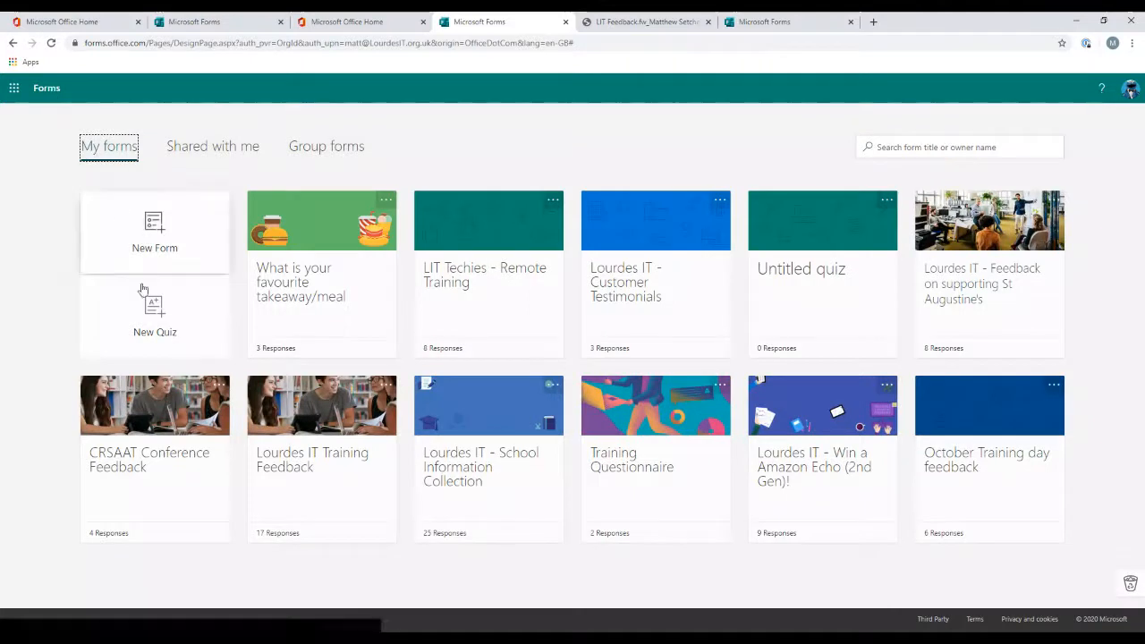
{"action": "left_click", "coordinate": [177, 311]}
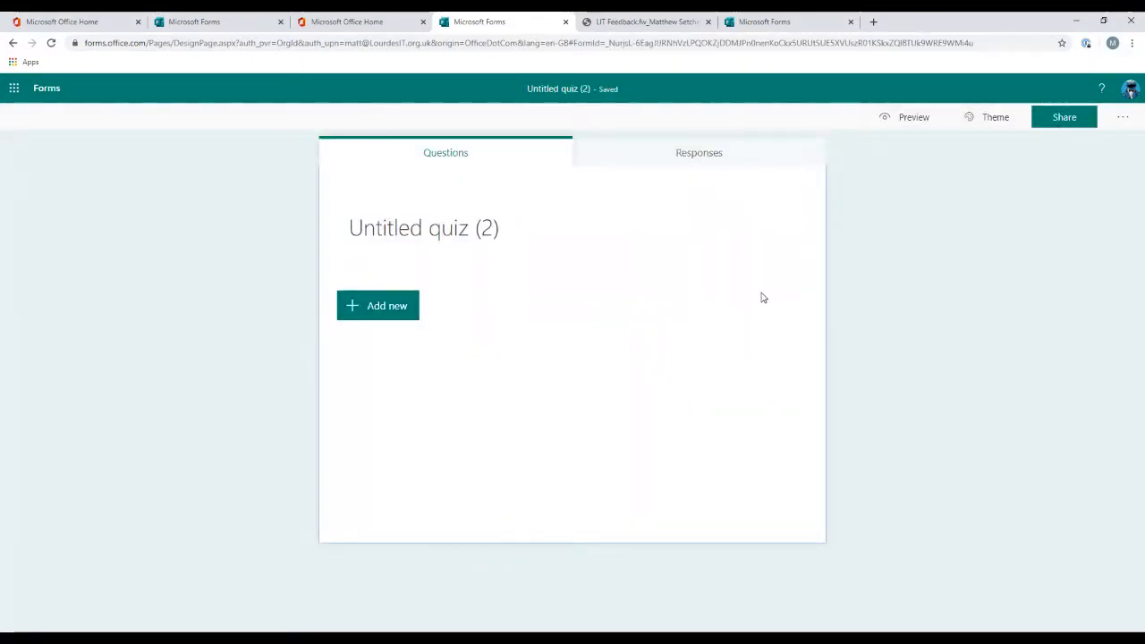
Step: Add a choice question asking "What is the capital of France?"
{"action": "left_click", "coordinate": [388, 310]}
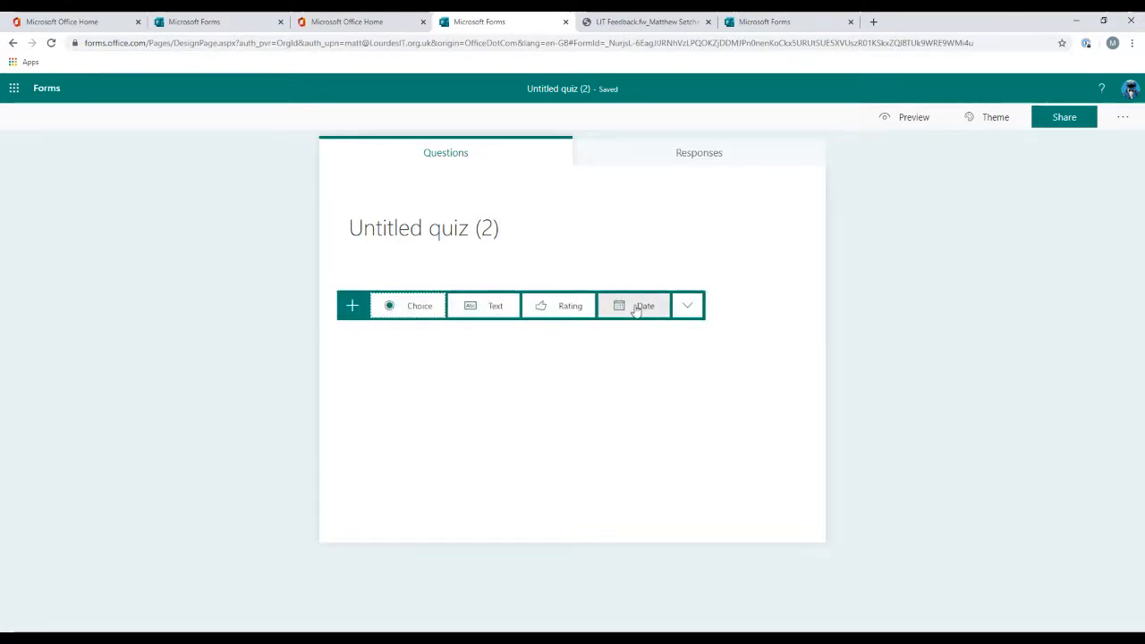
{"action": "left_click", "coordinate": [399, 315]}
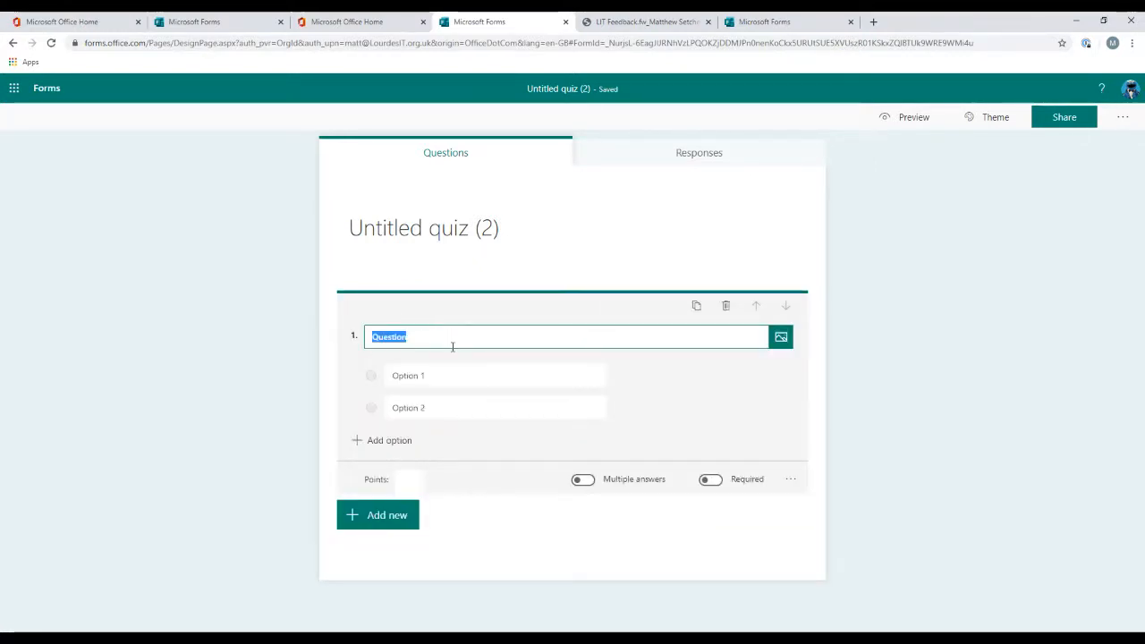
{"action": "type", "text": "What is the capital of Fra"}
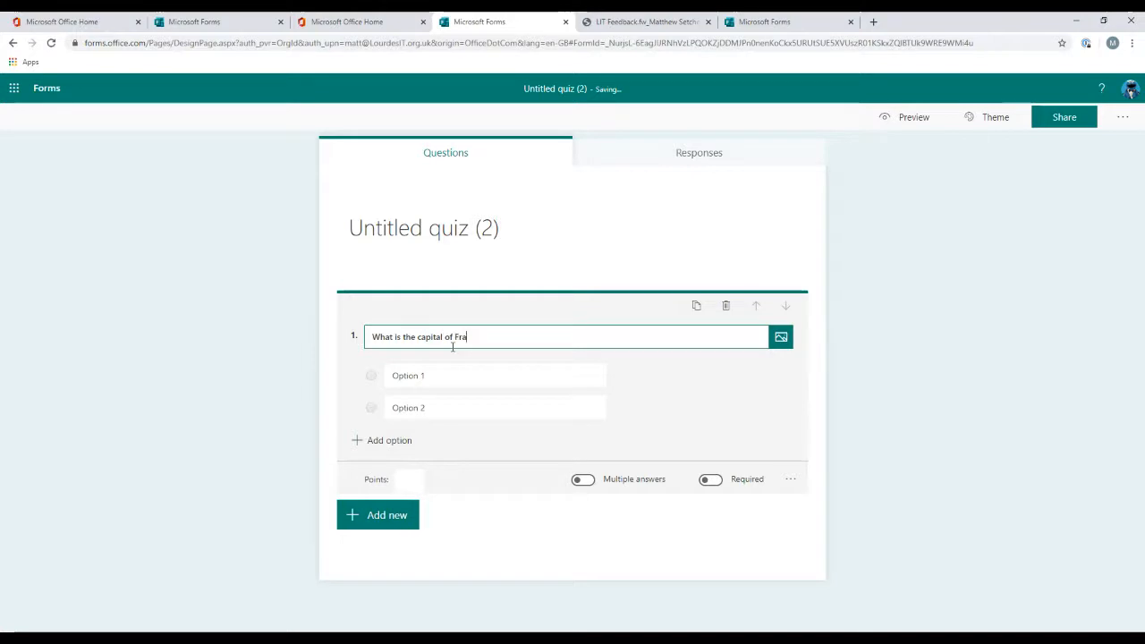
{"action": "type", "text": "nce?"}
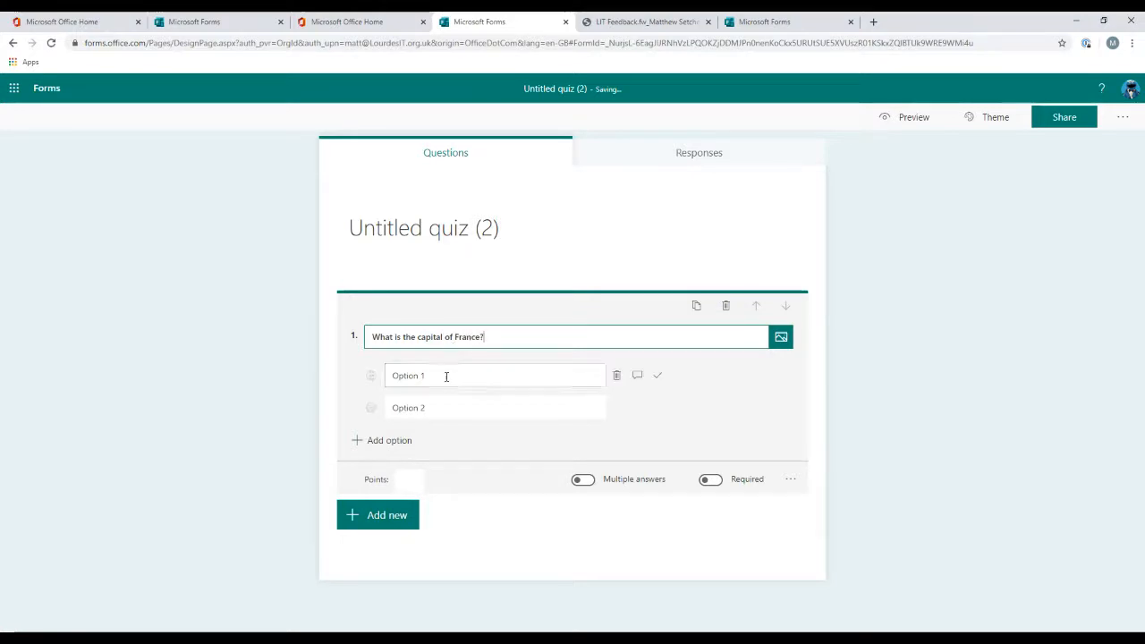
Step: Fill in answer options Paris, Madrid, Rome, Munich, Budapest, Saint Petersburg and Milan
{"action": "left_click", "coordinate": [446, 376]}
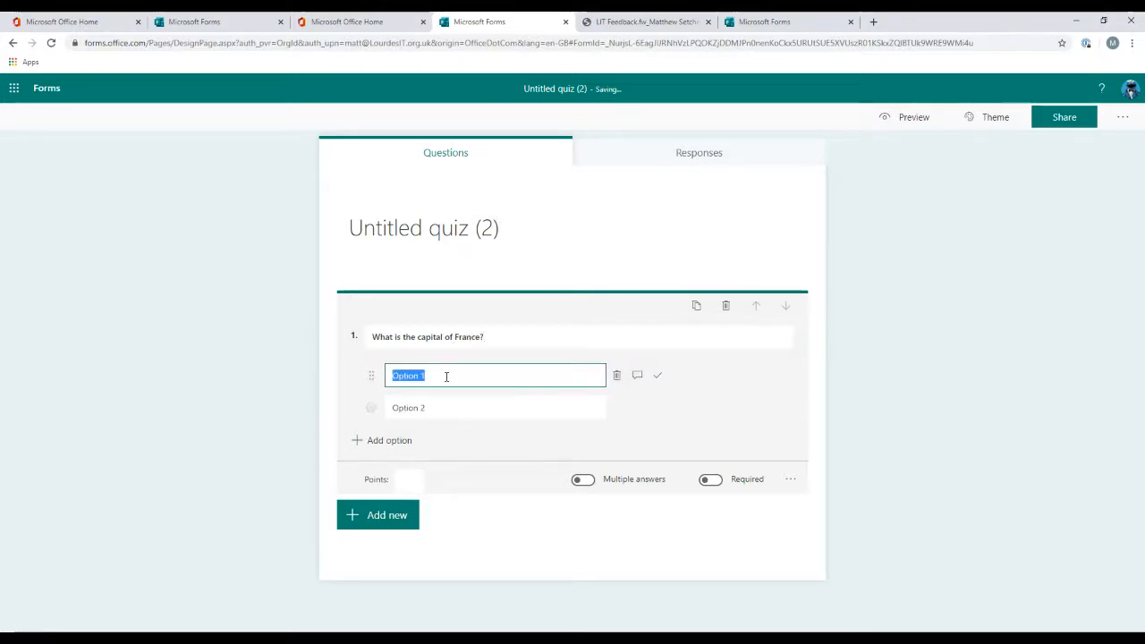
{"action": "type", "text": "Paris"}
{"action": "left_click", "coordinate": [447, 411]}
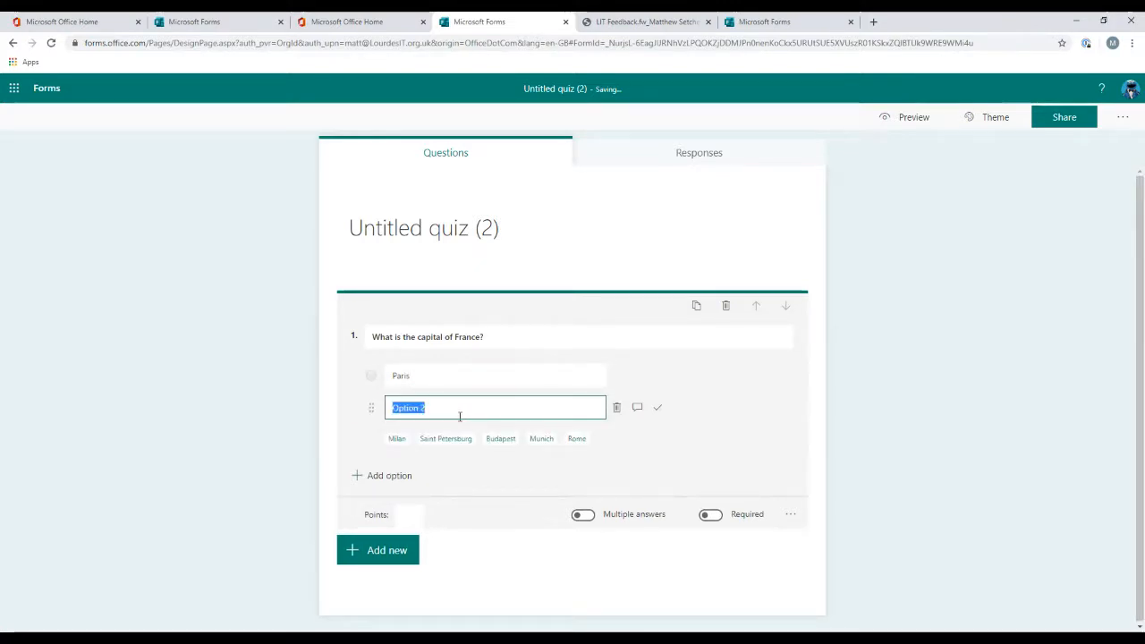
{"action": "type", "text": "Madrid"}
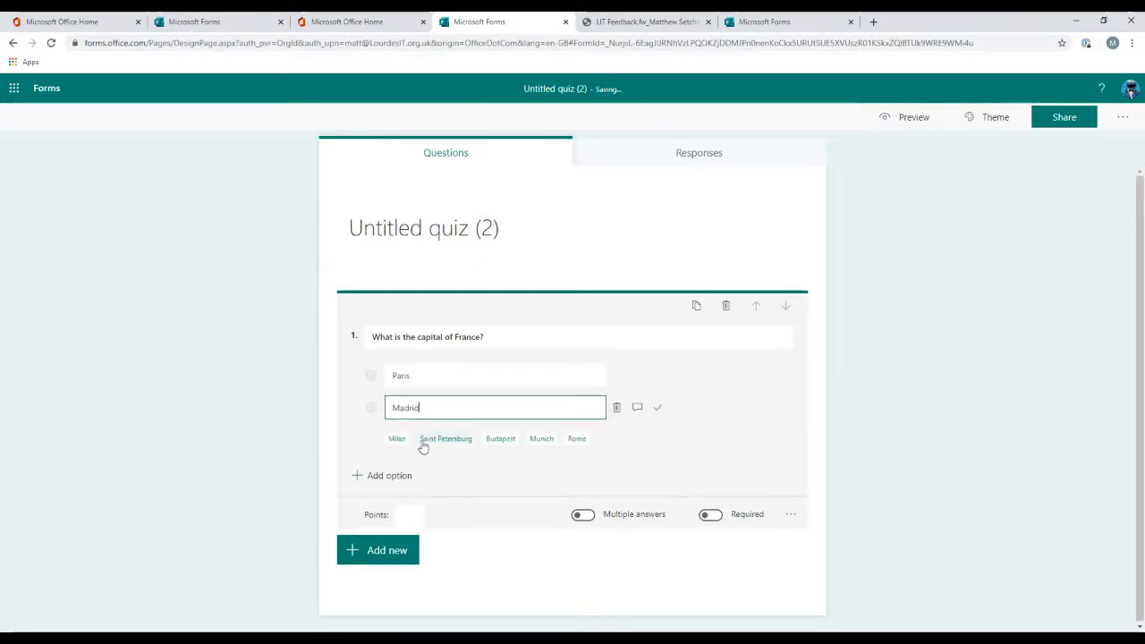
{"action": "left_click", "coordinate": [572, 442]}
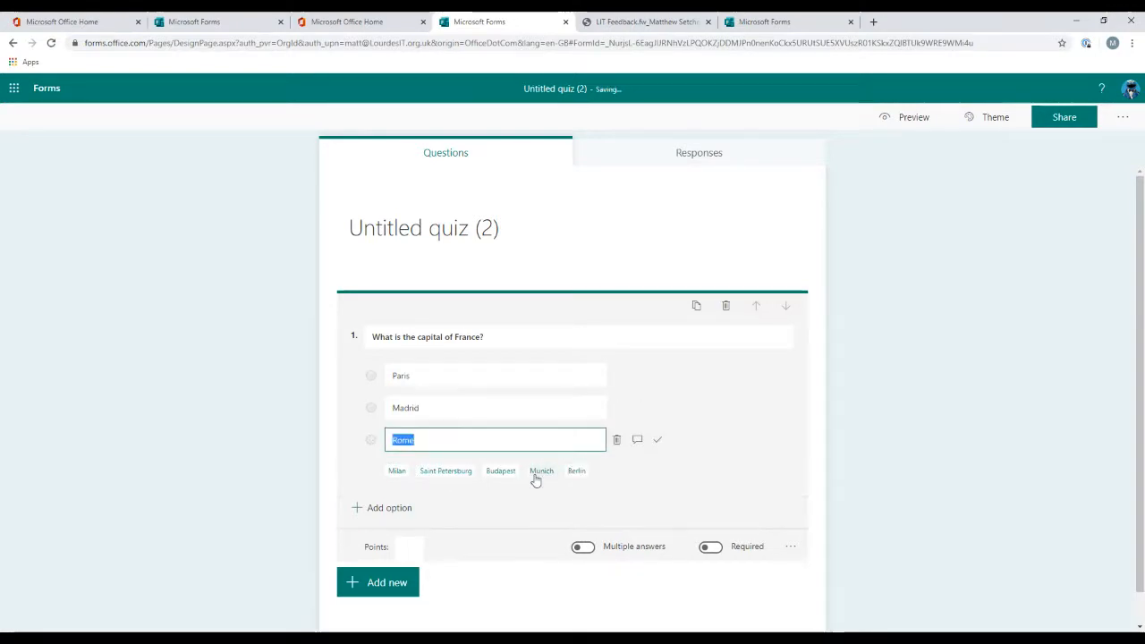
{"action": "left_click", "coordinate": [541, 471]}
{"action": "left_click", "coordinate": [500, 503]}
{"action": "left_click", "coordinate": [445, 535]}
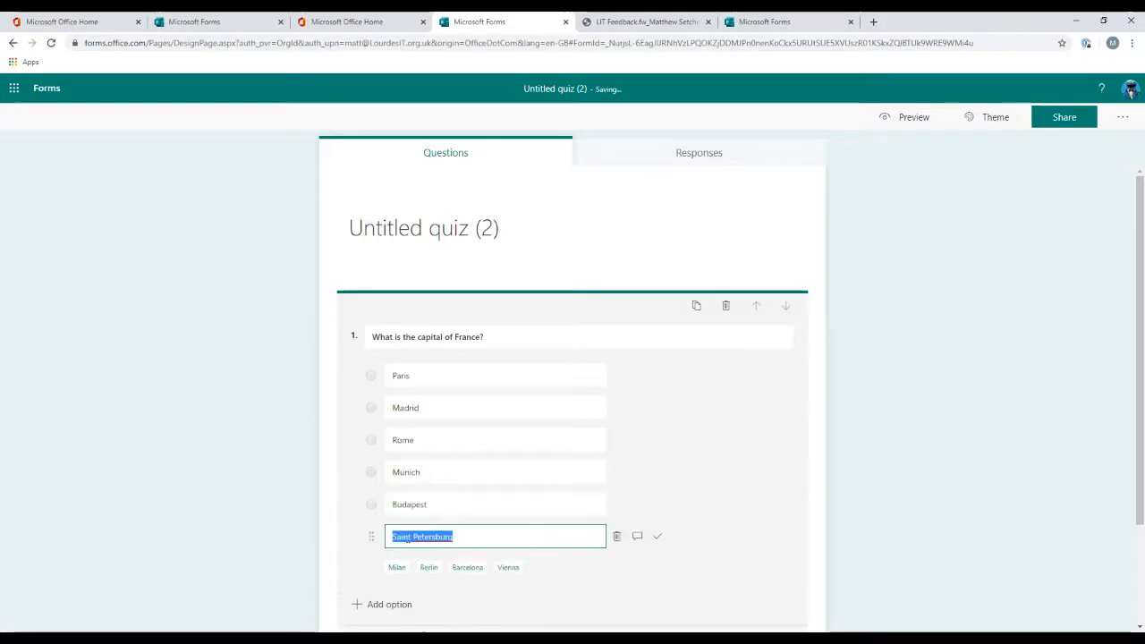
{"action": "left_click", "coordinate": [396, 567]}
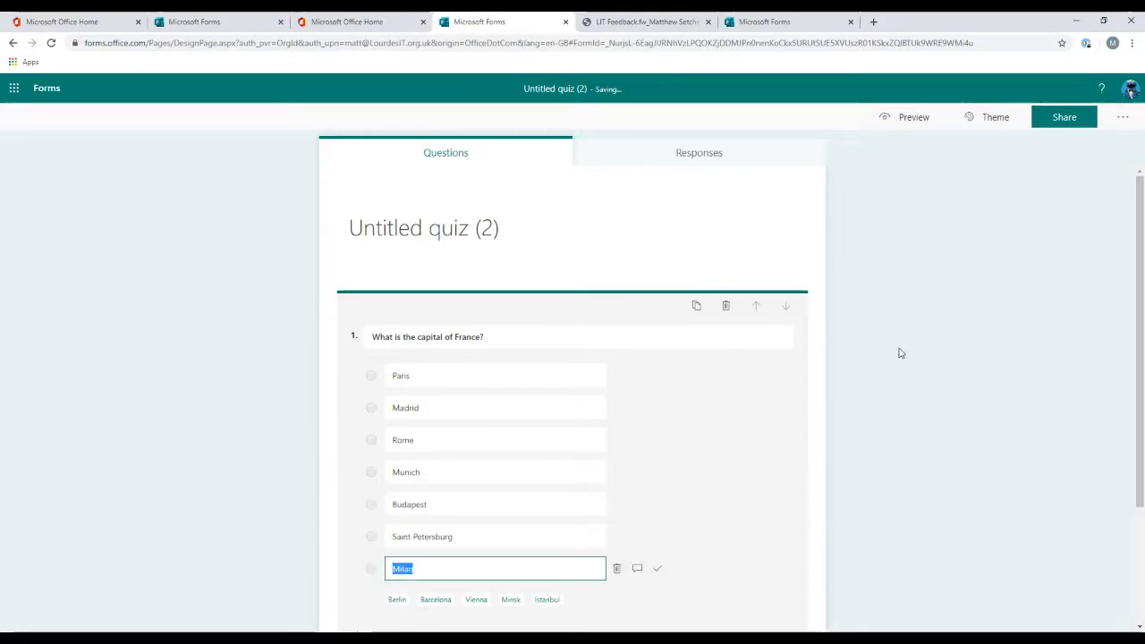
Step: Mark Paris as the correct answer
{"action": "scroll", "coordinate": [900, 353], "scroll_direction": "down", "scroll_amount": 1}
{"action": "mouse_move", "coordinate": [616, 317]}
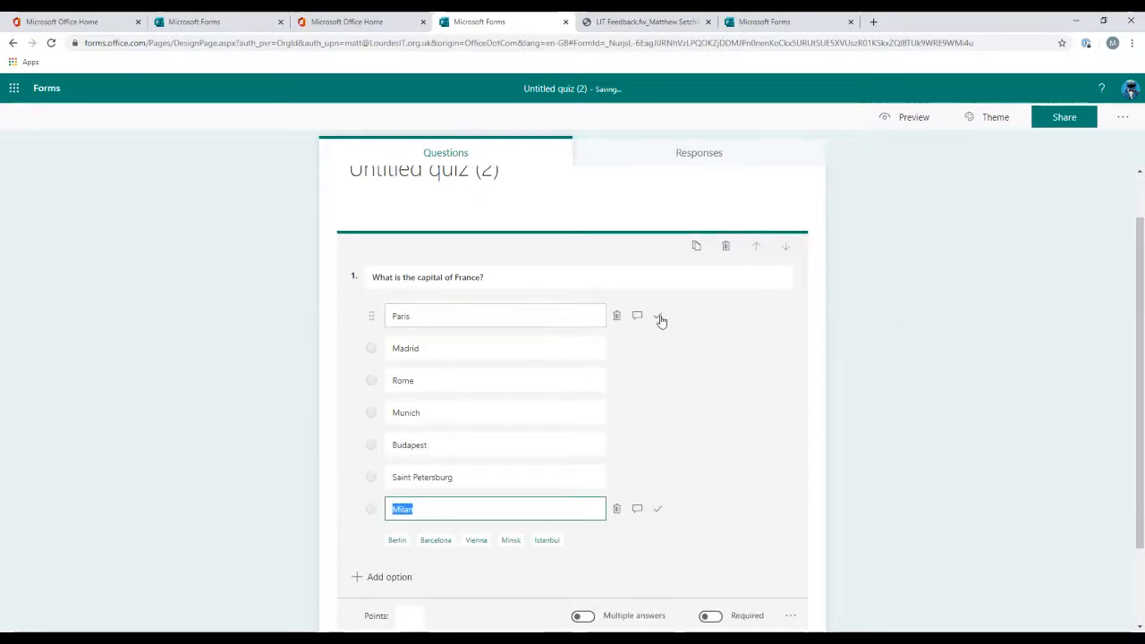
{"action": "left_click", "coordinate": [659, 319]}
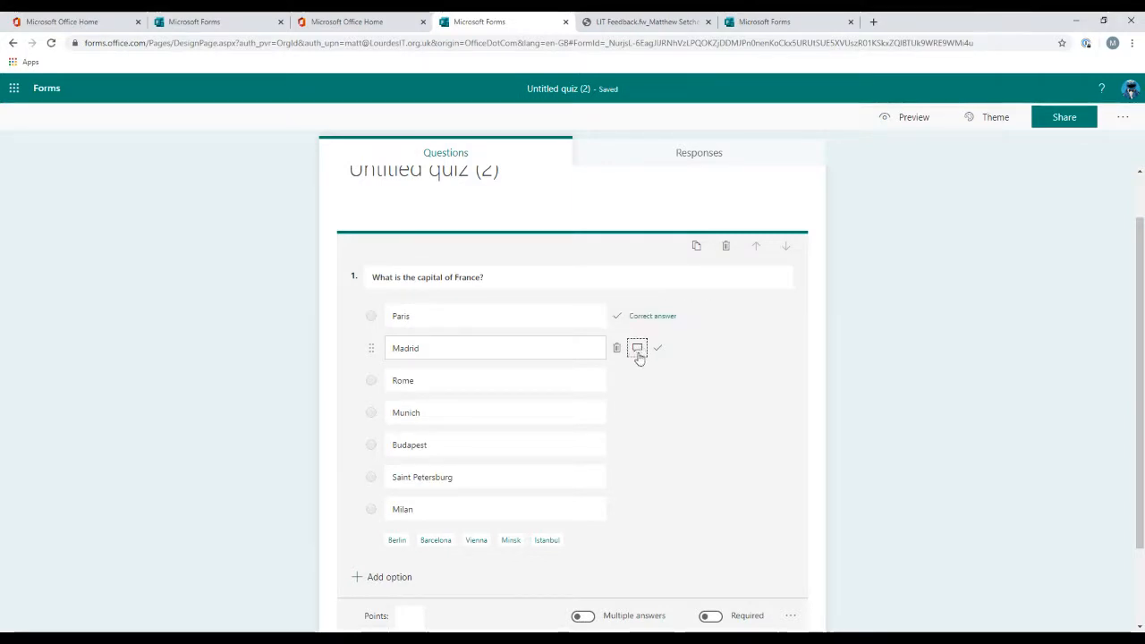
Step: Add the feedback message "Don't be silly, that is Spain!" to the Madrid option
{"action": "left_click", "coordinate": [638, 349]}
{"action": "type", "text": "D"}
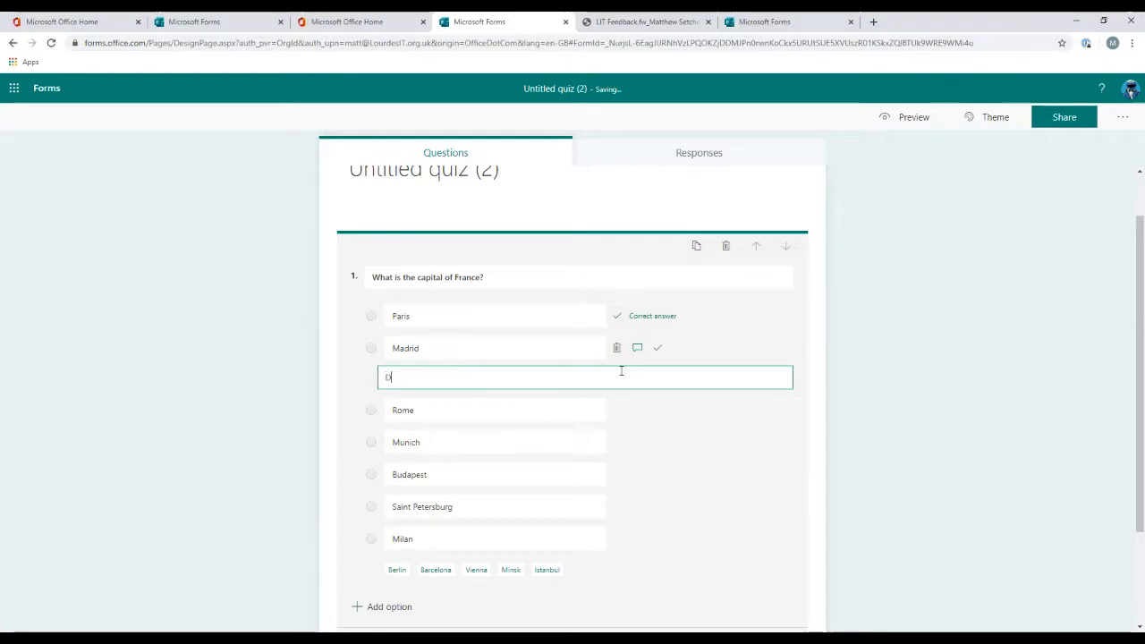
{"action": "type", "text": "on't be silly, that is Spain!"}
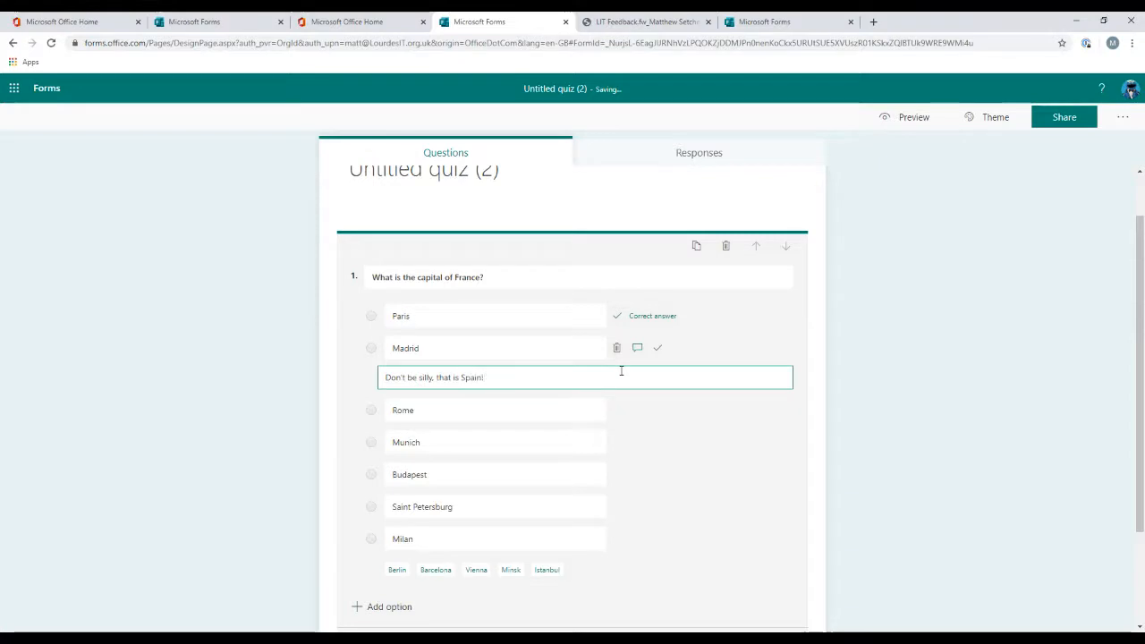
Step: Set the question's points to 1
{"action": "scroll", "coordinate": [975, 420], "scroll_direction": "down", "scroll_amount": 3}
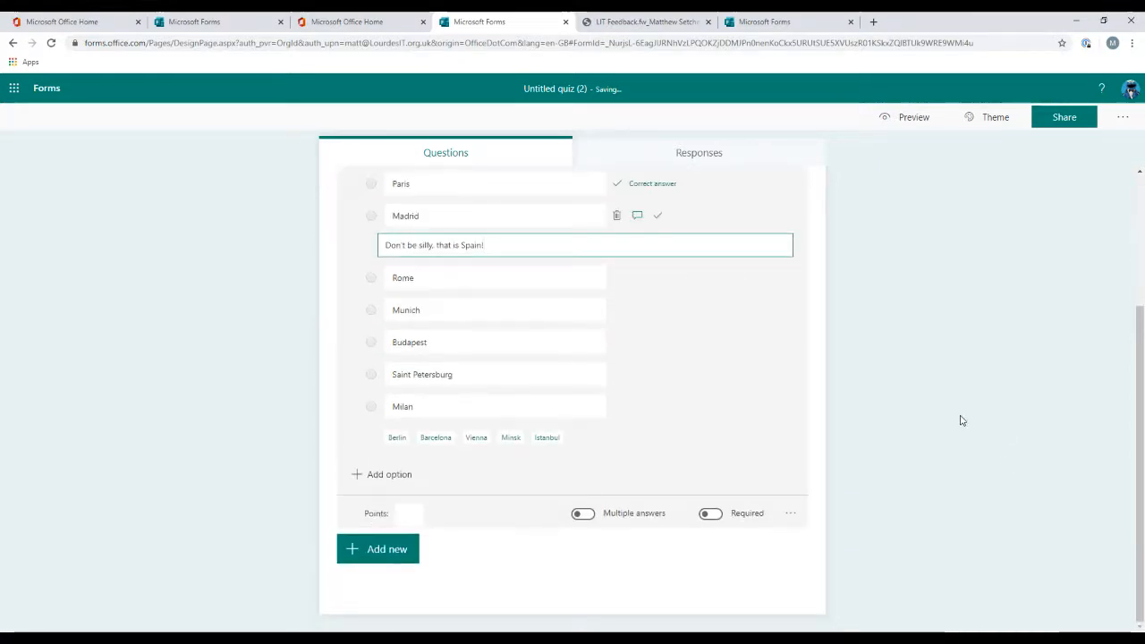
{"action": "left_click", "coordinate": [409, 514]}
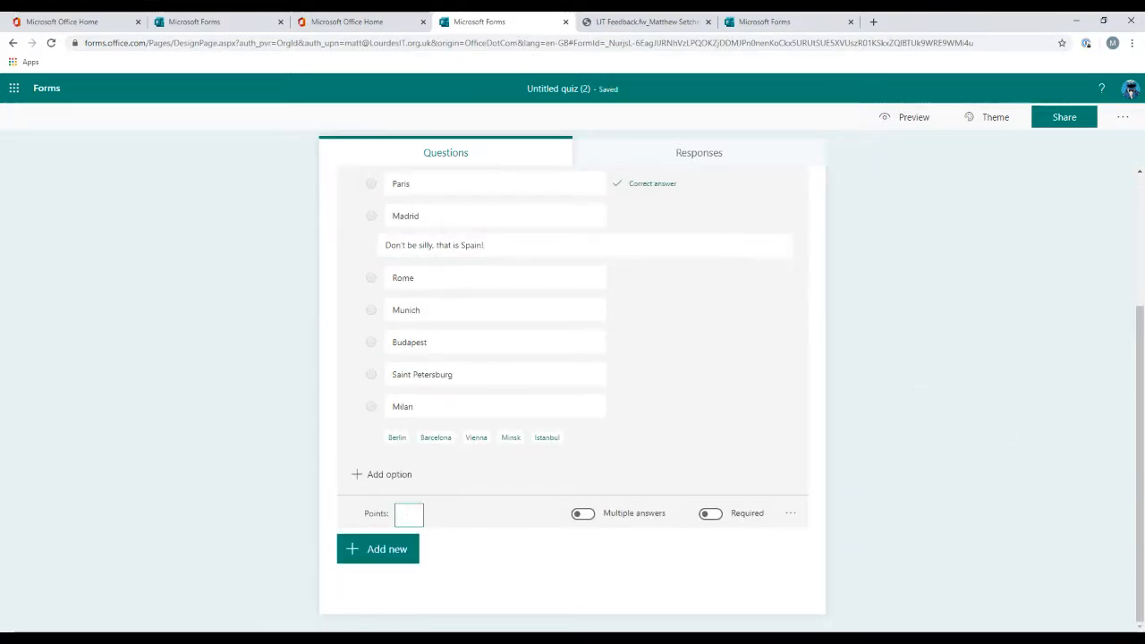
{"action": "type", "text": "1"}
Step: Make the question required and turn on shuffled options
{"action": "left_click", "coordinate": [707, 513]}
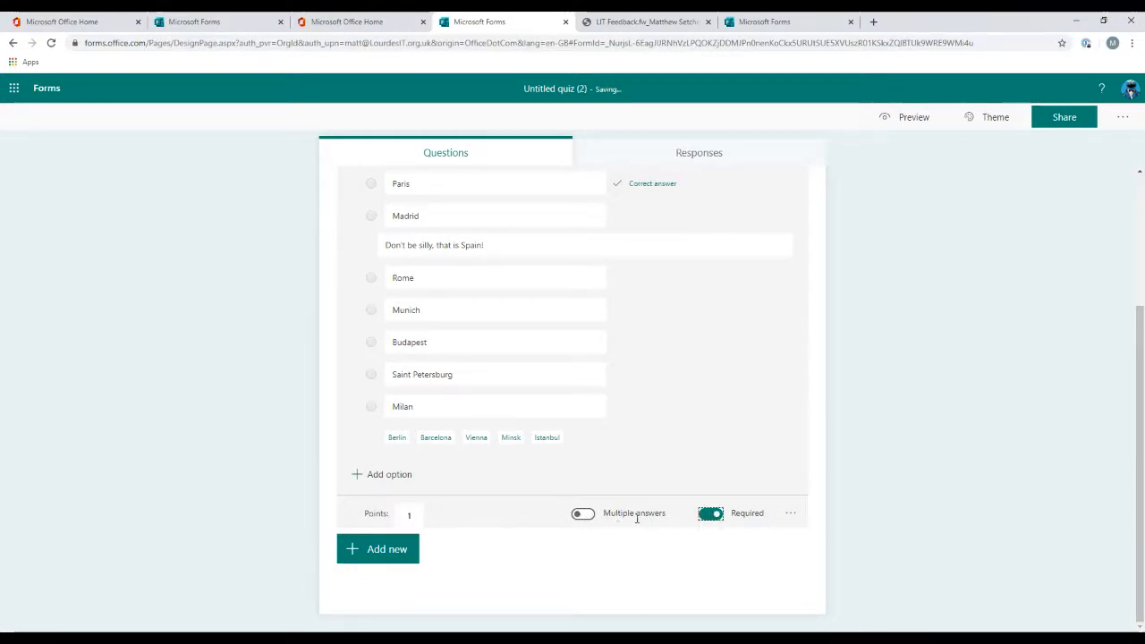
{"action": "left_click", "coordinate": [790, 514]}
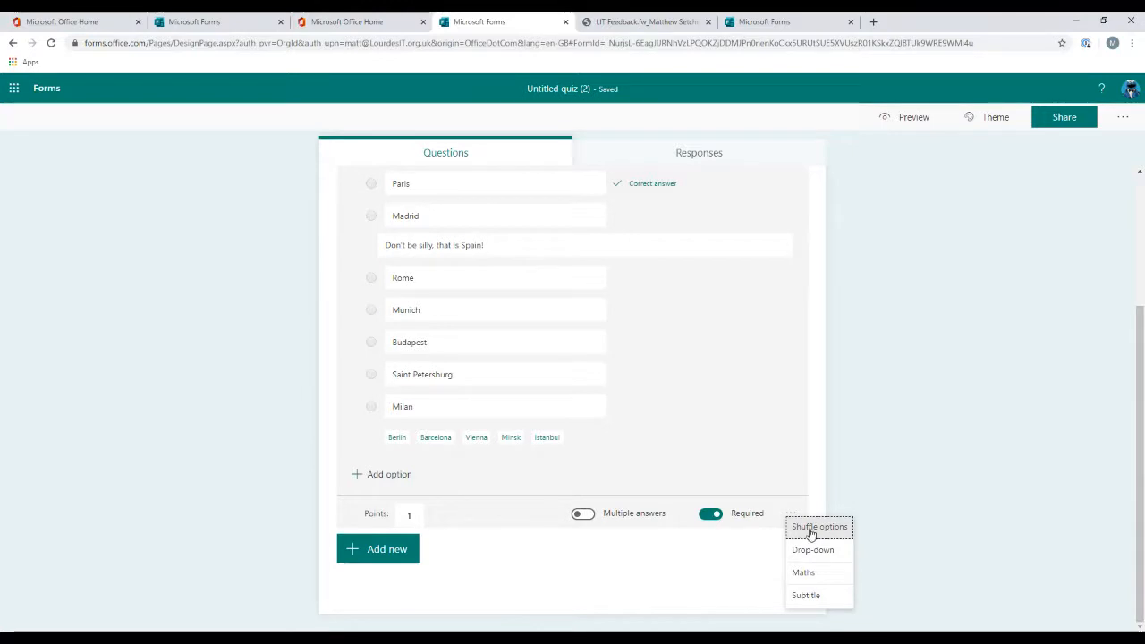
{"action": "left_click", "coordinate": [809, 531]}
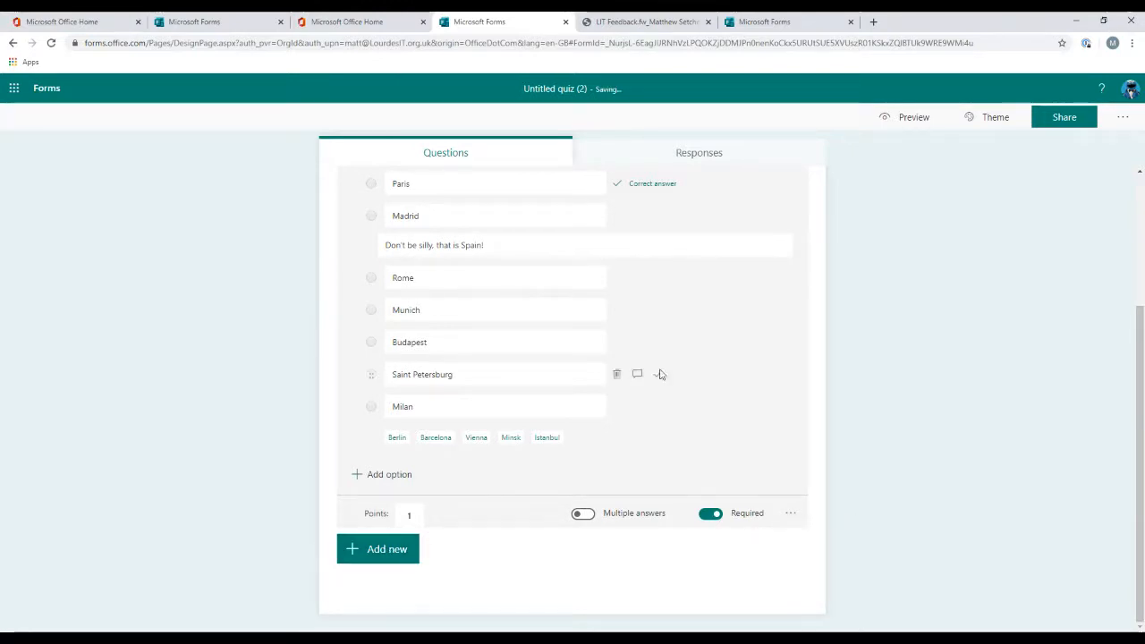
Step: Add a second Choice question to the quiz and switch it to Maths mode
{"action": "left_click", "coordinate": [391, 549]}
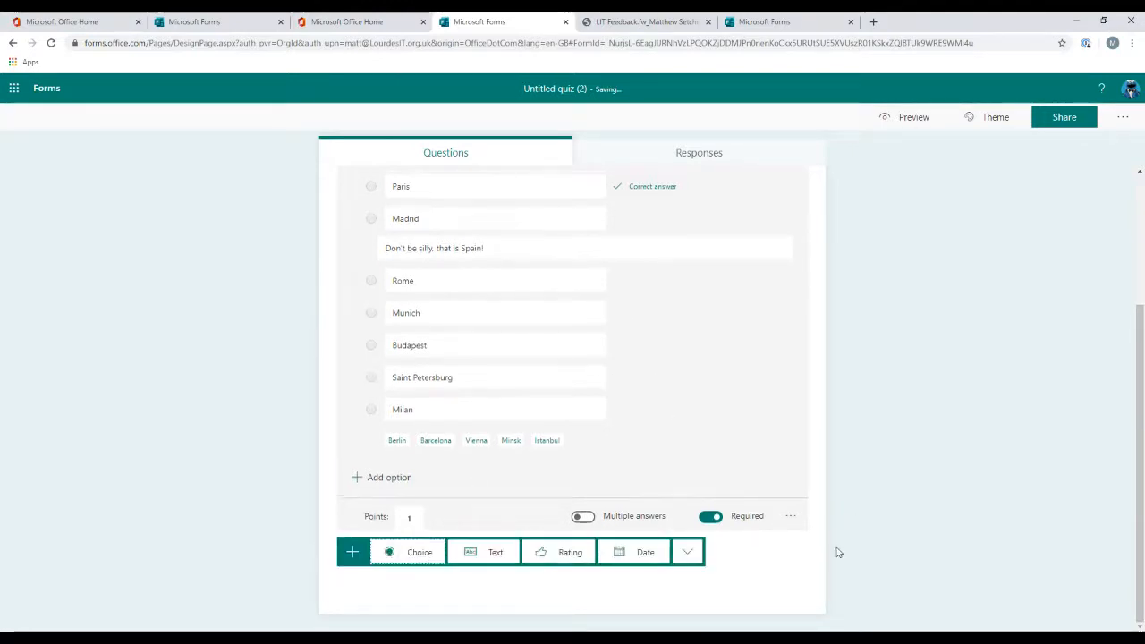
{"action": "left_click", "coordinate": [682, 558]}
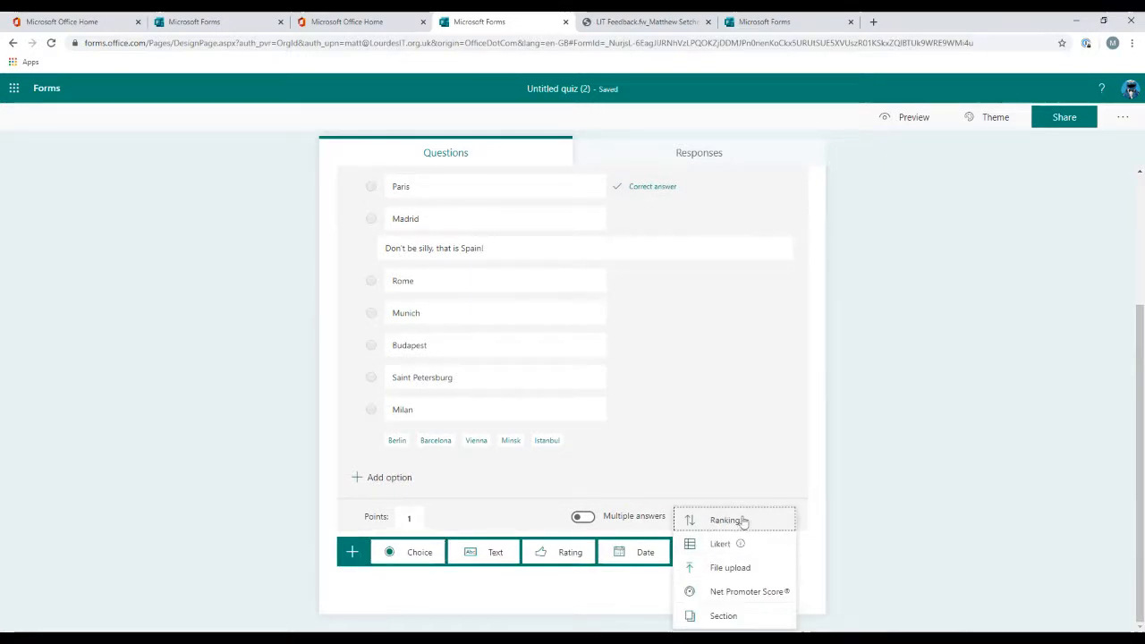
{"action": "left_click", "coordinate": [419, 552]}
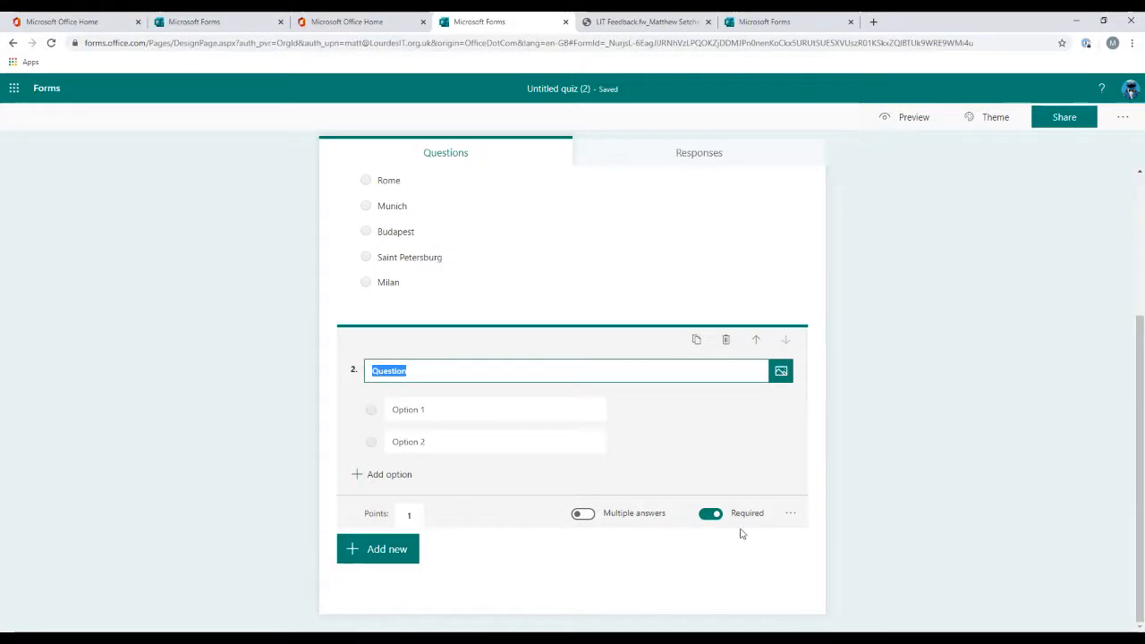
{"action": "left_click", "coordinate": [789, 514]}
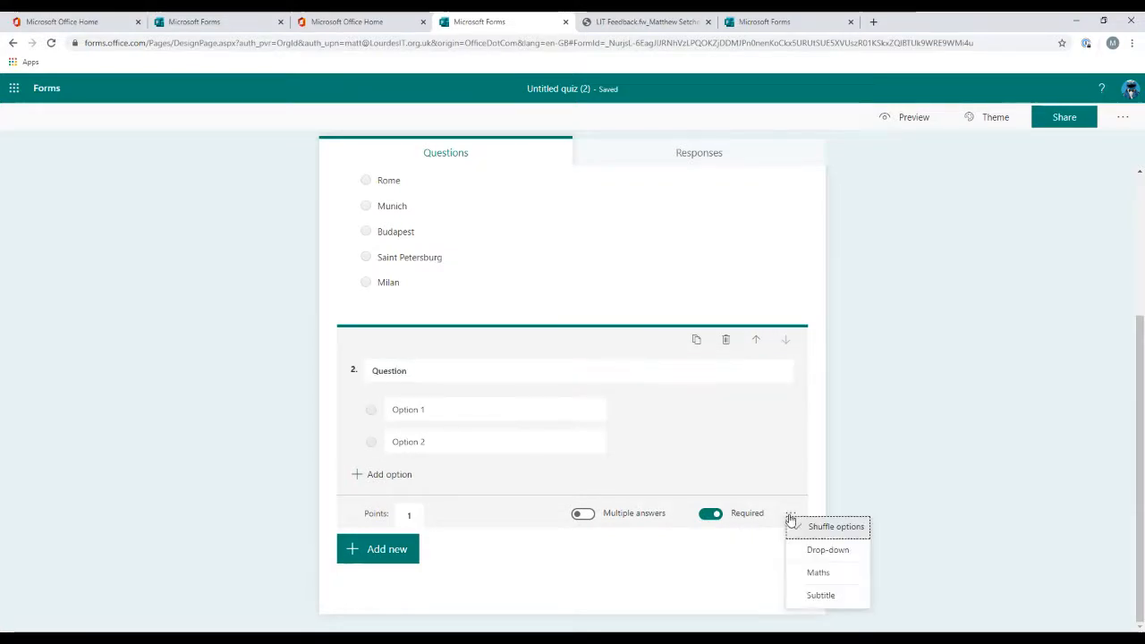
{"action": "left_click", "coordinate": [826, 575]}
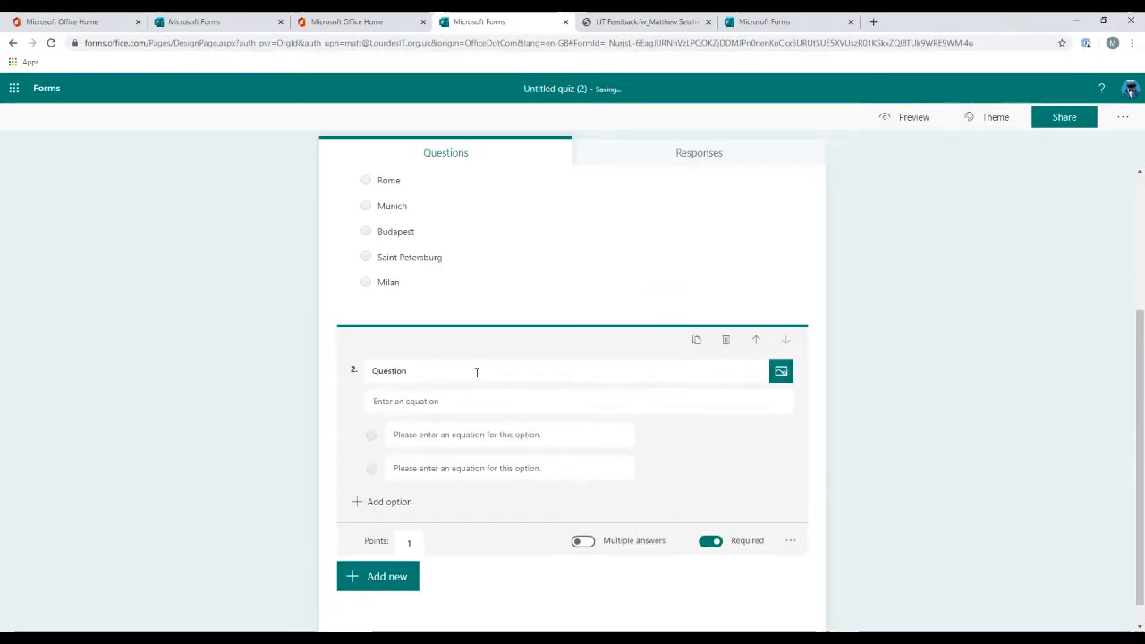
Step: Enter the equation 85 × 10 = for the question and add all the suggested results as answer options
{"action": "left_click", "coordinate": [465, 403]}
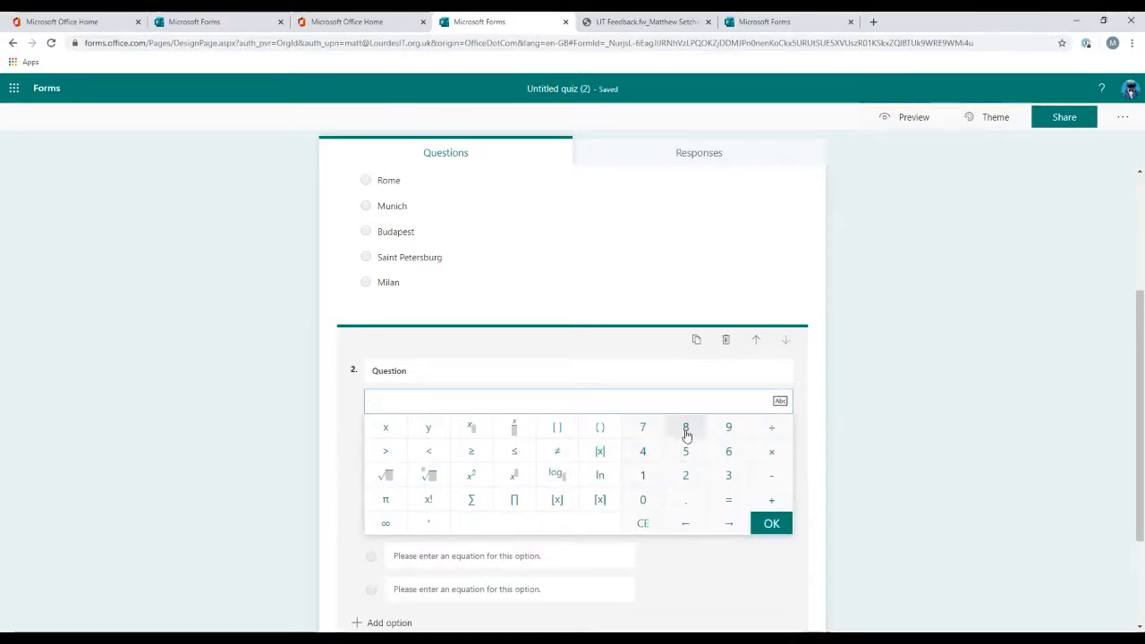
{"action": "left_click", "coordinate": [686, 429]}
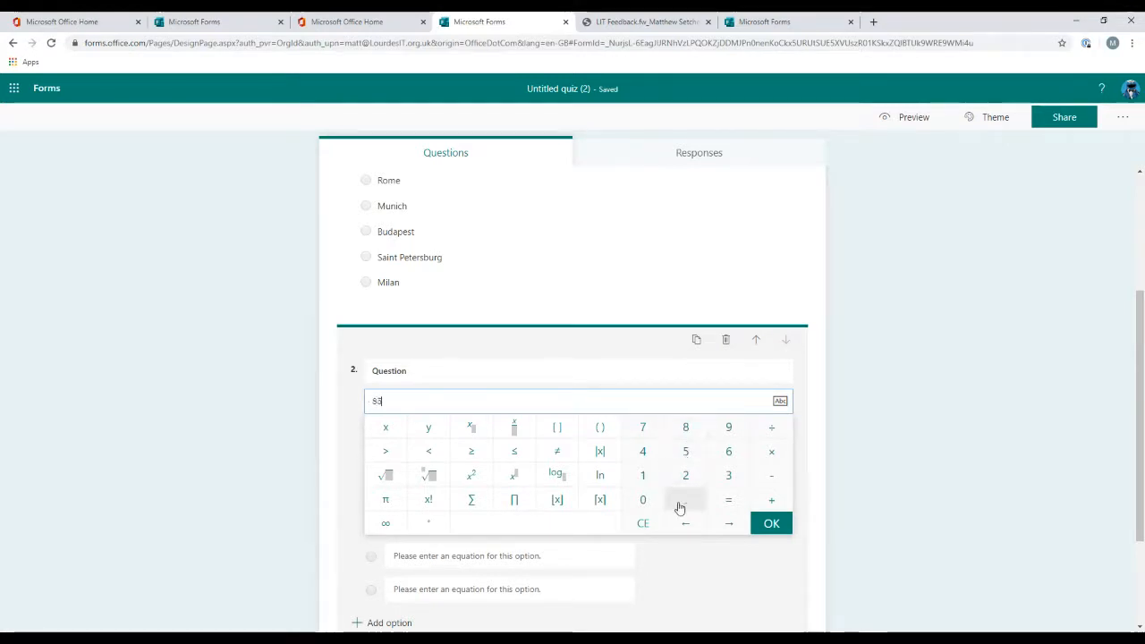
{"action": "left_click", "coordinate": [771, 451]}
{"action": "left_click", "coordinate": [642, 475]}
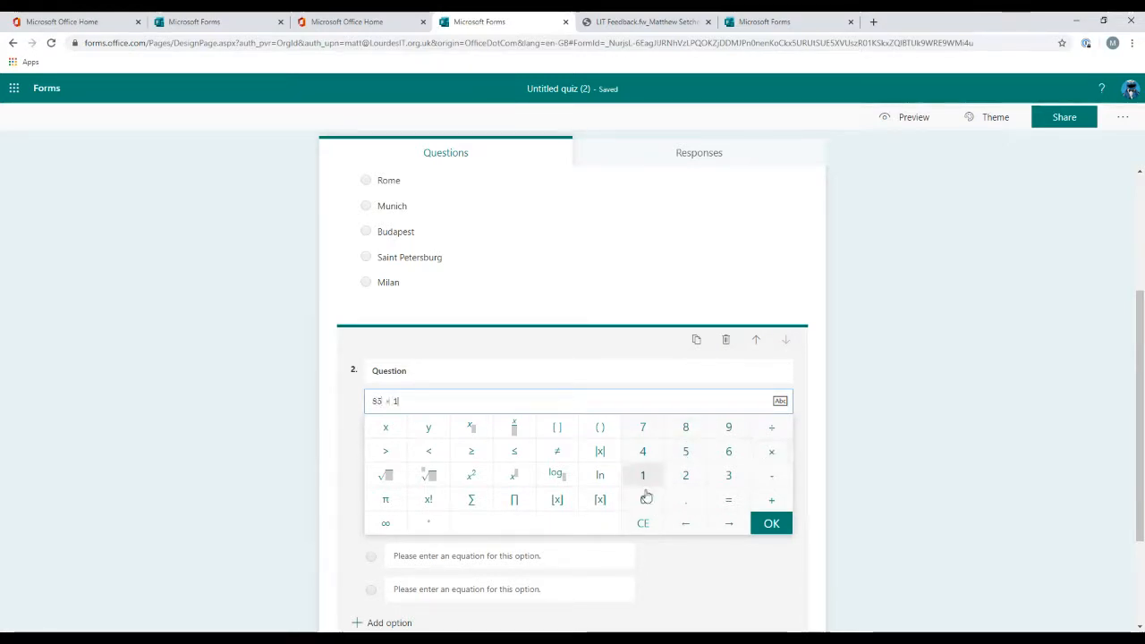
{"action": "left_click", "coordinate": [642, 499]}
{"action": "left_click", "coordinate": [731, 501]}
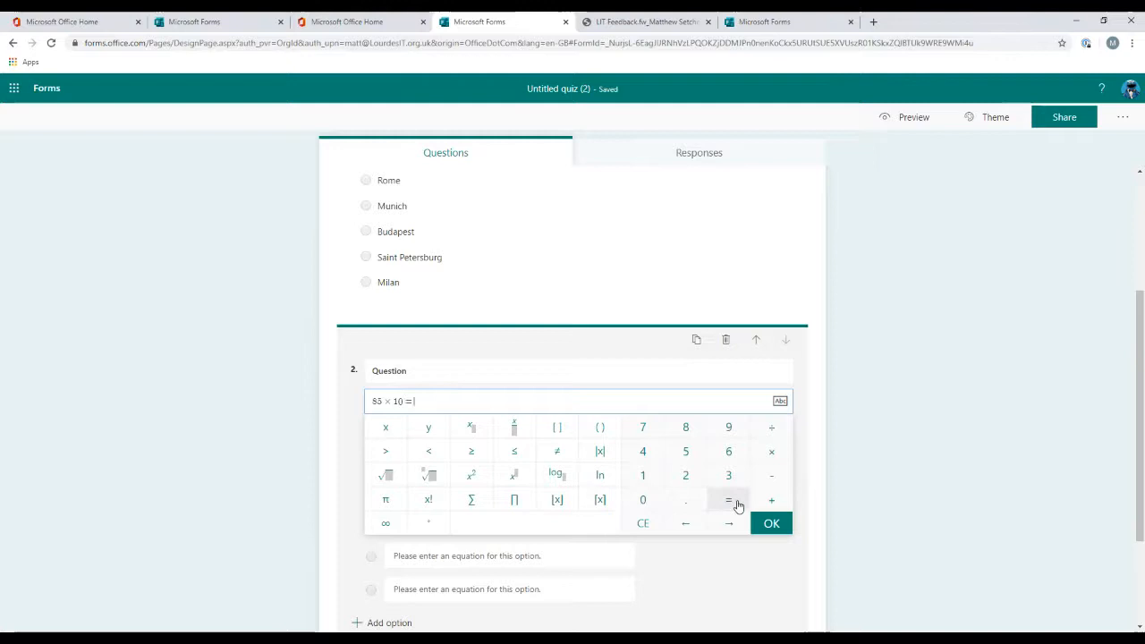
{"action": "left_click", "coordinate": [703, 576]}
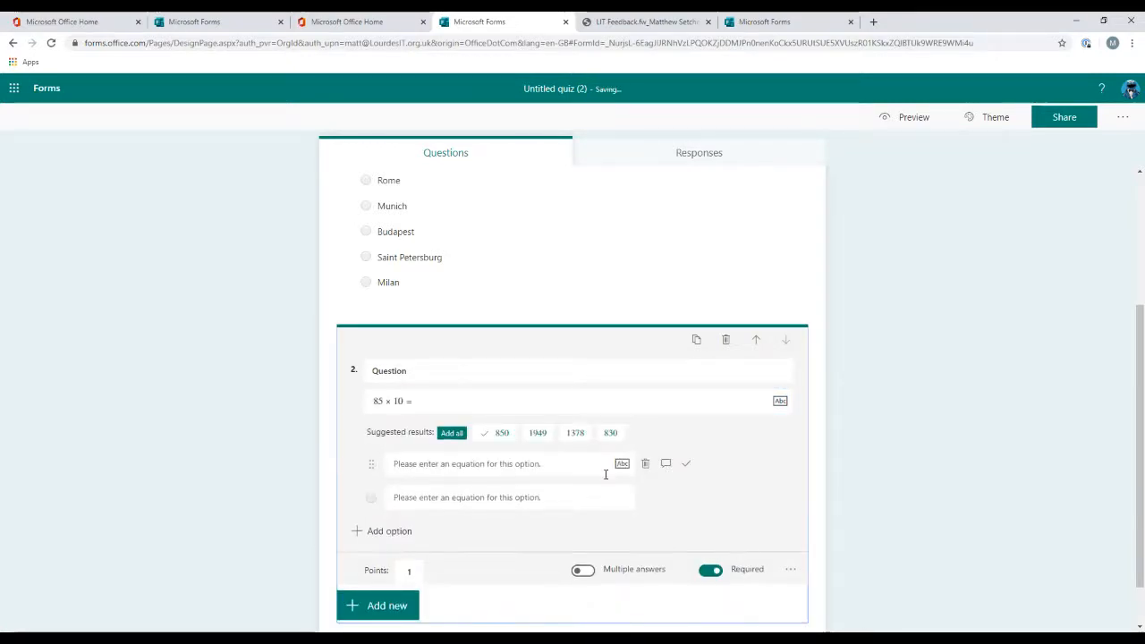
{"action": "left_click", "coordinate": [460, 434]}
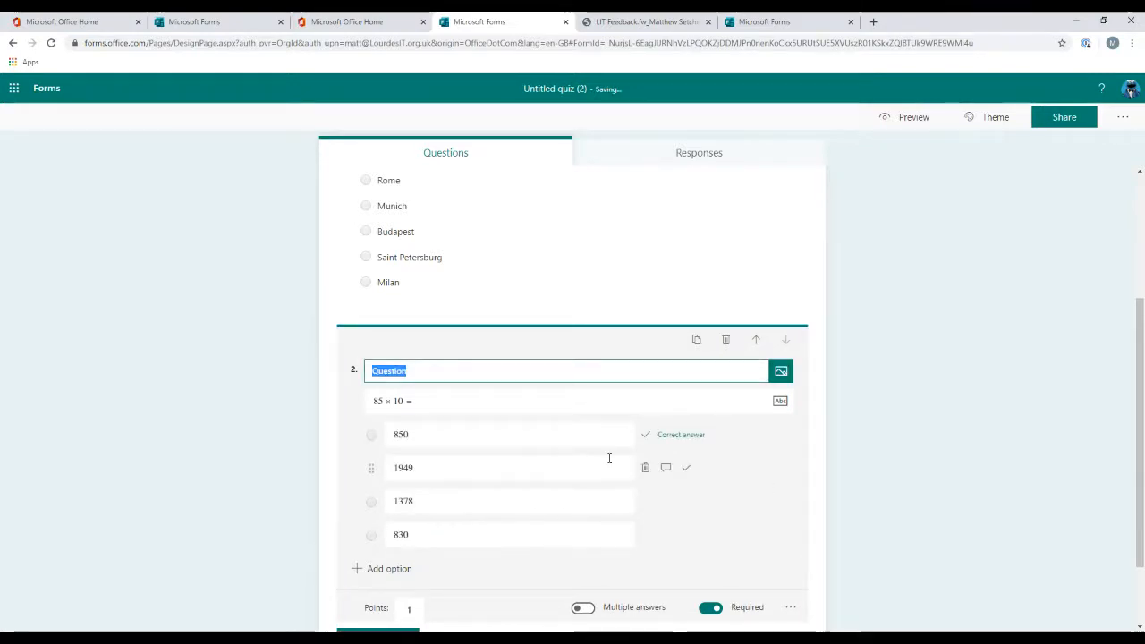
Step: Set the maths question's points to 2
{"action": "scroll", "coordinate": [760, 492], "scroll_direction": "down", "scroll_amount": 1}
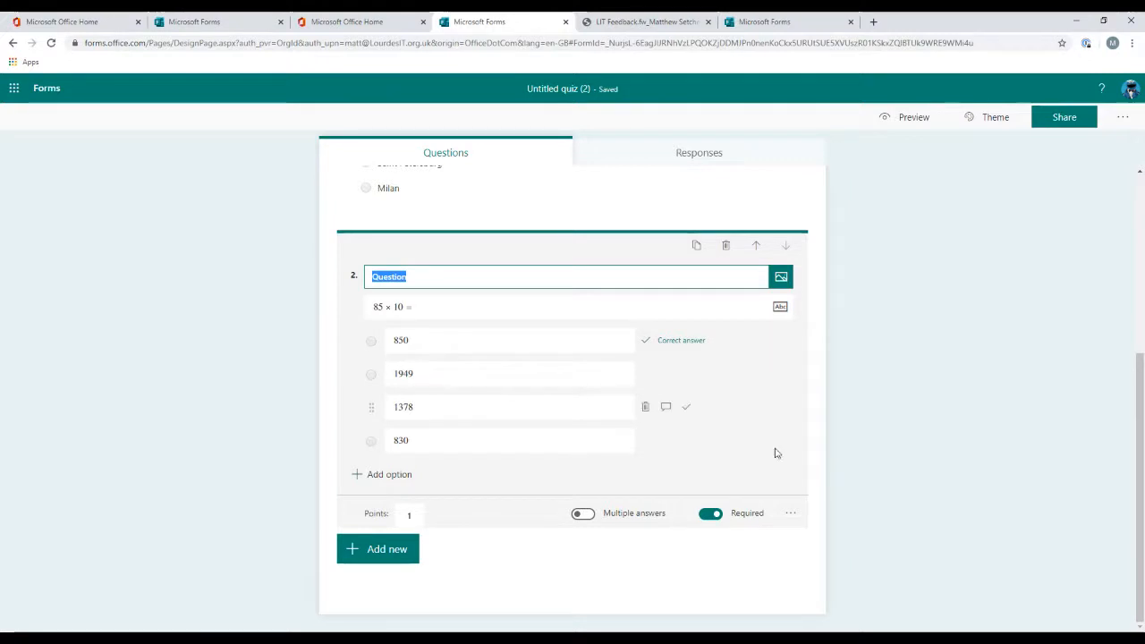
{"action": "left_click", "coordinate": [412, 516]}
{"action": "type", "text": "2"}
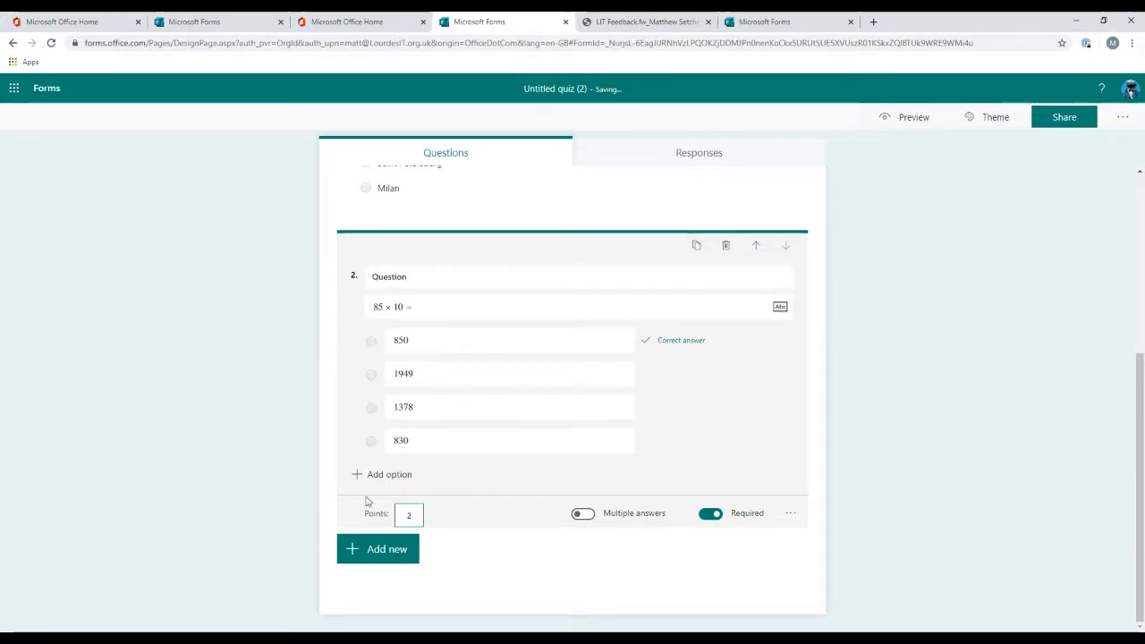
Step: Apply the purple illustrated theme with the computer and tablet artwork to the quiz
{"action": "left_click", "coordinate": [992, 124]}
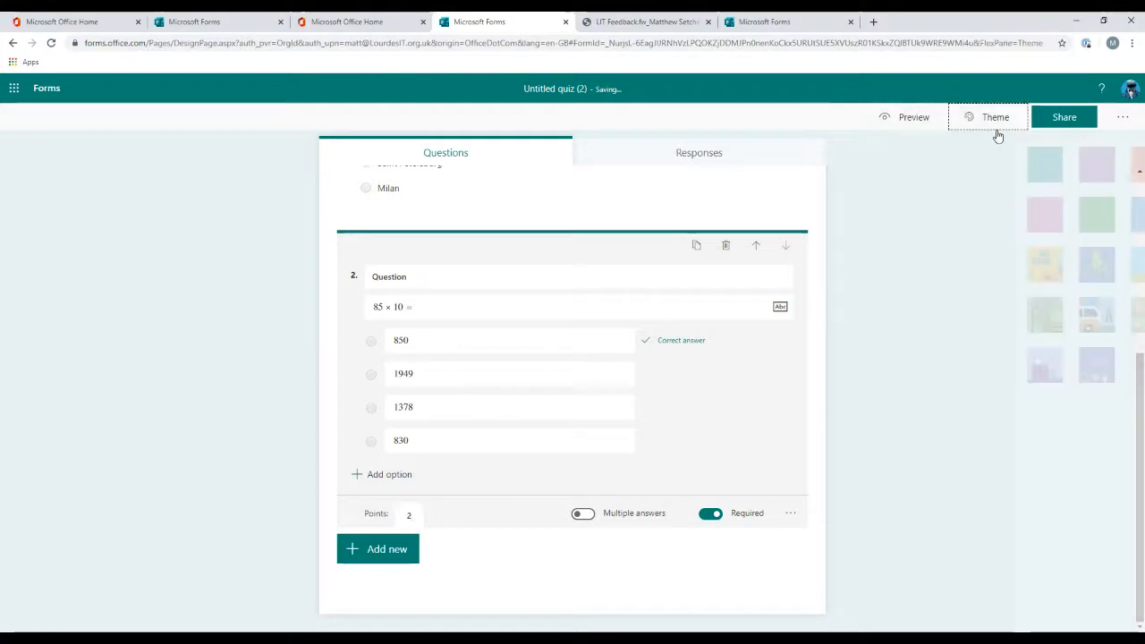
{"action": "left_click", "coordinate": [1058, 448]}
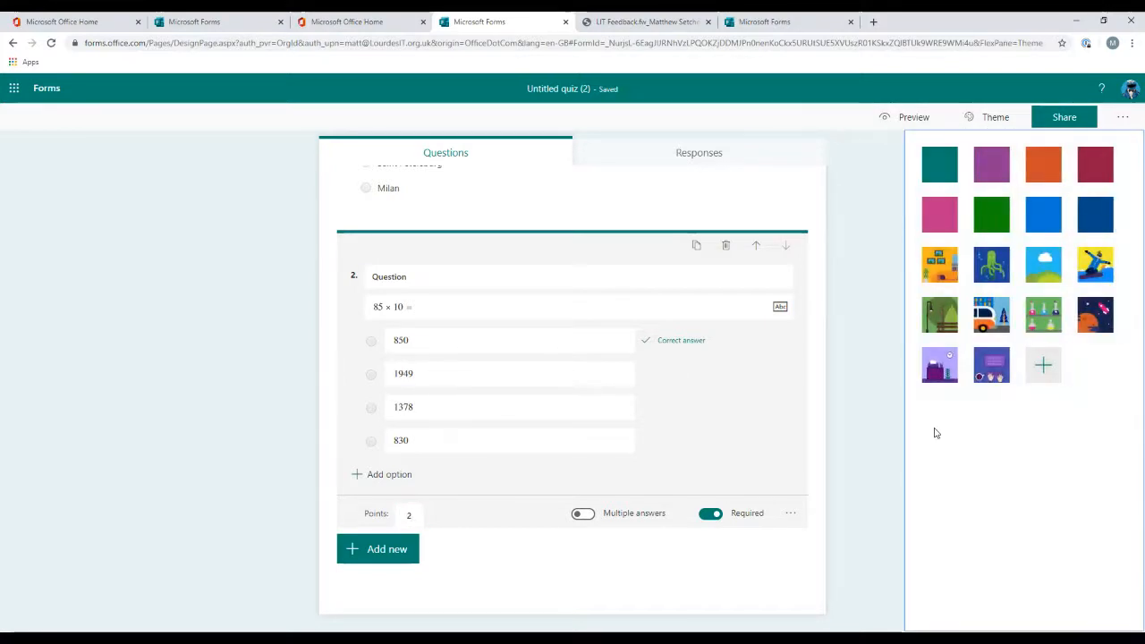
{"action": "left_click", "coordinate": [839, 365]}
{"action": "left_click", "coordinate": [992, 123]}
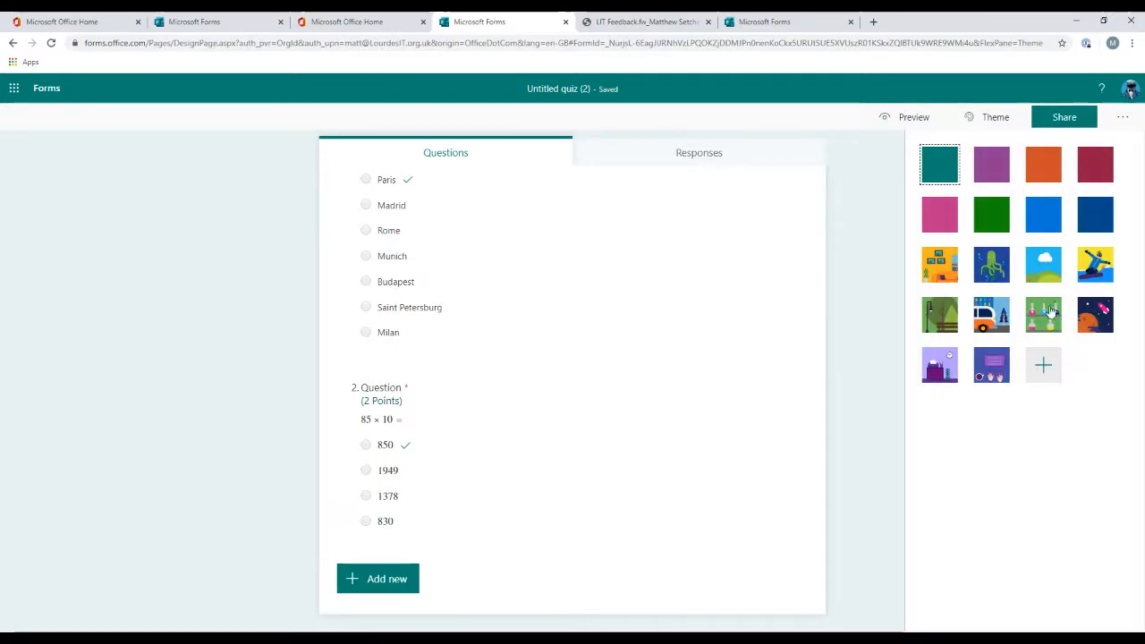
{"action": "left_click", "coordinate": [992, 365]}
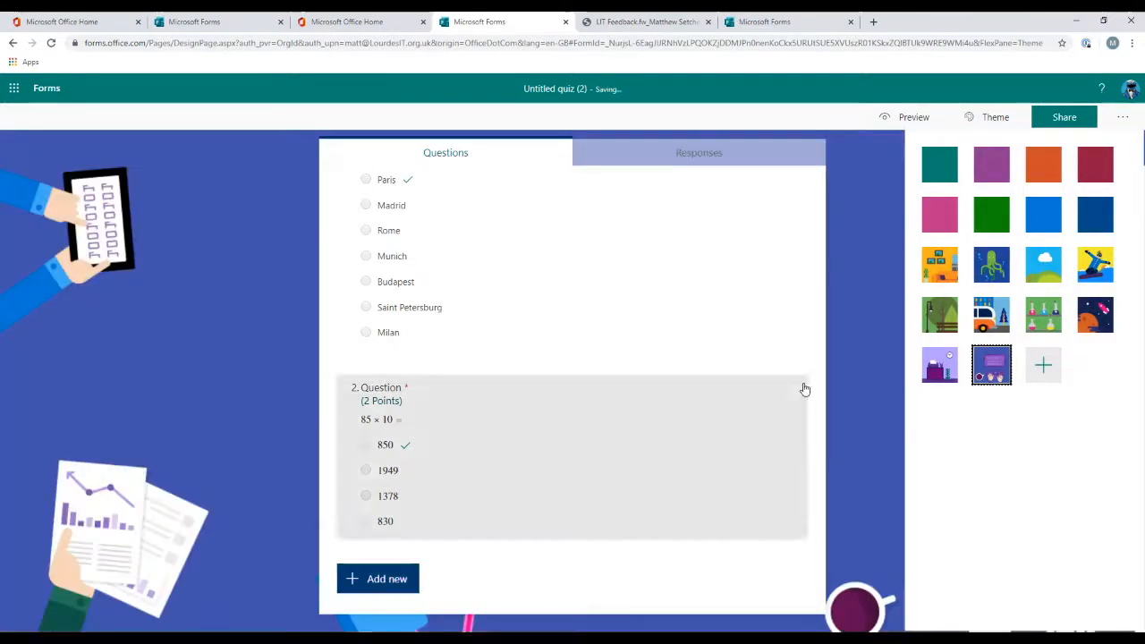
Step: Rename the quiz title to the owner's first name followed by 's Random Quiz
{"action": "scroll", "coordinate": [747, 232], "scroll_direction": "up", "scroll_amount": 2}
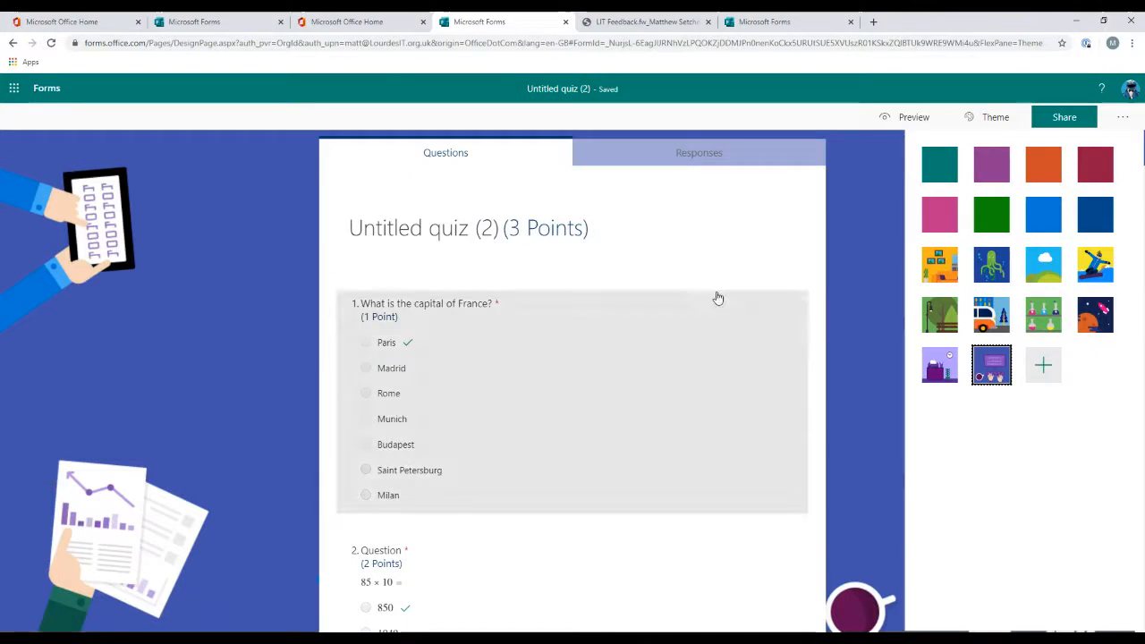
{"action": "left_click", "coordinate": [439, 233]}
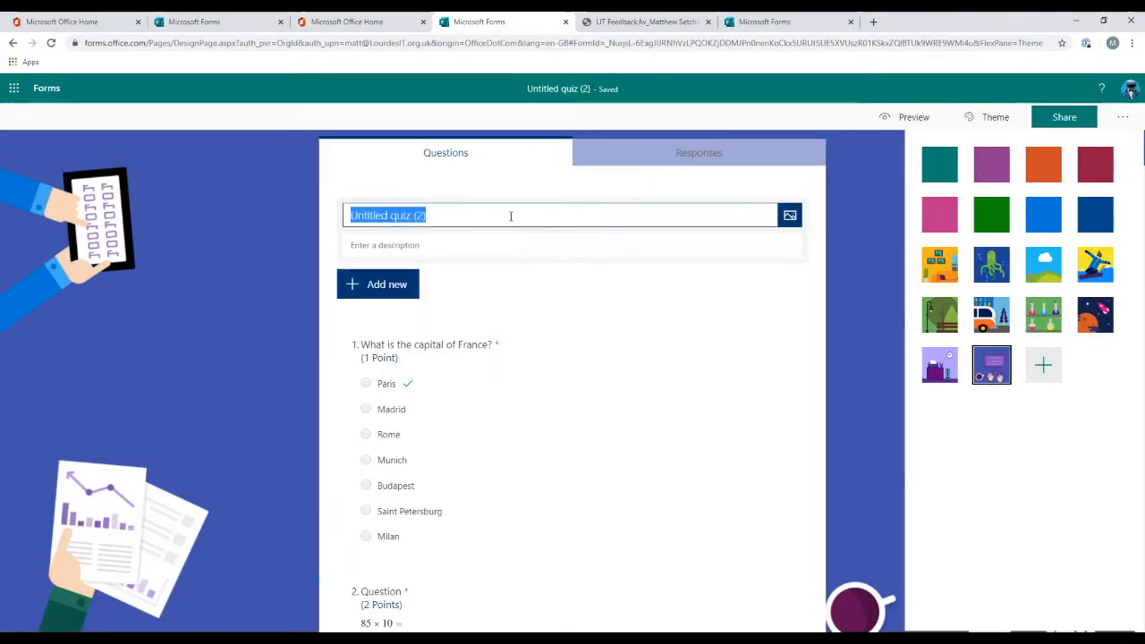
{"action": "type", "text": "Matt"}
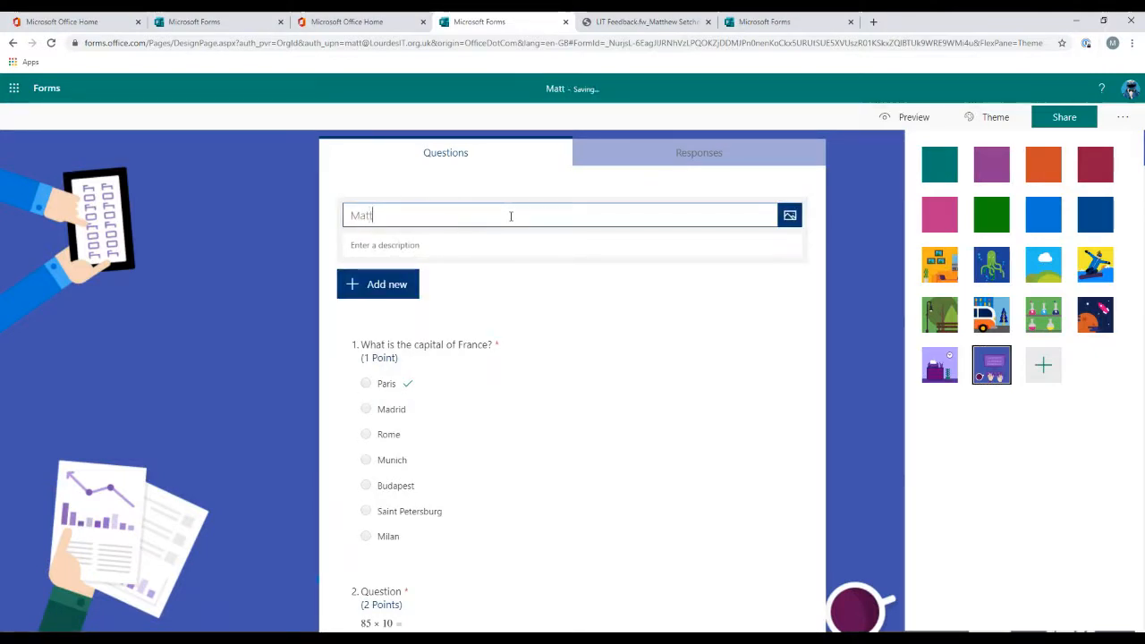
{"action": "type", "text": "'s Random Quiz"}
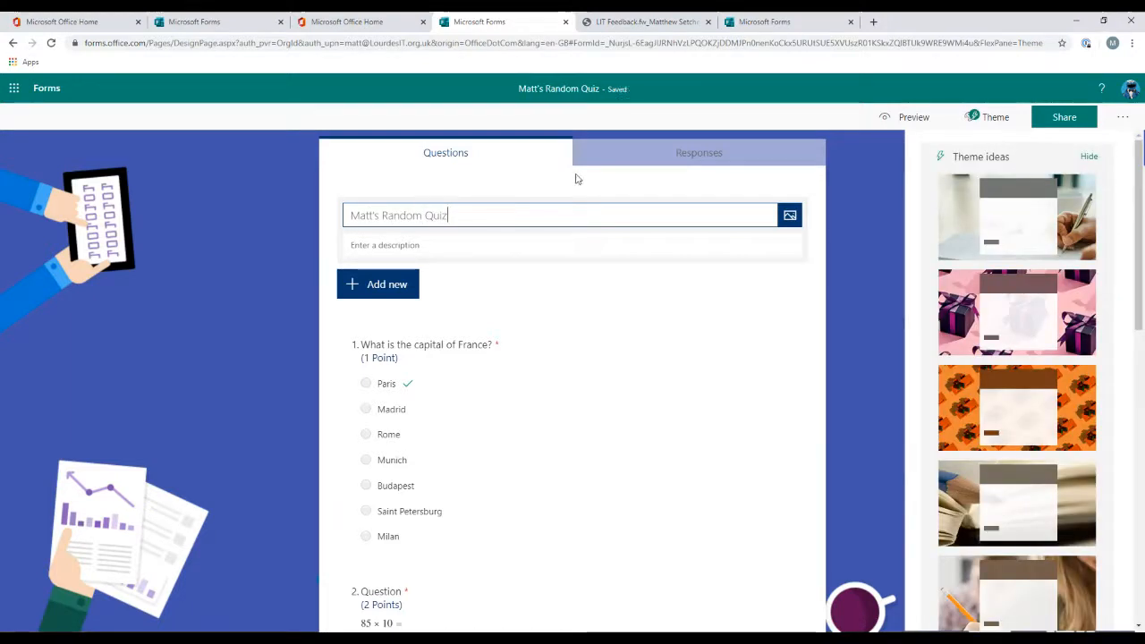
Step: Preview the quiz and submit a test response choosing Madrid and 850
{"action": "left_click", "coordinate": [908, 117]}
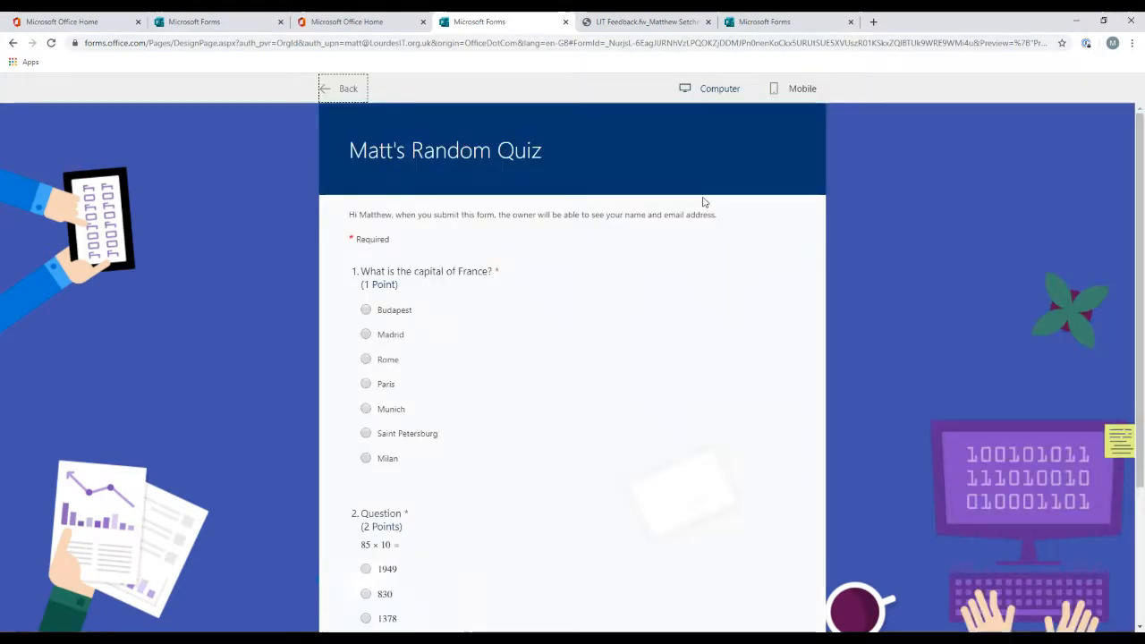
{"action": "scroll", "coordinate": [509, 263], "scroll_direction": "down", "scroll_amount": 1}
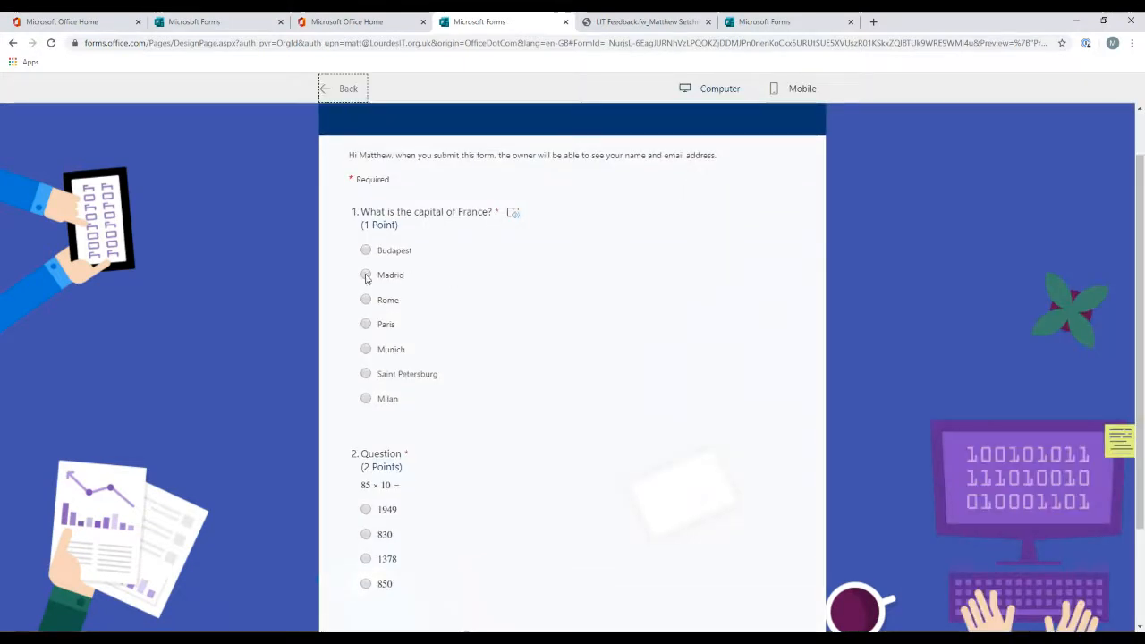
{"action": "left_click", "coordinate": [366, 275]}
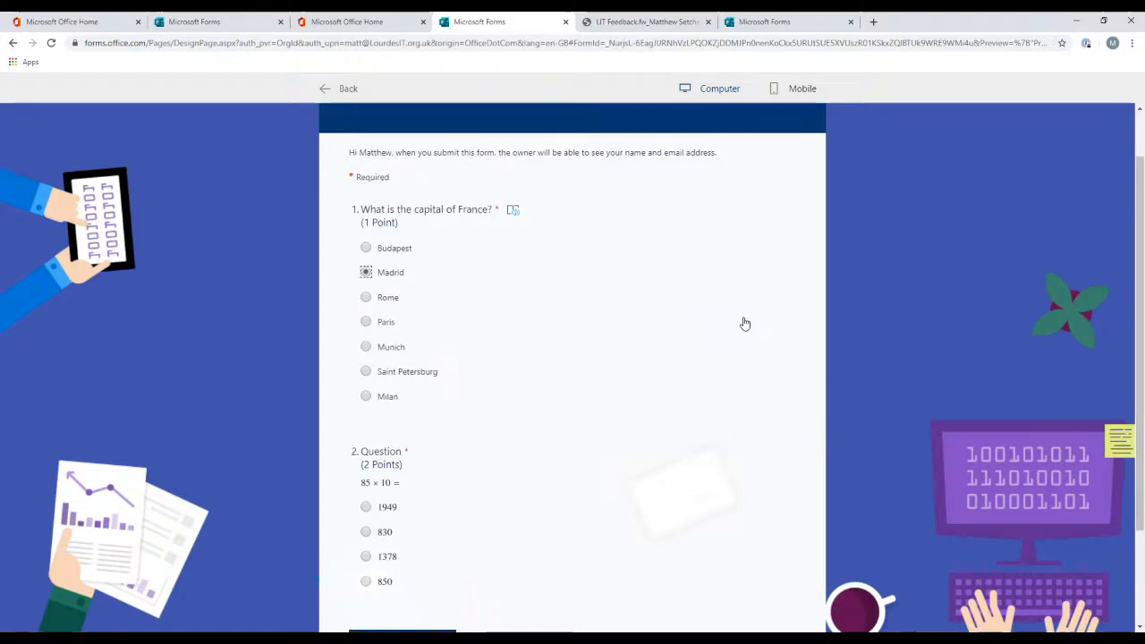
{"action": "scroll", "coordinate": [349, 396], "scroll_direction": "down", "scroll_amount": 2}
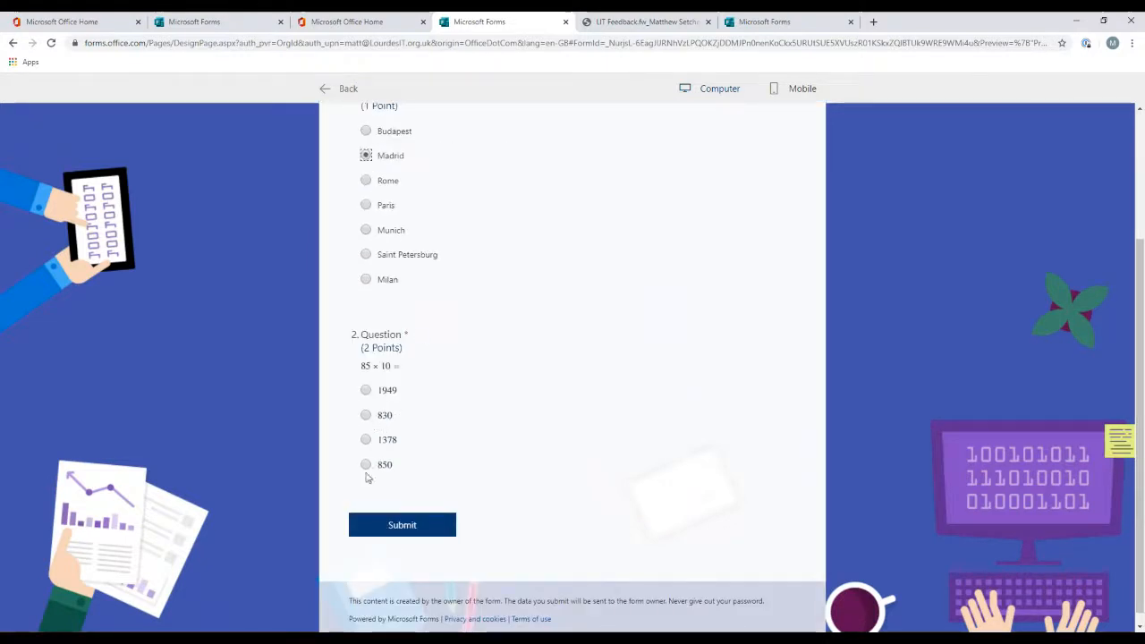
{"action": "left_click", "coordinate": [366, 466]}
{"action": "left_click", "coordinate": [431, 530]}
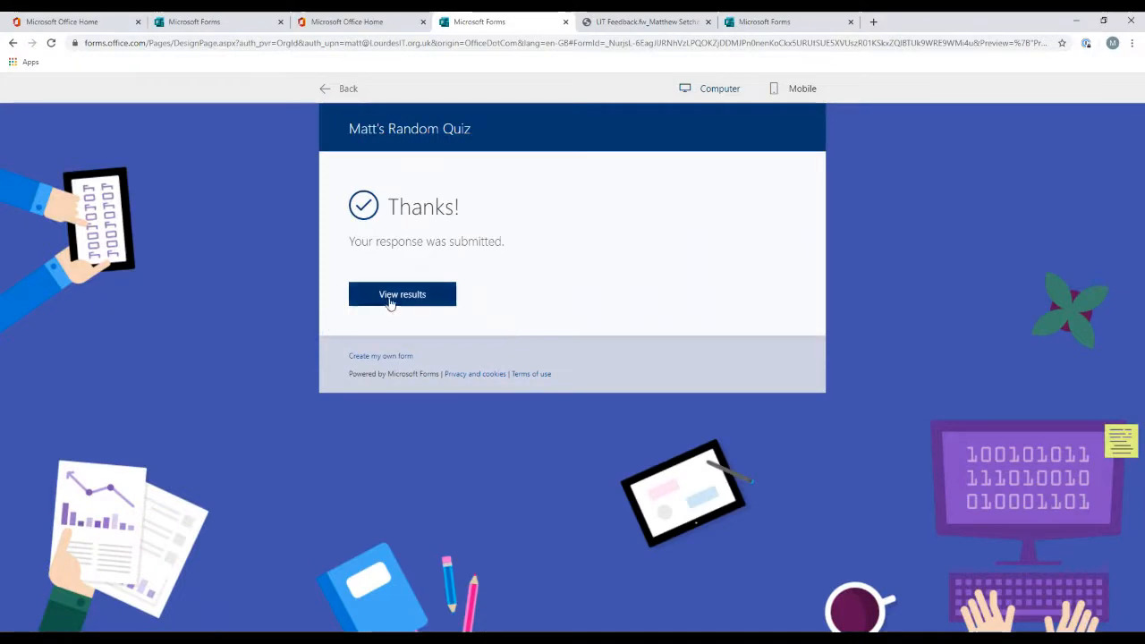
Step: View the scored results of the test response, then return to the thank-you page
{"action": "left_click", "coordinate": [391, 298]}
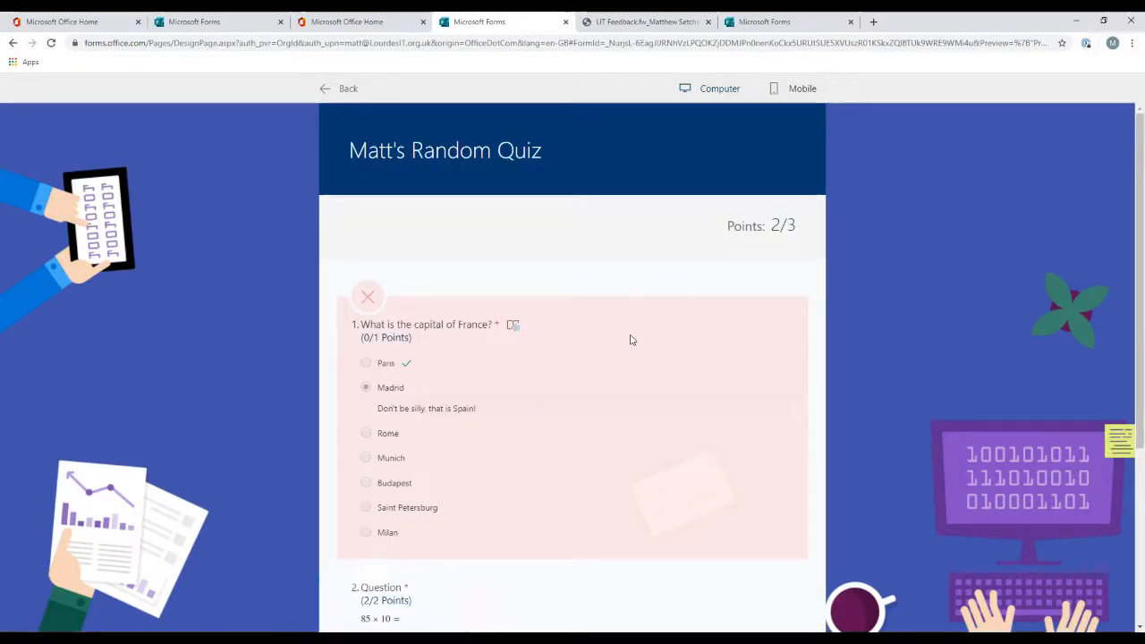
{"action": "scroll", "coordinate": [626, 345], "scroll_direction": "down", "scroll_amount": 1}
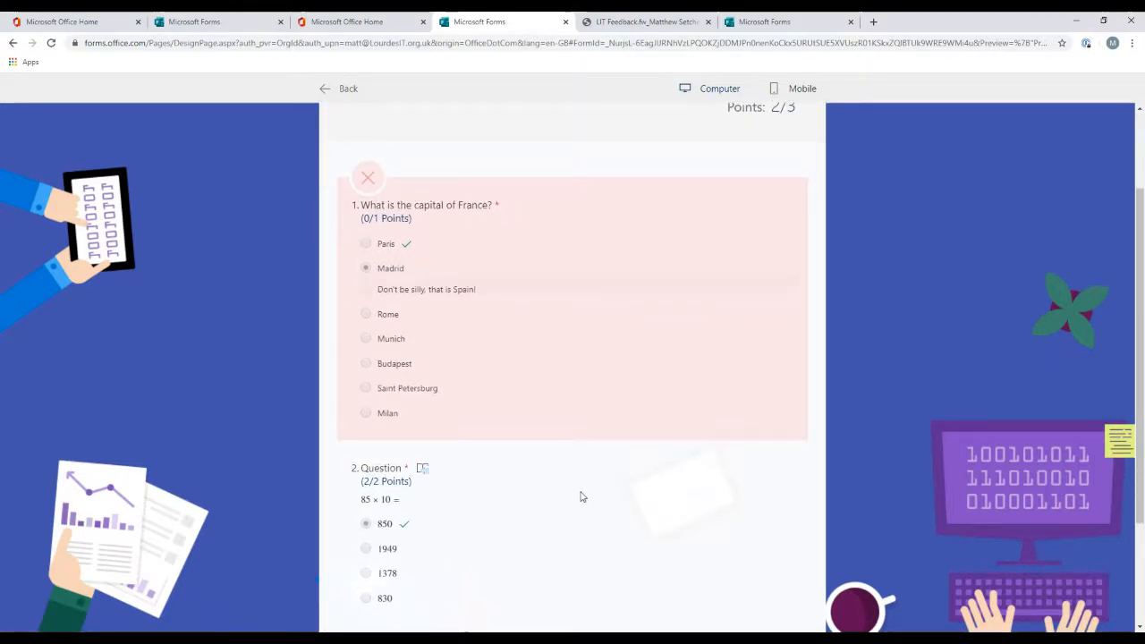
{"action": "scroll", "coordinate": [581, 495], "scroll_direction": "down", "scroll_amount": 1}
{"action": "scroll", "coordinate": [581, 497], "scroll_direction": "up", "scroll_amount": 1}
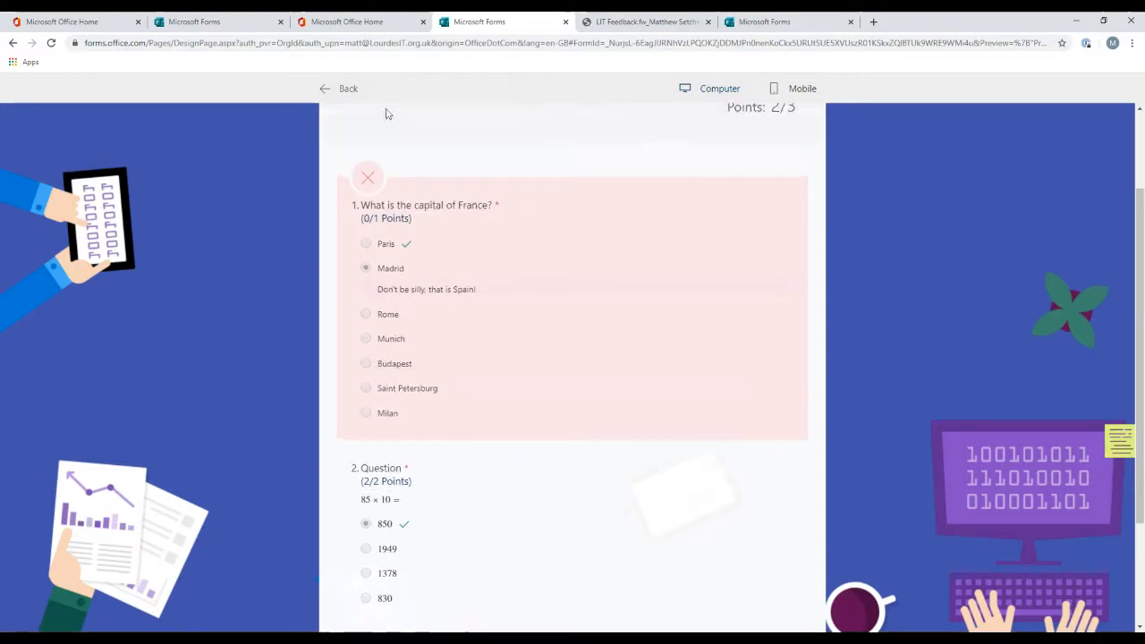
{"action": "scroll", "coordinate": [575, 319], "scroll_direction": "up", "scroll_amount": 1}
{"action": "scroll", "coordinate": [562, 325], "scroll_direction": "down", "scroll_amount": 2}
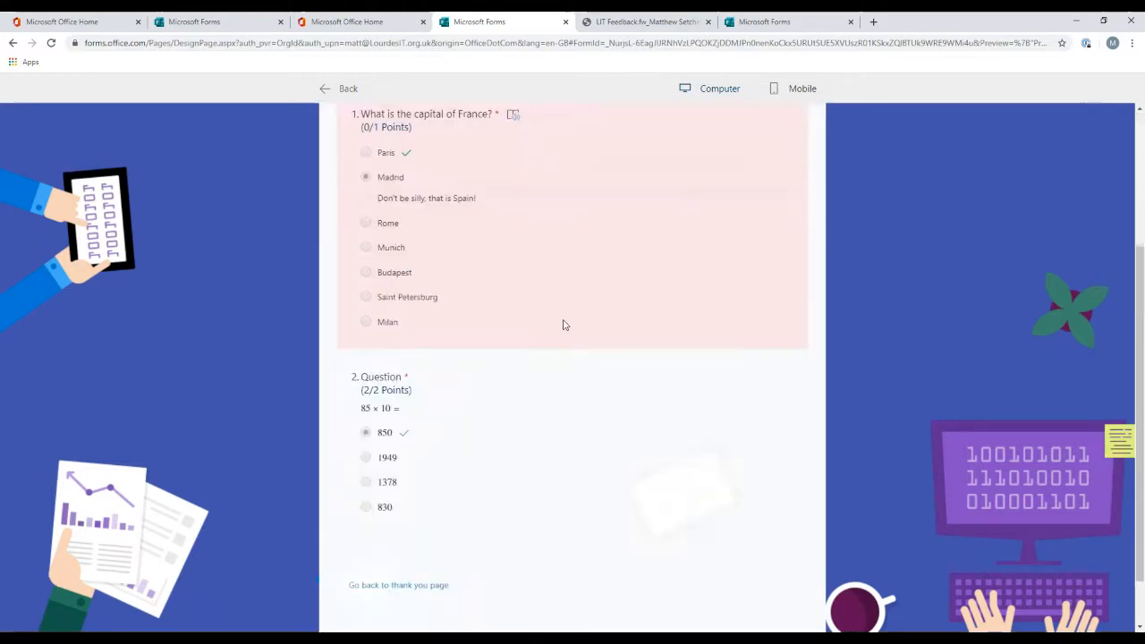
{"action": "left_click", "coordinate": [388, 557]}
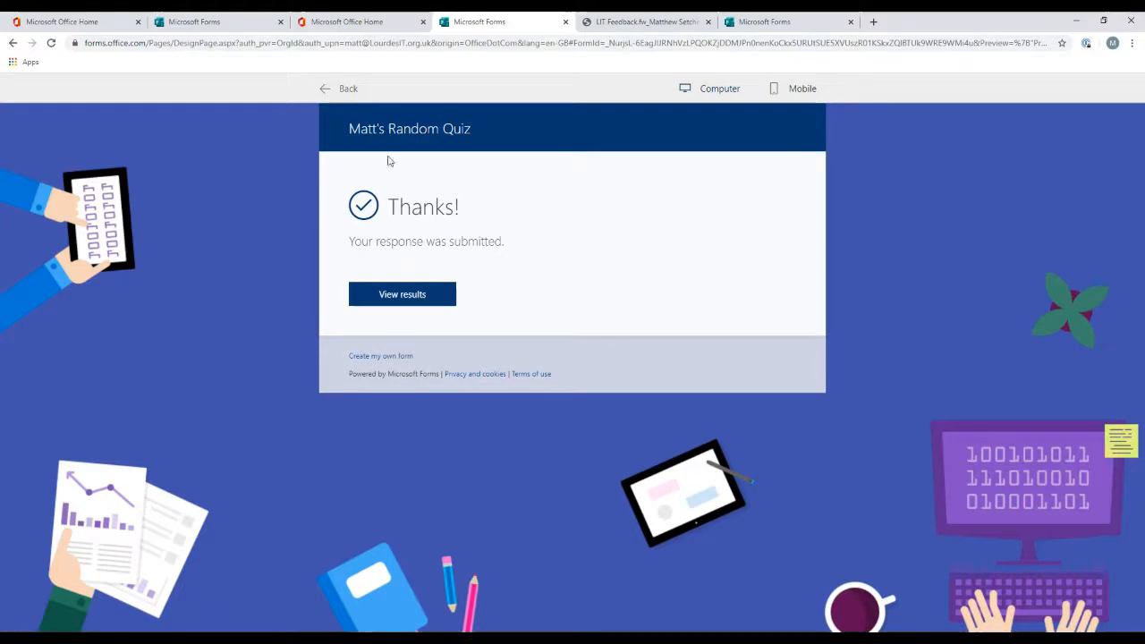
Step: Go back to the editor and examine the quiz's Responses summary
{"action": "left_click", "coordinate": [326, 88]}
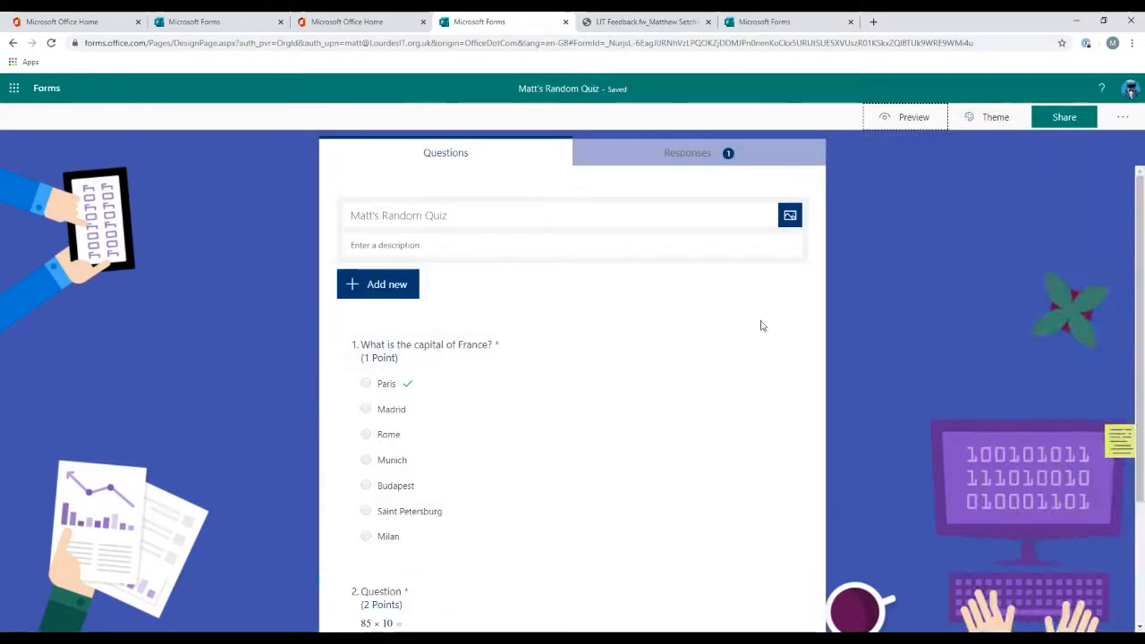
{"action": "left_click", "coordinate": [743, 158]}
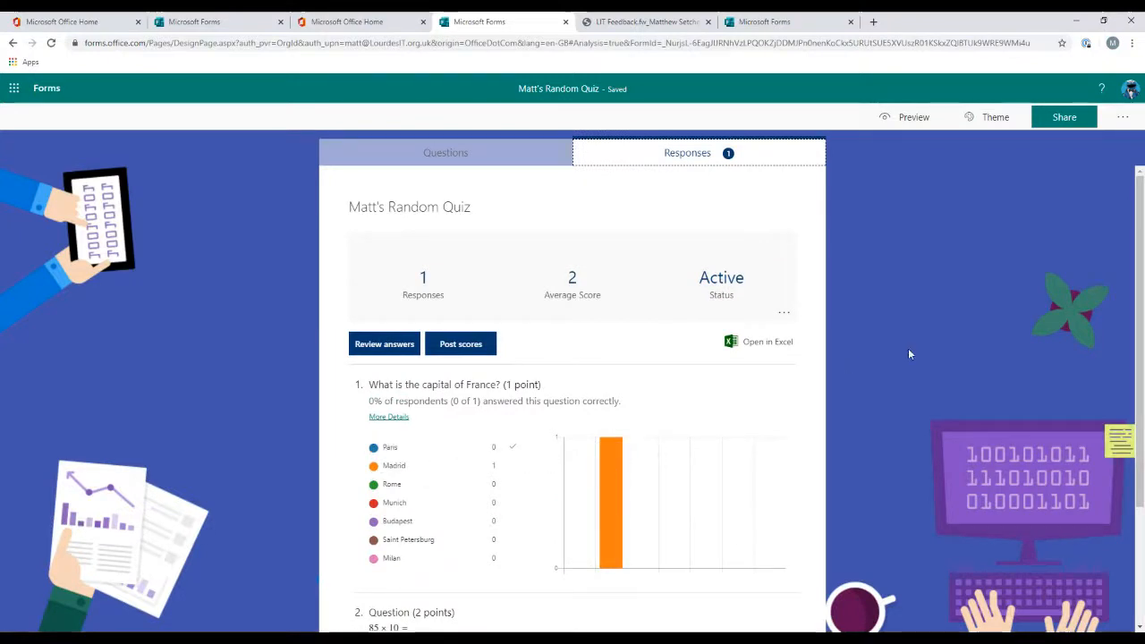
{"action": "scroll", "coordinate": [904, 355], "scroll_direction": "down", "scroll_amount": 3}
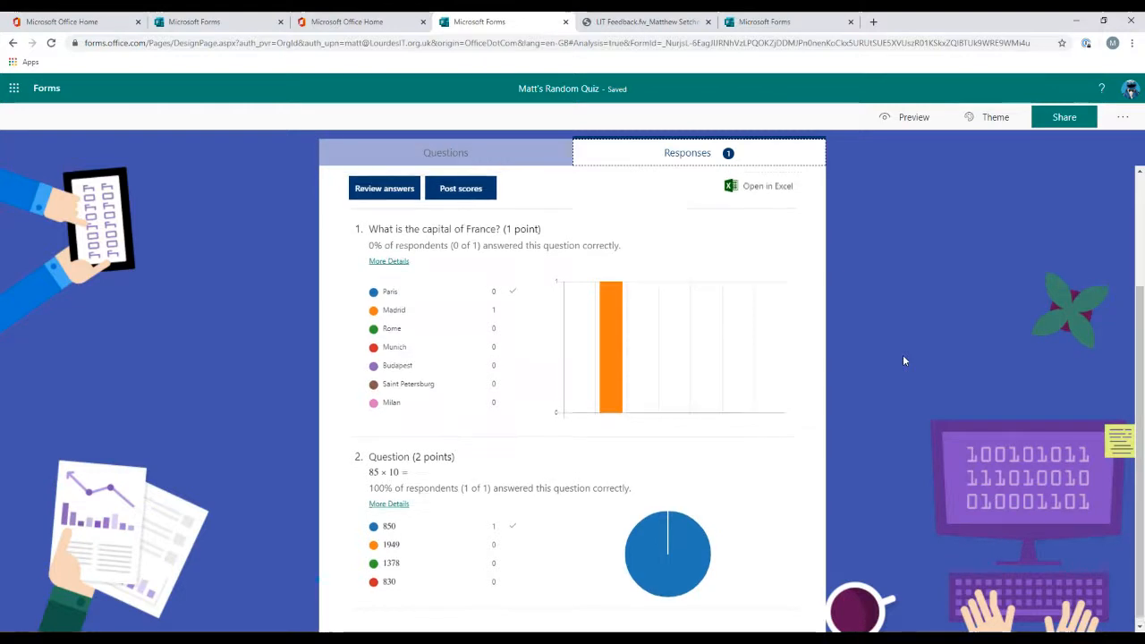
{"action": "scroll", "coordinate": [903, 354], "scroll_direction": "up", "scroll_amount": 3}
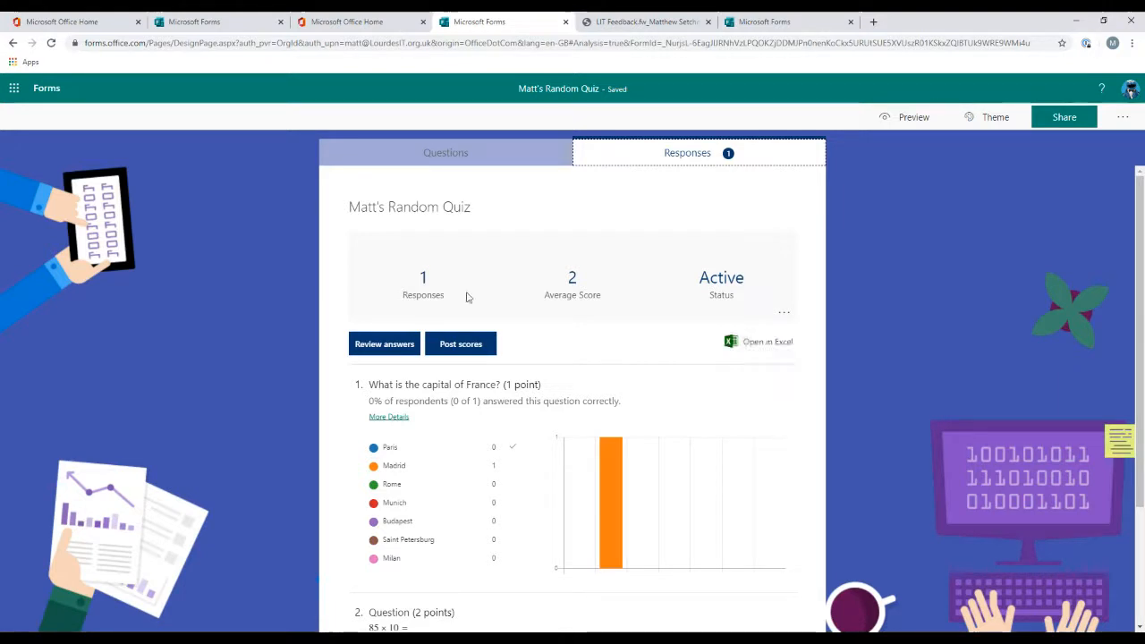
Step: Review the test response's answers by person and by question, then go back to the summary
{"action": "left_click", "coordinate": [382, 354]}
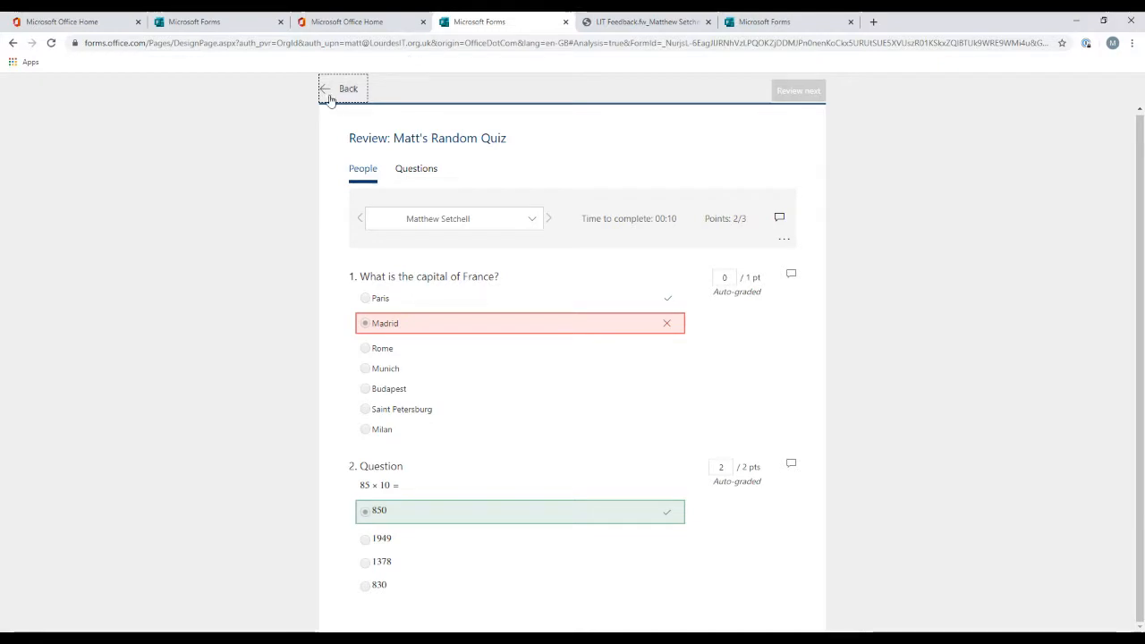
{"action": "left_click", "coordinate": [412, 170]}
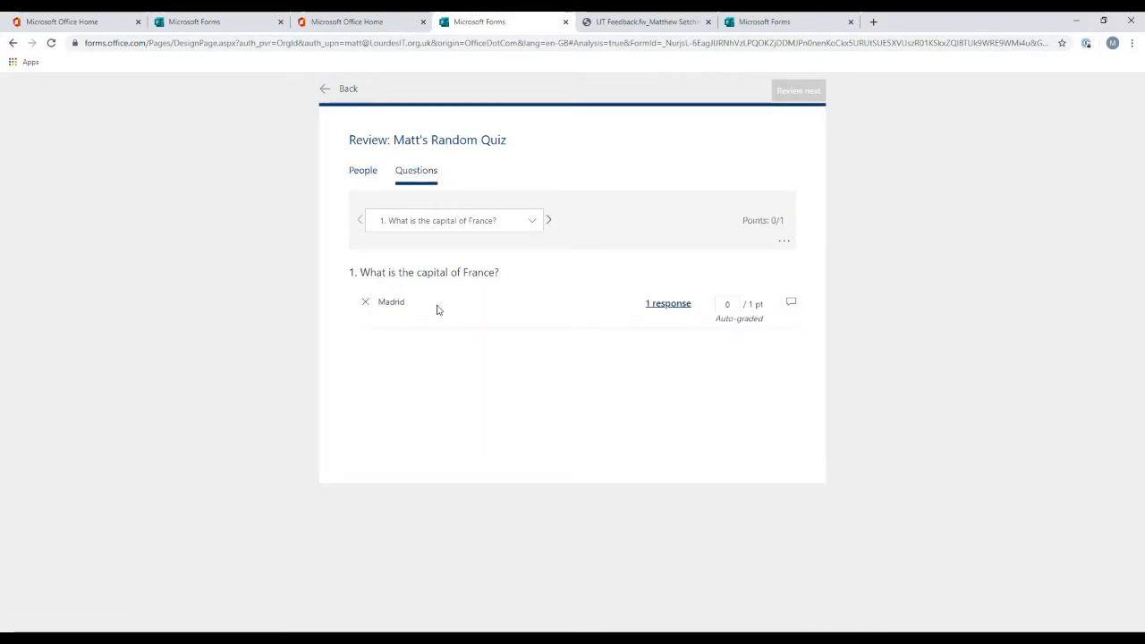
{"action": "left_click", "coordinate": [324, 90]}
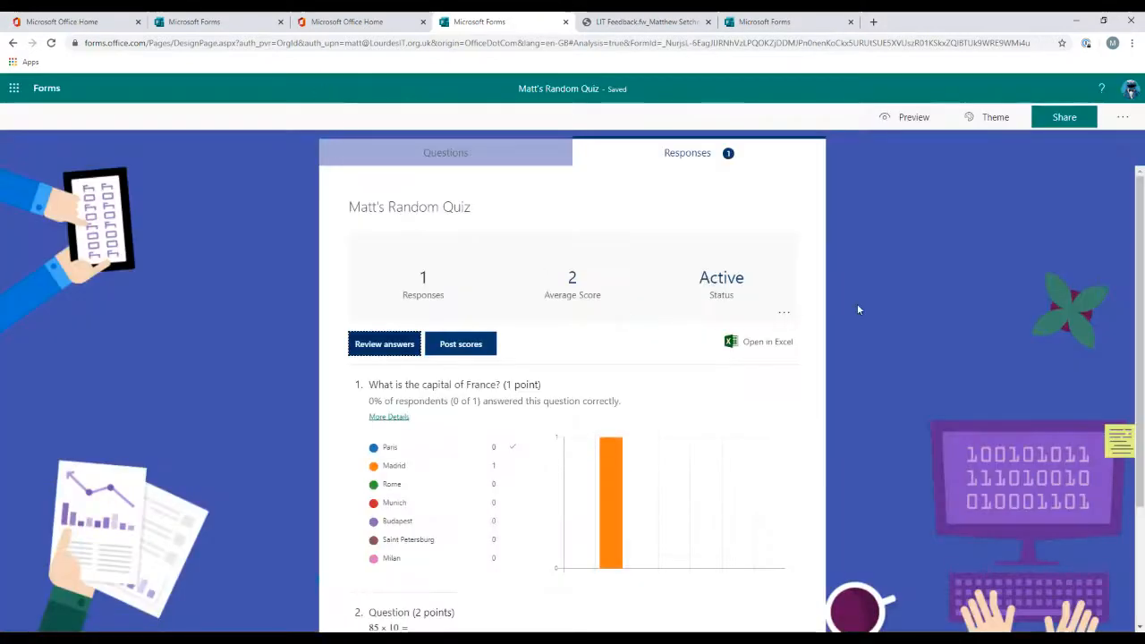
Step: Open the quiz's grades list and preview the test respondent's graded quiz
{"action": "left_click", "coordinate": [455, 349]}
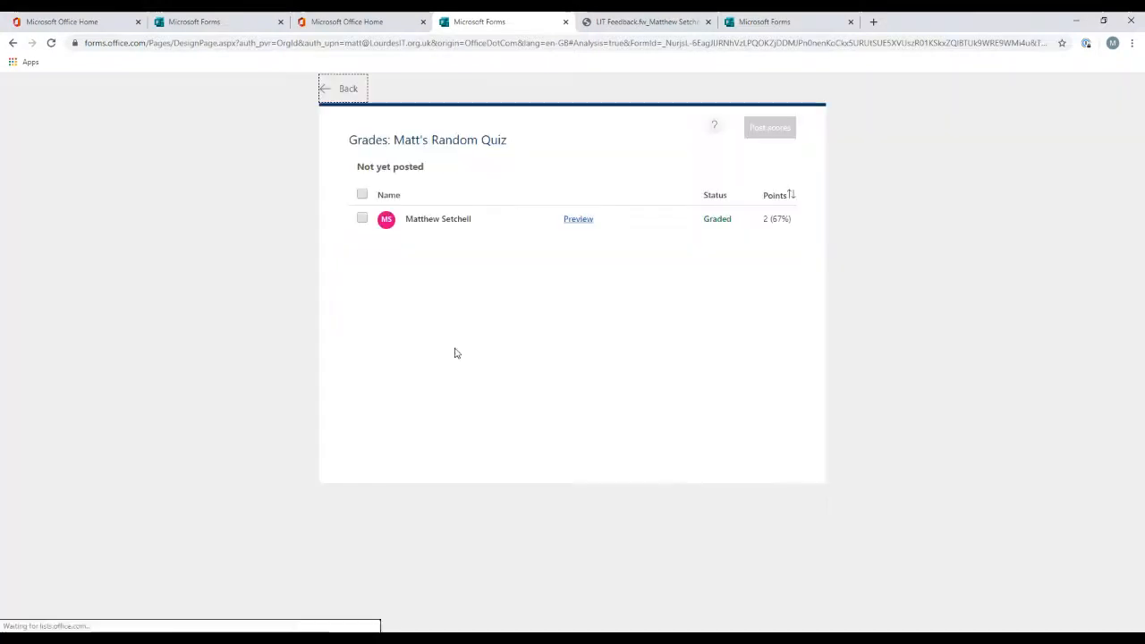
{"action": "left_click", "coordinate": [362, 219]}
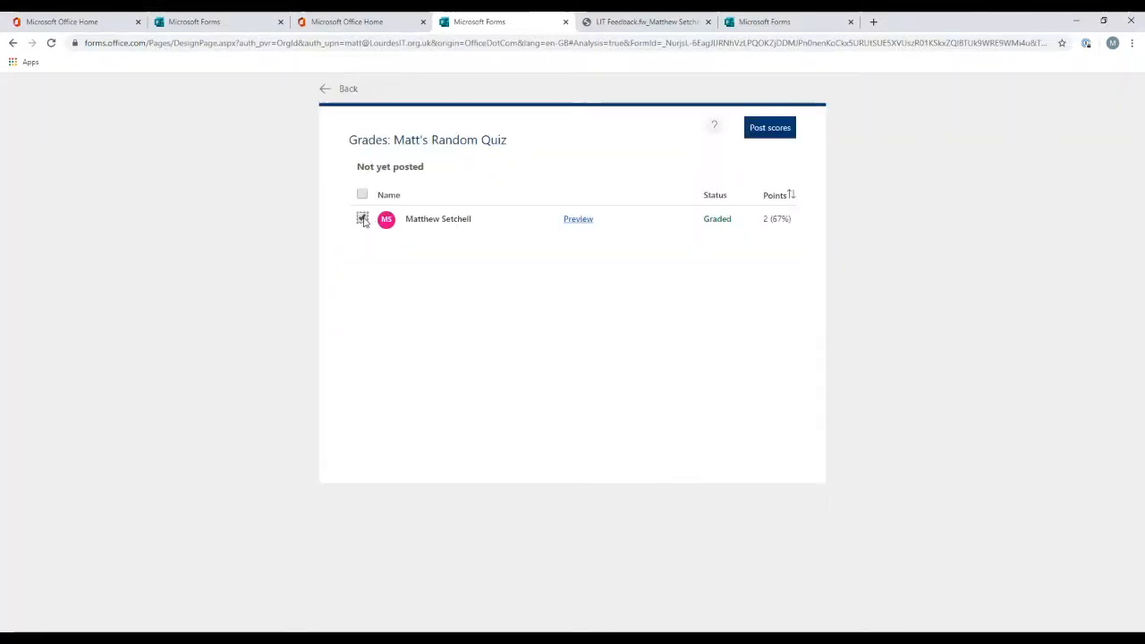
{"action": "left_click", "coordinate": [785, 127]}
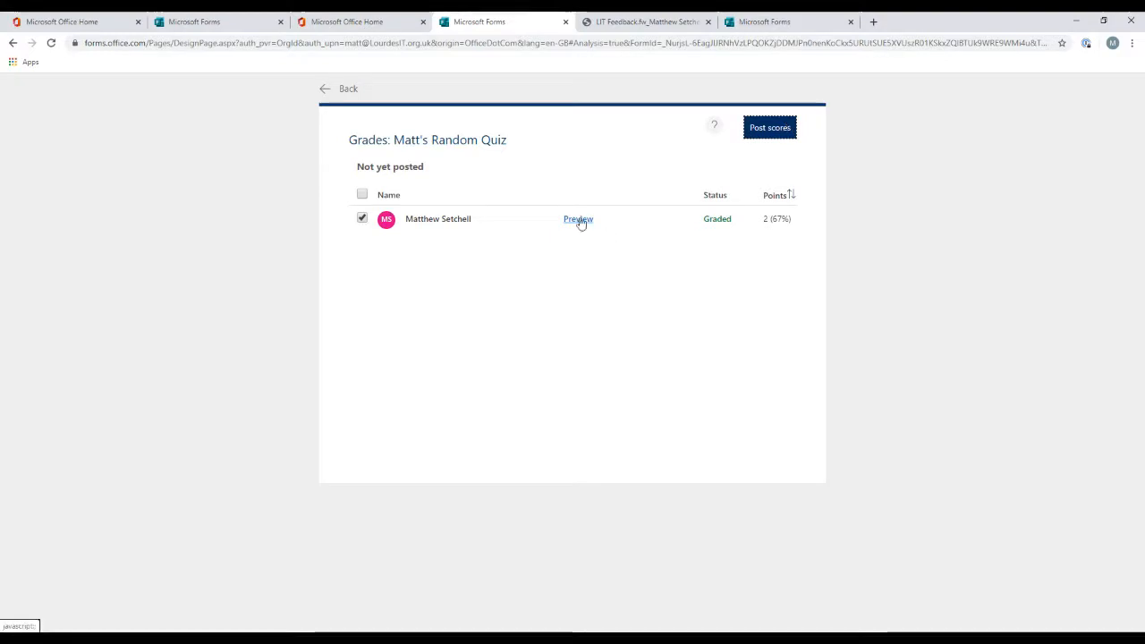
{"action": "left_click", "coordinate": [577, 221]}
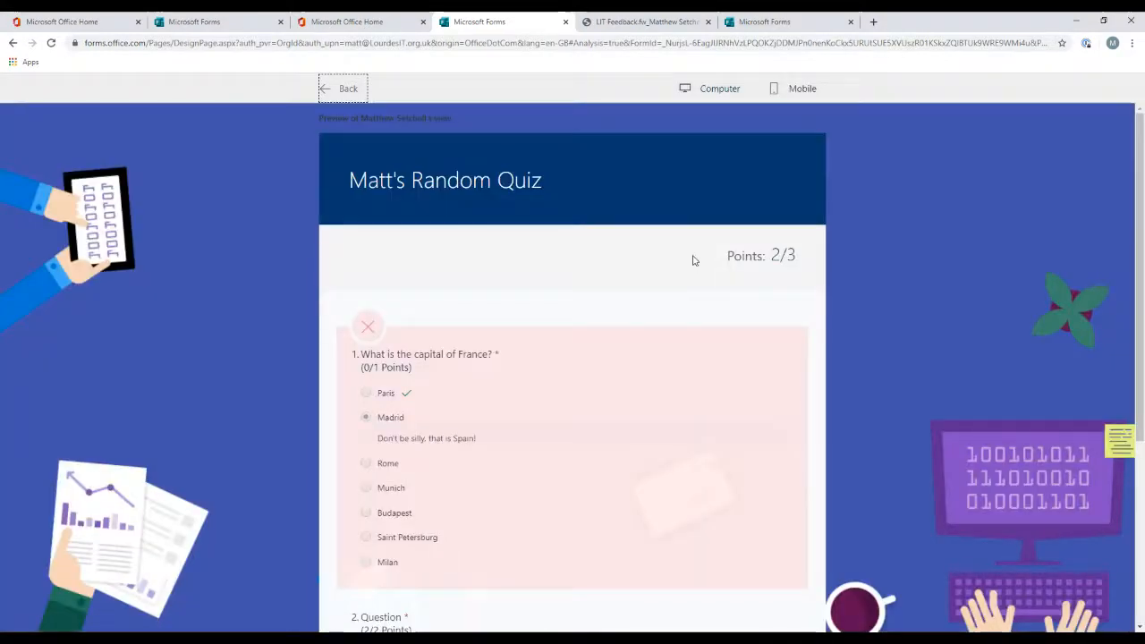
{"action": "scroll", "coordinate": [692, 260], "scroll_direction": "down", "scroll_amount": 4}
{"action": "scroll", "coordinate": [560, 227], "scroll_direction": "up", "scroll_amount": 2}
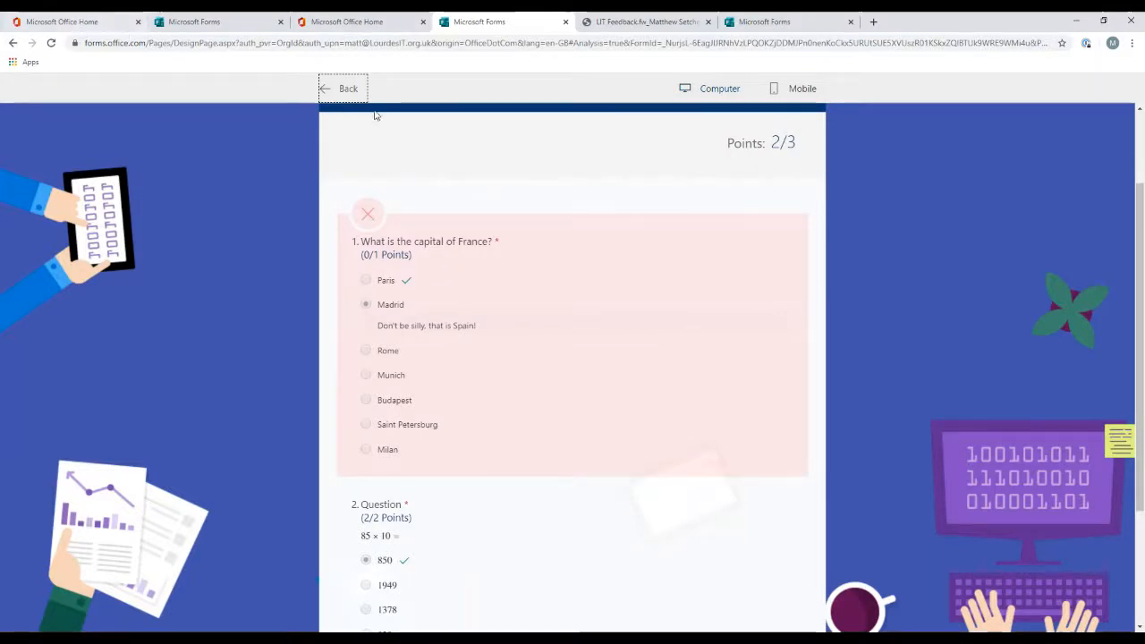
Step: Select the test respondent, post their score, and return to the responses summary
{"action": "left_click", "coordinate": [348, 89]}
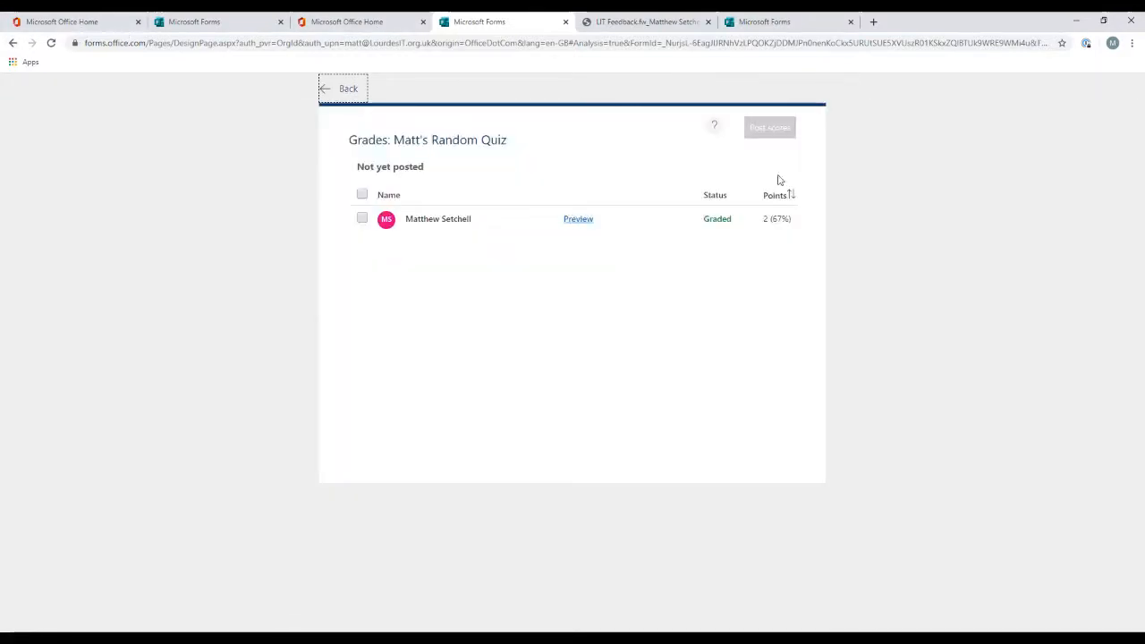
{"action": "left_click", "coordinate": [362, 218]}
{"action": "left_click", "coordinate": [768, 128]}
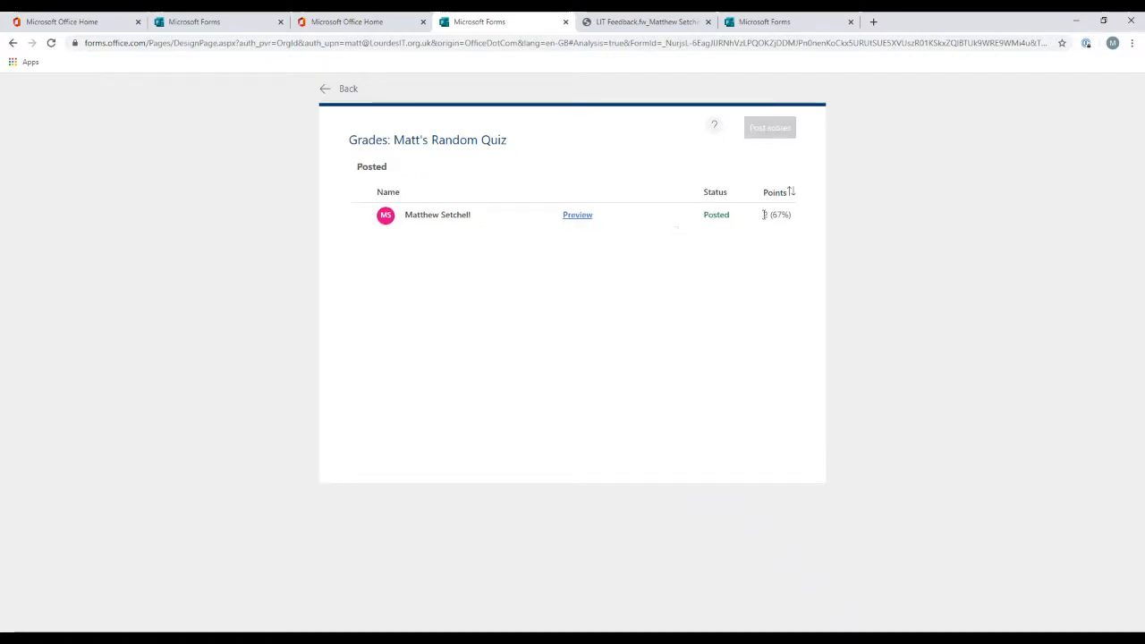
{"action": "left_click", "coordinate": [322, 104]}
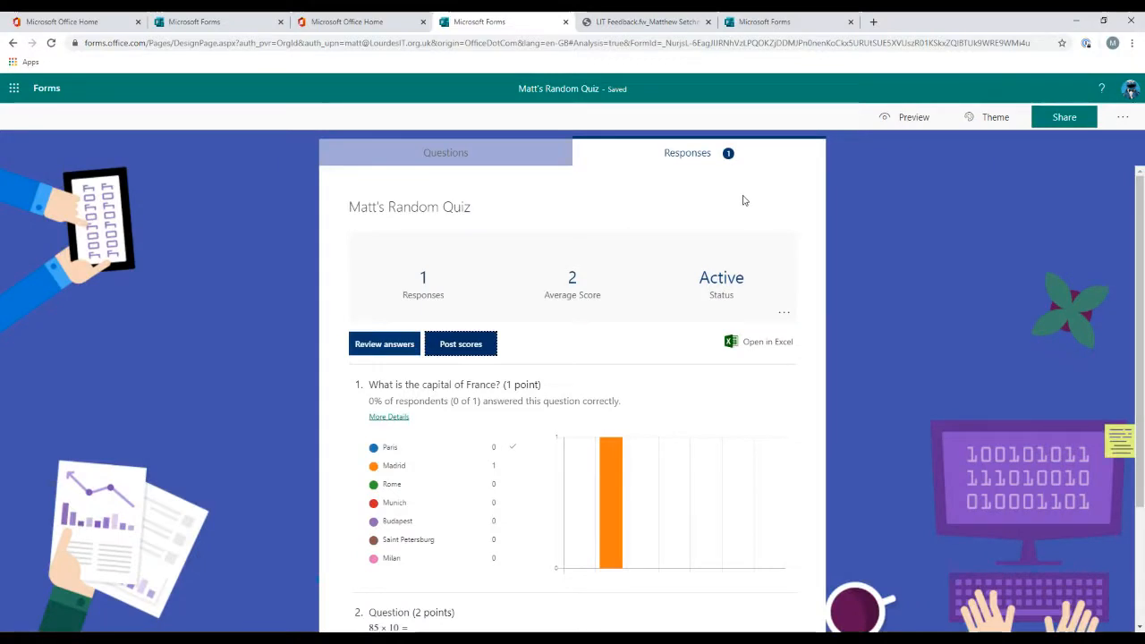
Step: Switch to the quiz's Questions view, then go back to the My forms list
{"action": "left_click", "coordinate": [465, 152]}
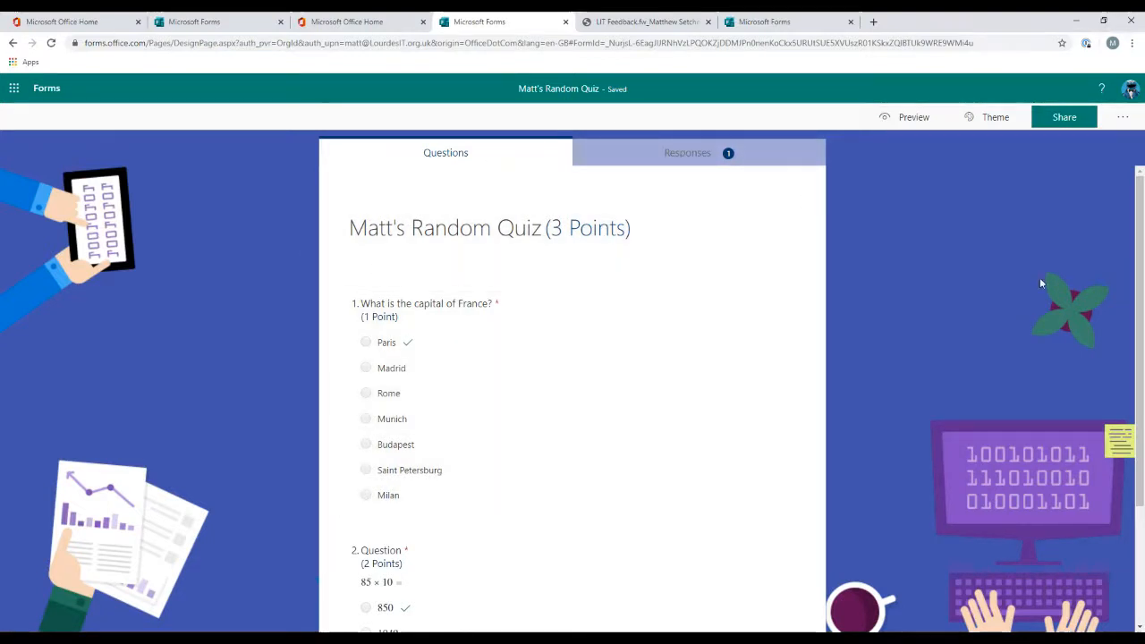
{"action": "left_click", "coordinate": [48, 88]}
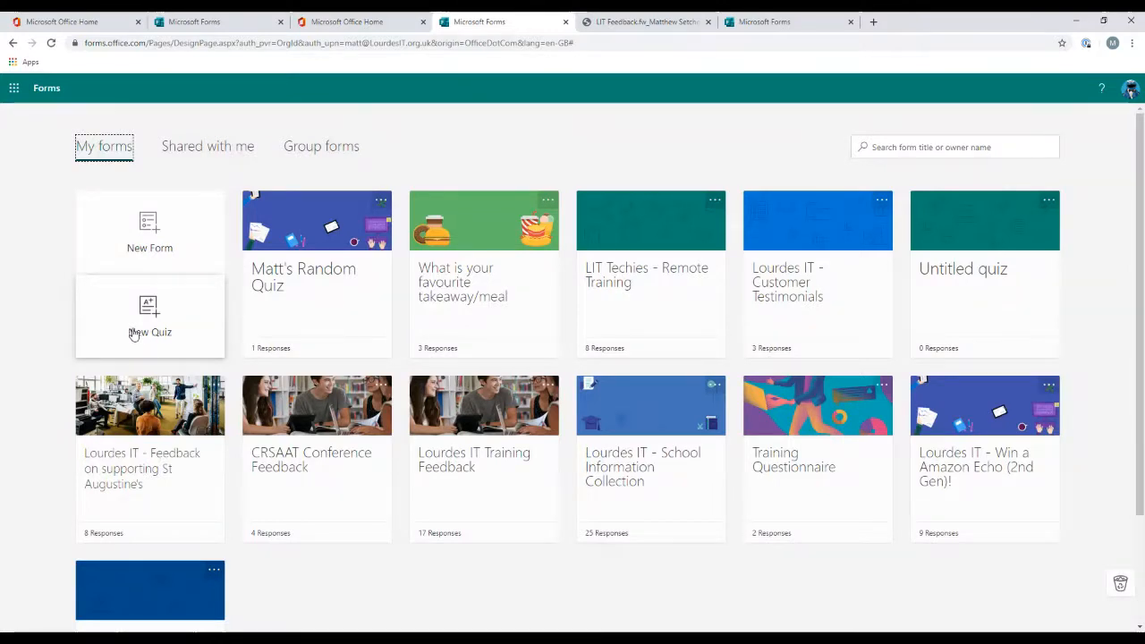
Step: Open PowerPoint from the app launcher and create a new blank presentation, browsing its Insert and View ribbons
{"action": "left_click", "coordinate": [16, 89]}
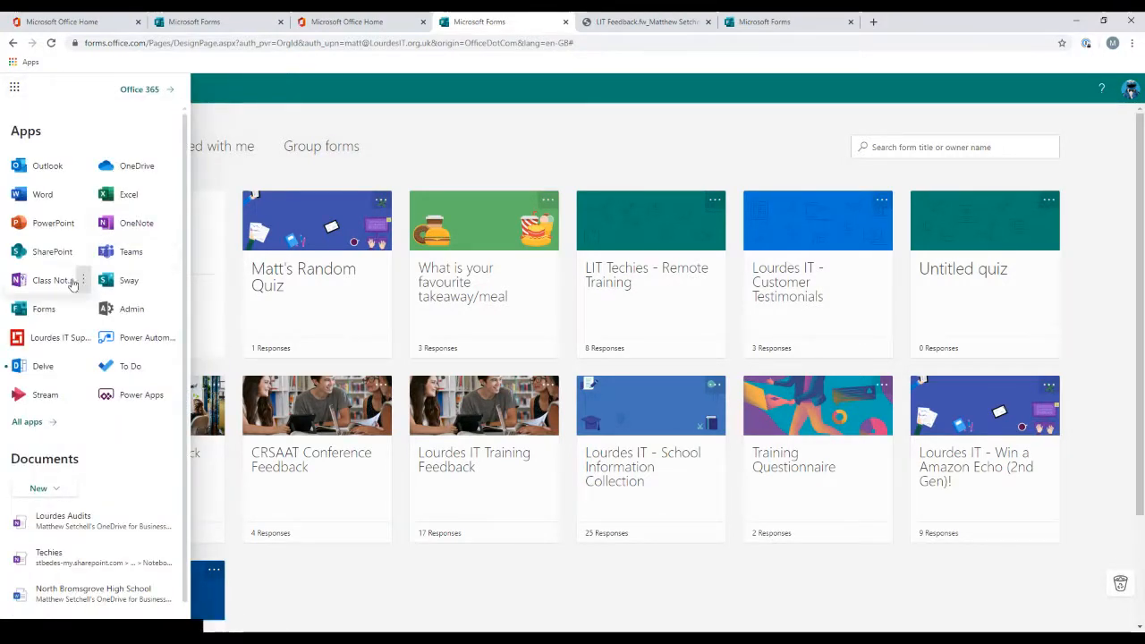
{"action": "left_click", "coordinate": [78, 220]}
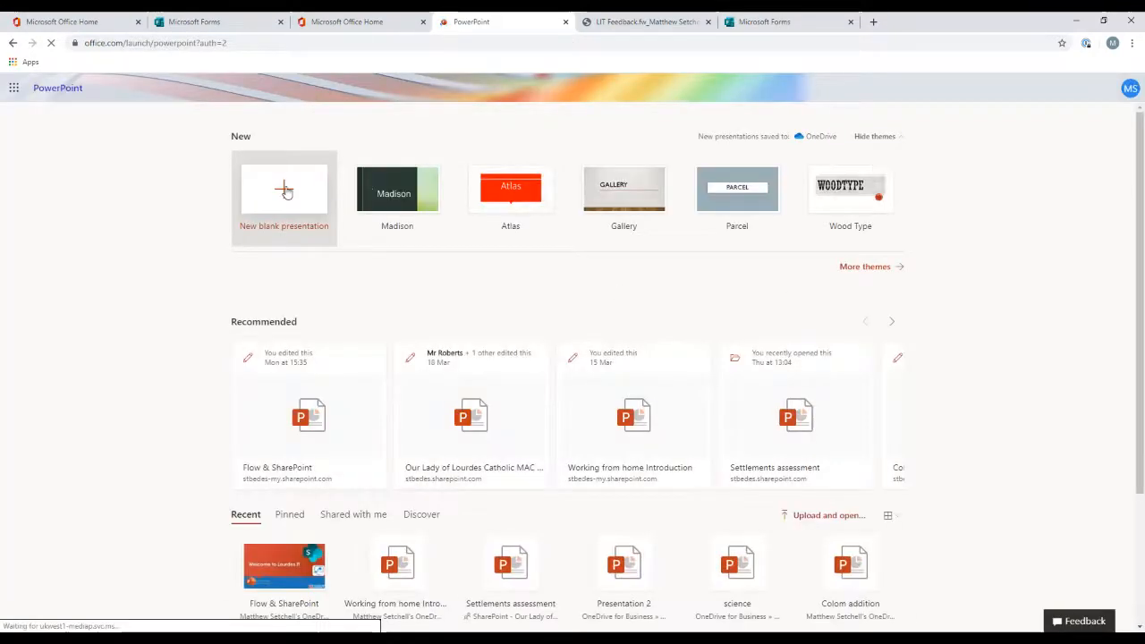
{"action": "left_click", "coordinate": [284, 189]}
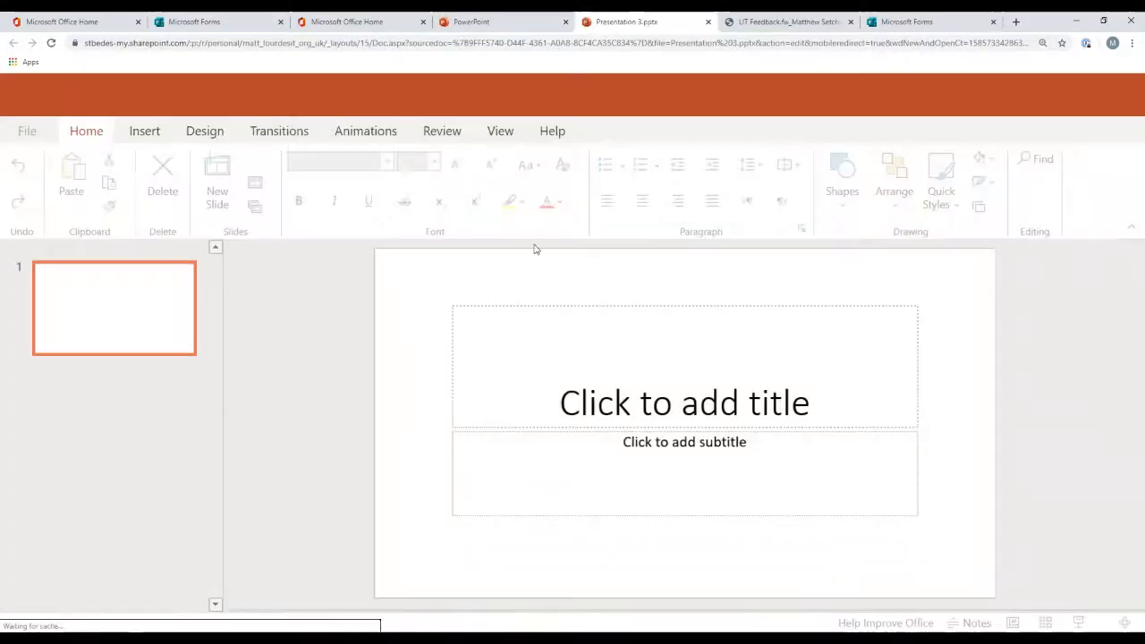
{"action": "left_click", "coordinate": [145, 134]}
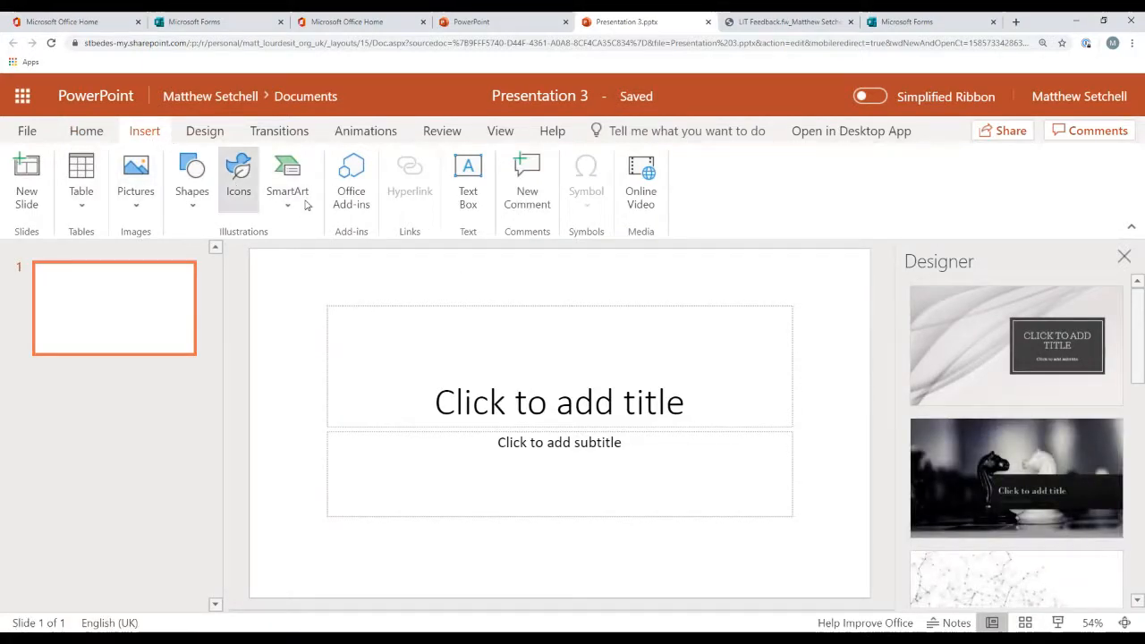
{"action": "left_click", "coordinate": [501, 133]}
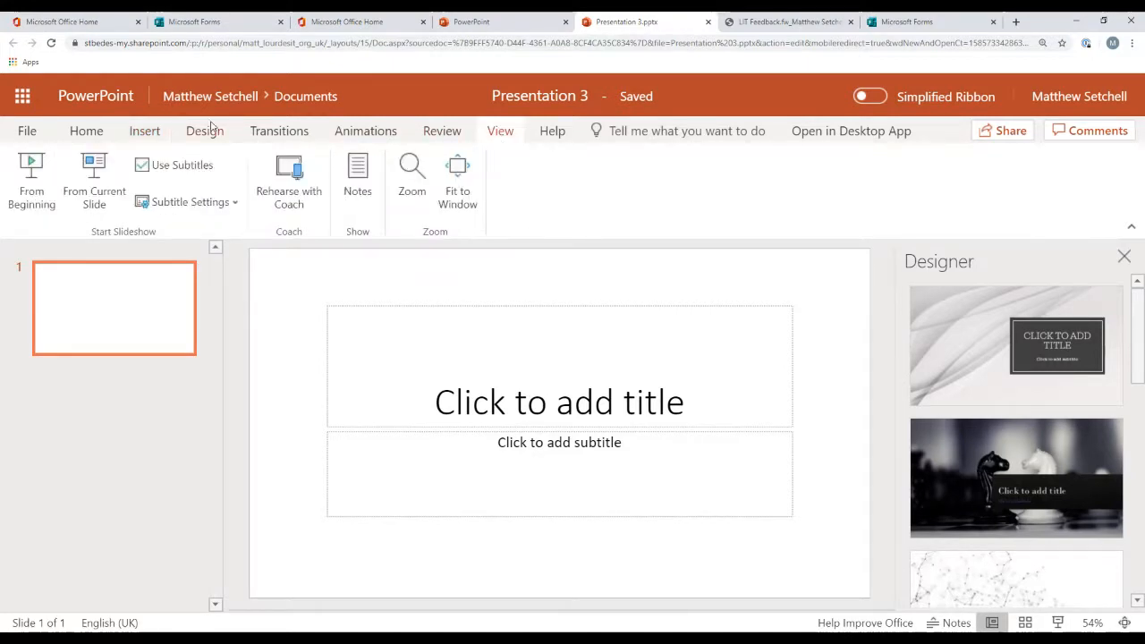
Step: Switch to OneNote and create a new blank notebook named Test
{"action": "left_click", "coordinate": [23, 97]}
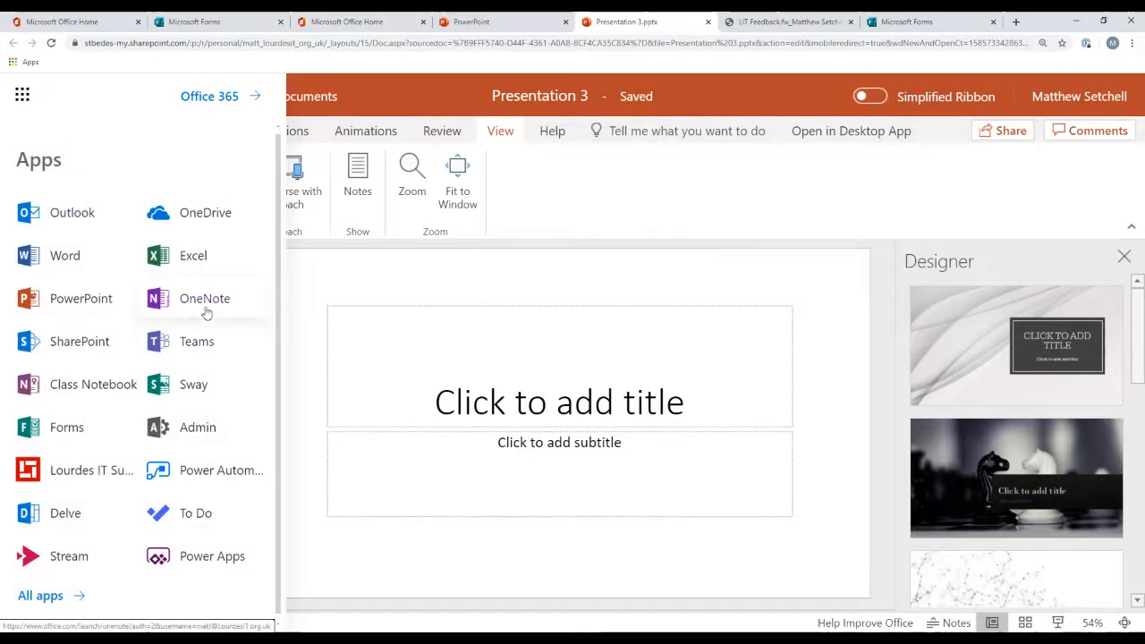
{"action": "left_click", "coordinate": [218, 310]}
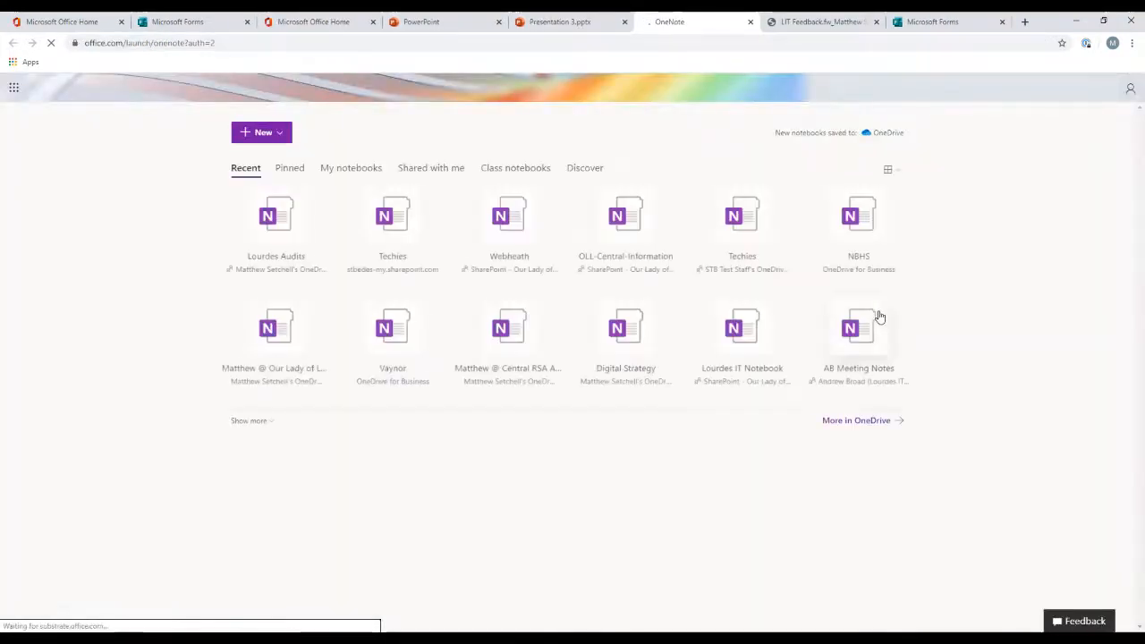
{"action": "left_click", "coordinate": [258, 133]}
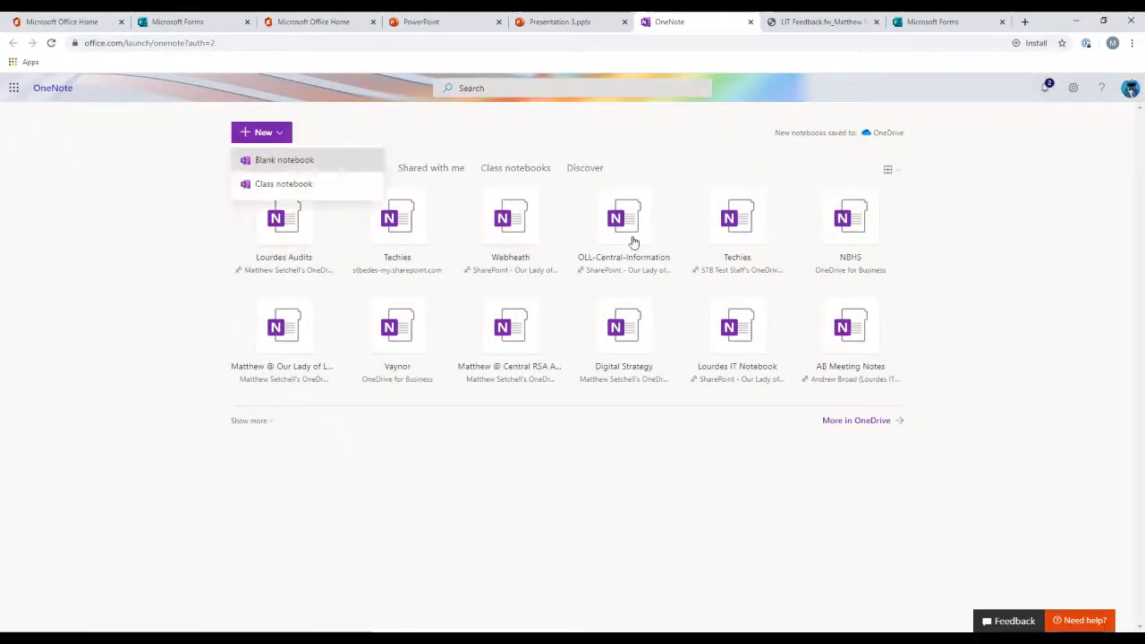
{"action": "left_click", "coordinate": [271, 165]}
{"action": "left_click", "coordinate": [548, 341]}
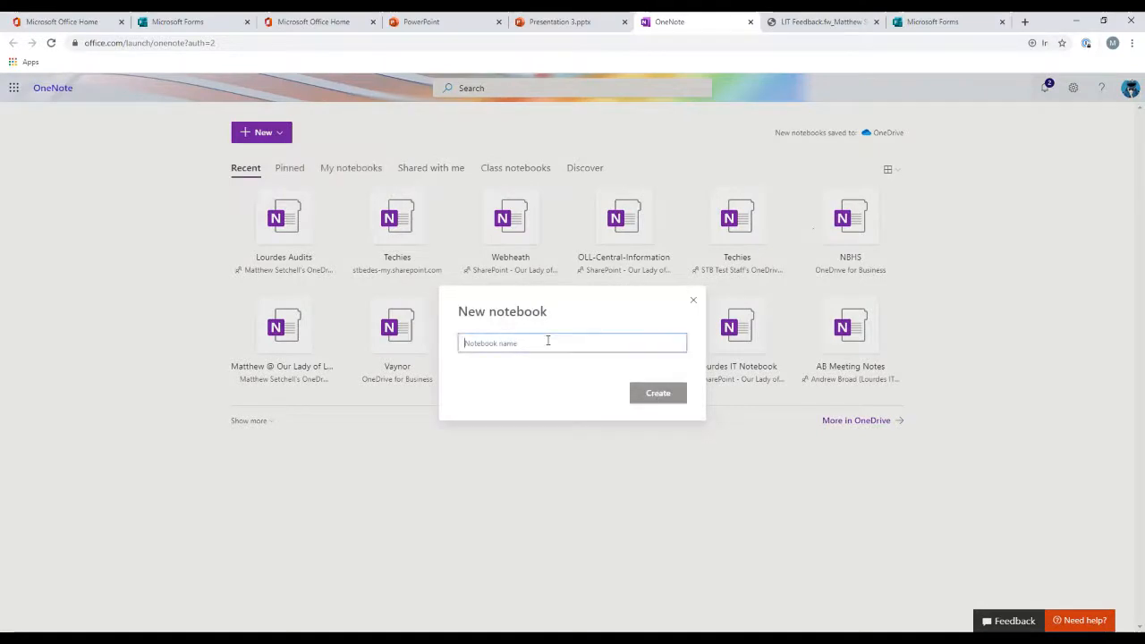
{"action": "type", "text": "Test"}
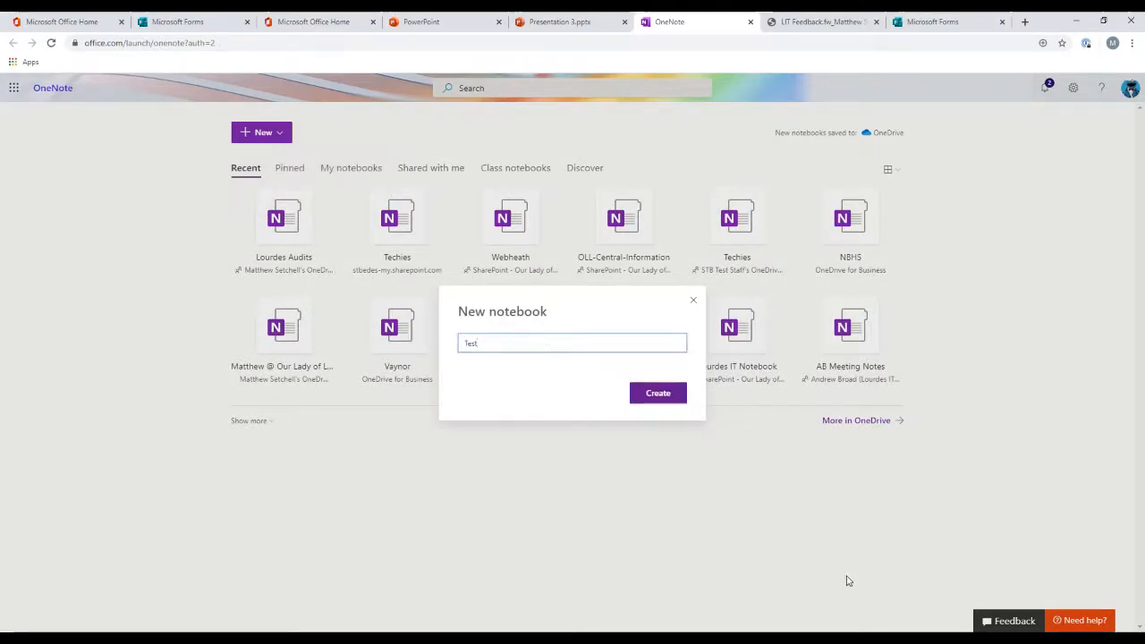
{"action": "left_click", "coordinate": [663, 392]}
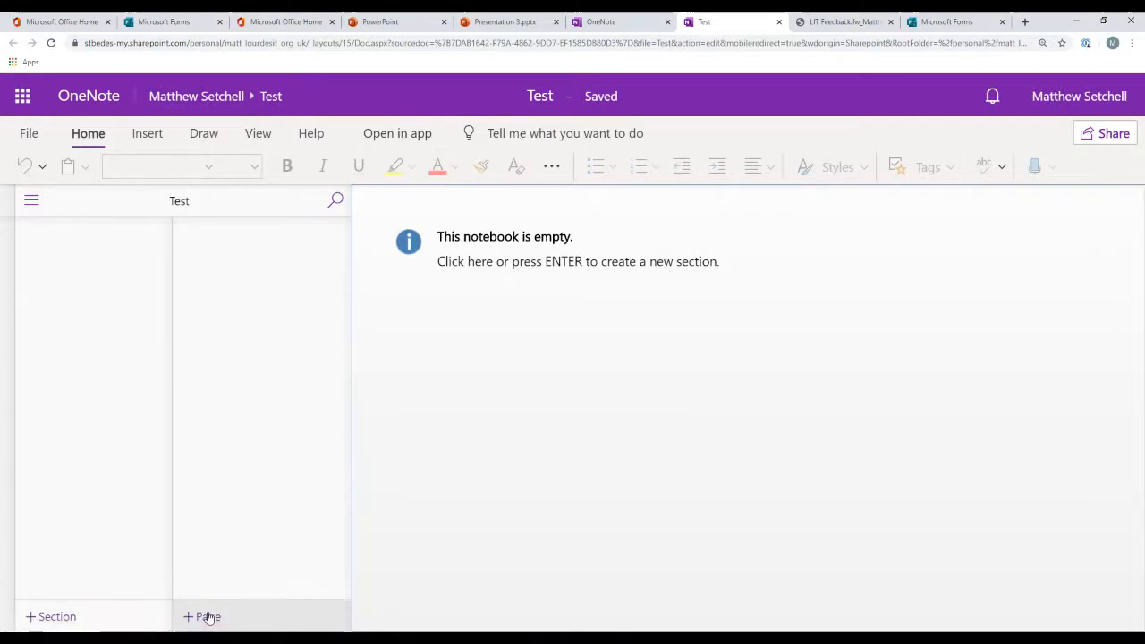
Step: Create a new section named Test in the empty notebook
{"action": "left_click", "coordinate": [589, 261]}
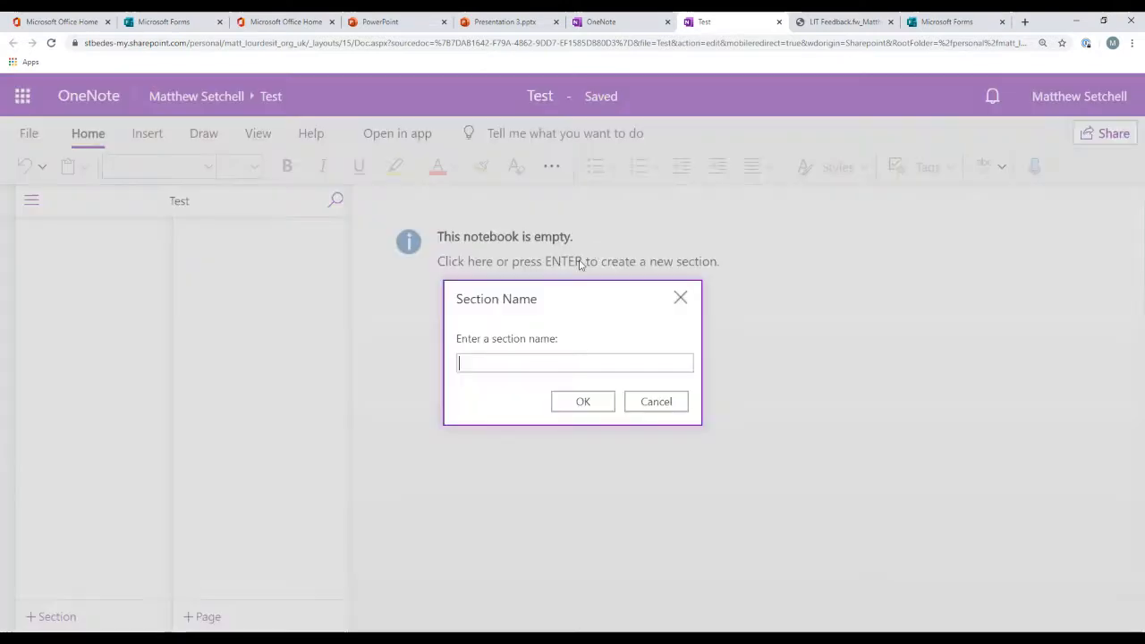
{"action": "left_click", "coordinate": [552, 398]}
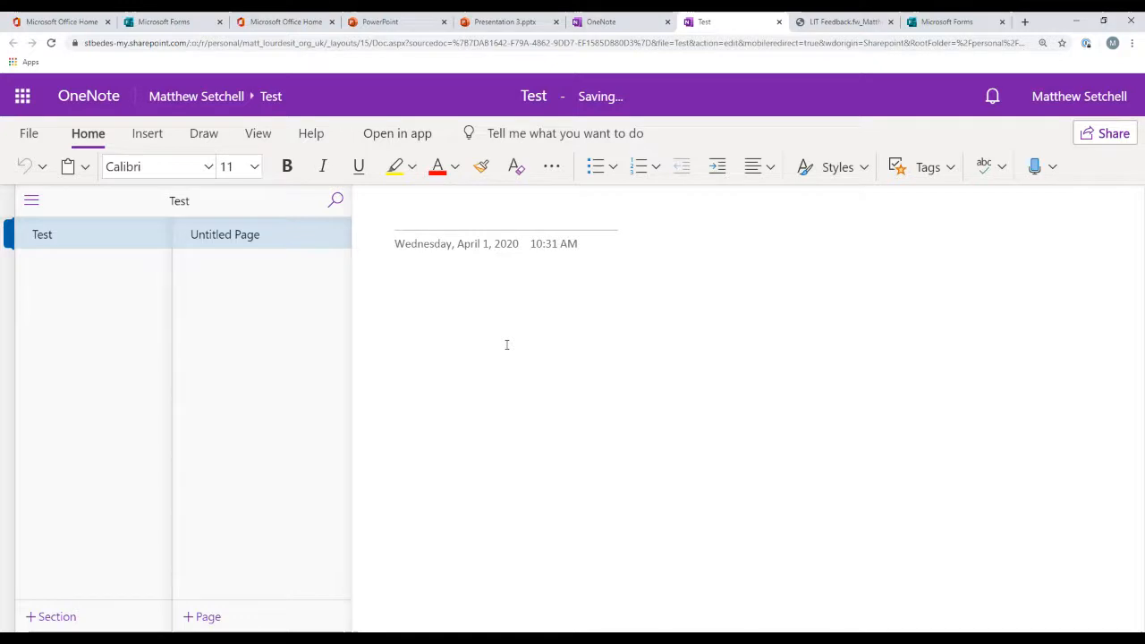
Step: Insert Matt's Random Quiz onto the page through the Forms pane, then close the pane
{"action": "left_click", "coordinate": [144, 136]}
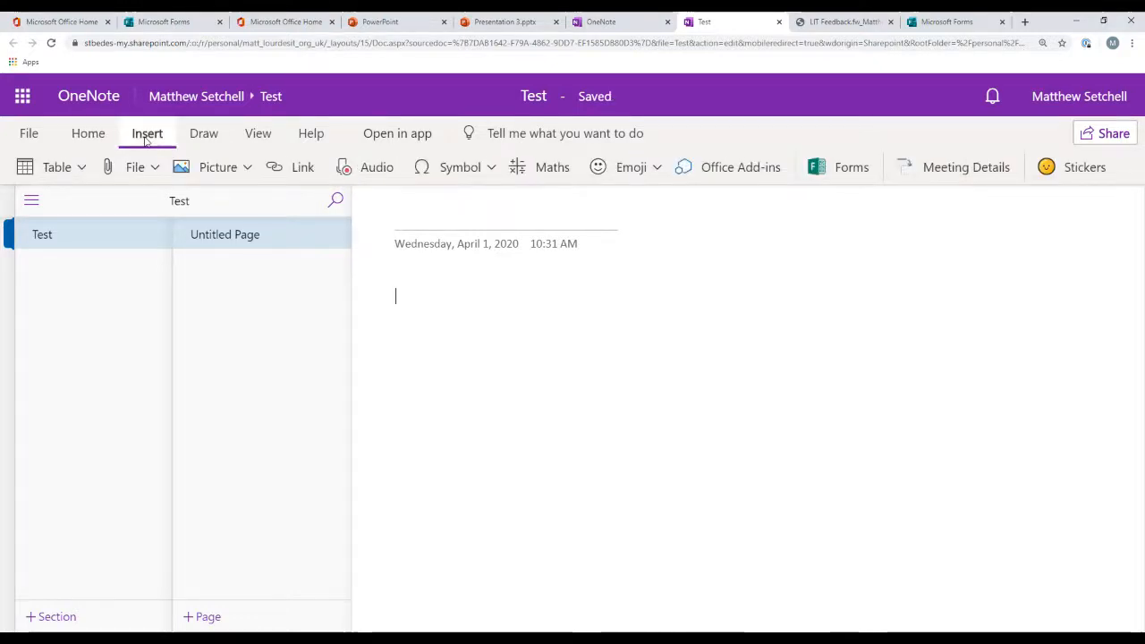
{"action": "left_click", "coordinate": [848, 174]}
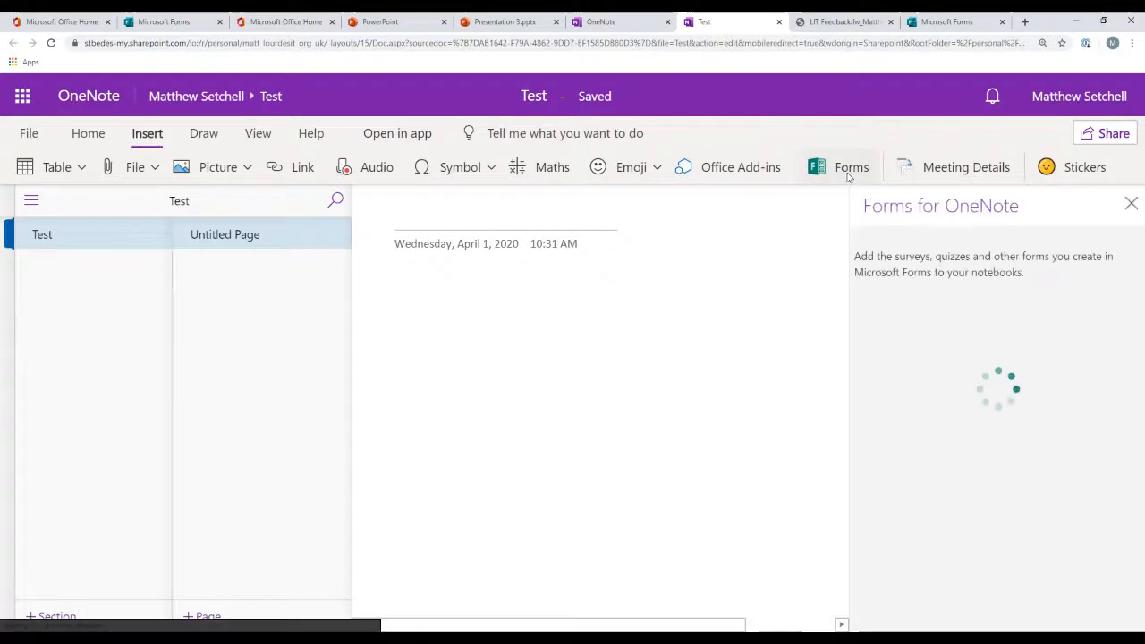
{"action": "mouse_move", "coordinate": [1009, 435]}
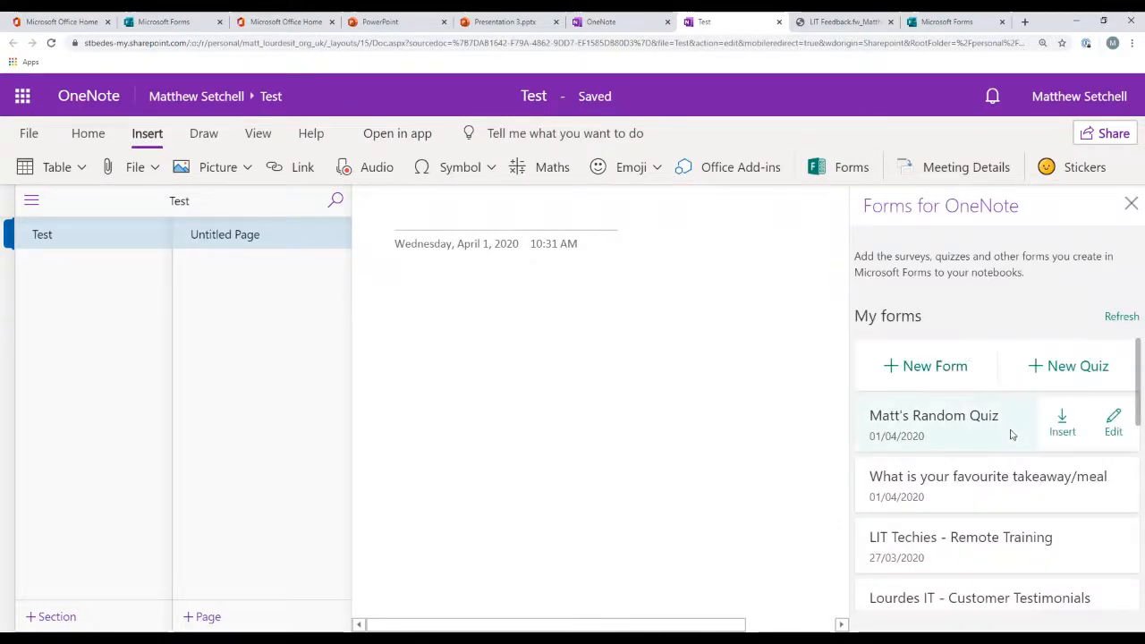
{"action": "left_click", "coordinate": [1062, 425]}
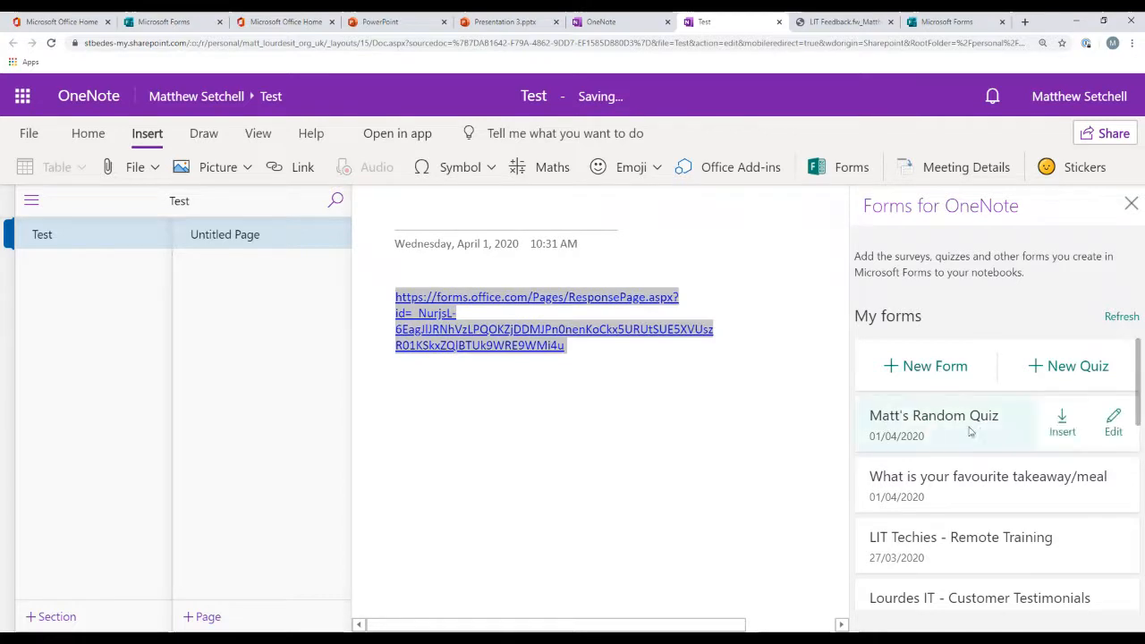
{"action": "left_click_drag", "start_coordinate": [971, 429], "coordinate": [837, 423]}
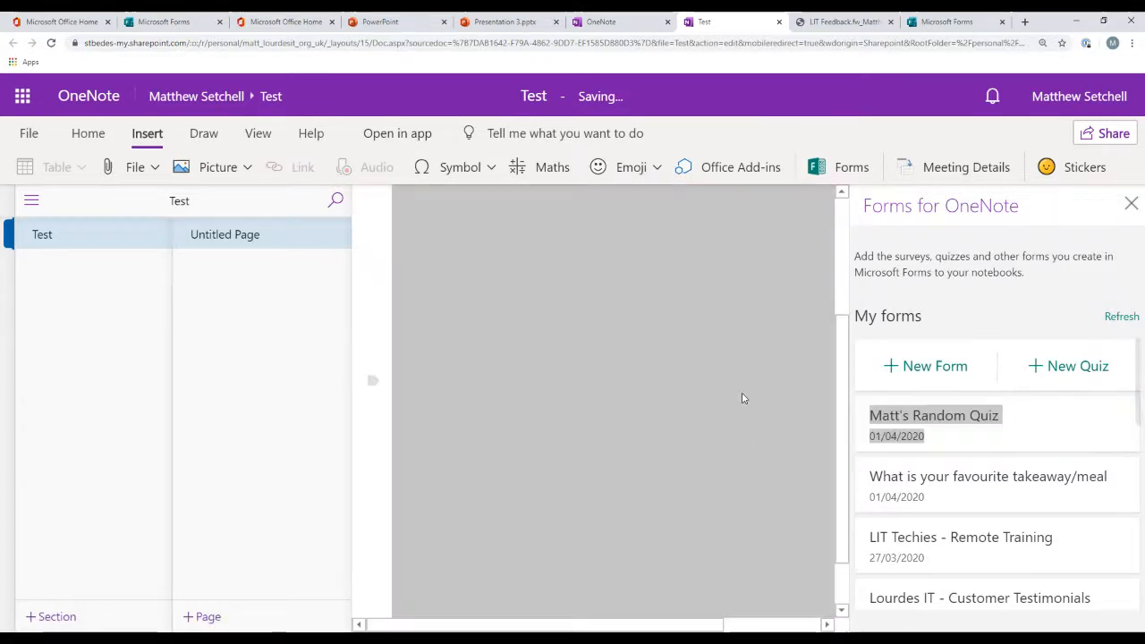
{"action": "left_click", "coordinate": [1130, 204]}
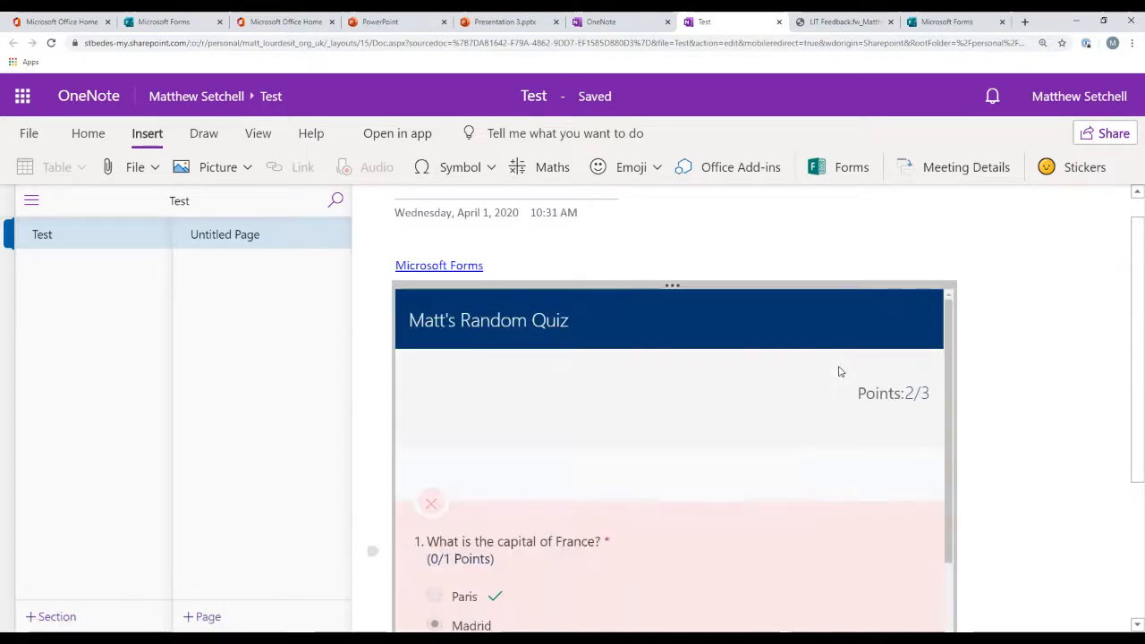
Step: Scroll through the embedded quiz on the OneNote page
{"action": "scroll", "coordinate": [671, 437], "scroll_direction": "down", "scroll_amount": 8}
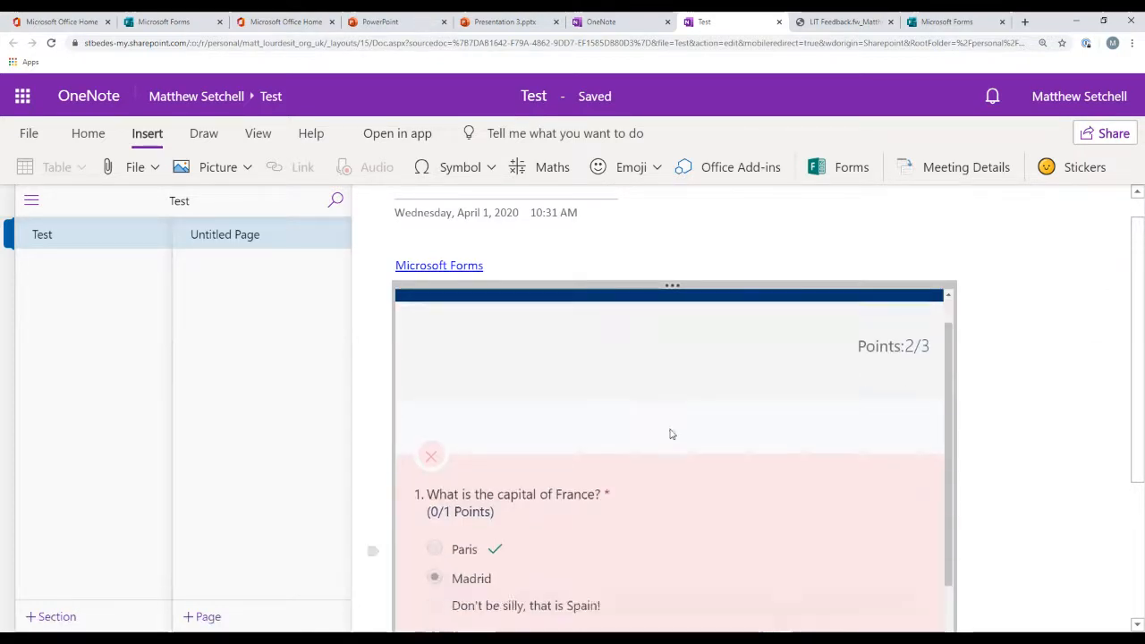
{"action": "scroll", "coordinate": [1027, 353], "scroll_direction": "down", "scroll_amount": 5}
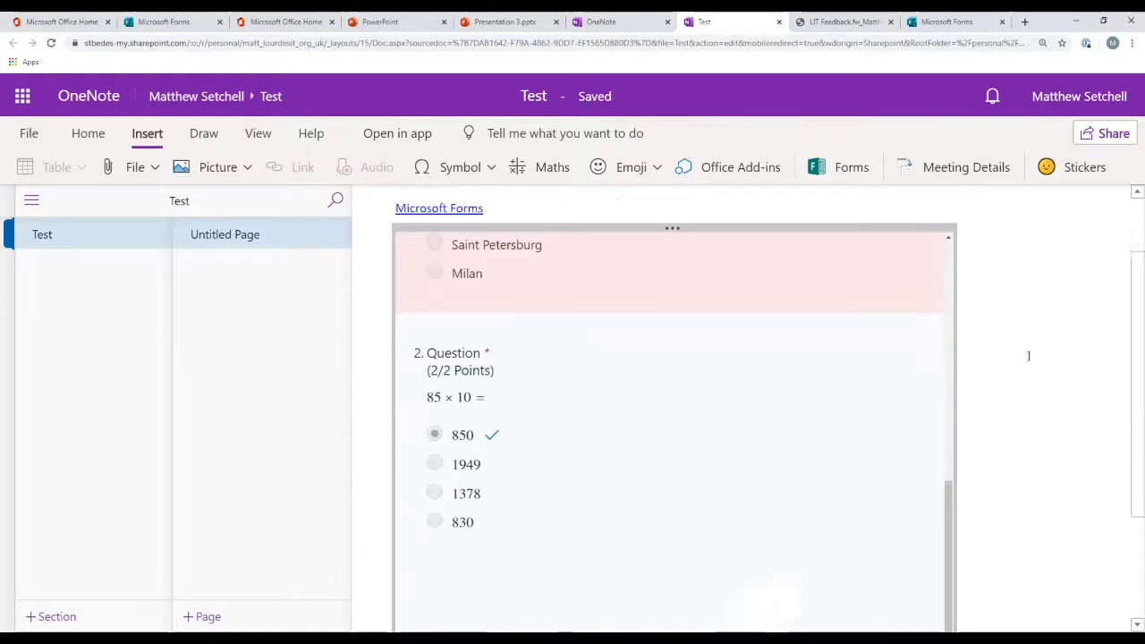
{"action": "scroll", "coordinate": [843, 343], "scroll_direction": "up", "scroll_amount": 5}
{"action": "scroll", "coordinate": [831, 350], "scroll_direction": "up", "scroll_amount": 5}
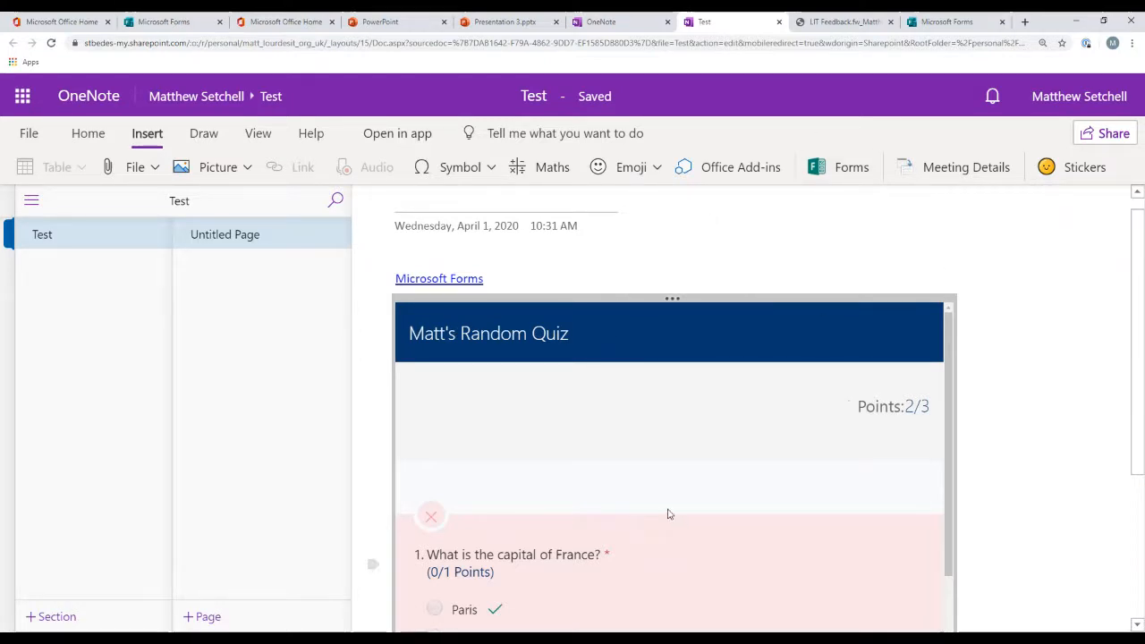
Step: Open Sway from the app launcher and start a new blank Sway
{"action": "left_click", "coordinate": [18, 98]}
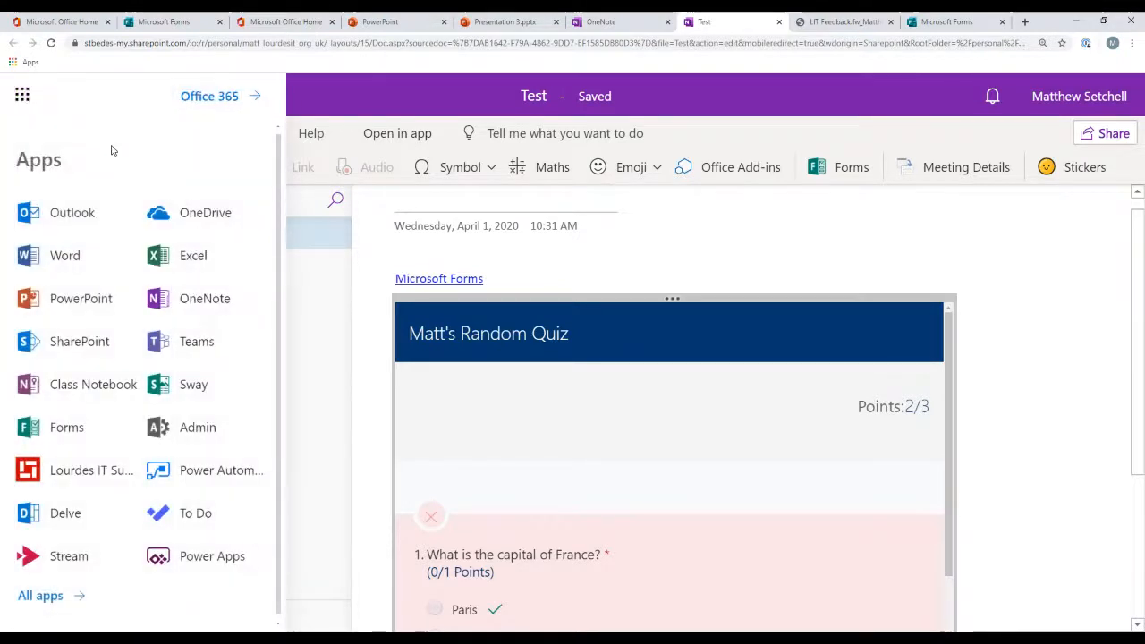
{"action": "left_click", "coordinate": [210, 391]}
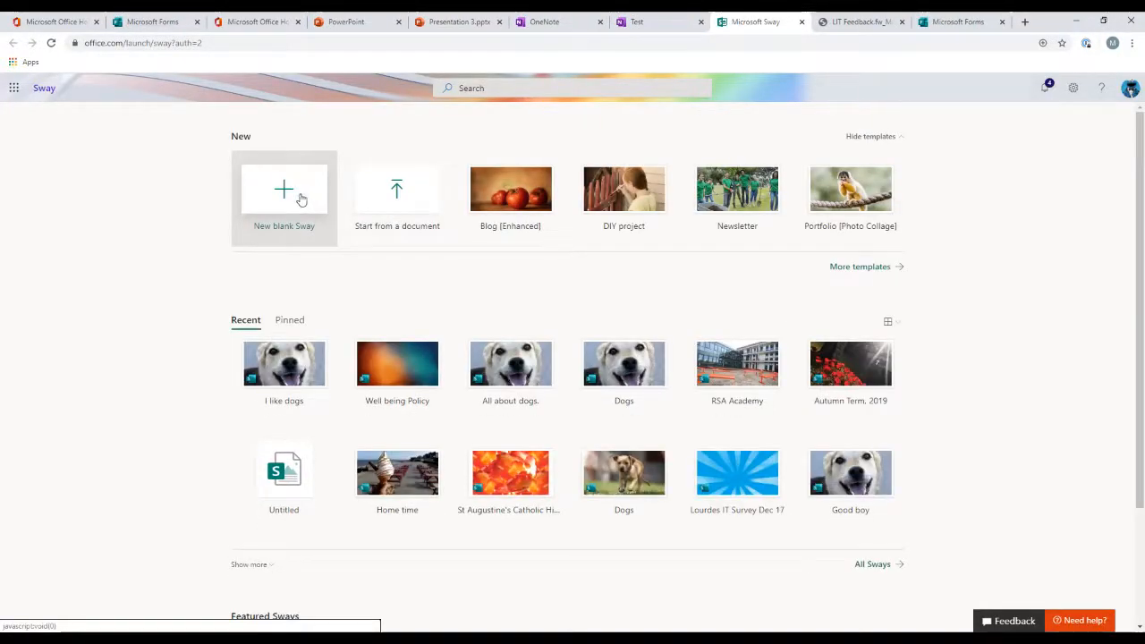
{"action": "left_click", "coordinate": [300, 199]}
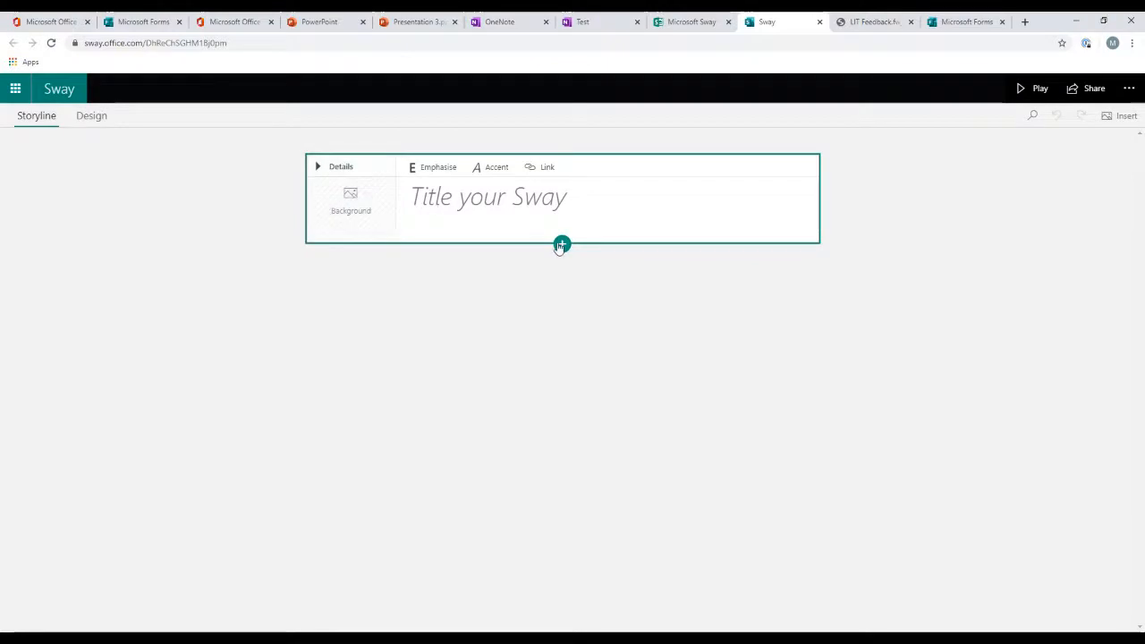
Step: Add an Embed card below the title card, open its help article on embedding Microsoft Forms, and return to the Sway
{"action": "left_click", "coordinate": [562, 244]}
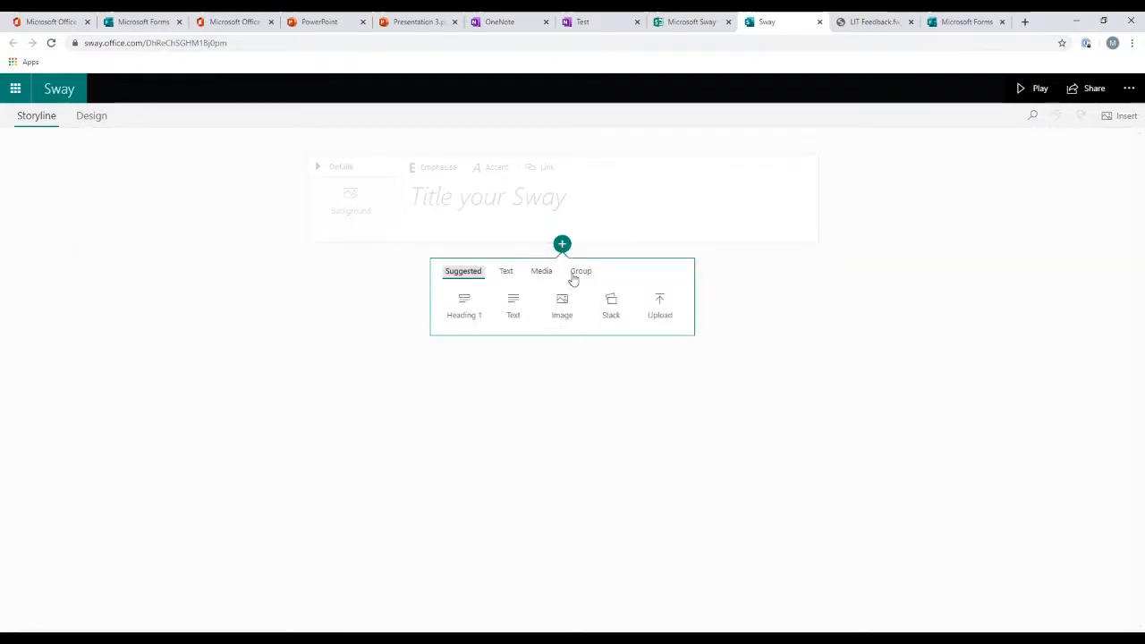
{"action": "left_click", "coordinate": [577, 273]}
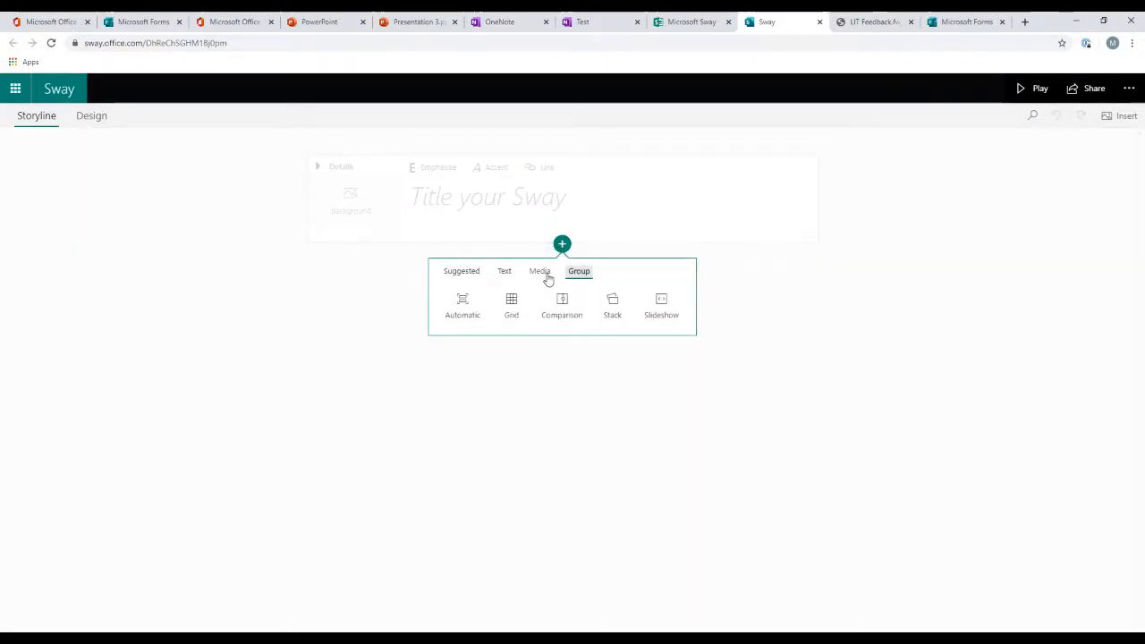
{"action": "left_click", "coordinate": [541, 274]}
{"action": "left_click", "coordinate": [506, 277]}
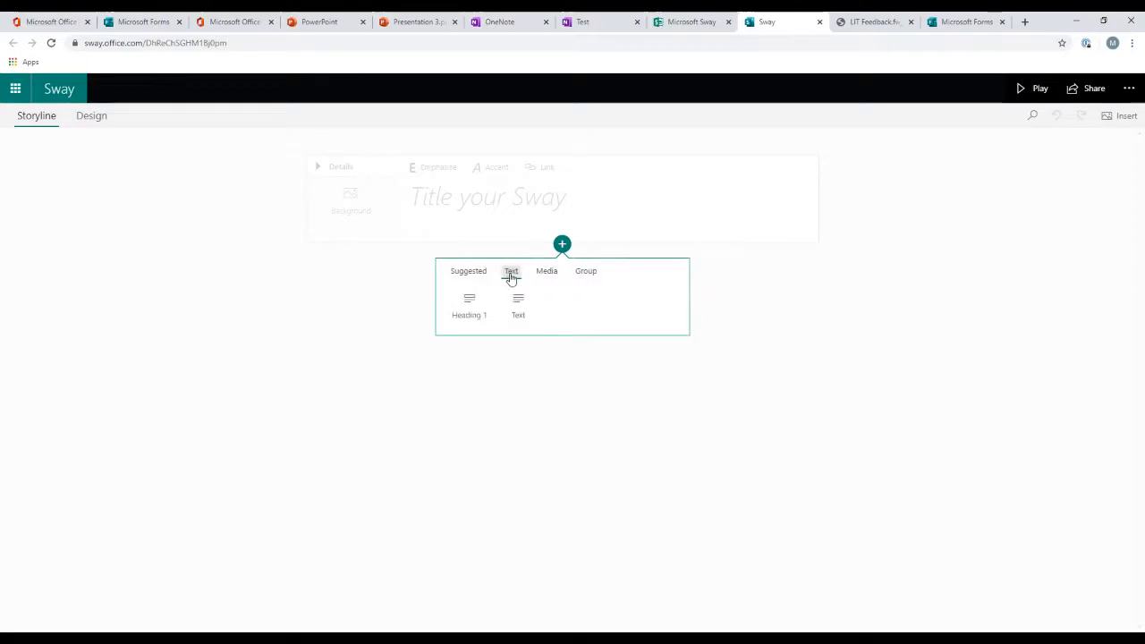
{"action": "left_click", "coordinate": [542, 277]}
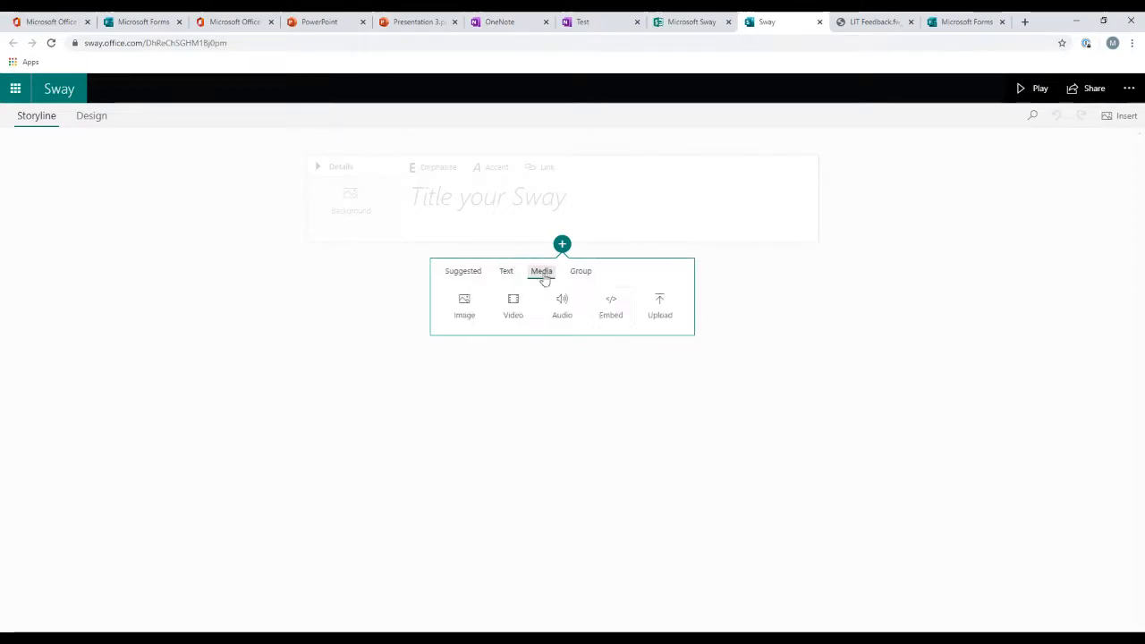
{"action": "left_click", "coordinate": [611, 307]}
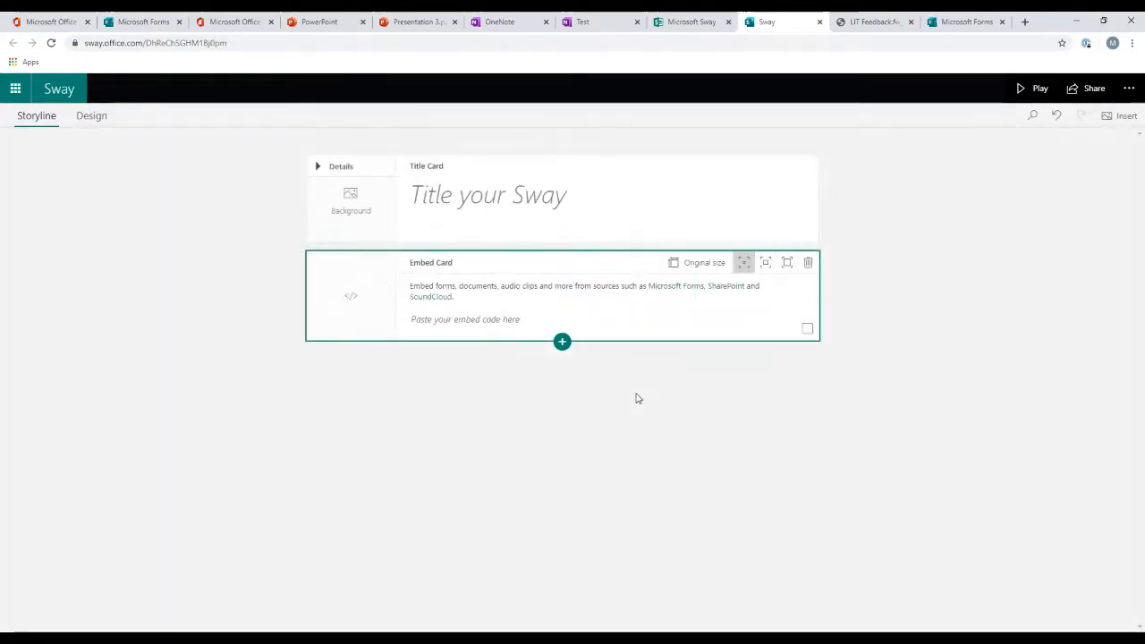
{"action": "left_click", "coordinate": [676, 288]}
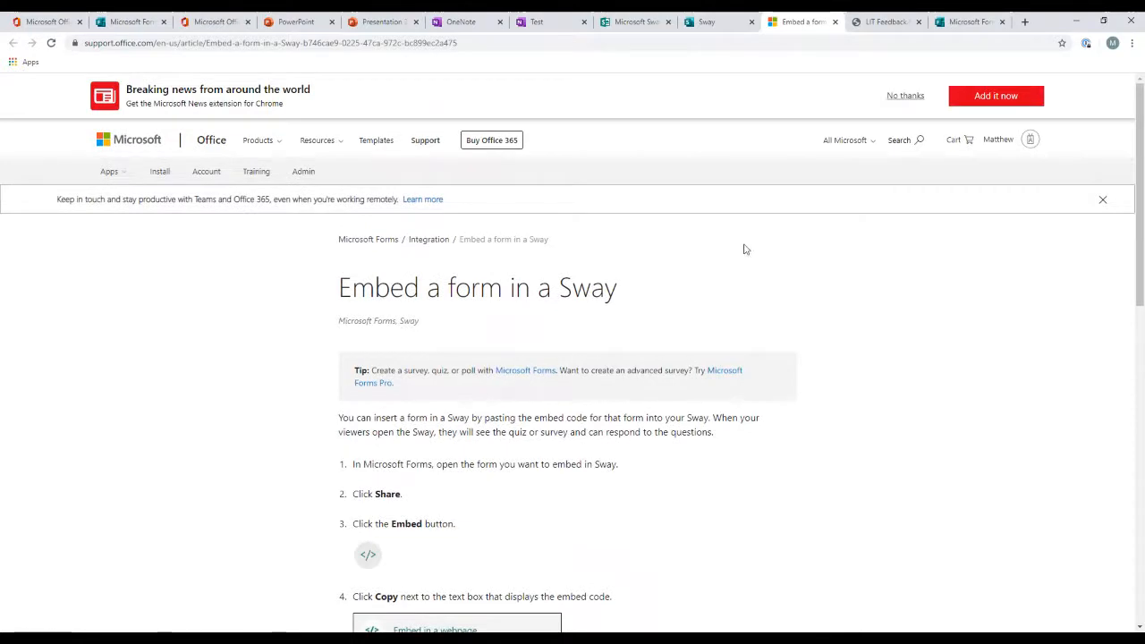
{"action": "left_click", "coordinate": [707, 22]}
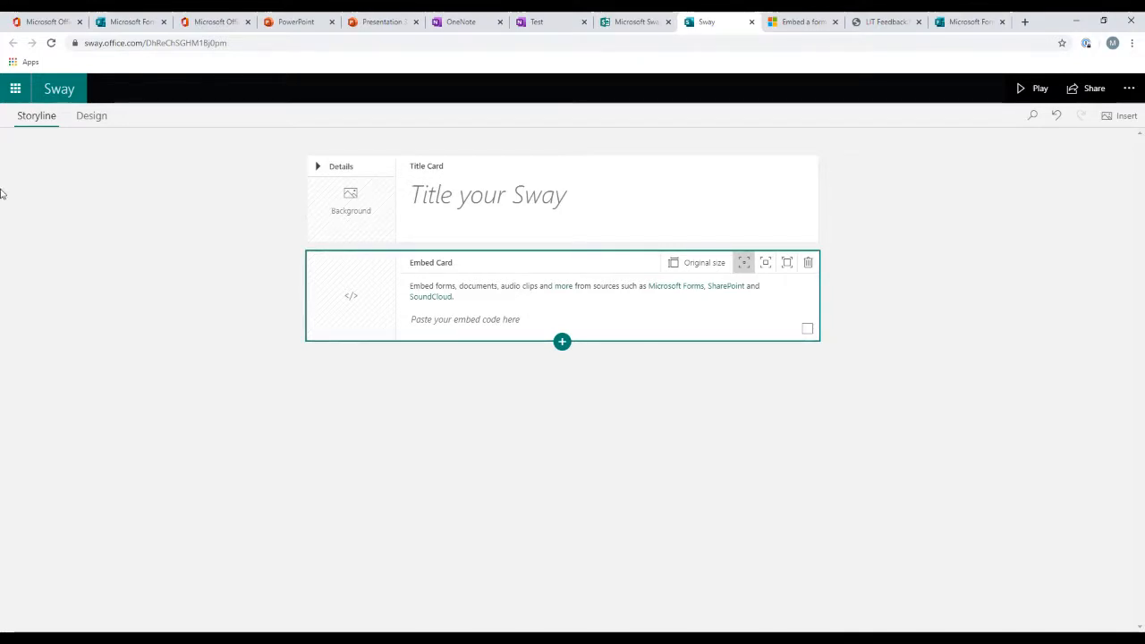
Step: Open Teams from the Office 365 home and go to the Testing channel of the Lourdes IT team
{"action": "left_click", "coordinate": [16, 95]}
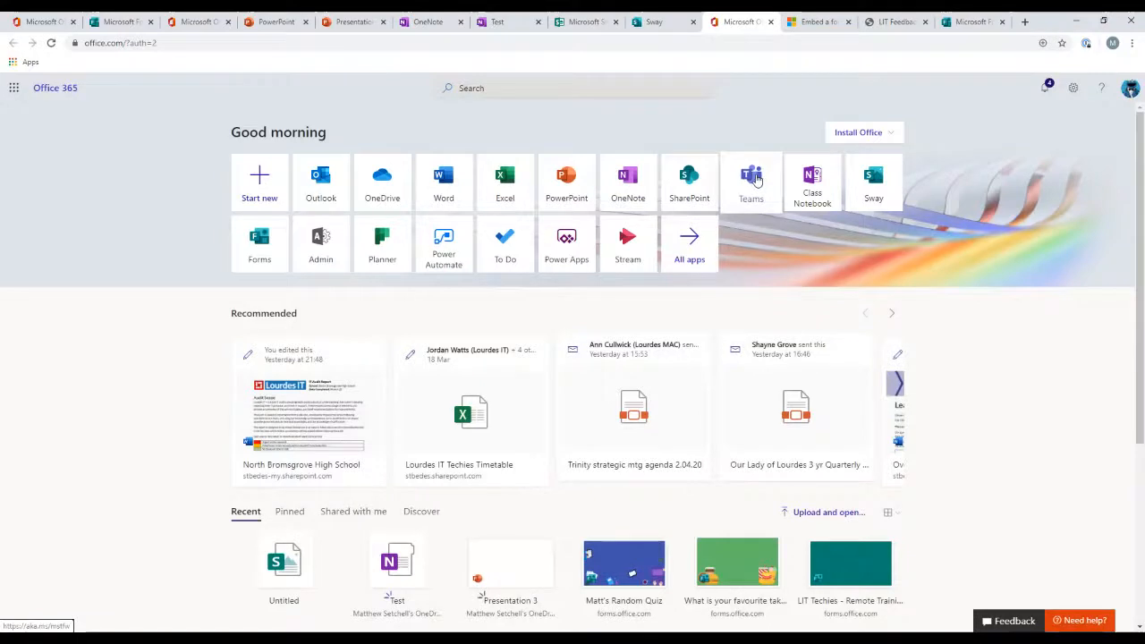
{"action": "left_click", "coordinate": [753, 177]}
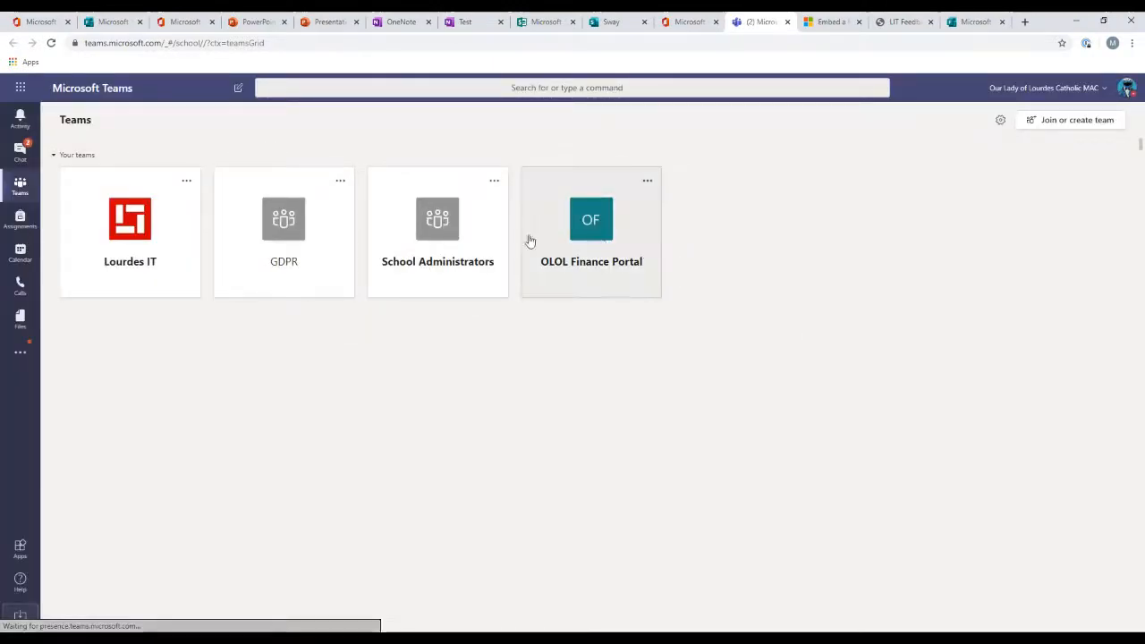
{"action": "left_click", "coordinate": [134, 231]}
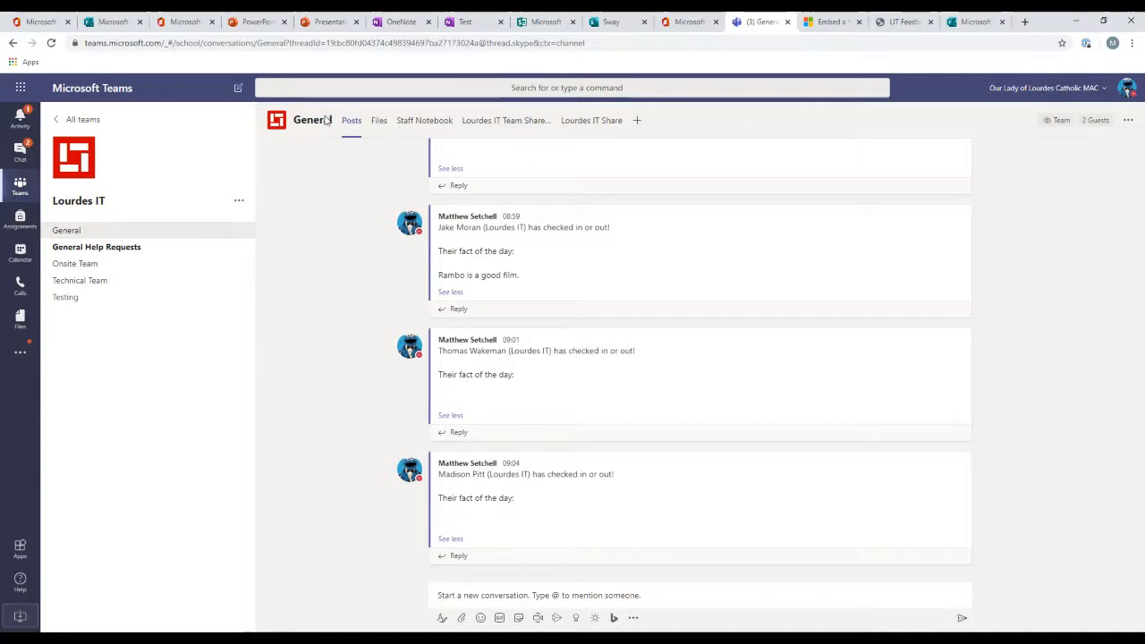
{"action": "left_click", "coordinate": [85, 298]}
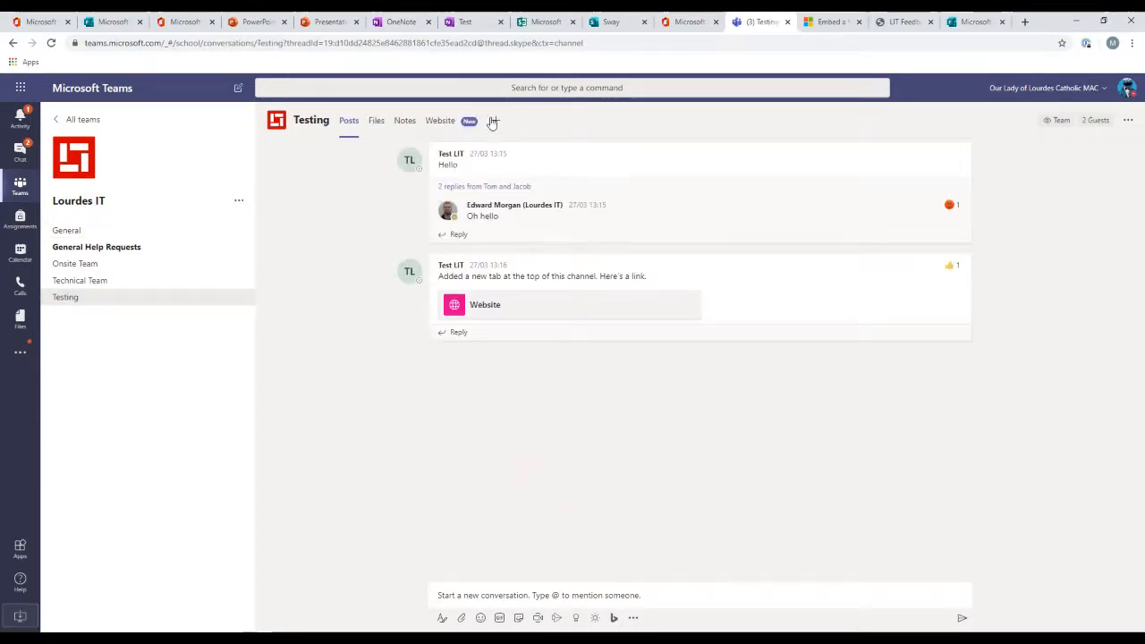
Step: Add a Forms tab to the Testing channel using the existing form Matt's Random Quiz
{"action": "left_click", "coordinate": [495, 122]}
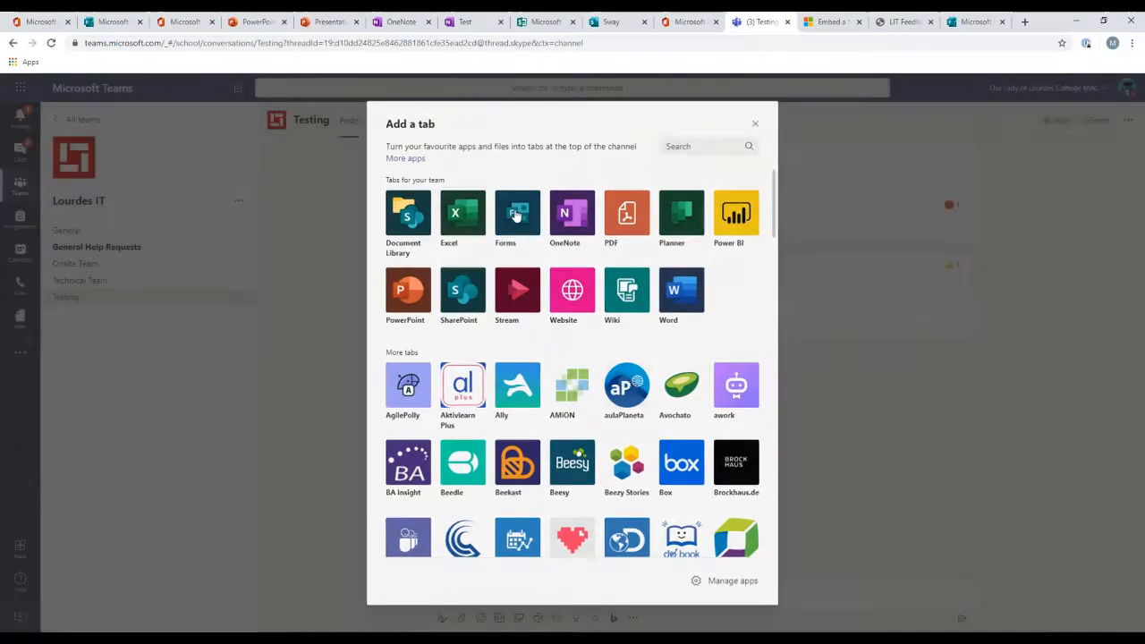
{"action": "left_click", "coordinate": [516, 215]}
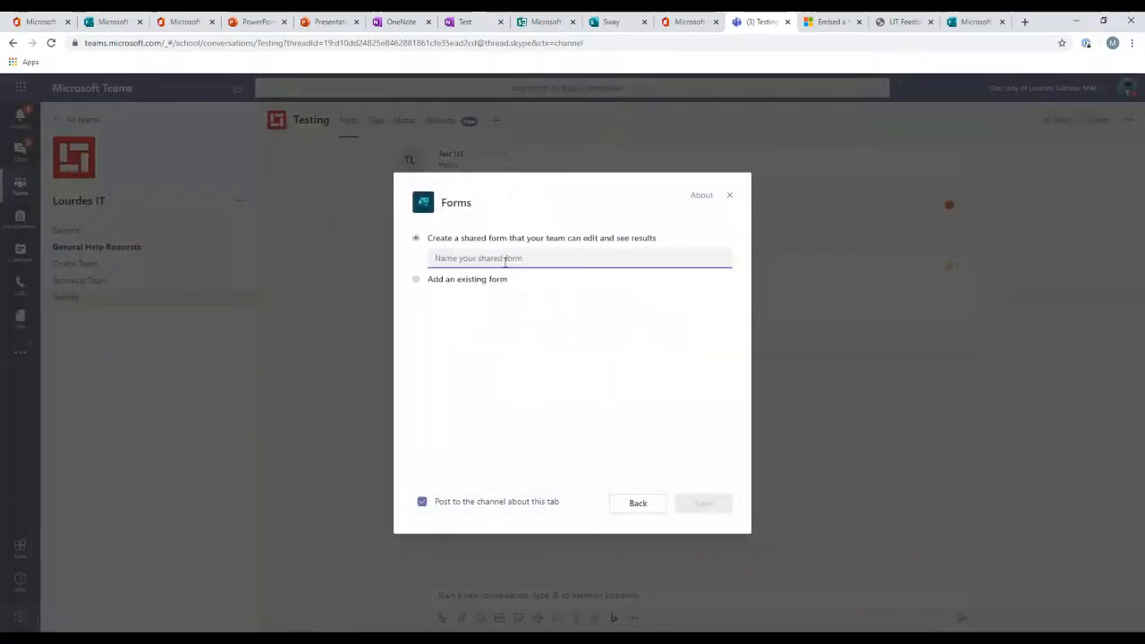
{"action": "left_click", "coordinate": [484, 254]}
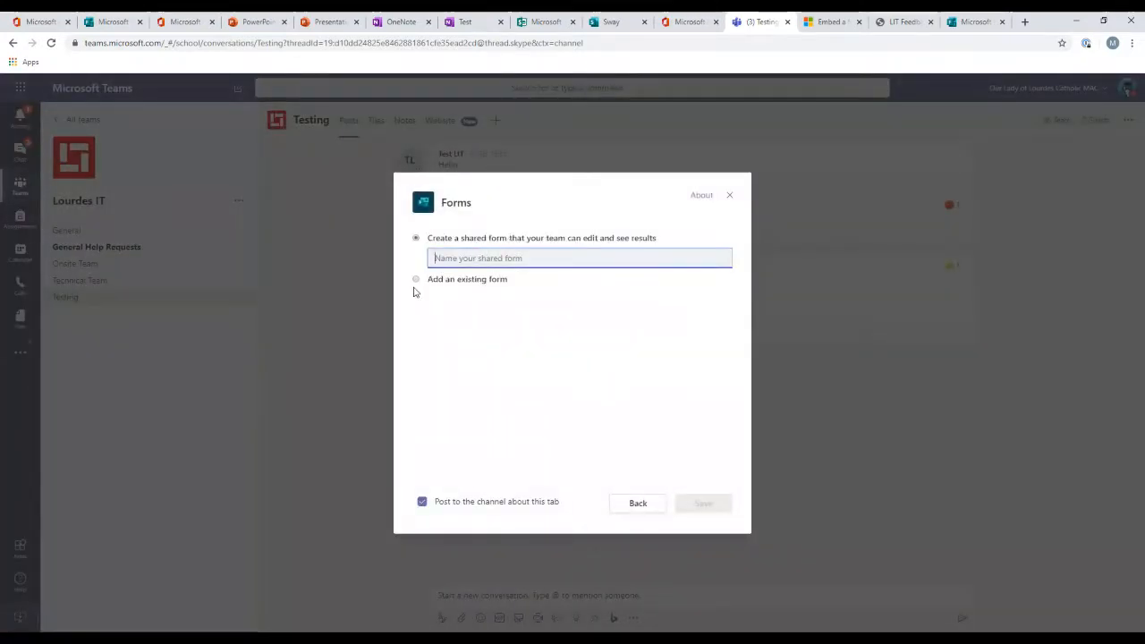
{"action": "left_click", "coordinate": [416, 281]}
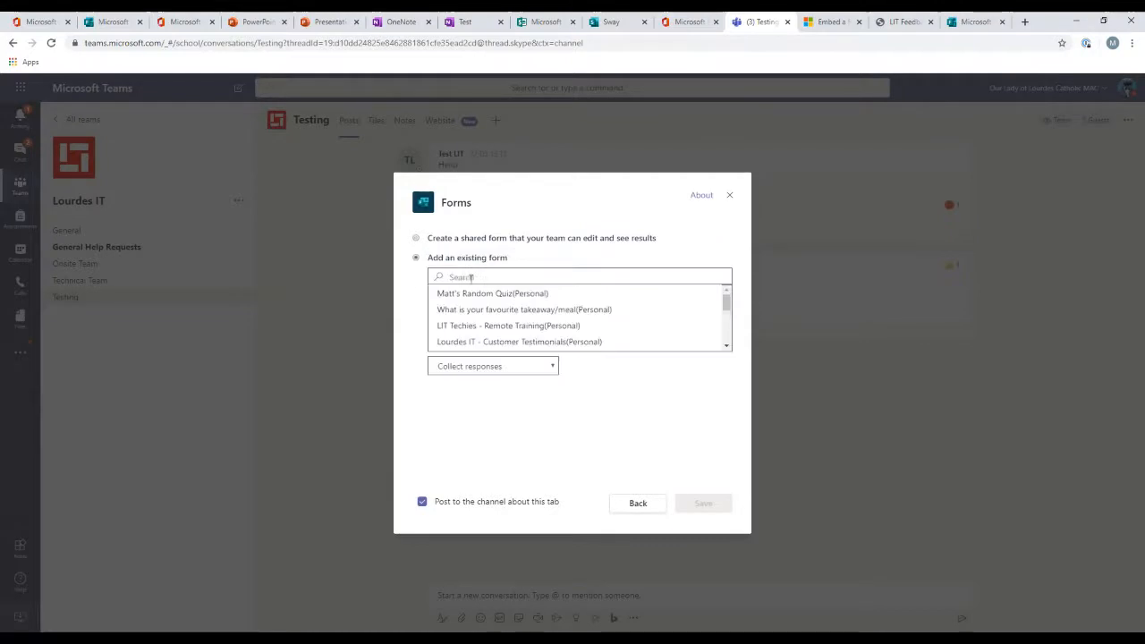
{"action": "left_click", "coordinate": [523, 297]}
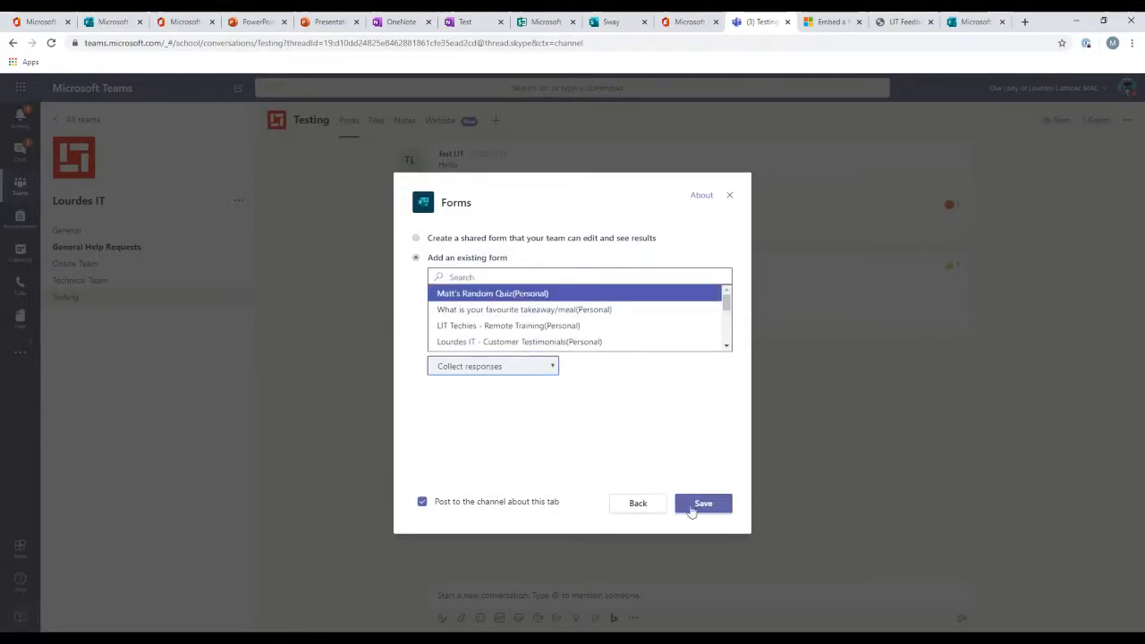
{"action": "left_click", "coordinate": [702, 504]}
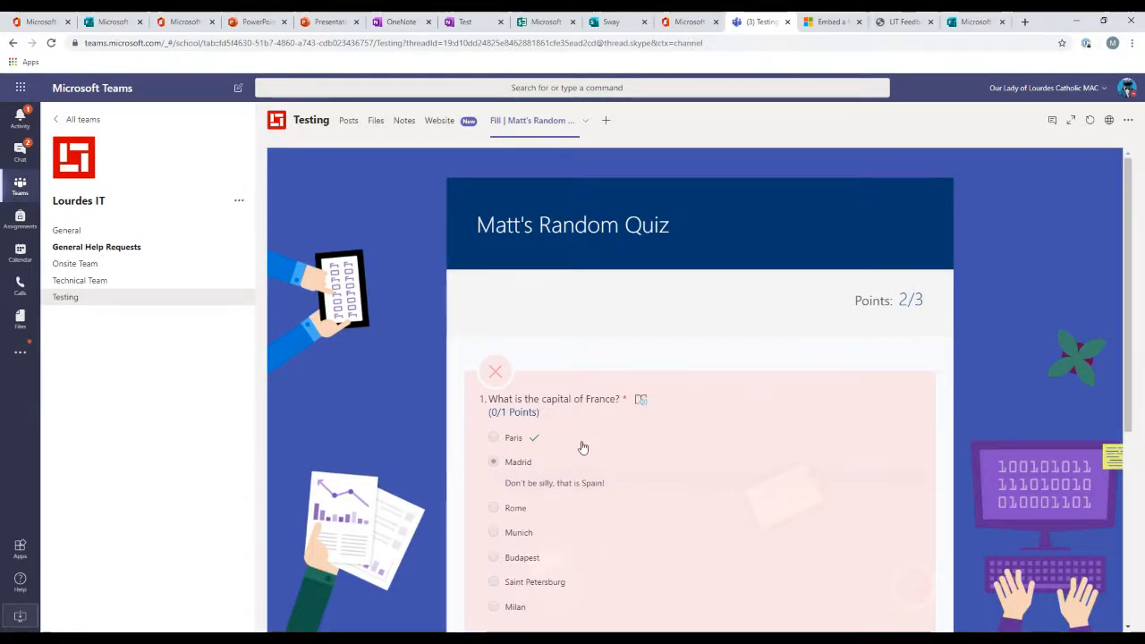
Step: Scroll through the quiz in the new Forms tab
{"action": "scroll", "coordinate": [583, 440], "scroll_direction": "down", "scroll_amount": 1}
{"action": "scroll", "coordinate": [583, 420], "scroll_direction": "down", "scroll_amount": 4}
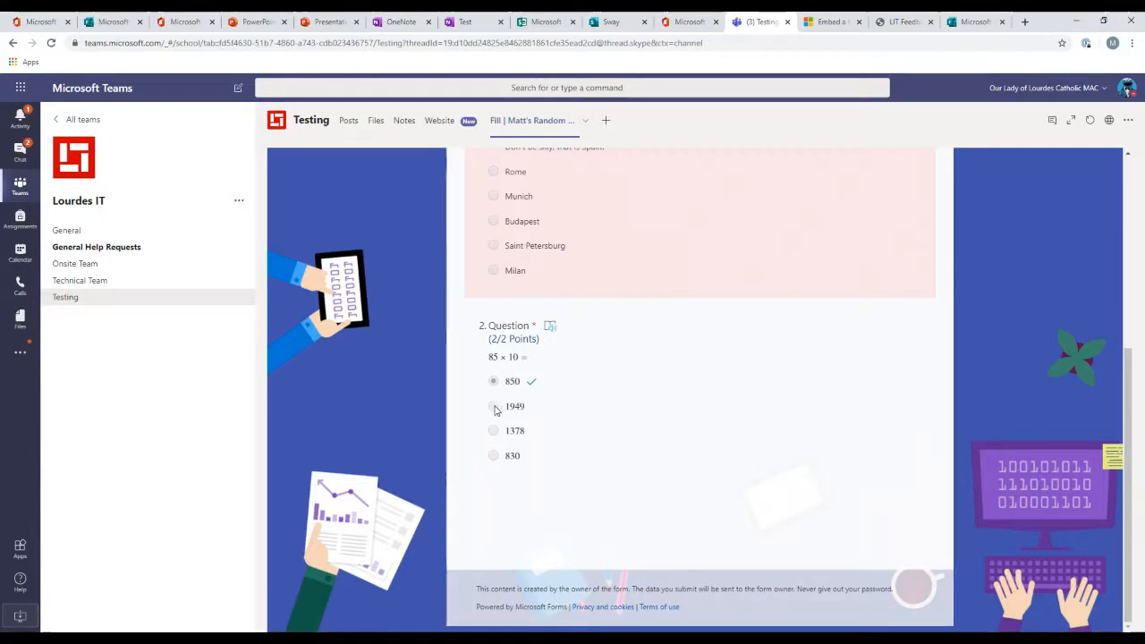
{"action": "scroll", "coordinate": [658, 430], "scroll_direction": "up", "scroll_amount": 4}
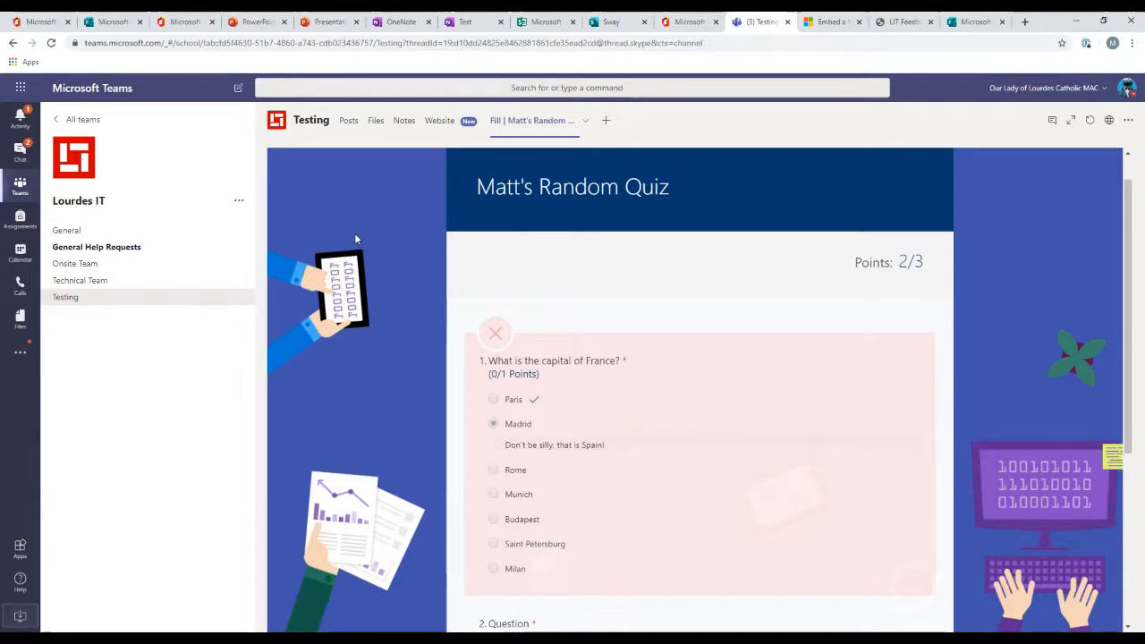
Step: Return to the Office 365 home and open Forms
{"action": "left_click", "coordinate": [20, 87]}
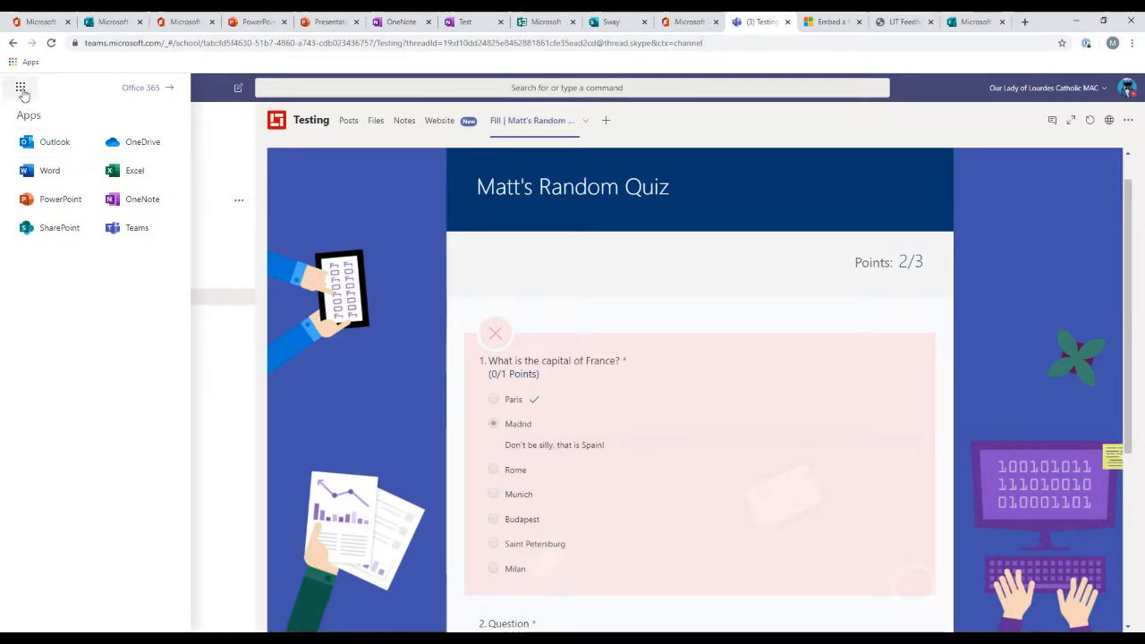
{"action": "left_click", "coordinate": [165, 90]}
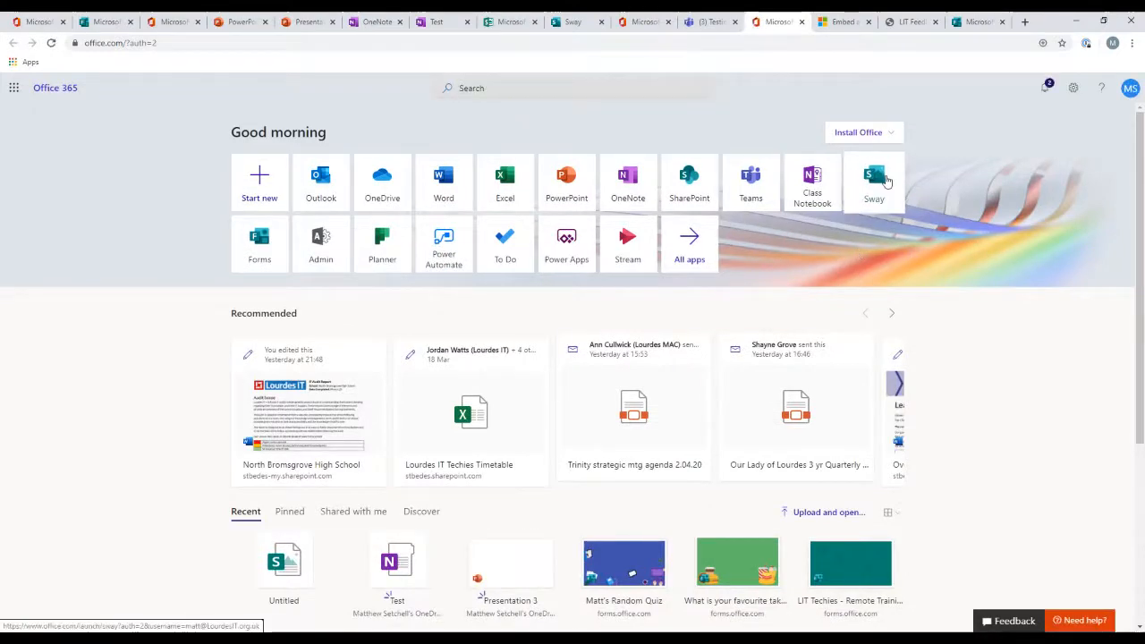
{"action": "left_click", "coordinate": [257, 240]}
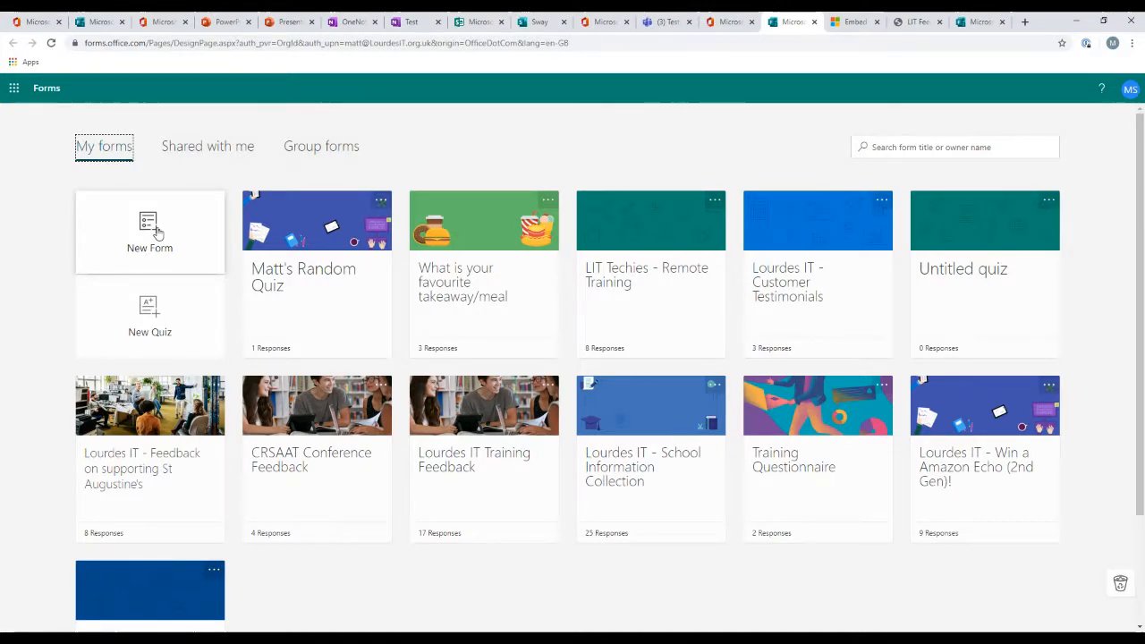
Step: Navigate the browser to the presenter's Twitter profile
{"action": "left_click", "coordinate": [273, 44]}
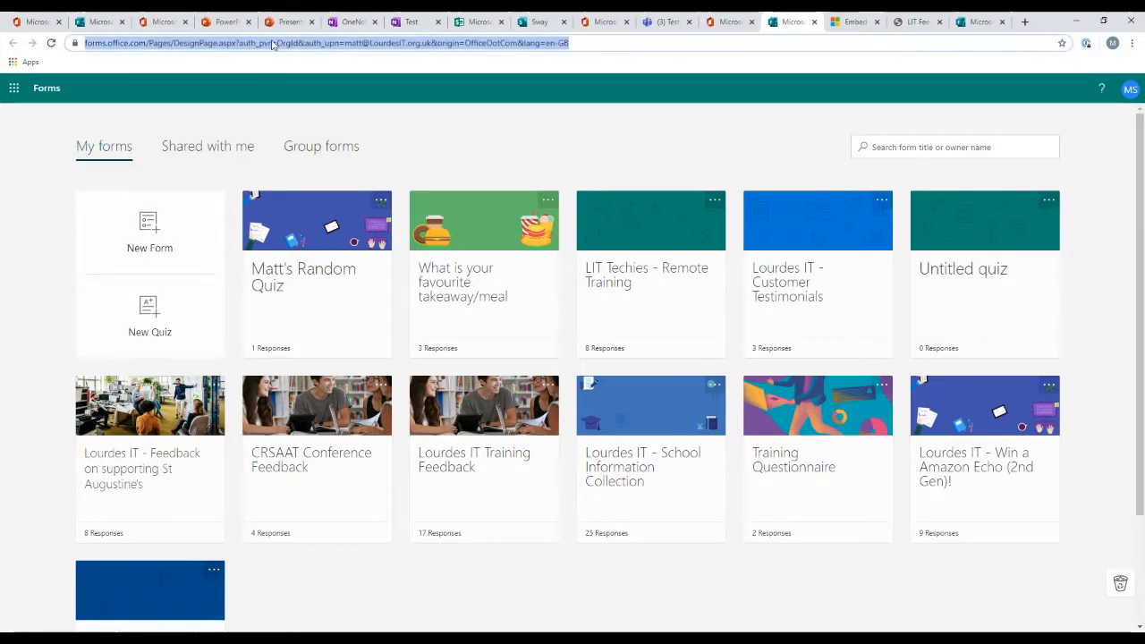
{"action": "type", "text": "twitter"}
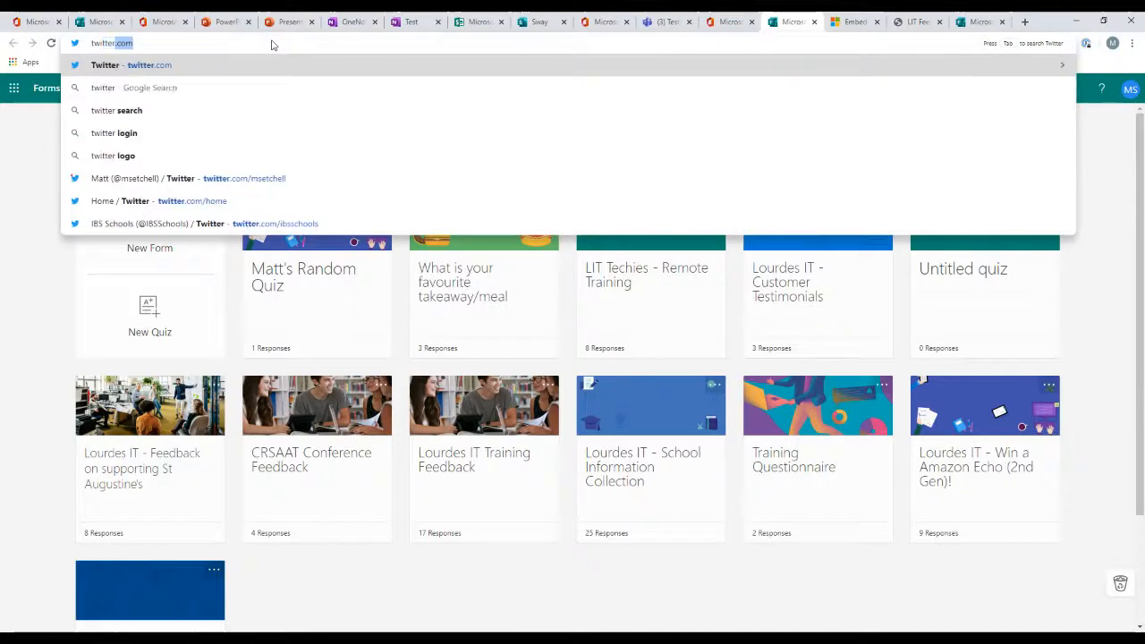
{"action": "type", "text": ".com/mset"}
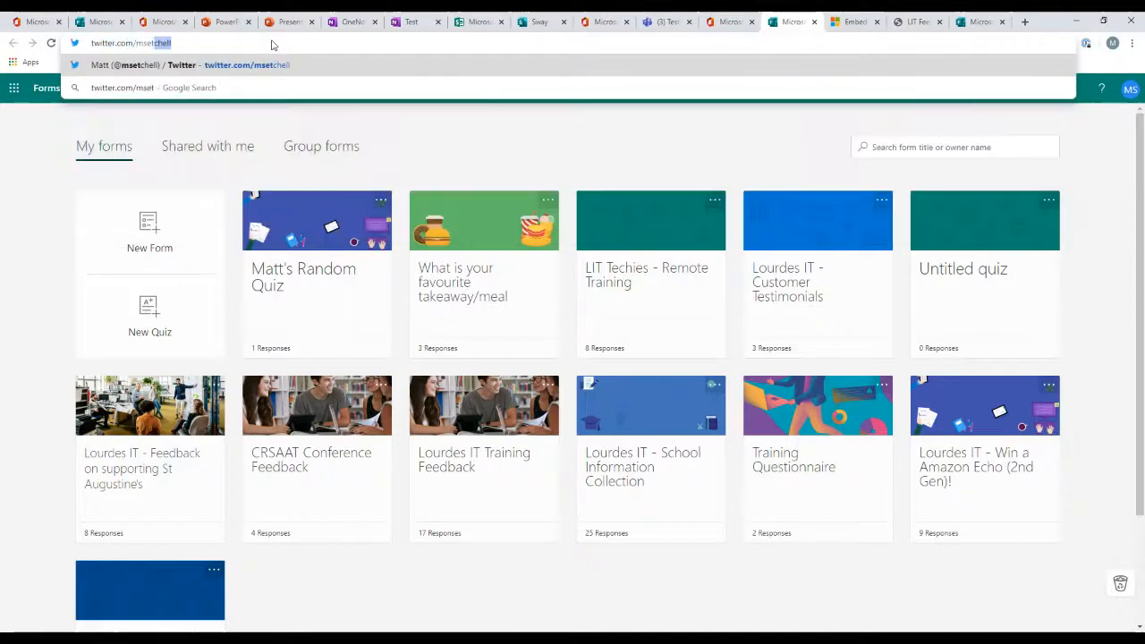
{"action": "type", "text": "chell"}
{"action": "key", "text": "Return"}
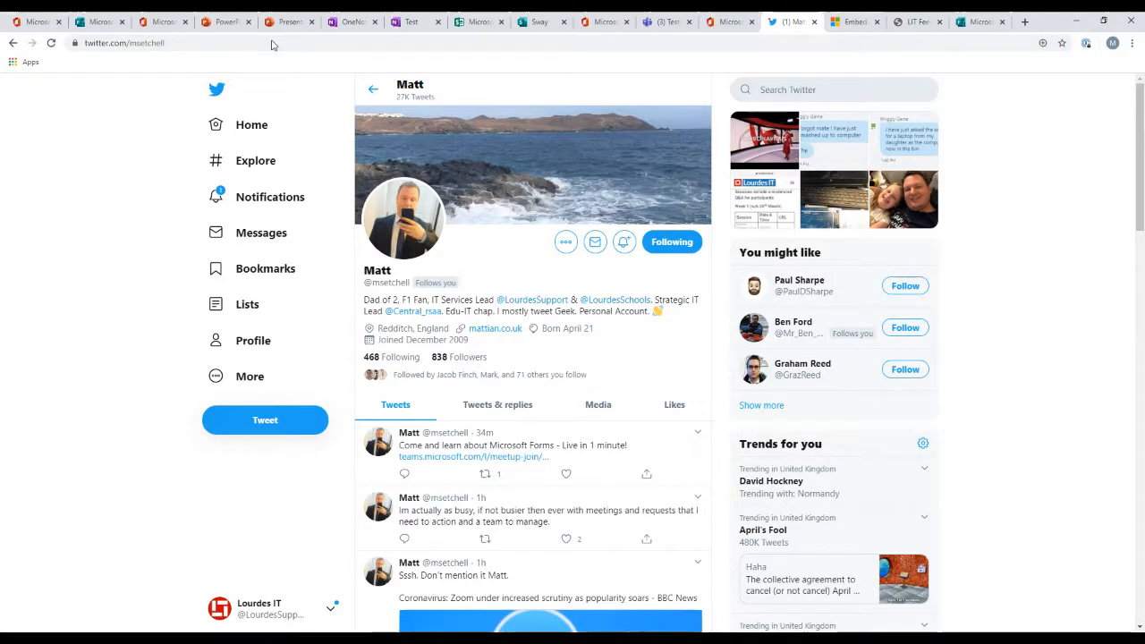
Step: Open the help.lourdesit.org.uk help desk site and visit its Forums and Home pages
{"action": "left_click", "coordinate": [469, 42]}
{"action": "type", "text": "h"}
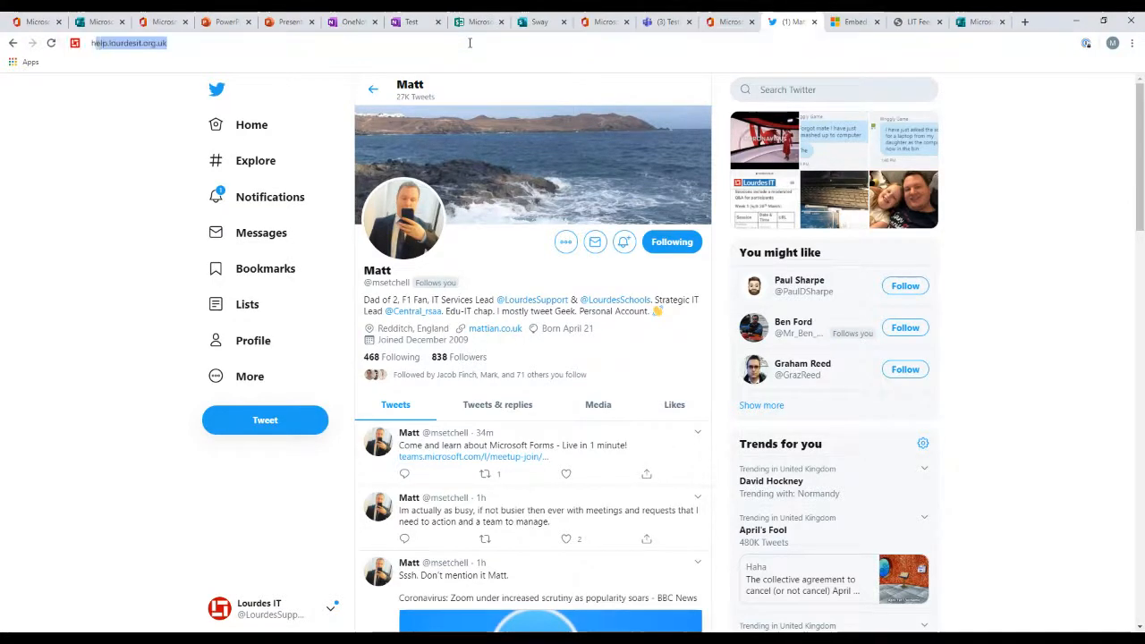
{"action": "type", "text": "elp"}
{"action": "key", "text": "Return"}
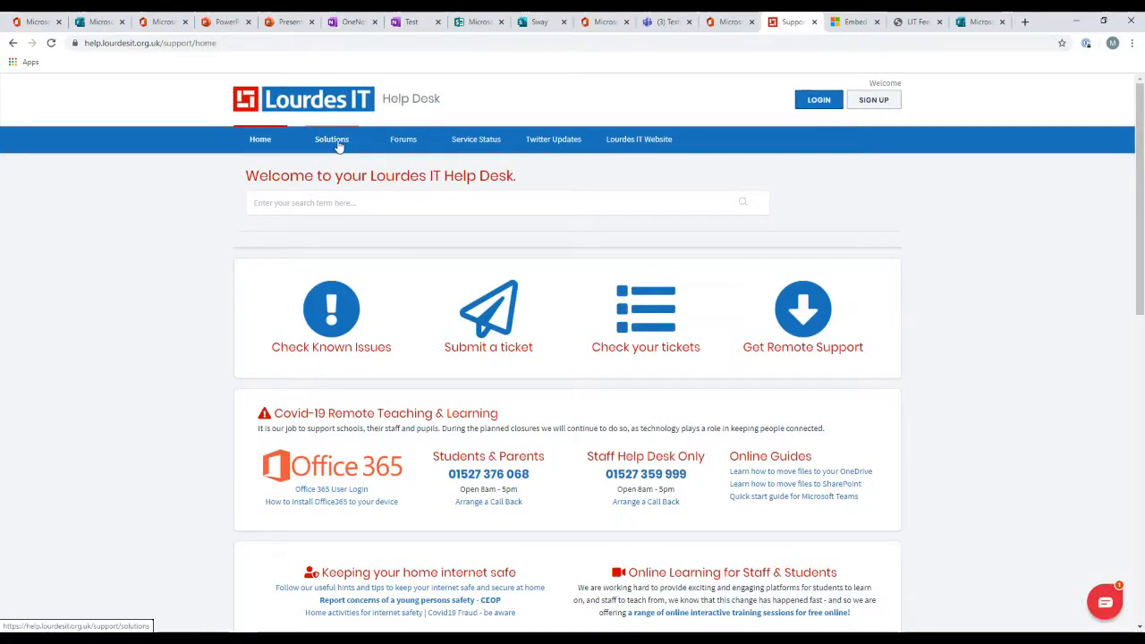
{"action": "left_click", "coordinate": [405, 146]}
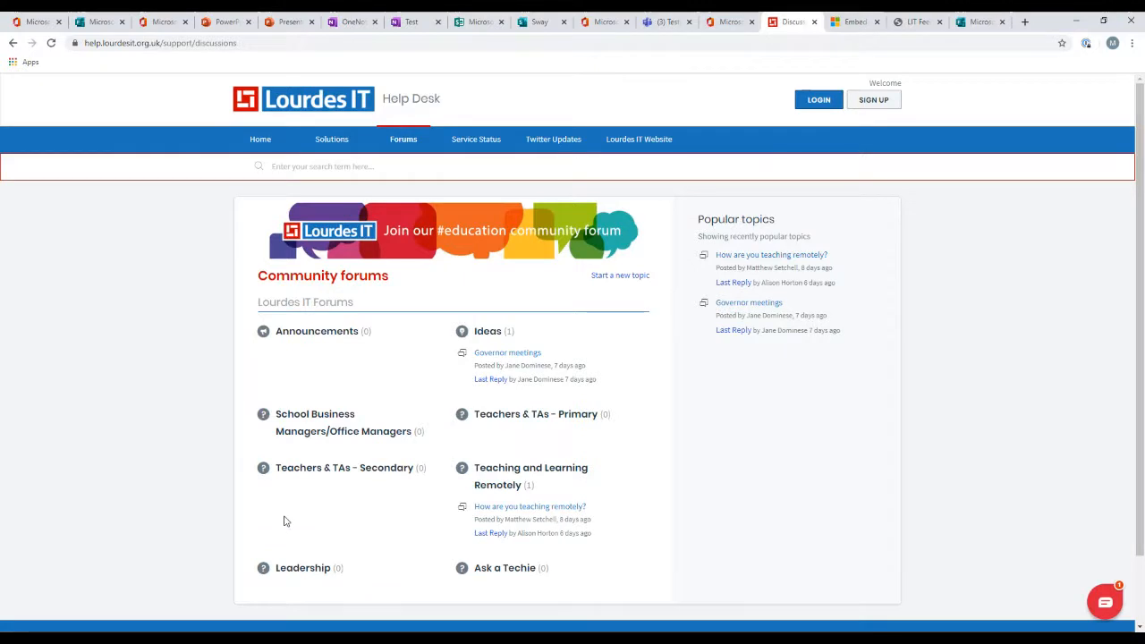
{"action": "left_click", "coordinate": [262, 143]}
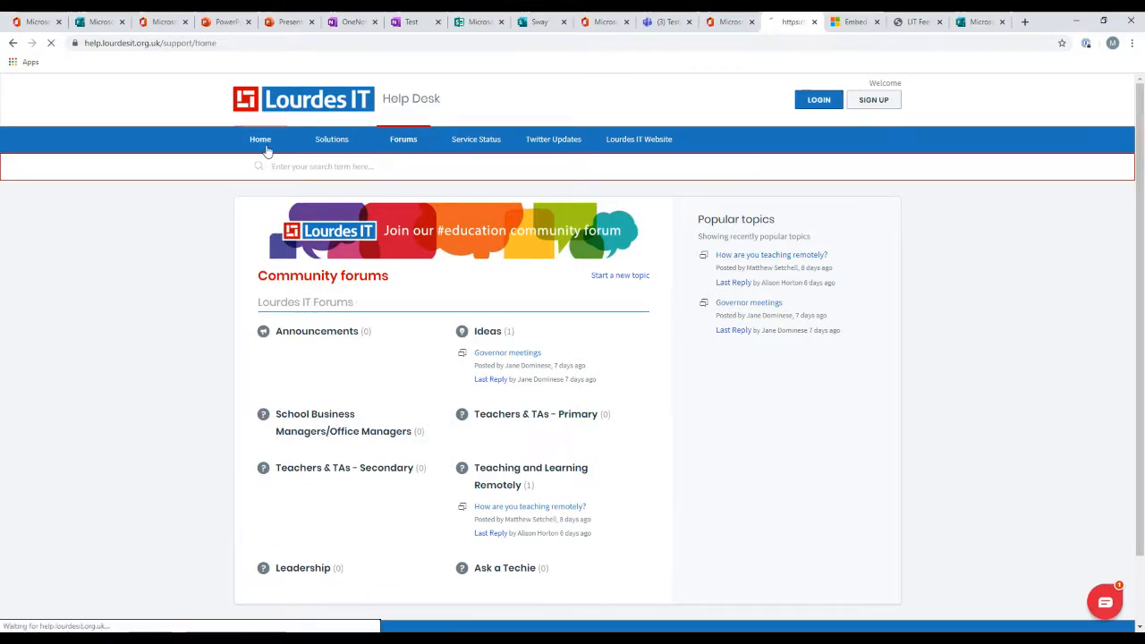